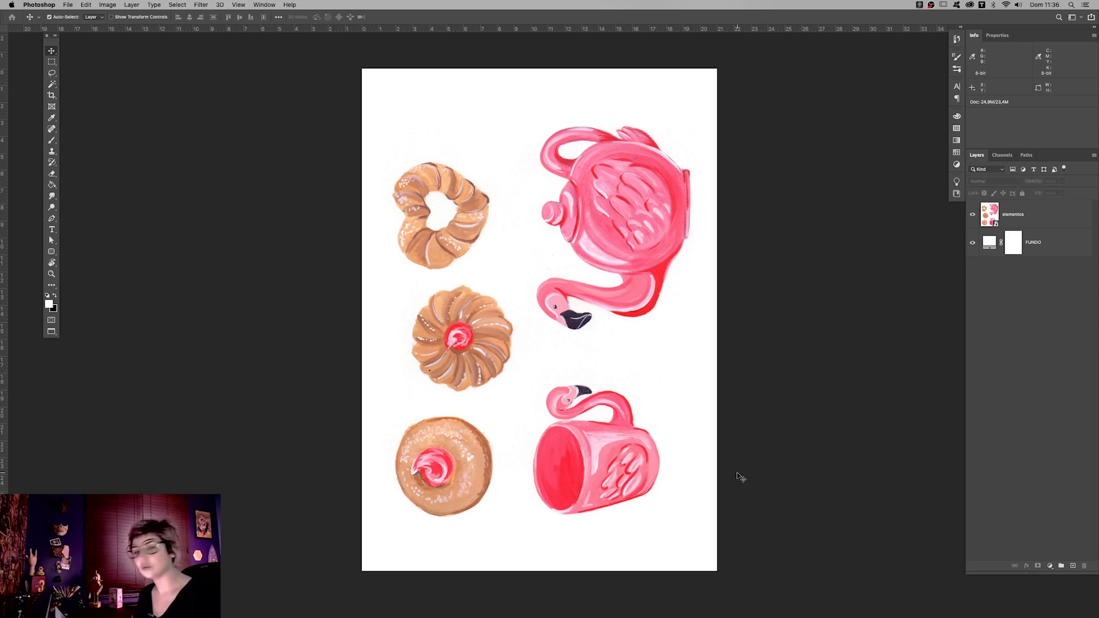
- Rasterize the elementos layer and zoom out to prepare the canvas for cropping
right_click(1035, 219)
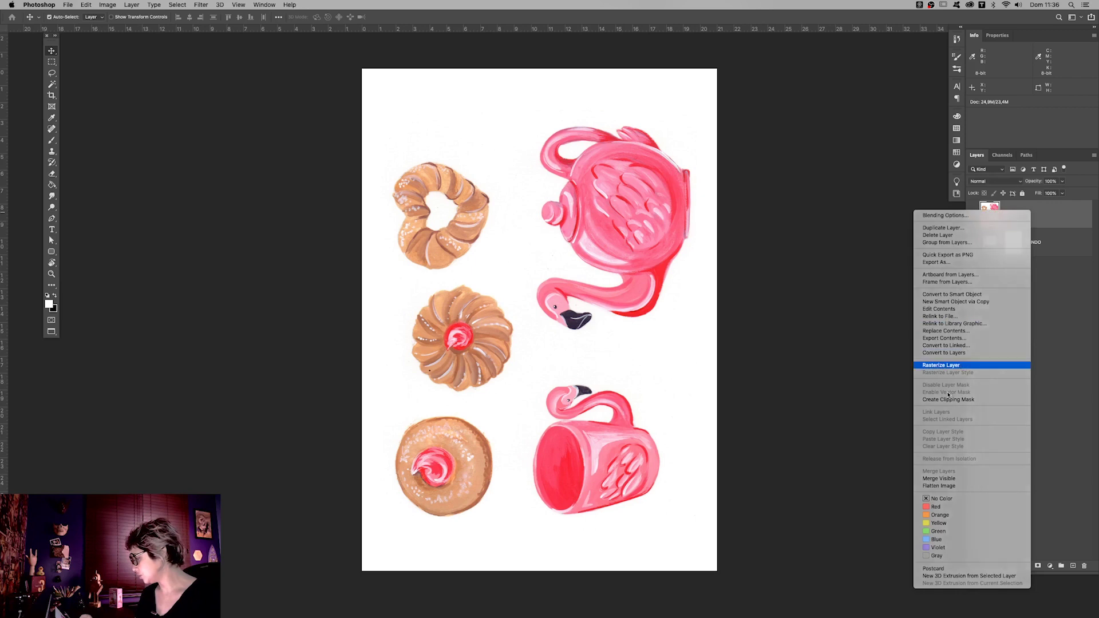
left_click(961, 364)
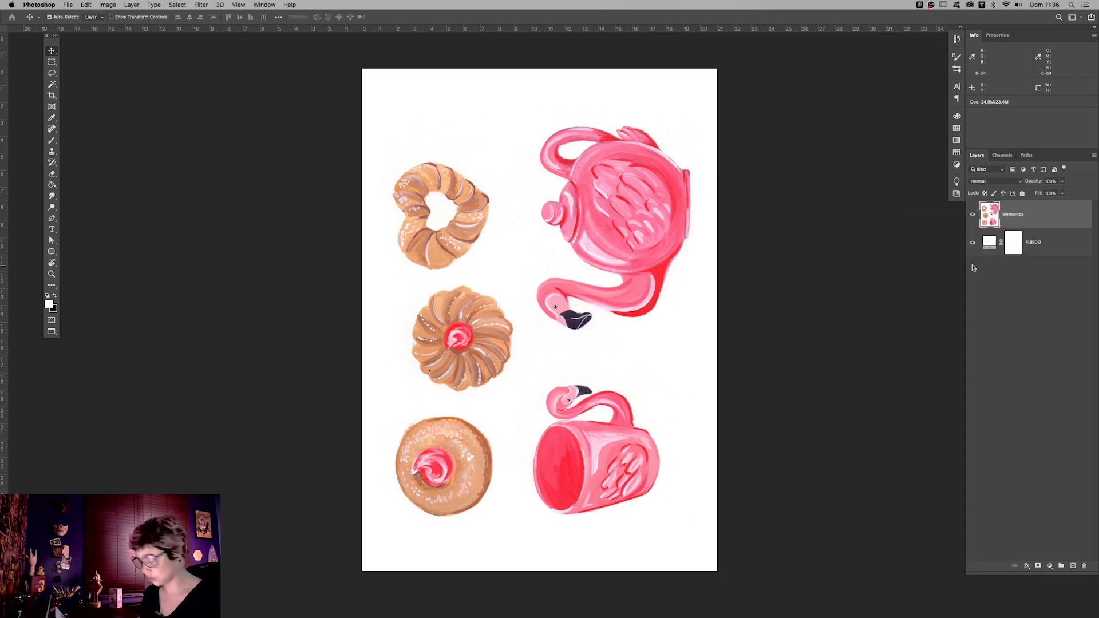
key("c")
key("super+minus")
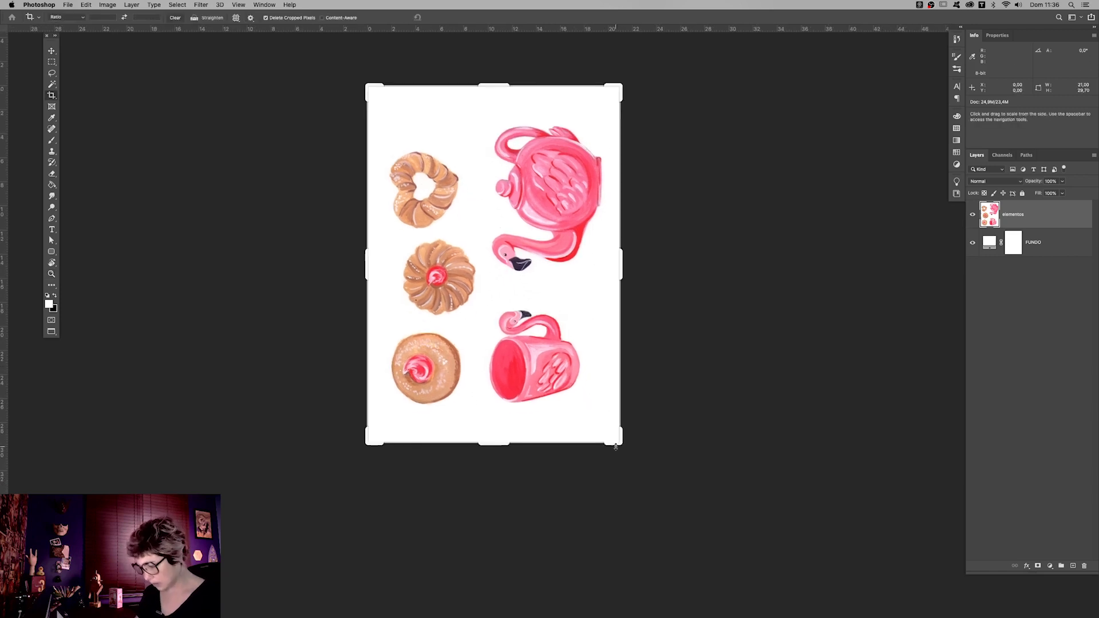
- Enlarge the canvas by extending the crop down and to the right
left_click_drag(615, 443, 722, 517)
key("Return")
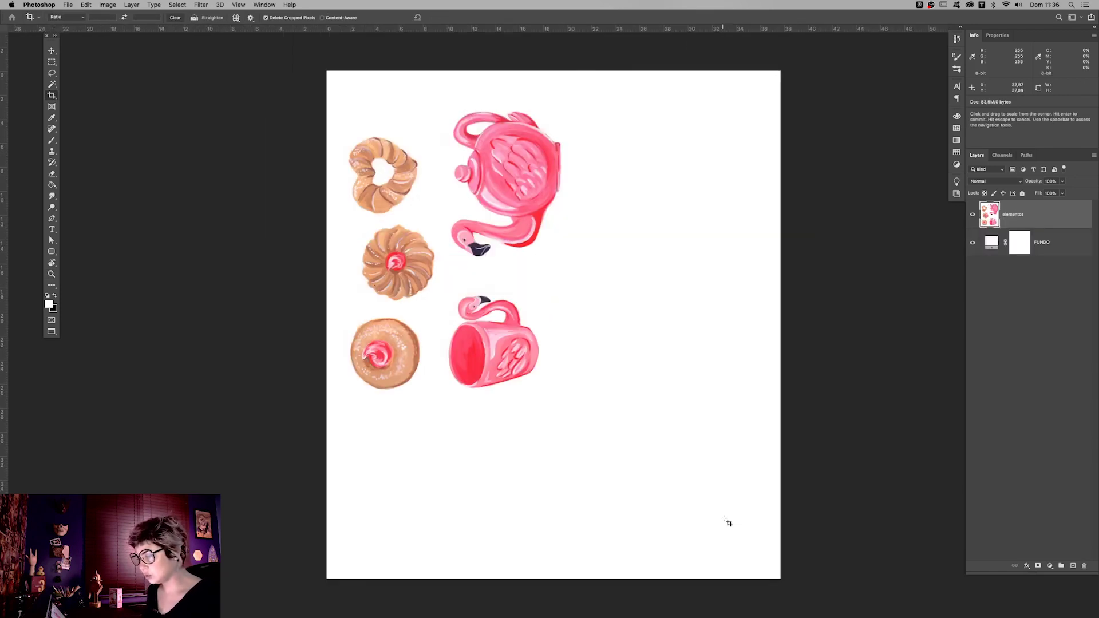
key("v")
- Rotate the elements 90° clockwise and center them as two rows on the canvas
left_click_drag(530, 211, 592, 260)
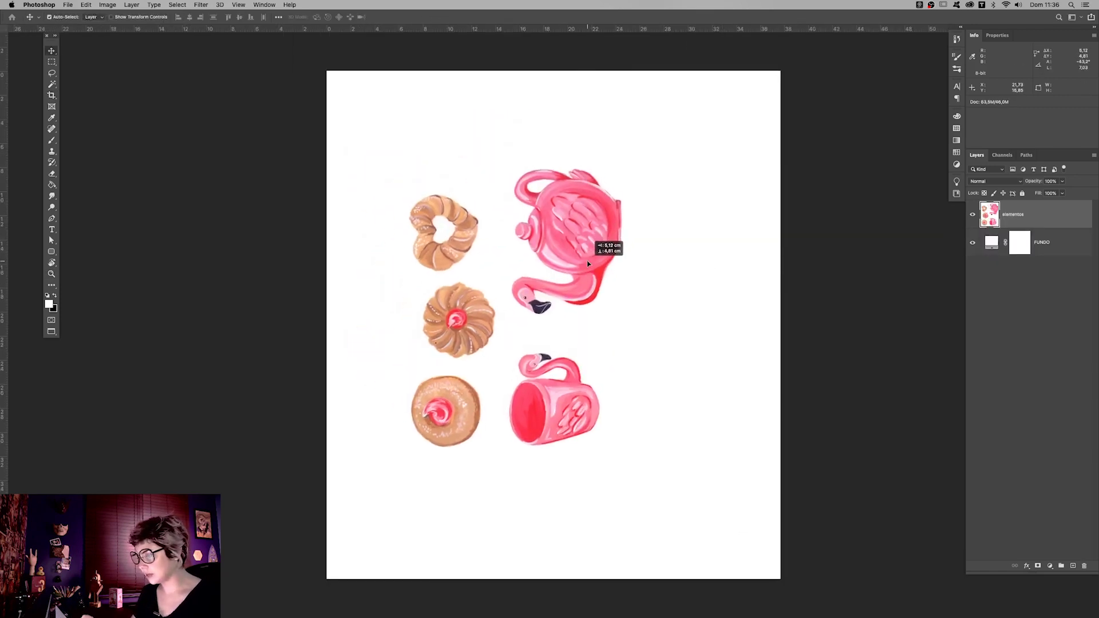
key("ctrl+t")
right_click(593, 262)
left_click(627, 391)
left_click_drag(595, 379, 633, 376)
key("Return")
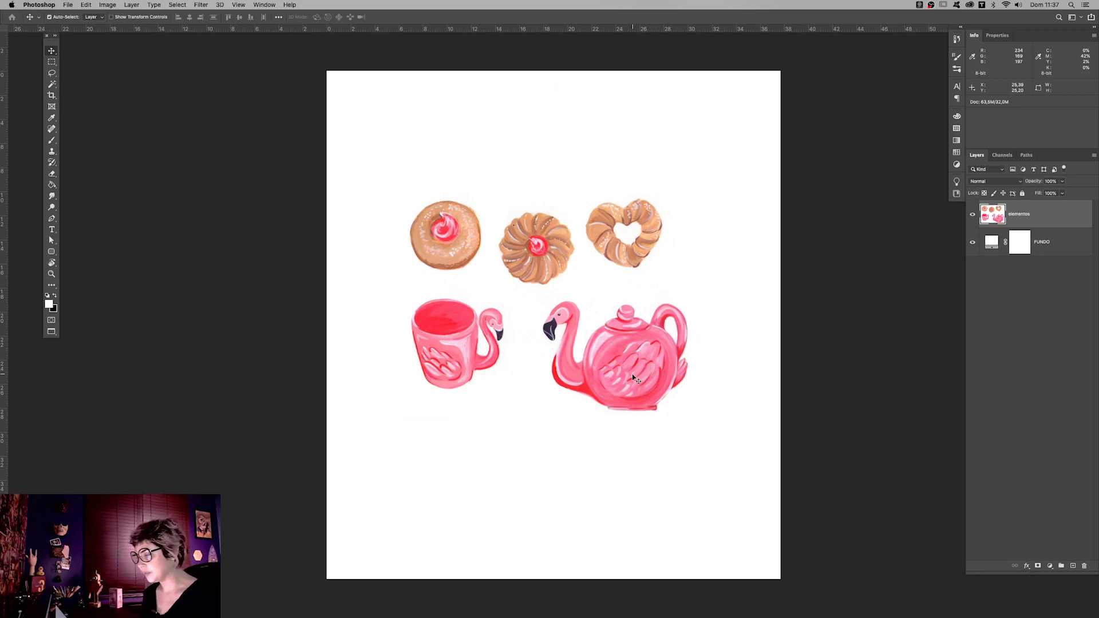
- Set the FUNDO fill colour to black, then fit the whole canvas in view
double_click(991, 241)
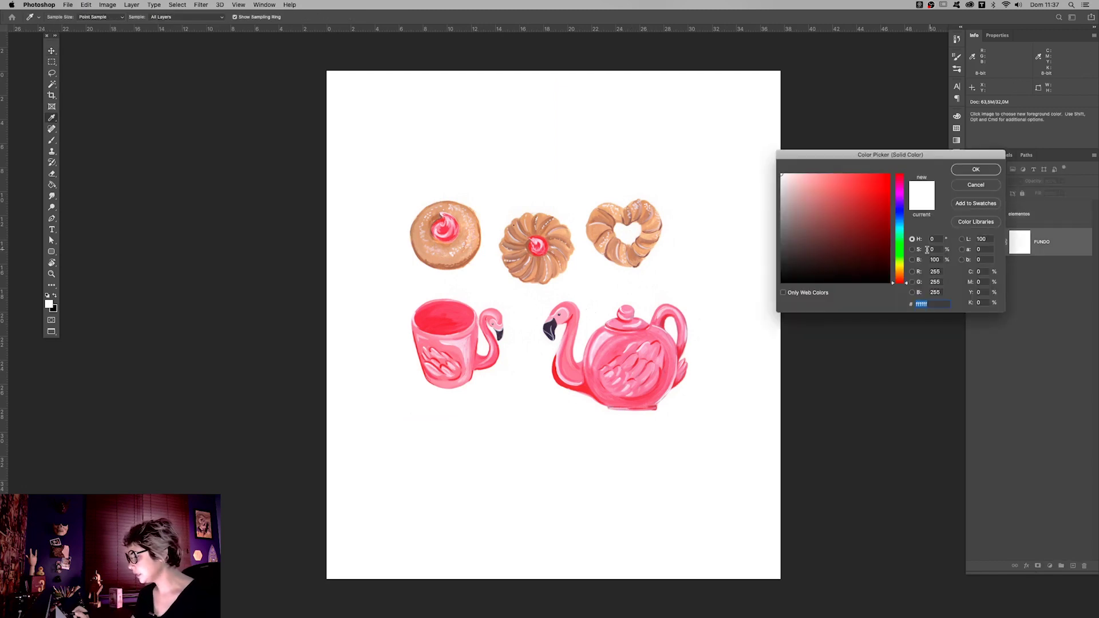
left_click(782, 282)
left_click(975, 170)
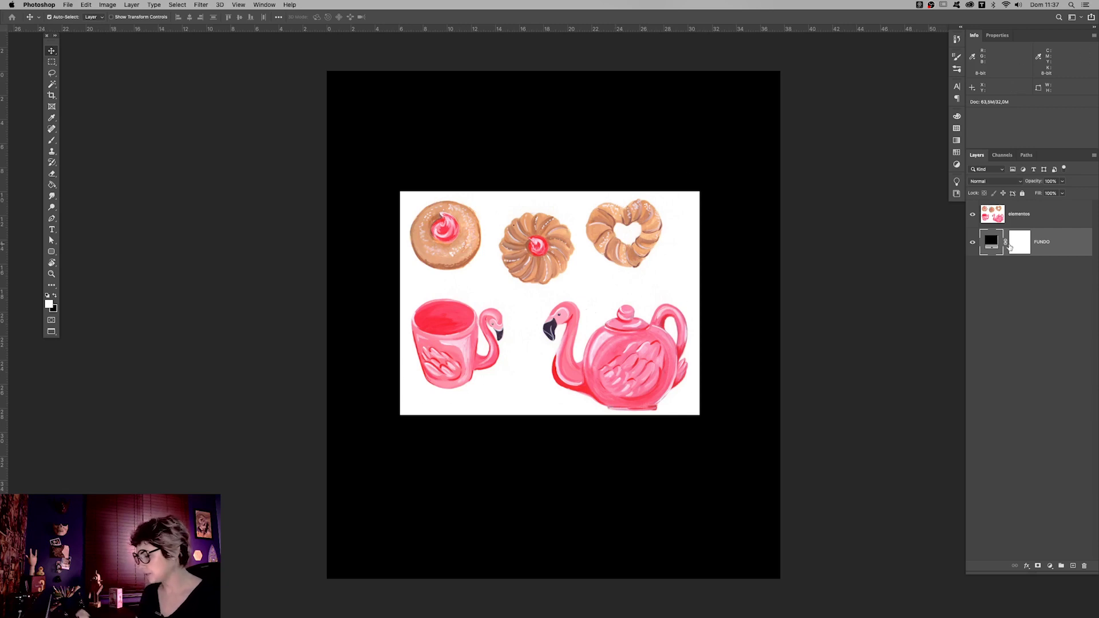
left_click_drag(712, 417, 702, 343)
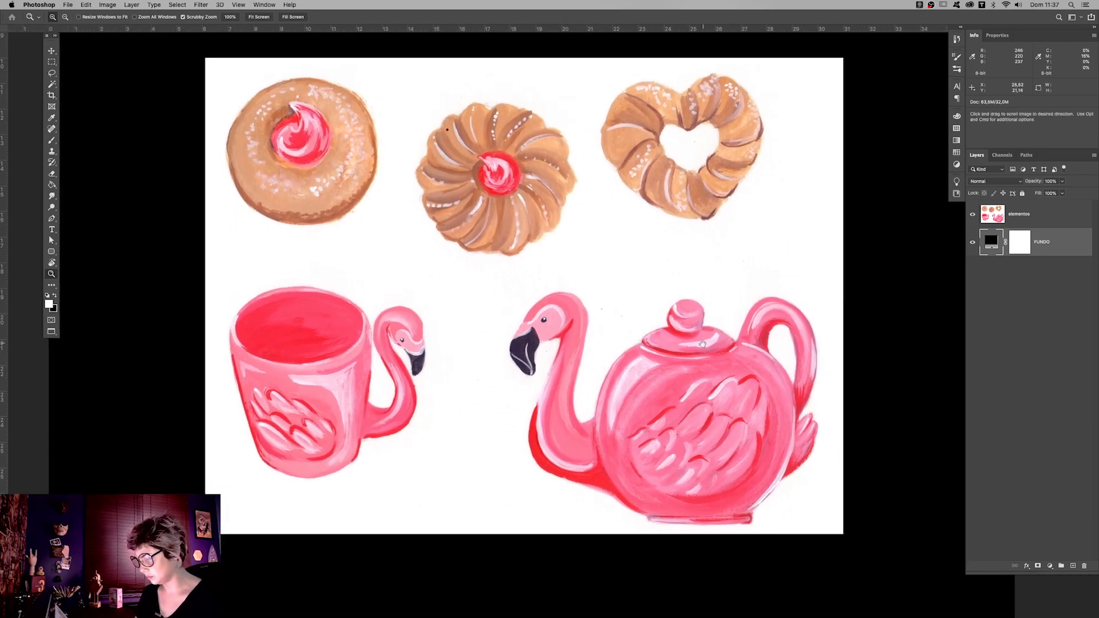
key("ctrl+0")
- Apply Camera Raw to elementos: Vibrance -22, Highlights +24, Shadows -20, Blacks -18
key("m")
left_click_drag(225, 74, 832, 528)
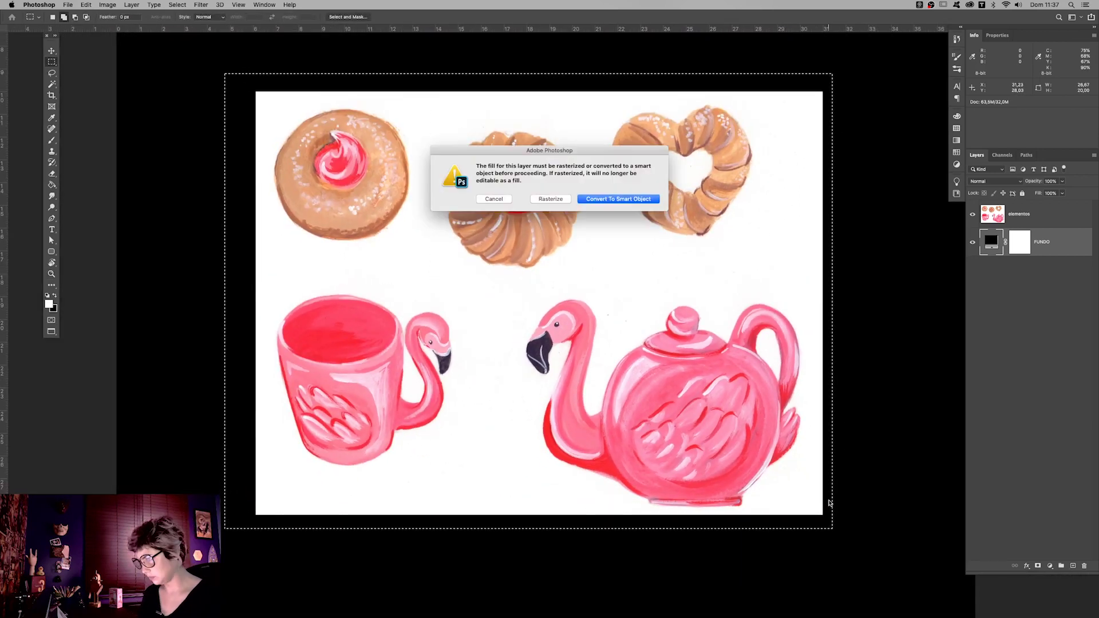
key("ctrl+shift+a")
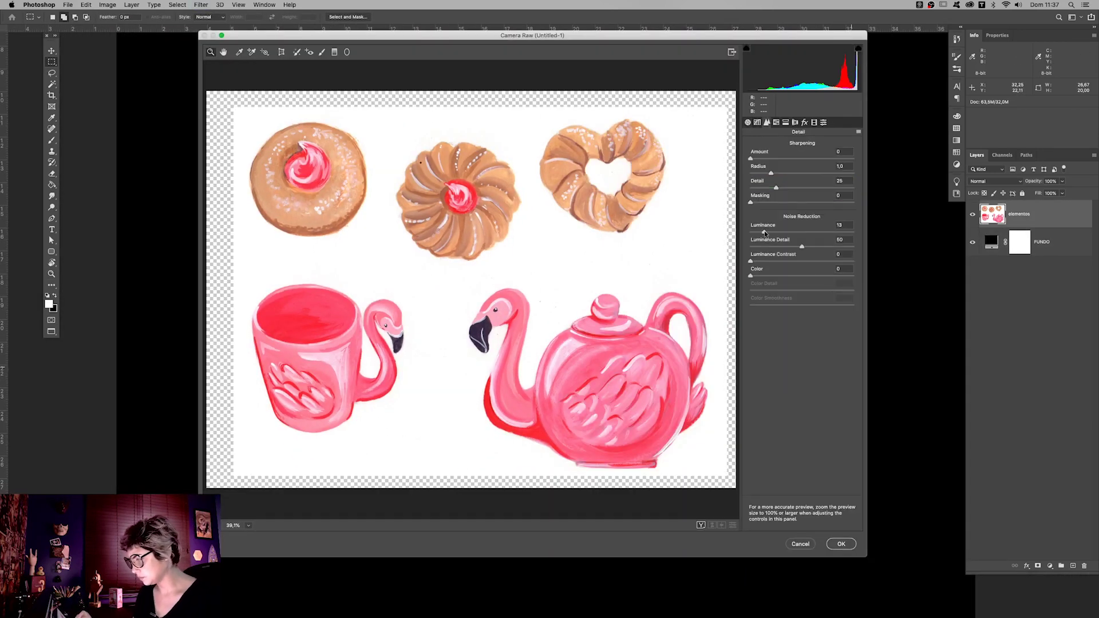
left_click(747, 122)
left_click_drag(801, 375, 792, 375)
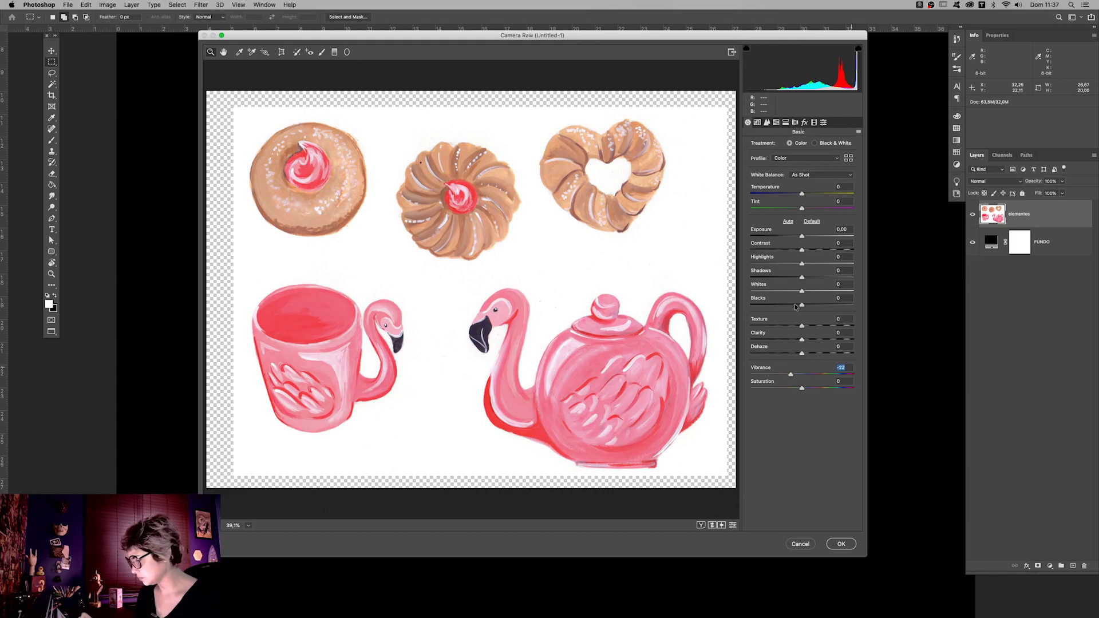
left_click_drag(786, 310, 787, 310)
left_click_drag(802, 277, 793, 278)
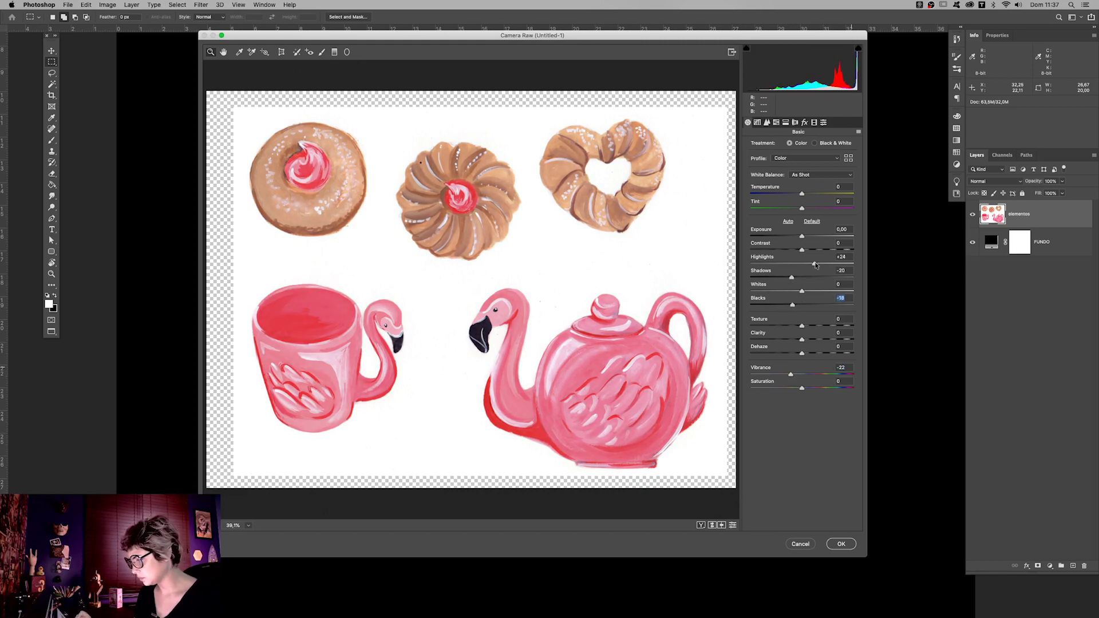
left_click(841, 544)
scroll(471, 135, "up", 3)
key("j")
scroll(546, 278, "down", 3)
scroll(679, 385, "up", 3)
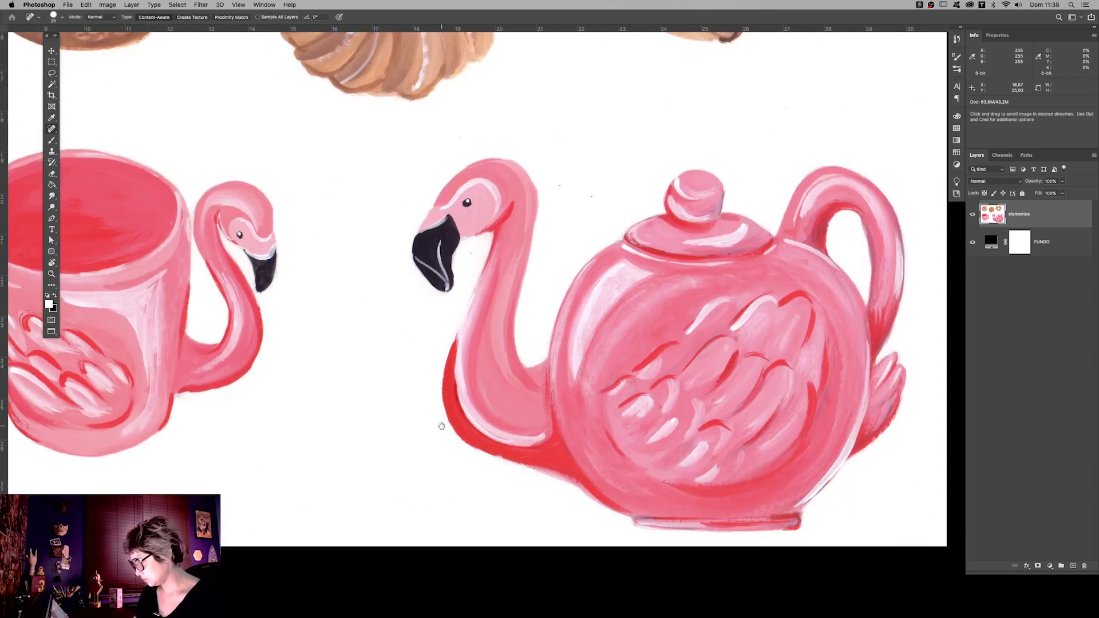
- Cut out the white paper background from the elements using Select and Mask
left_click_drag(439, 424, 531, 435)
key("ctrl+alt+r")
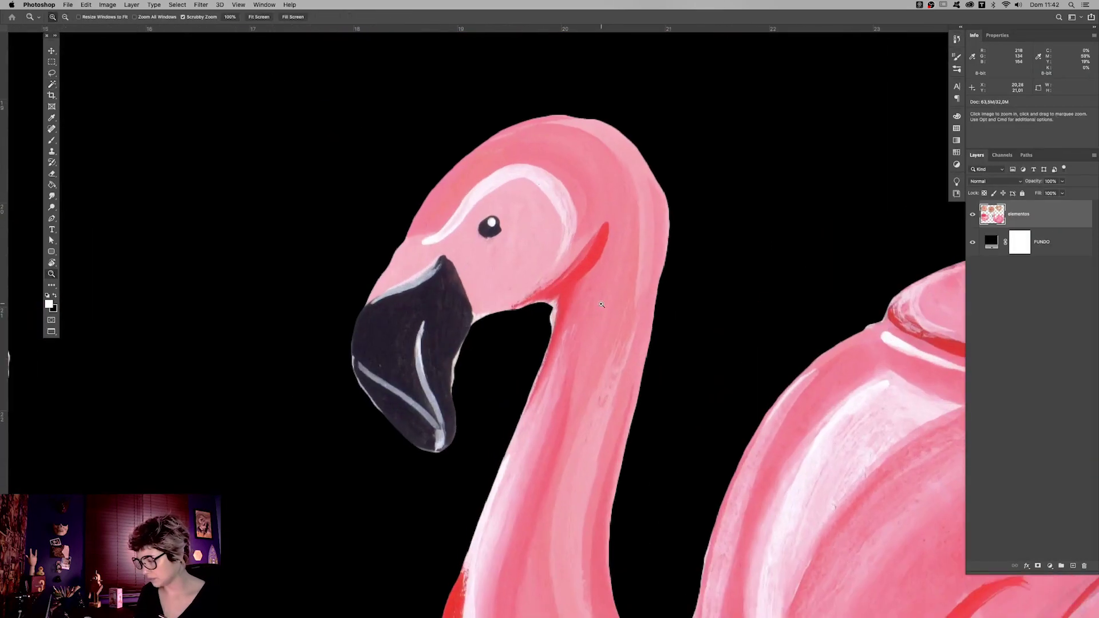
left_click(589, 311)
- Erase the light fringe along the teapot flamingo's beak, head and neck
key("e")
left_click_drag(377, 379, 378, 458)
mouse_move(436, 316)
left_mouse_down()
mouse_move(498, 389)
mouse_move(555, 515)
left_mouse_up()
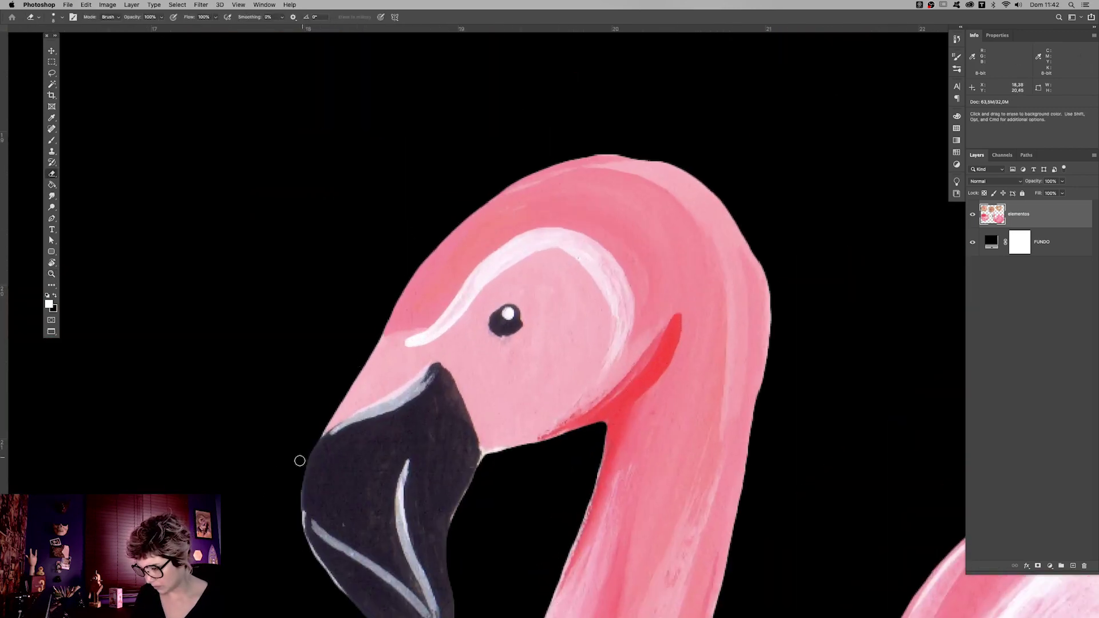
left_click_drag(735, 203, 754, 470)
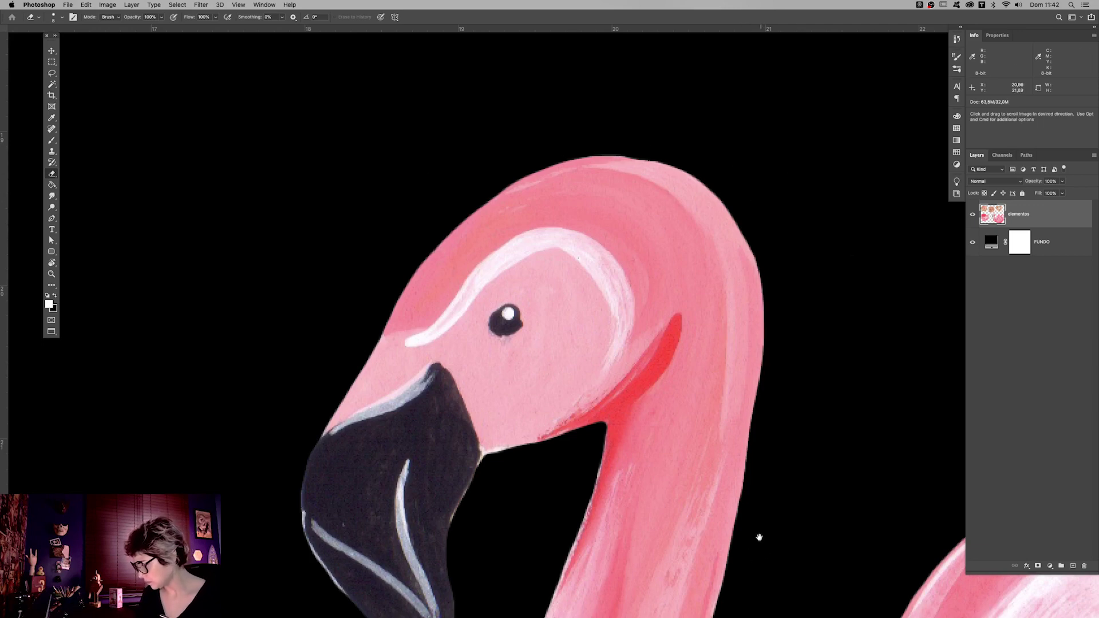
scroll(756, 534, "down", 5)
scroll(415, 358, "up", 5)
left_click_drag(414, 358, 412, 387)
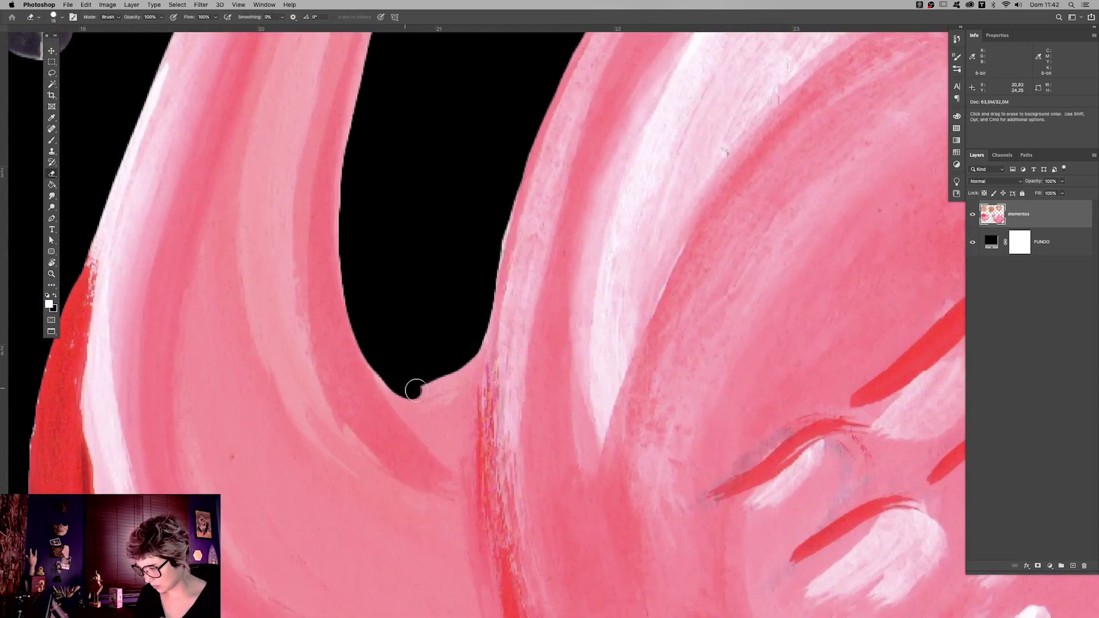
scroll(753, 361, "down", 5)
mouse_move(753, 360)
left_mouse_down()
mouse_move(613, 251)
mouse_move(640, 192)
mouse_move(667, 246)
mouse_move(670, 371)
left_mouse_up()
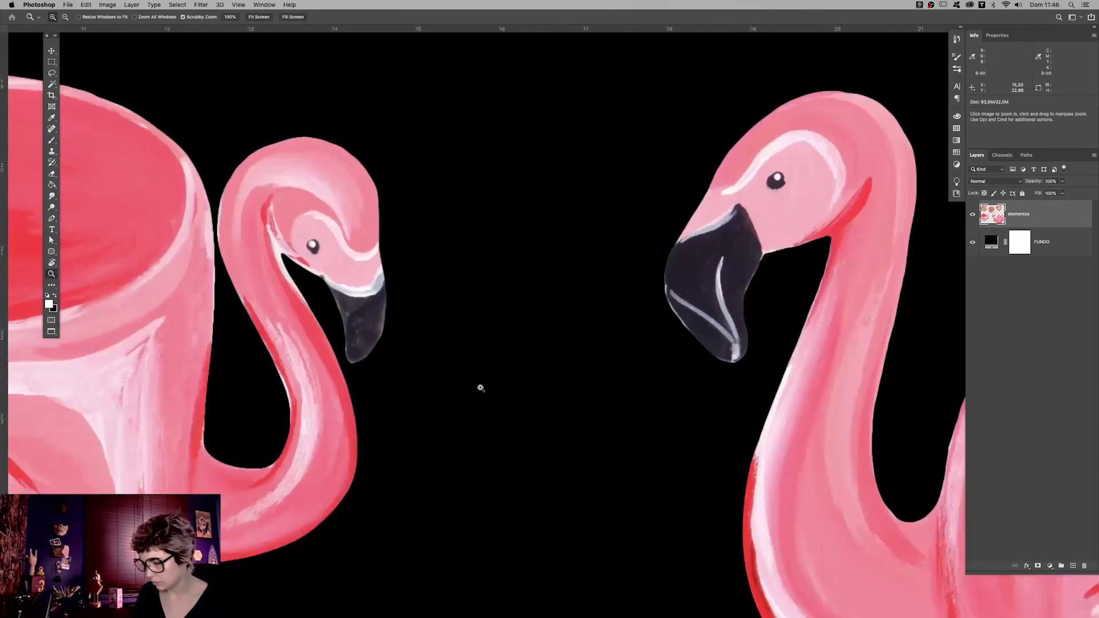
- Paint white highlights on the mug flamingo's head, neck edge and the mug's right edge
left_click_drag(481, 388, 738, 397)
left_click(681, 243)
left_click_drag(669, 292, 628, 299)
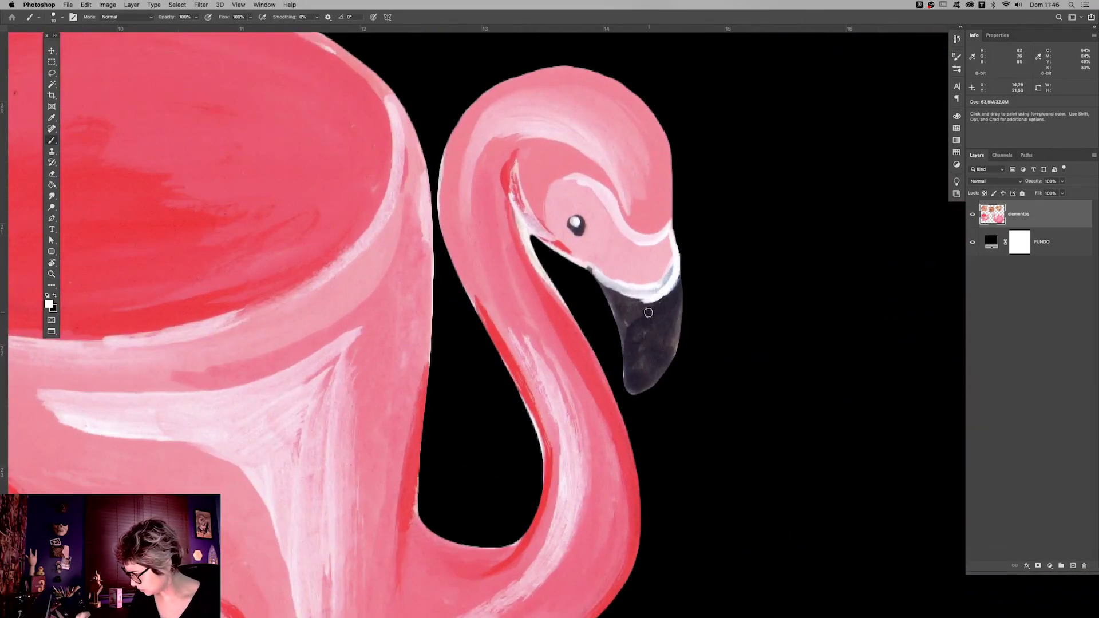
scroll(656, 285, "left", 2)
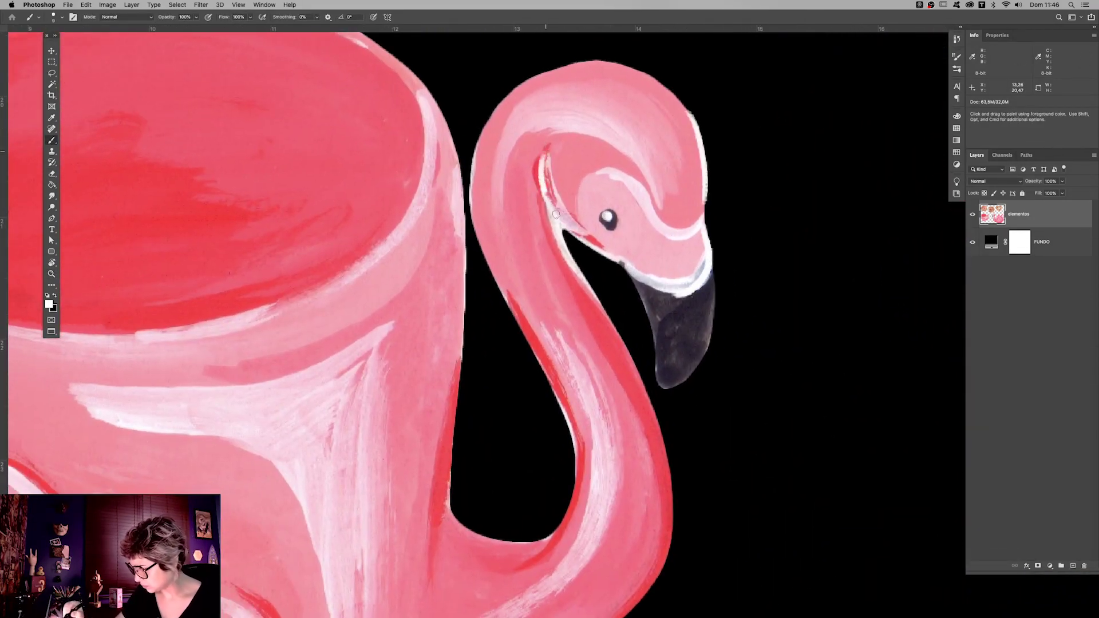
scroll(626, 227, "down", 3)
left_click_drag(495, 100, 595, 355)
scroll(595, 355, "down", 5)
scroll(595, 354, "left", 4)
left_click_drag(611, 172, 588, 378)
- Extend the white highlight along the flamingo mug's rim
key("z")
key("super+minus")
key("b")
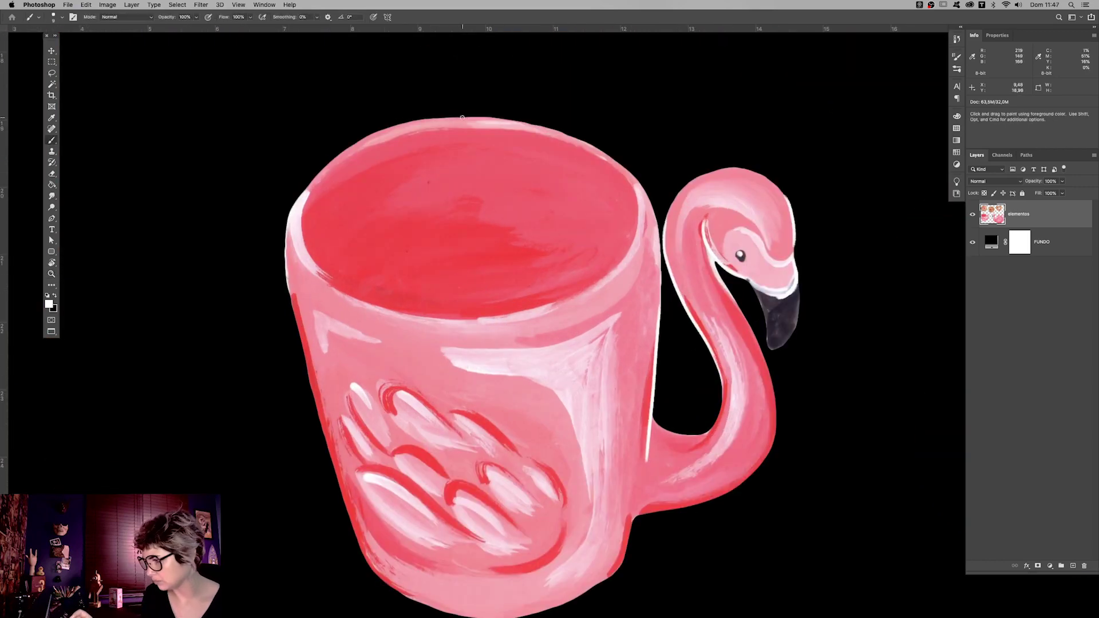
left_click_drag(346, 144, 307, 189)
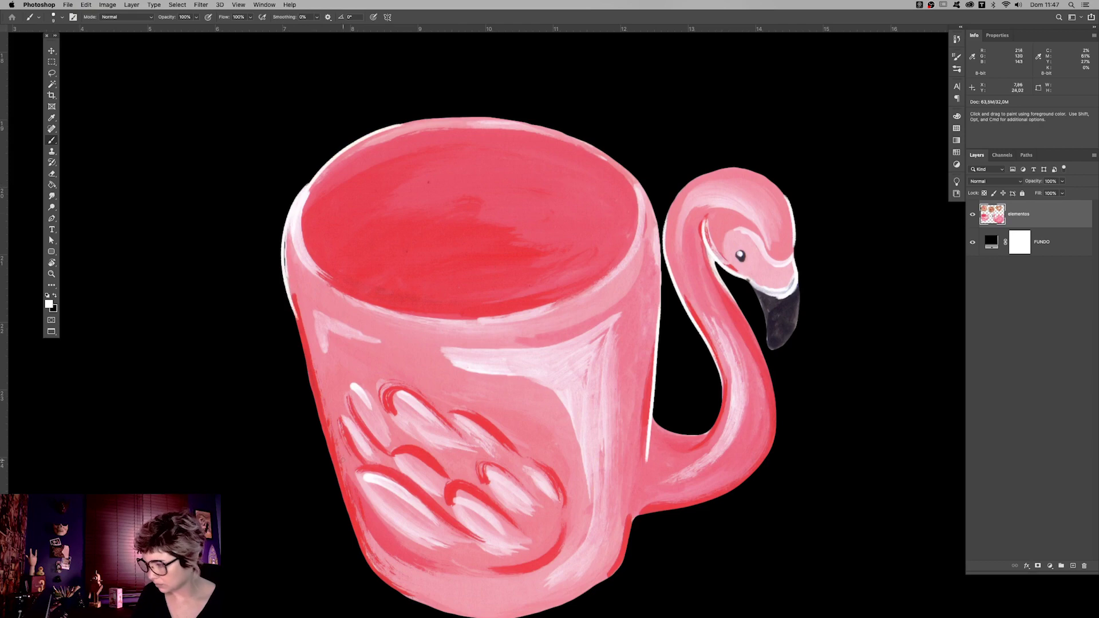
scroll(337, 416, "down", 2)
scroll(337, 416, "down", 2)
scroll(337, 416, "down", 2)
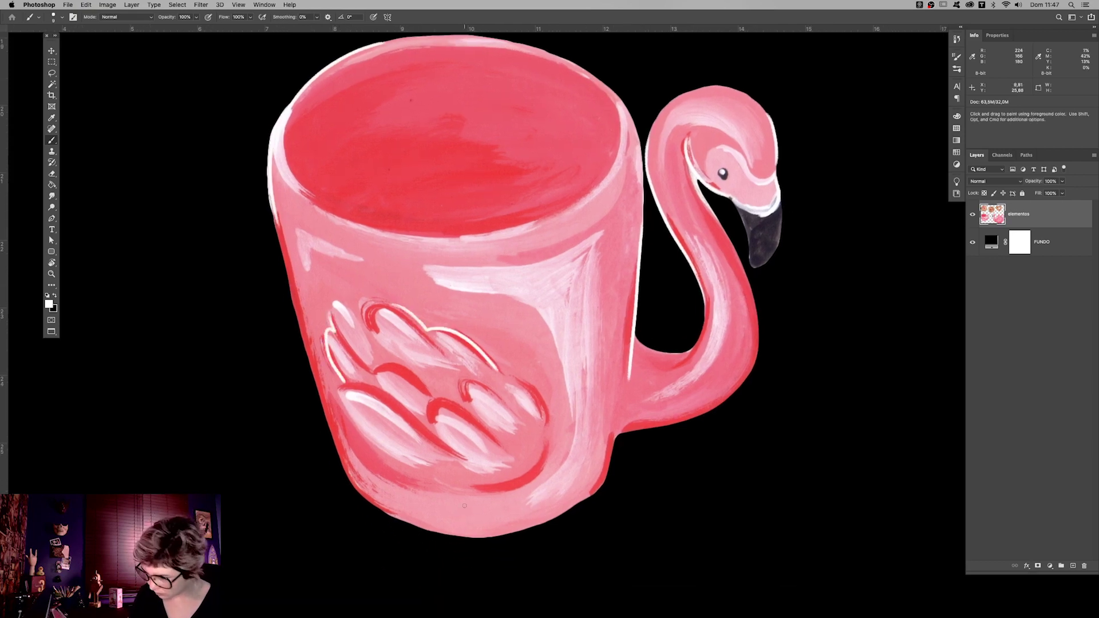
- Paint thin white highlights across and along the edge of the teapot wing
key("z")
scroll(343, 423, "down", 3)
scroll(425, 503, "right", 5)
scroll(743, 420, "down", 2)
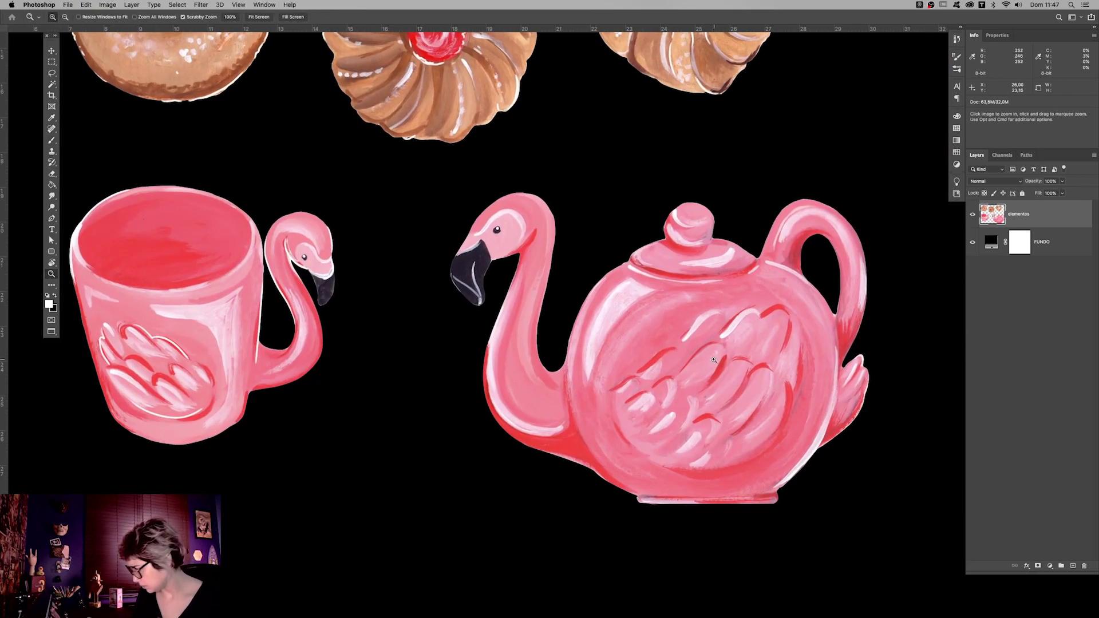
key("b")
mouse_move(622, 379)
left_mouse_down()
mouse_move(720, 304)
mouse_move(798, 366)
left_mouse_up()
left_click_drag(687, 475, 783, 400)
key("super+z")
left_click_drag(801, 326, 693, 474)
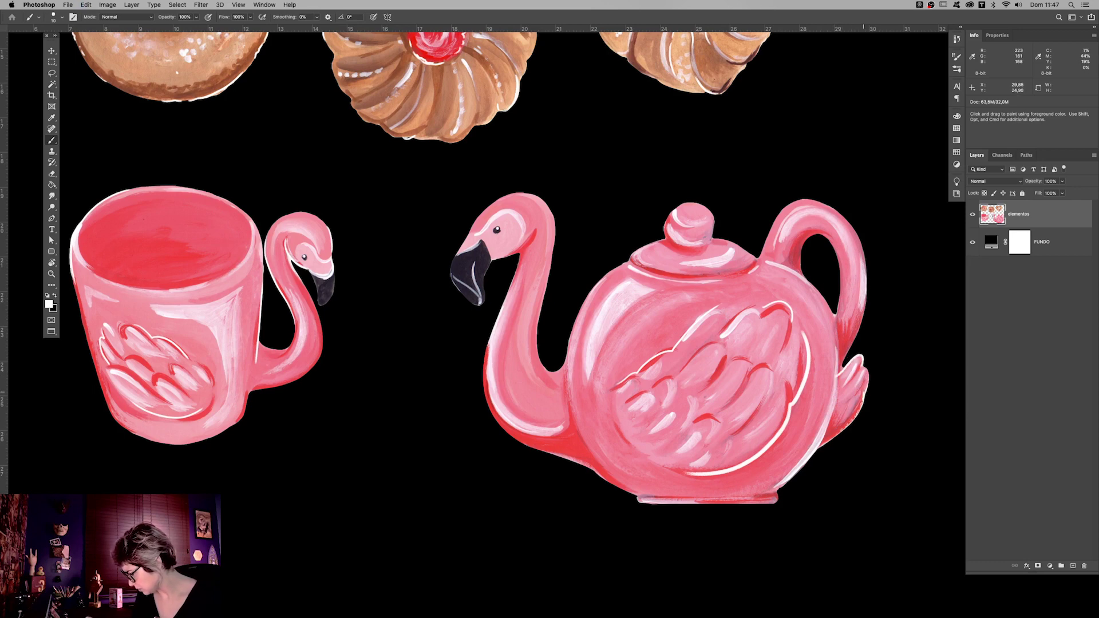
- Paint white highlights along the teapot lid and down its left edge
key("e")
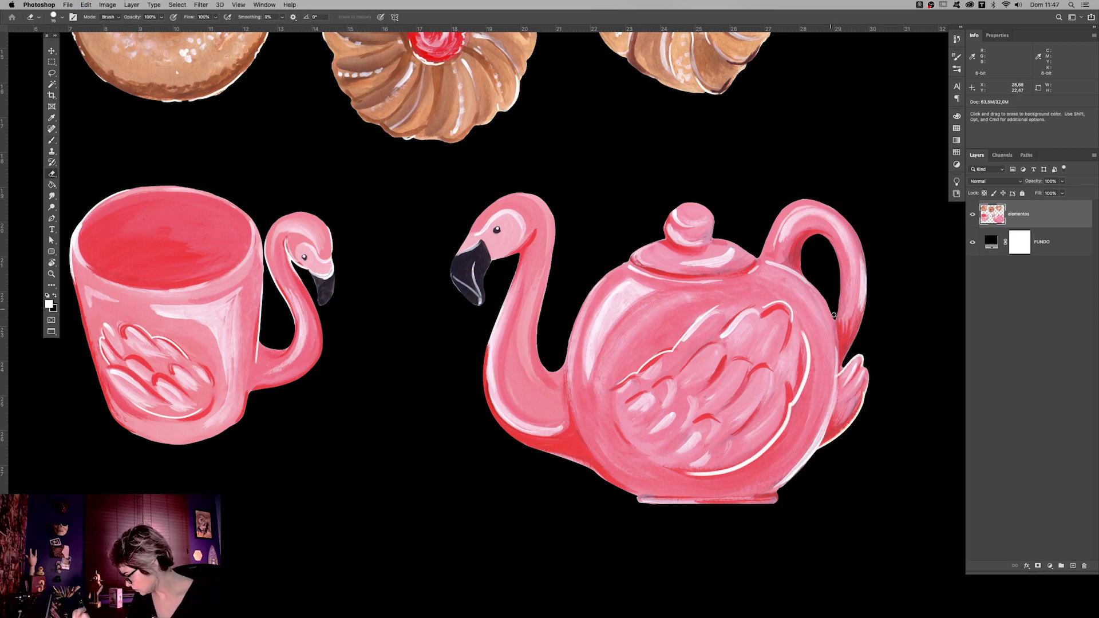
scroll(751, 249, "up", 5)
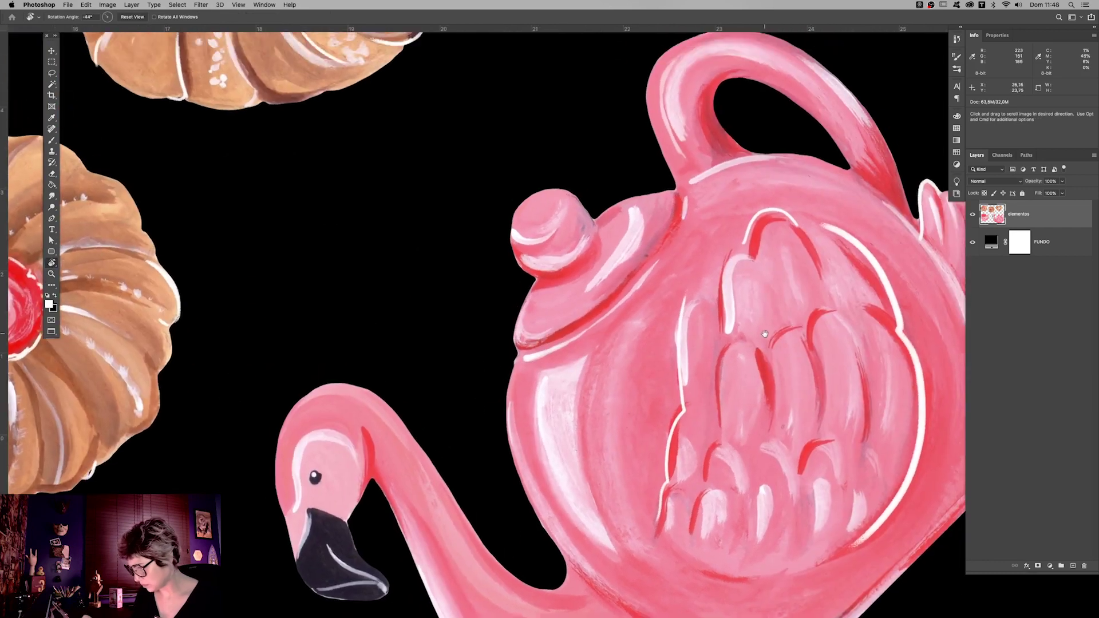
key("b")
mouse_move(588, 235)
left_mouse_down()
mouse_move(593, 259)
mouse_move(669, 200)
left_mouse_up()
left_click_drag(539, 288, 514, 356)
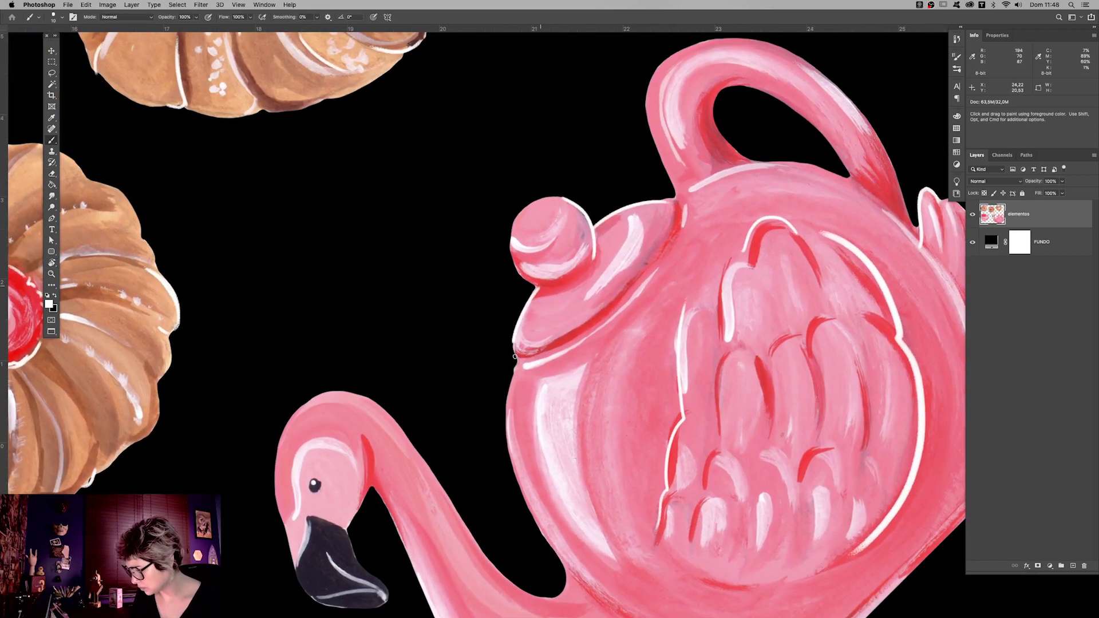
scroll(486, 321, "down", 5)
scroll(557, 211, "up", 5)
- Trim the right edge of the flamingo neck clean with the Eraser
key("e")
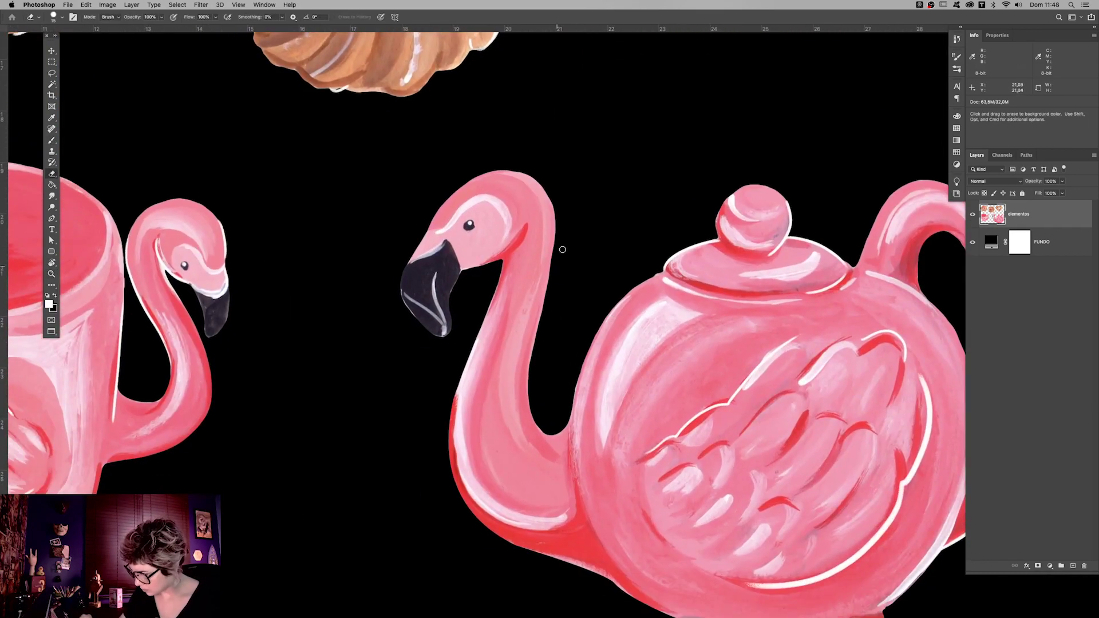
left_click_drag(557, 212, 541, 324)
key("z")
scroll(673, 396, "down", 5)
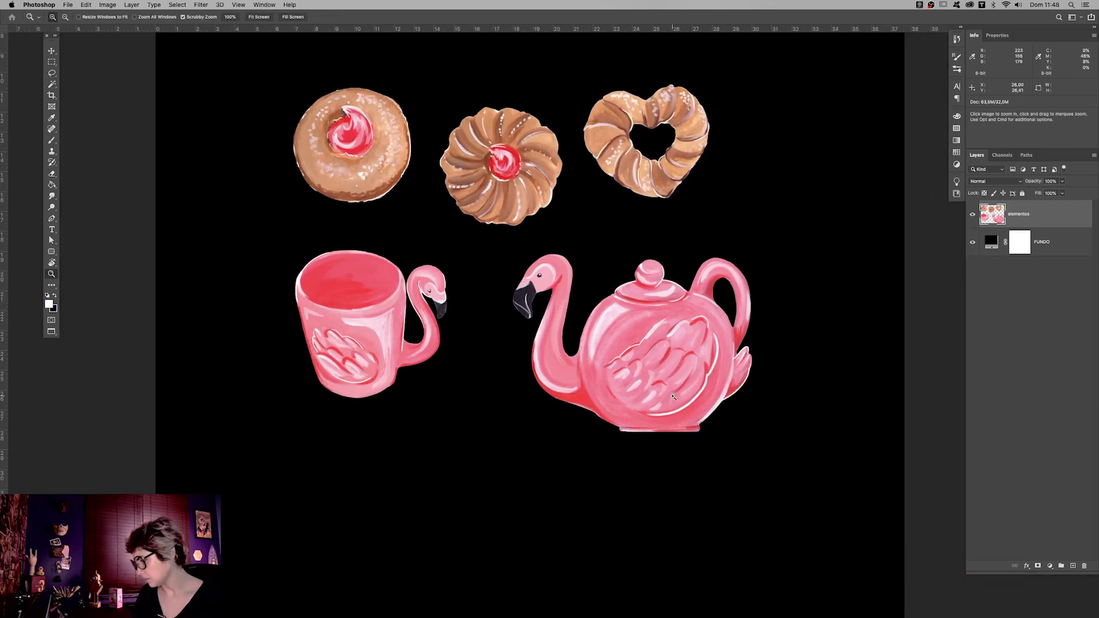
- Move the donuts, flamingo mug and teapot artwork up and to the left
scroll(704, 413, "down", 3)
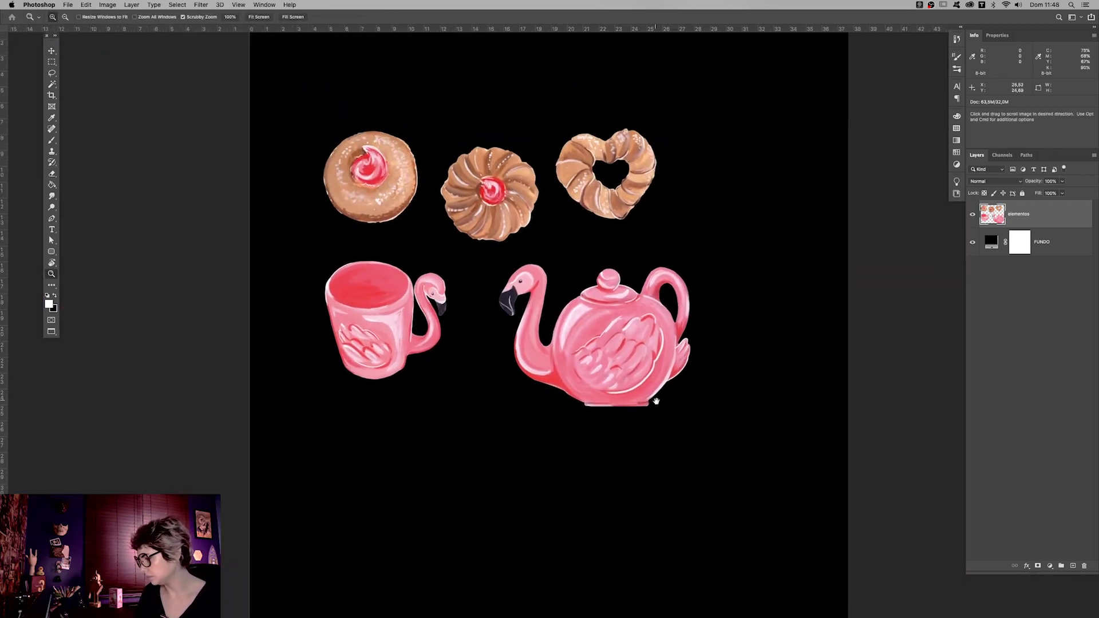
key("v")
scroll(640, 458, "up", 3)
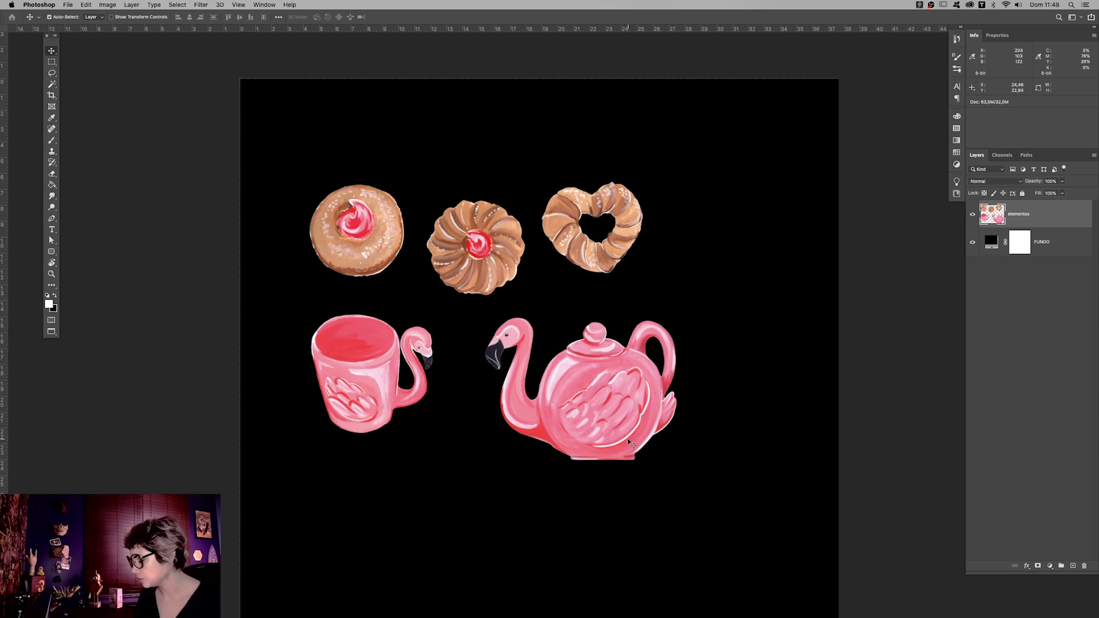
left_click_drag(627, 438, 602, 386)
scroll(608, 442, "down", 1)
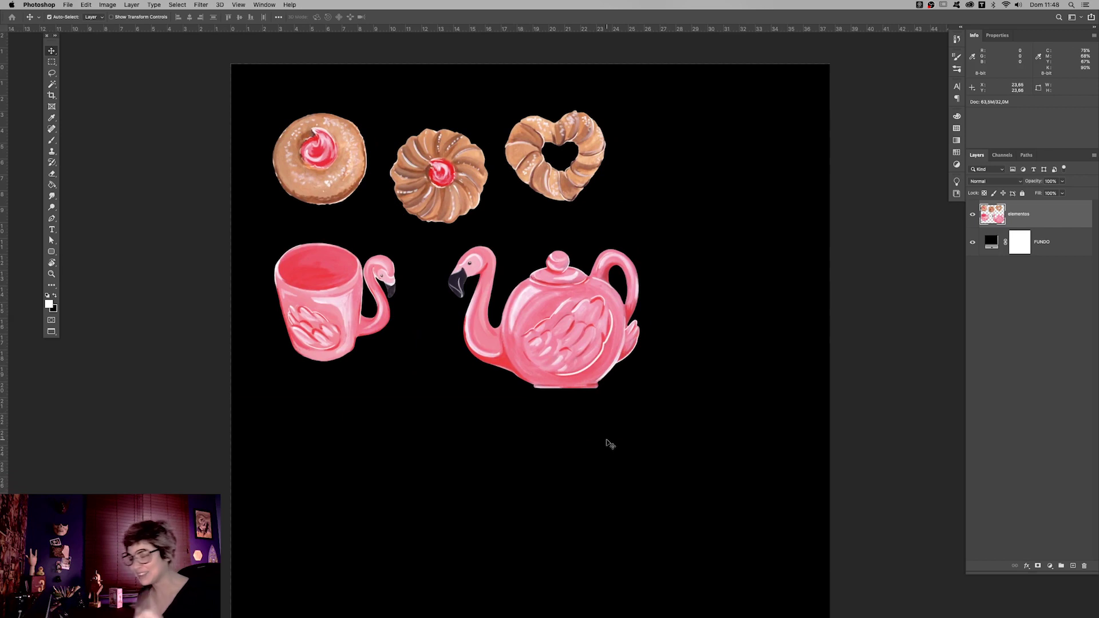
scroll(615, 405, "right", 2)
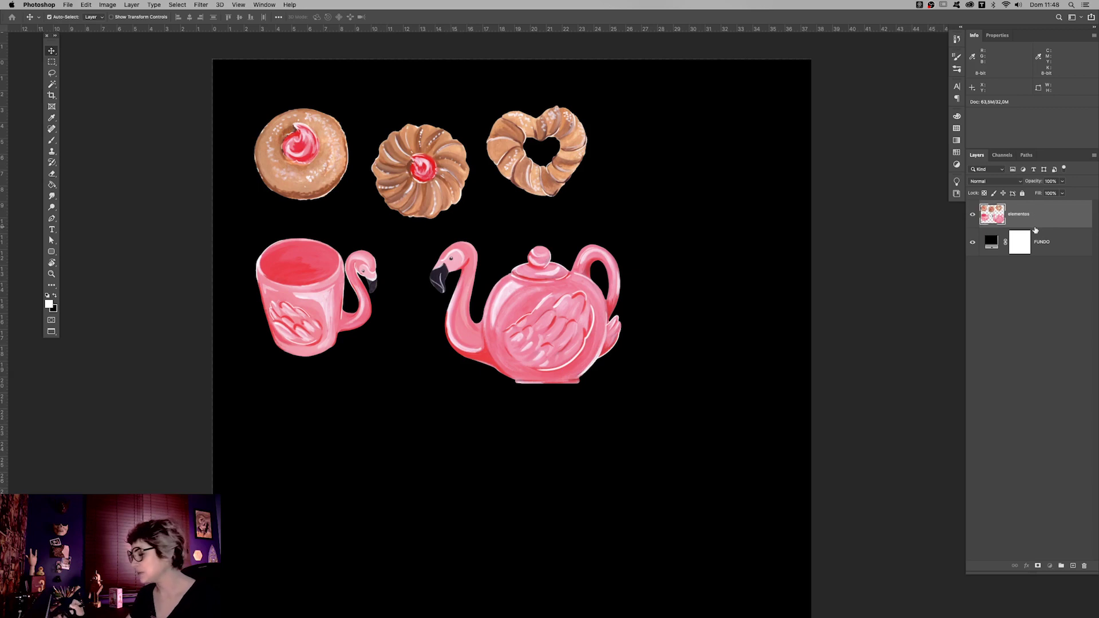
- Duplicate the elementos layer four times, creating elementos copy through elementos copy 4
left_click(972, 216)
left_click(972, 215)
left_click(972, 215)
left_click(972, 215)
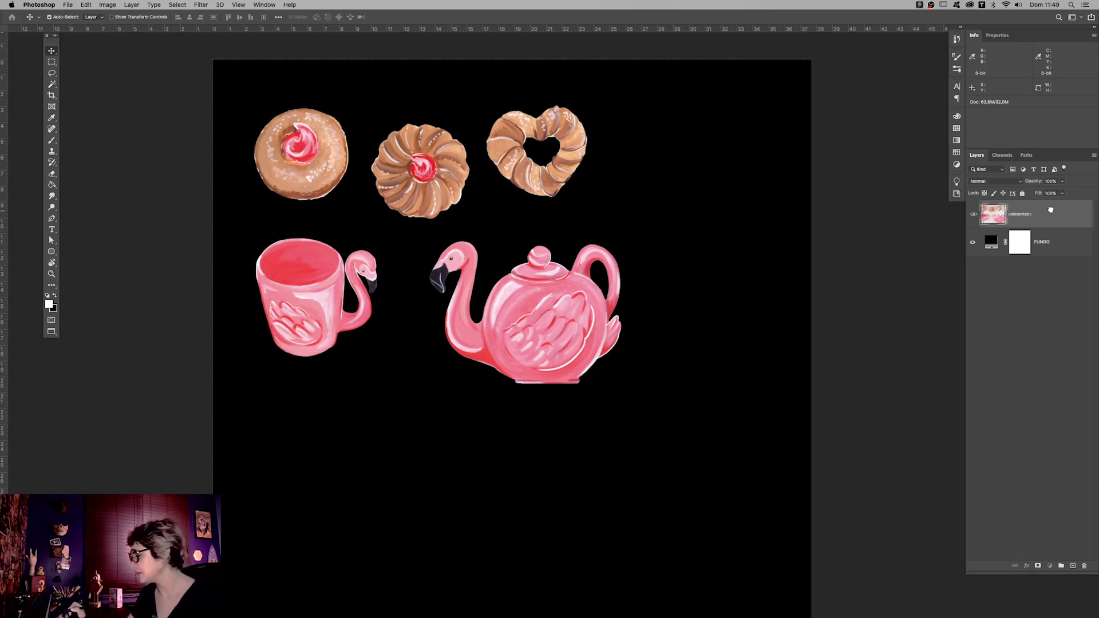
left_click_drag(1046, 210, 1069, 563)
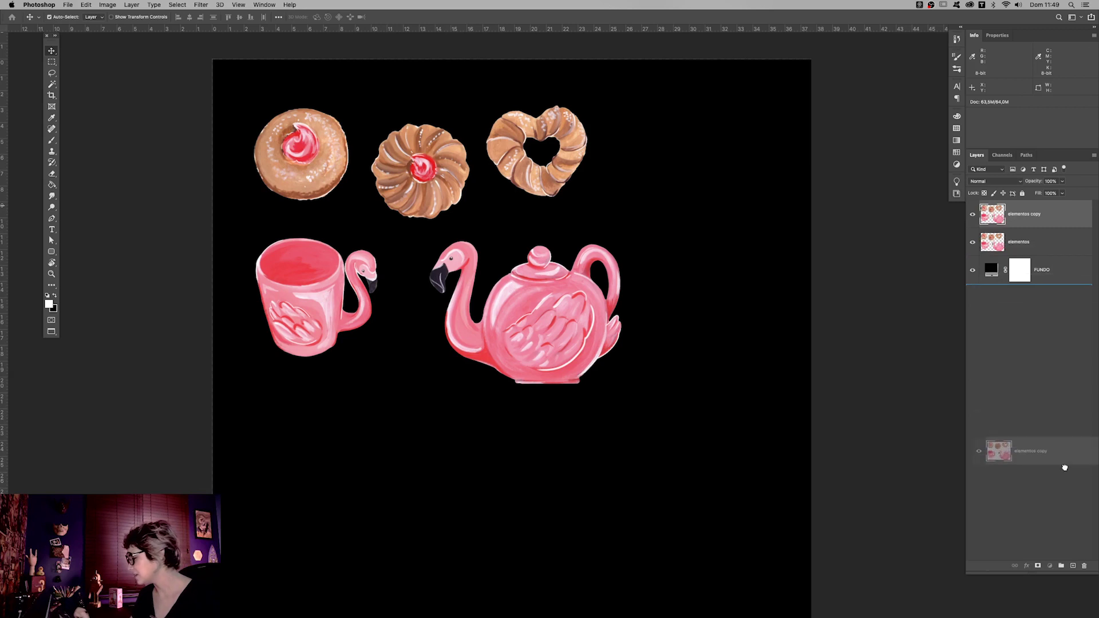
left_click_drag(1042, 212, 1069, 563)
mouse_move(1041, 216)
left_mouse_down()
mouse_move(1072, 447)
mouse_move(1072, 565)
left_mouse_up()
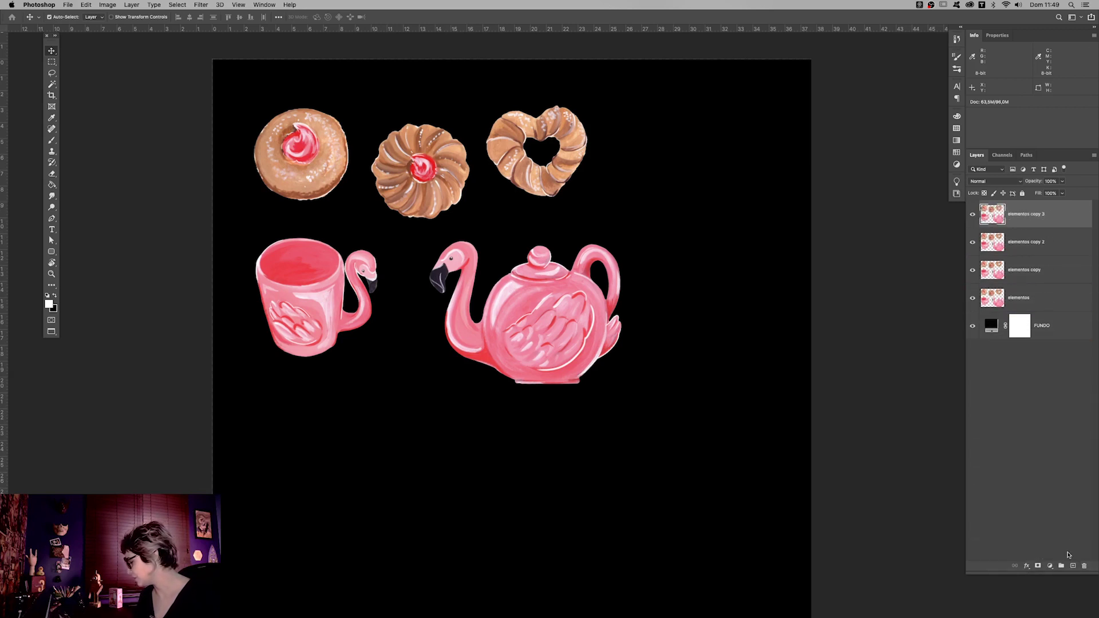
left_click_drag(1041, 214, 1073, 565)
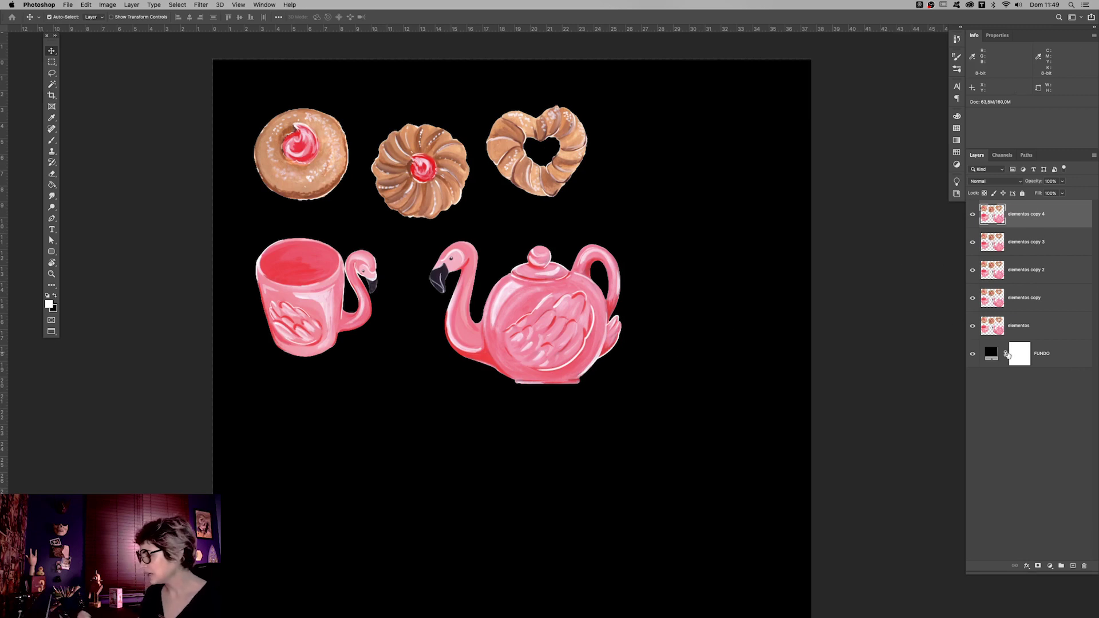
key("l")
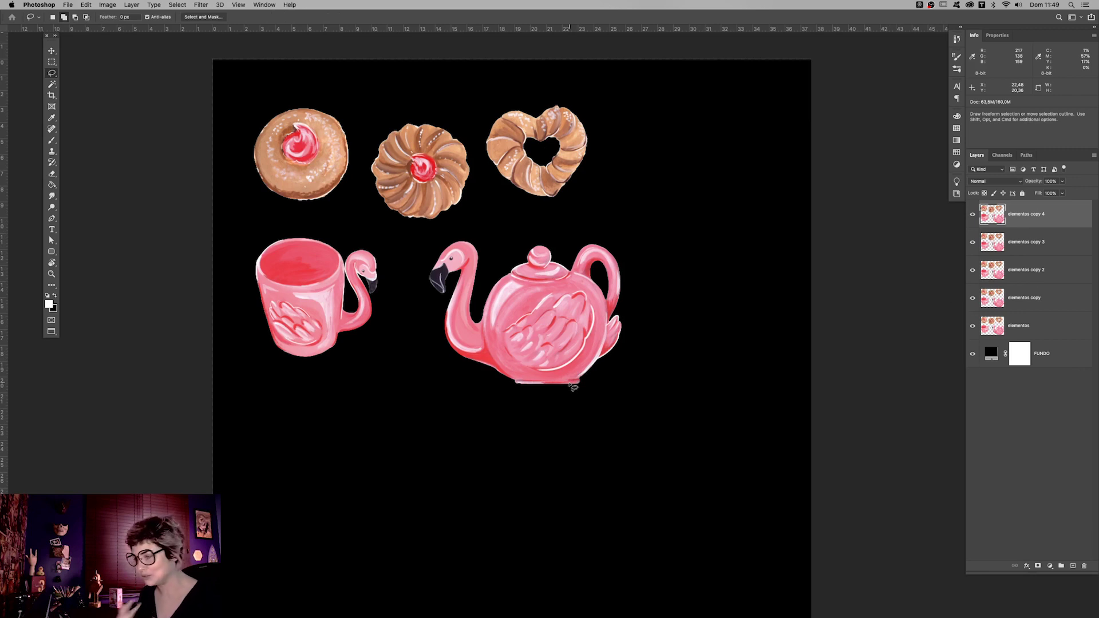
- Isolate the first donut on the top copy layer, hiding the other copies
mouse_move(332, 93)
left_mouse_down()
mouse_move(358, 122)
mouse_move(330, 111)
left_mouse_up()
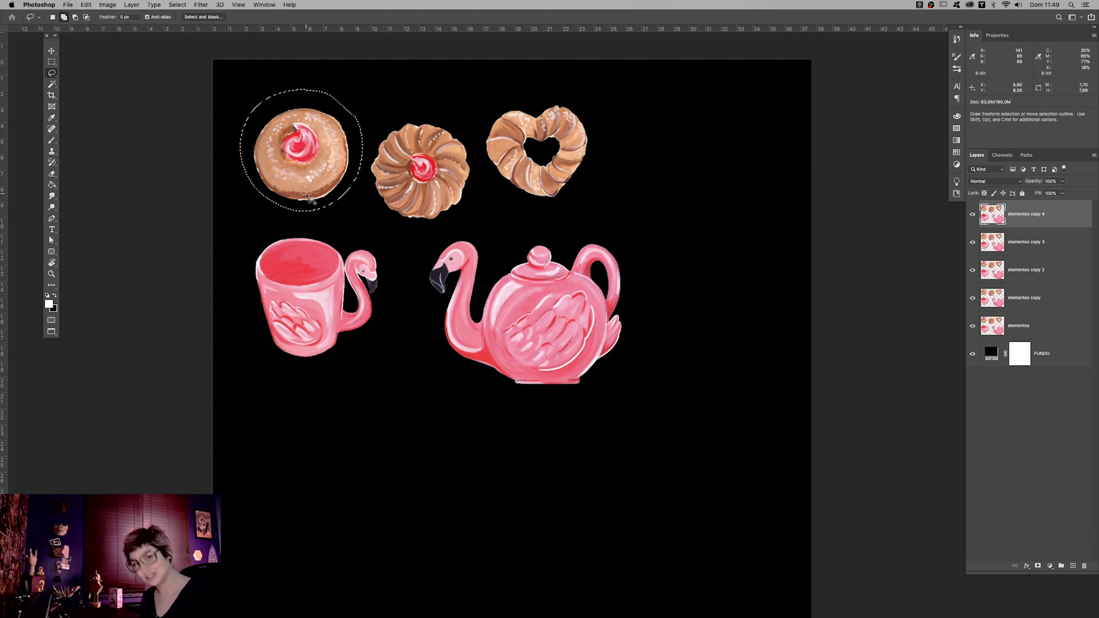
key("shift")
key("ctrl+shift+i")
left_click_drag(971, 242, 971, 325)
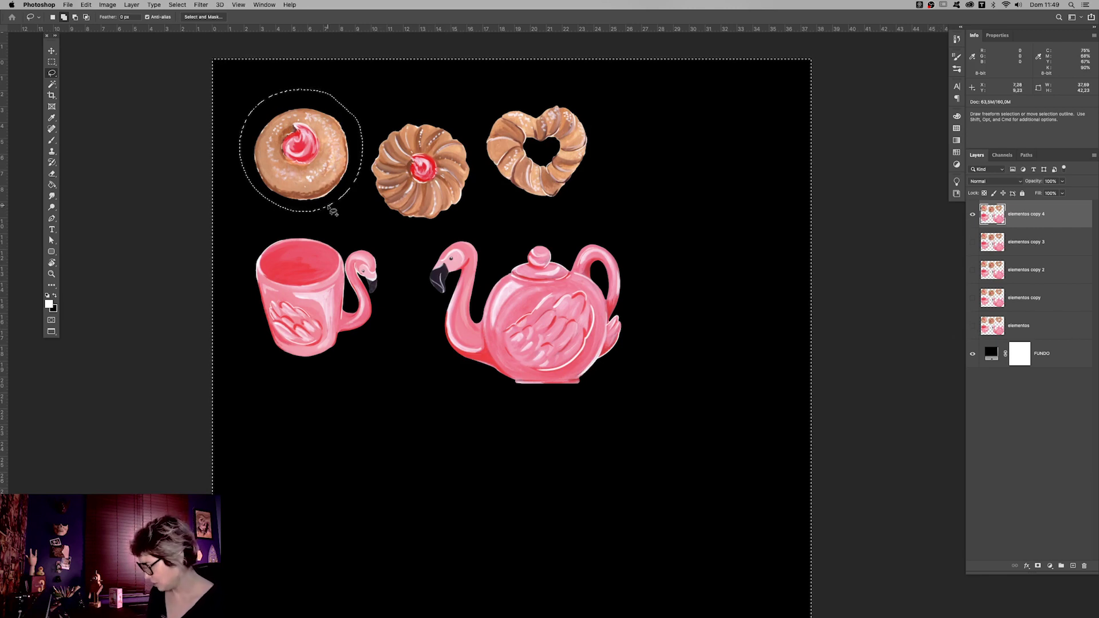
key("Delete")
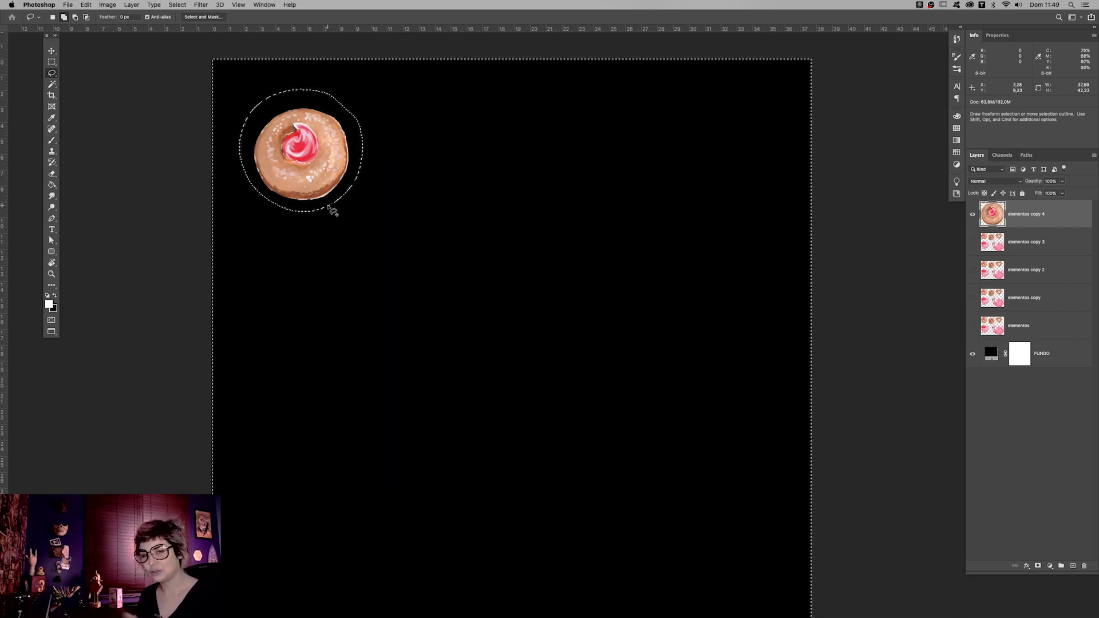
key("super+d")
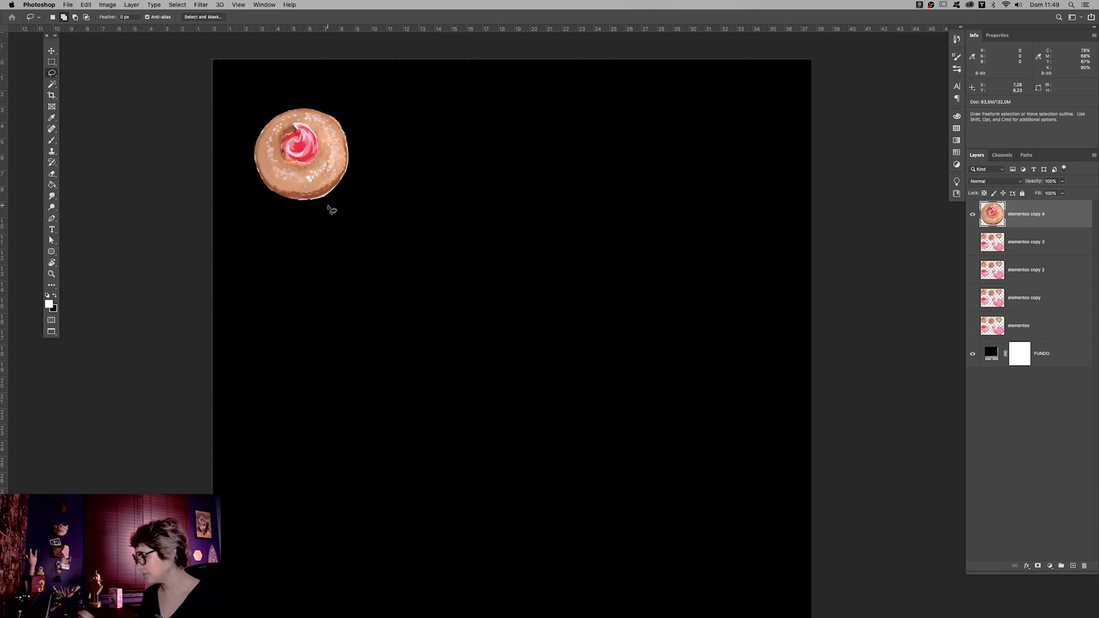
- Isolate the swirled middle donut on the elementos copy 3 layer
left_click(1052, 246)
left_click(972, 244)
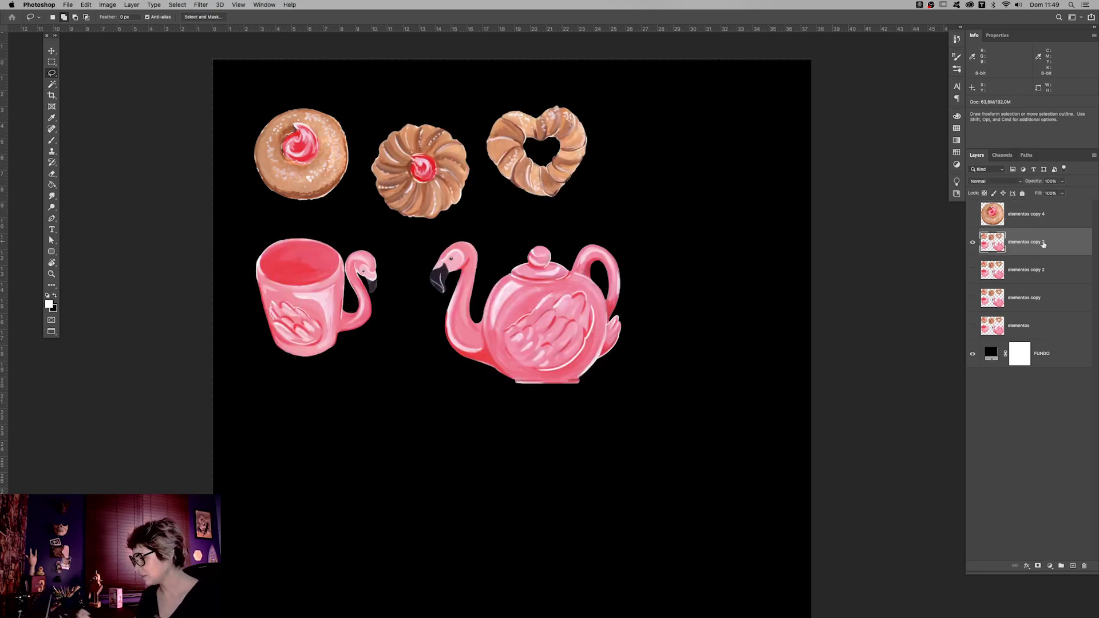
mouse_move(443, 111)
left_mouse_down()
mouse_move(377, 210)
mouse_move(475, 201)
mouse_move(436, 112)
left_mouse_up()
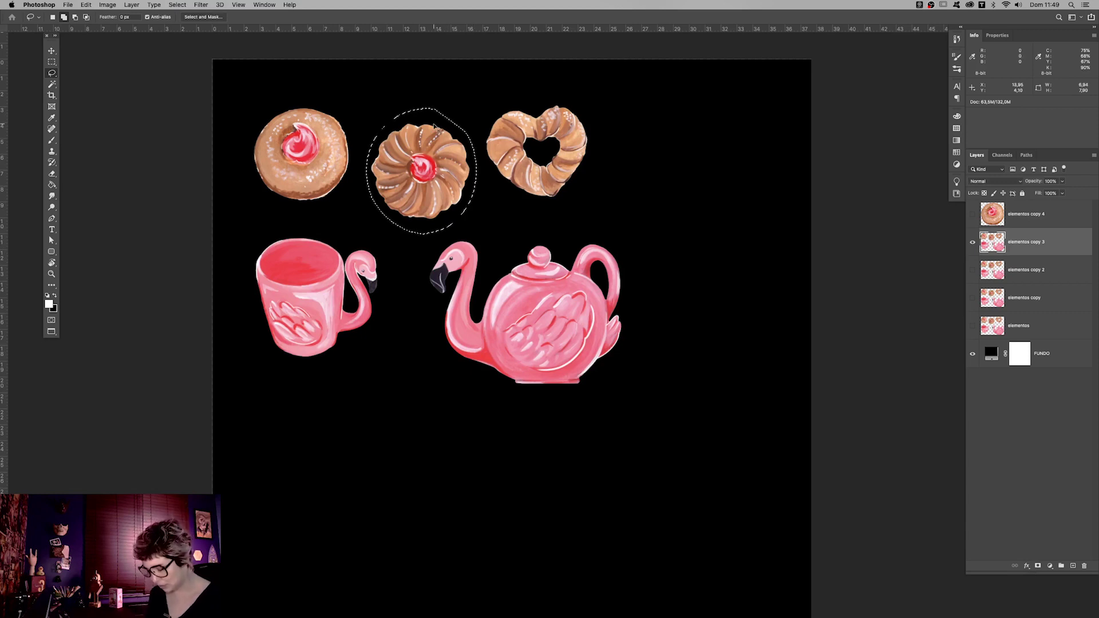
key("super+shift+i")
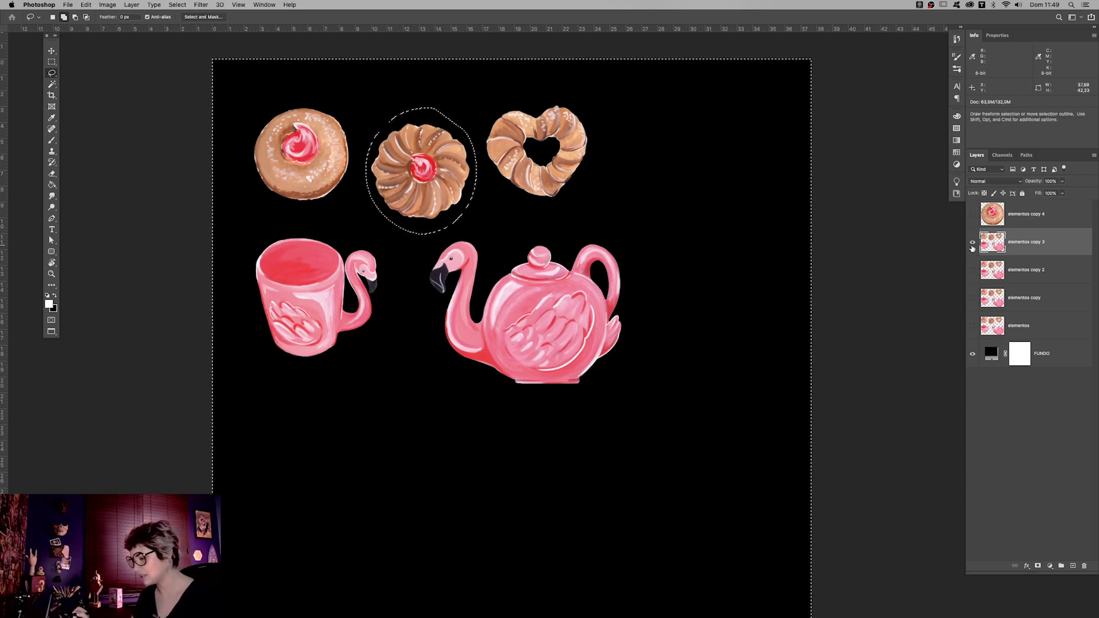
key("Delete")
key("super+d")
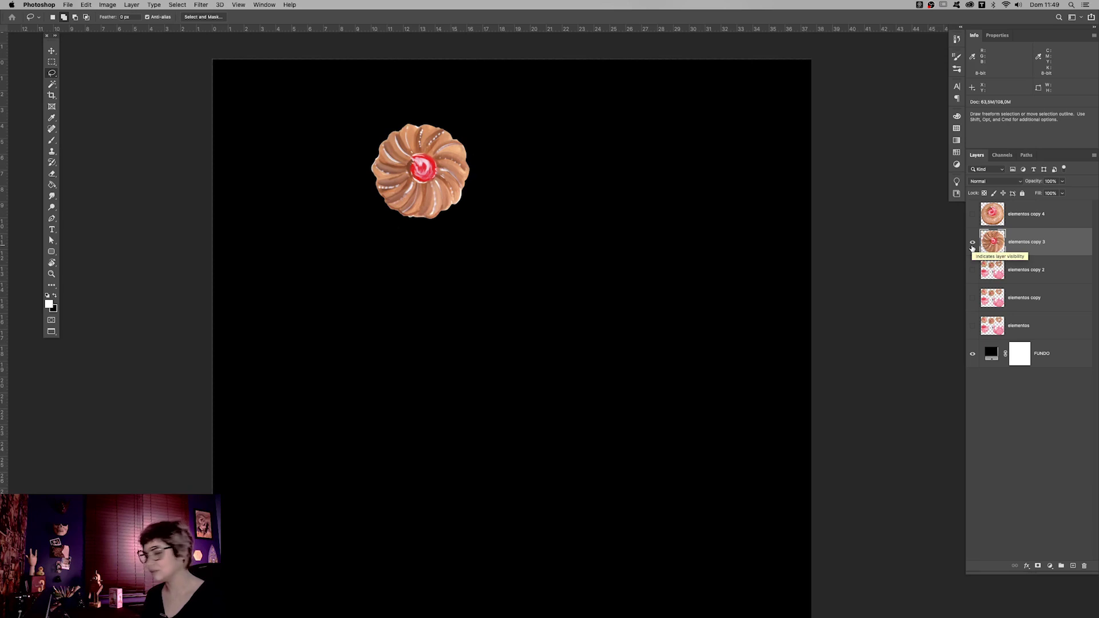
- Isolate the heart-shaped donut on the elementos copy 2 layer
left_click(1033, 276)
left_click(972, 273)
left_click(972, 242)
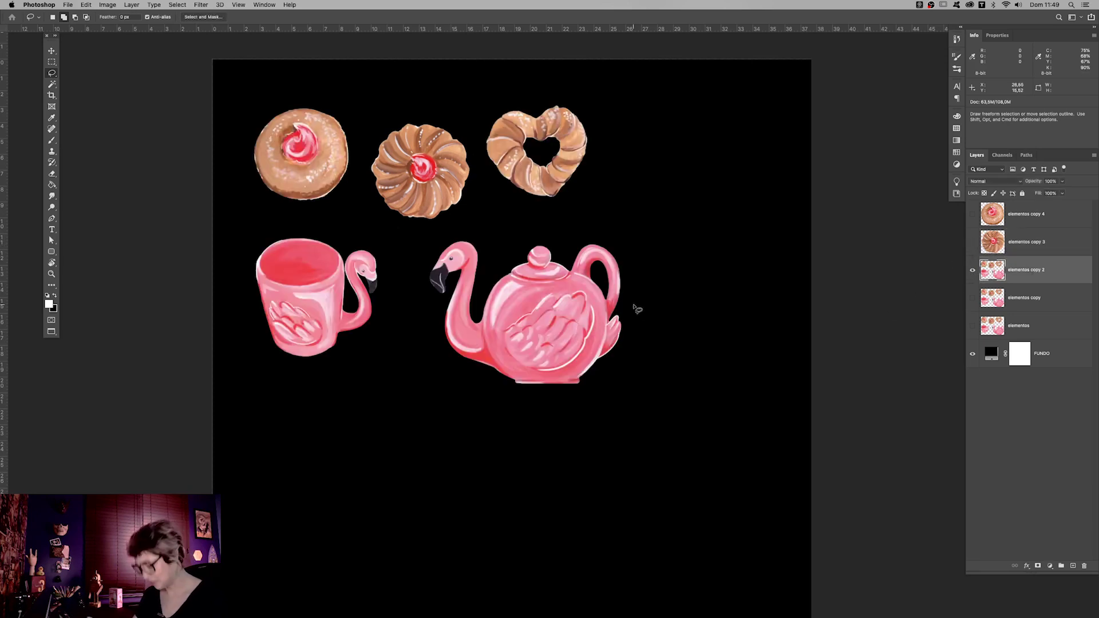
left_click_drag(584, 98, 585, 101)
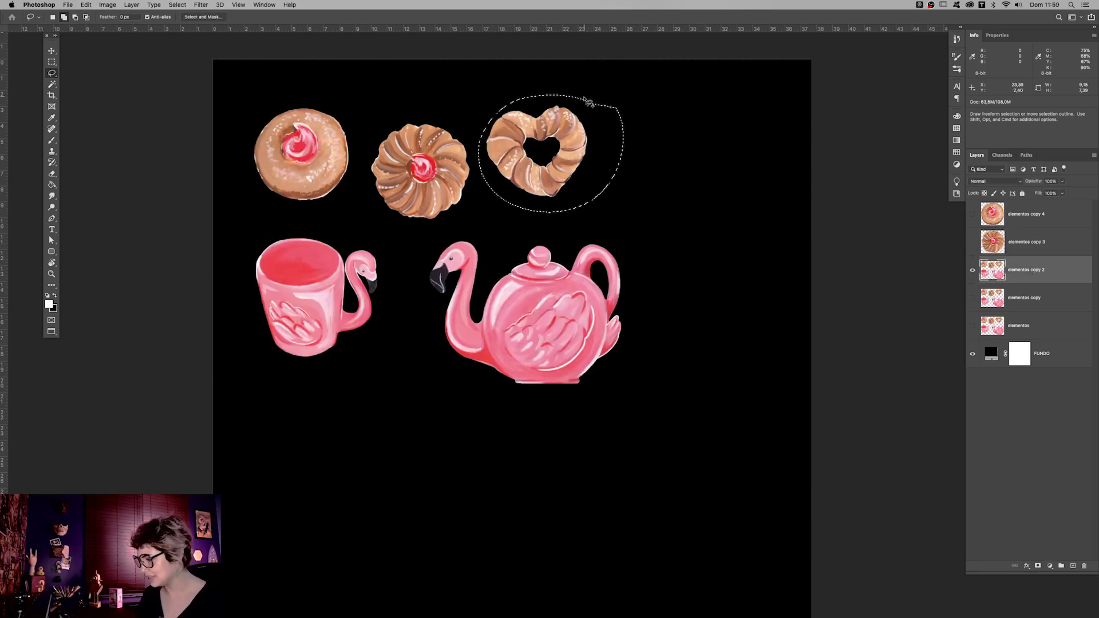
key("super+shift+i")
key("Delete")
key("super+d")
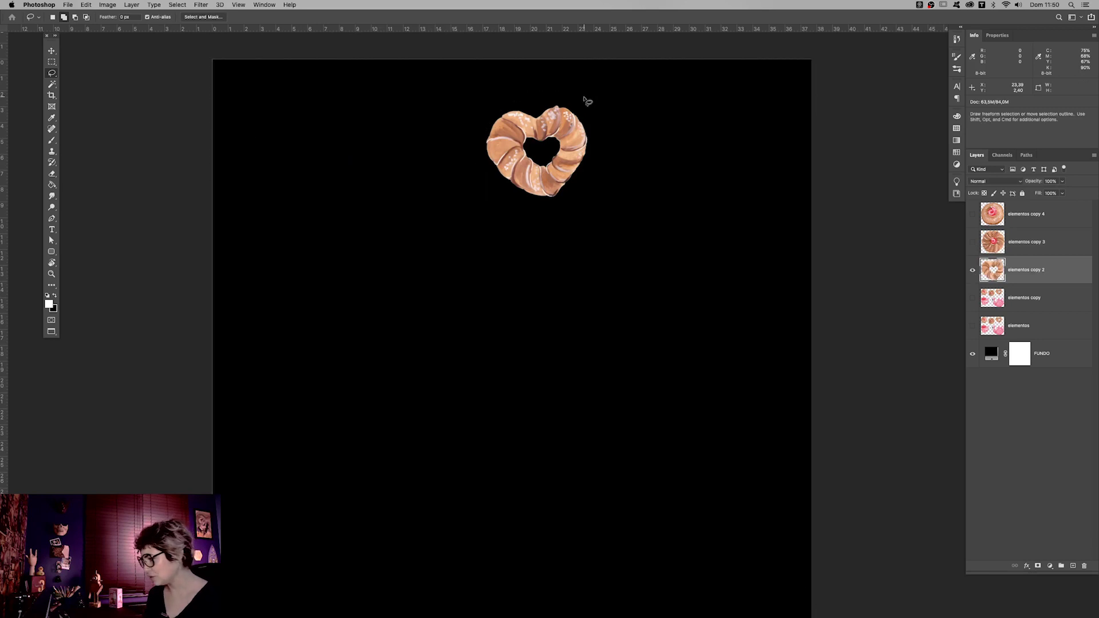
- Toggle the three donut layers' visibility to check each isolated donut, then show them all
left_click(972, 242)
left_click(972, 214)
left_click(972, 214)
left_click(972, 242)
left_click(972, 215)
left_click(972, 215)
left_click(972, 242)
left_click(972, 270)
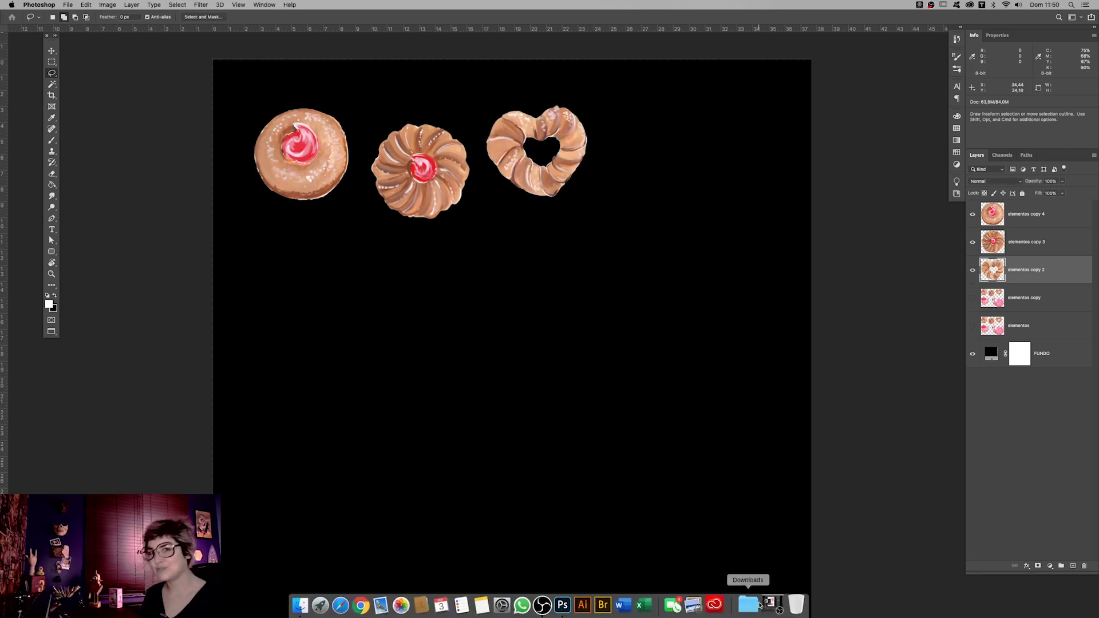
scroll(630, 393, "down", 2)
- Keep only the flamingo mug on the elementos copy layer, deleting the teapot
left_click(972, 297)
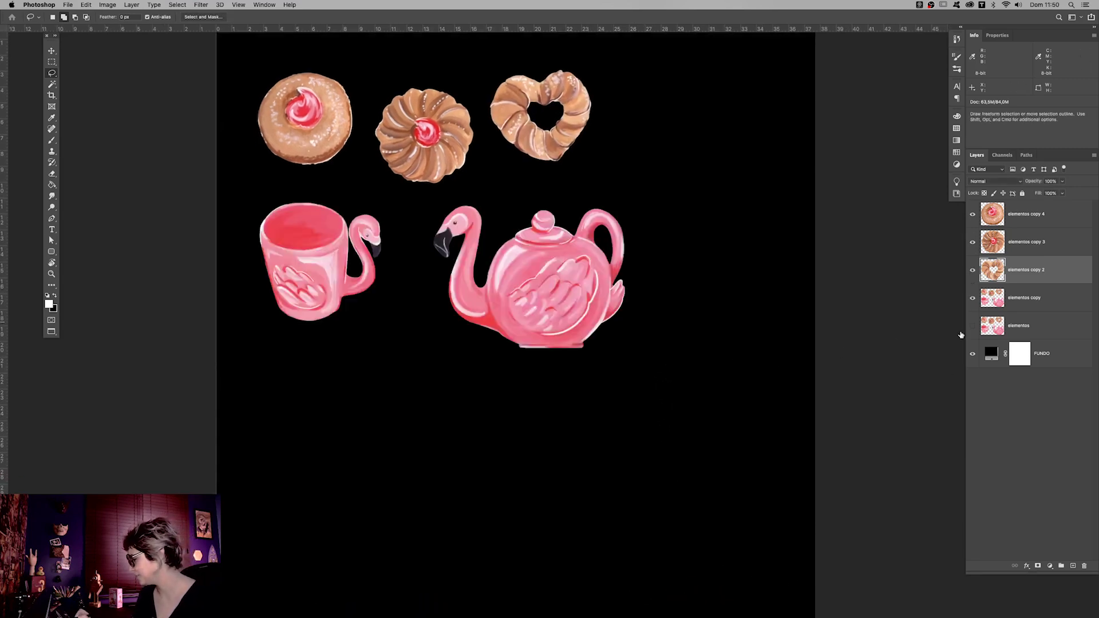
left_click(1024, 297)
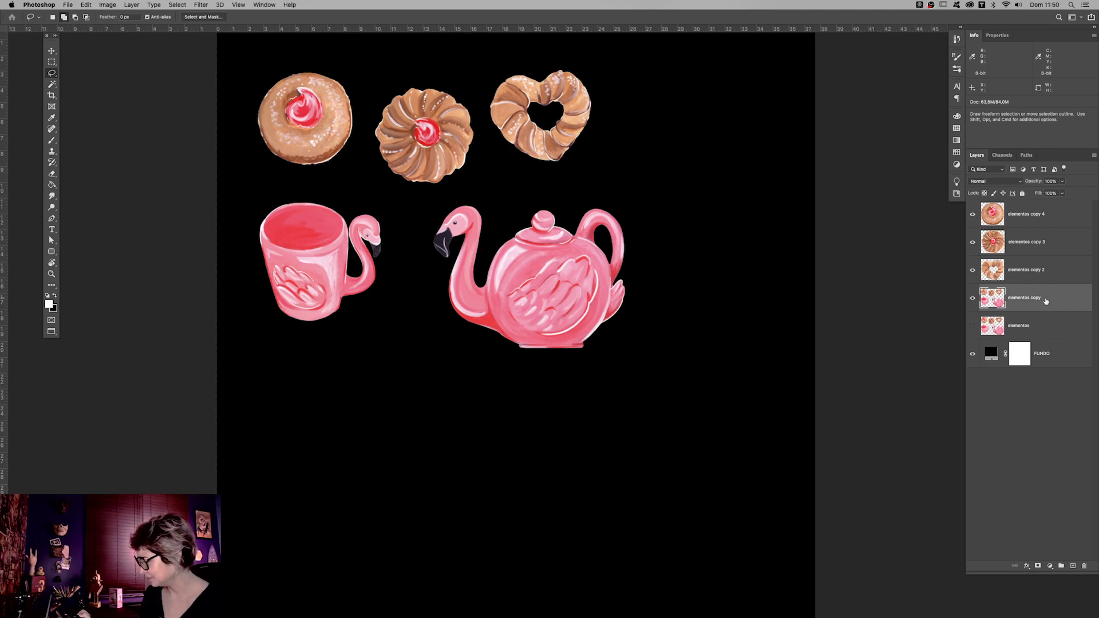
left_click_drag(381, 199, 394, 211)
key("ctrl+shift+i")
key("BackSpace")
key("ctrl+d")
- Keep only the flamingo teapot on the original elementos layer
left_click(1018, 325)
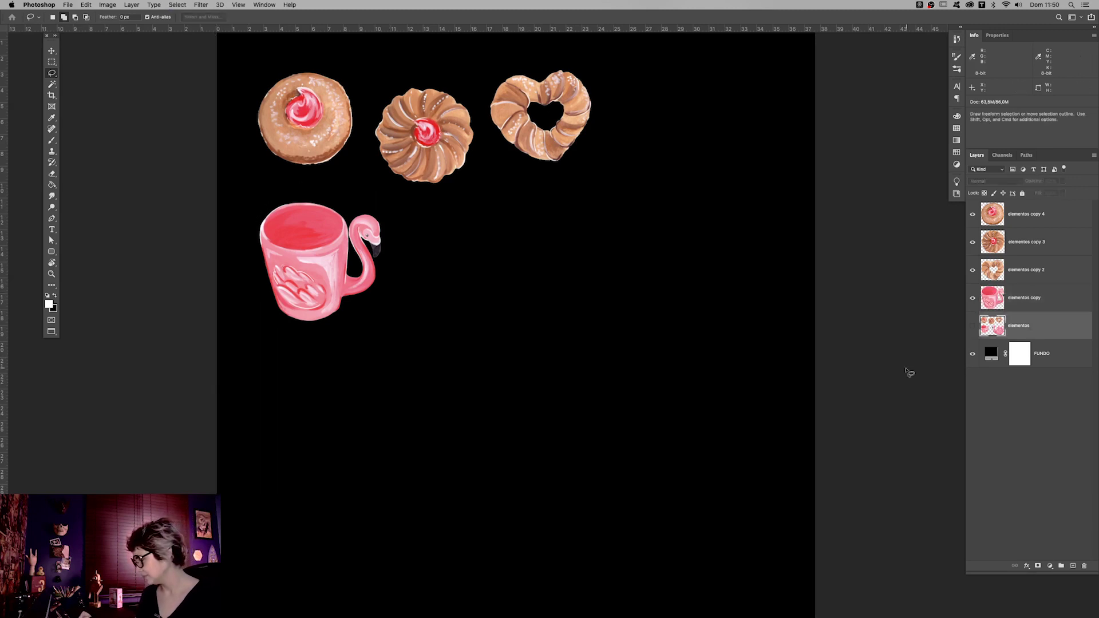
left_click(972, 326)
left_click_drag(623, 196, 637, 204)
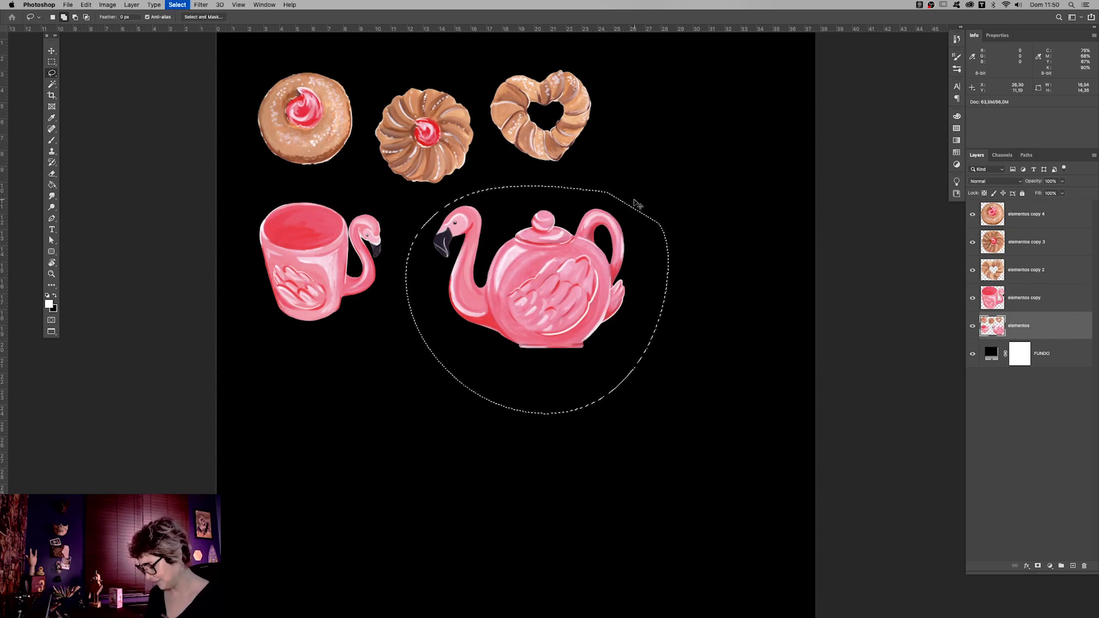
key("ctrl+shift+i")
key("BackSpace")
key("ctrl+d")
- Zoom out and select the first donut with the Move tool
key("z")
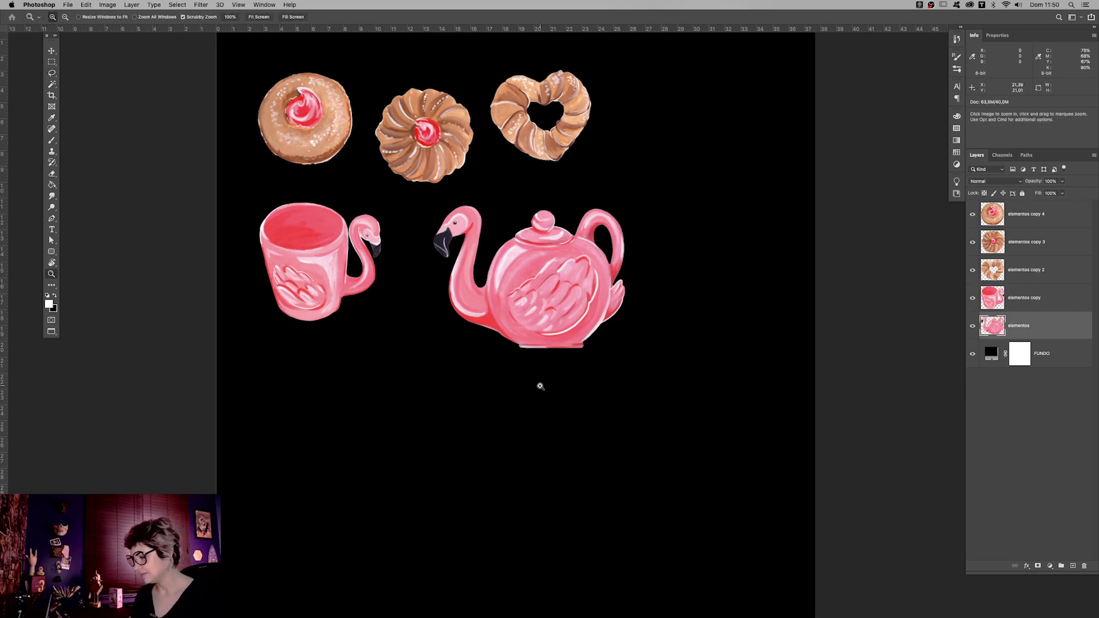
key("ctrl+minus")
key("v")
left_click(314, 166)
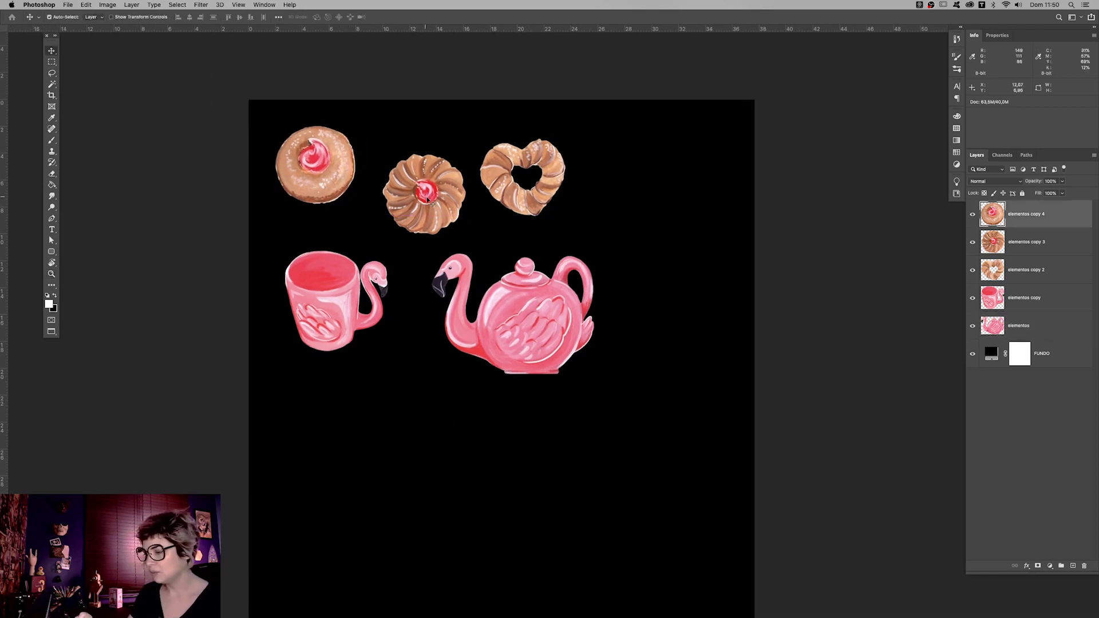
- Roughly line up the donuts and mug, and place the teapot under the mug on the left
left_click_drag(414, 196, 400, 167)
left_click_drag(531, 204, 522, 196)
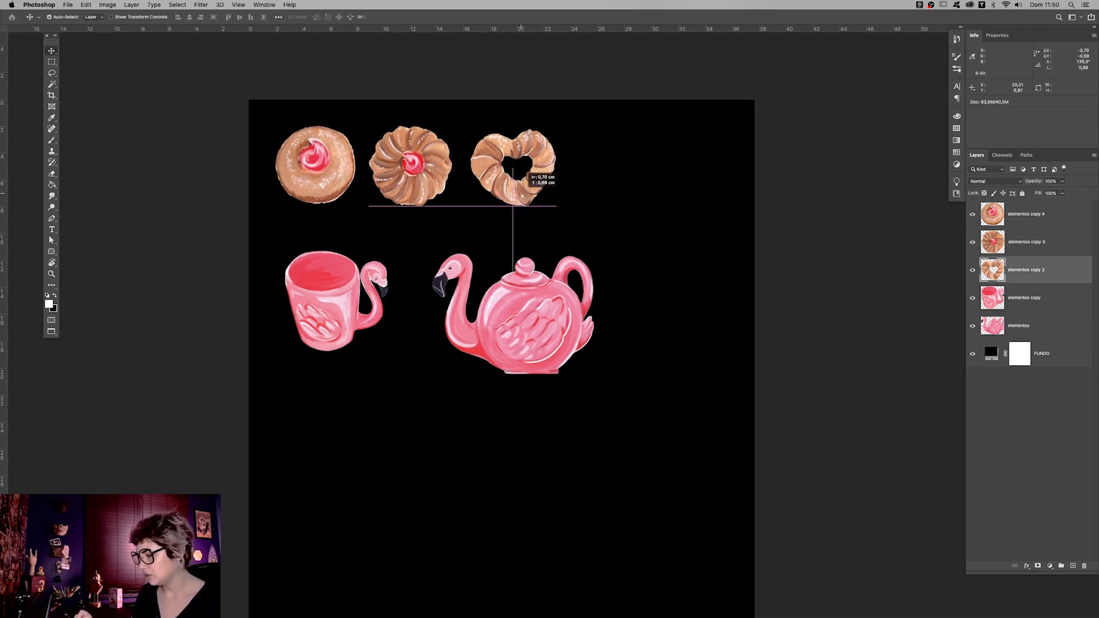
left_click_drag(338, 309, 337, 300)
left_click_drag(553, 334, 389, 440)
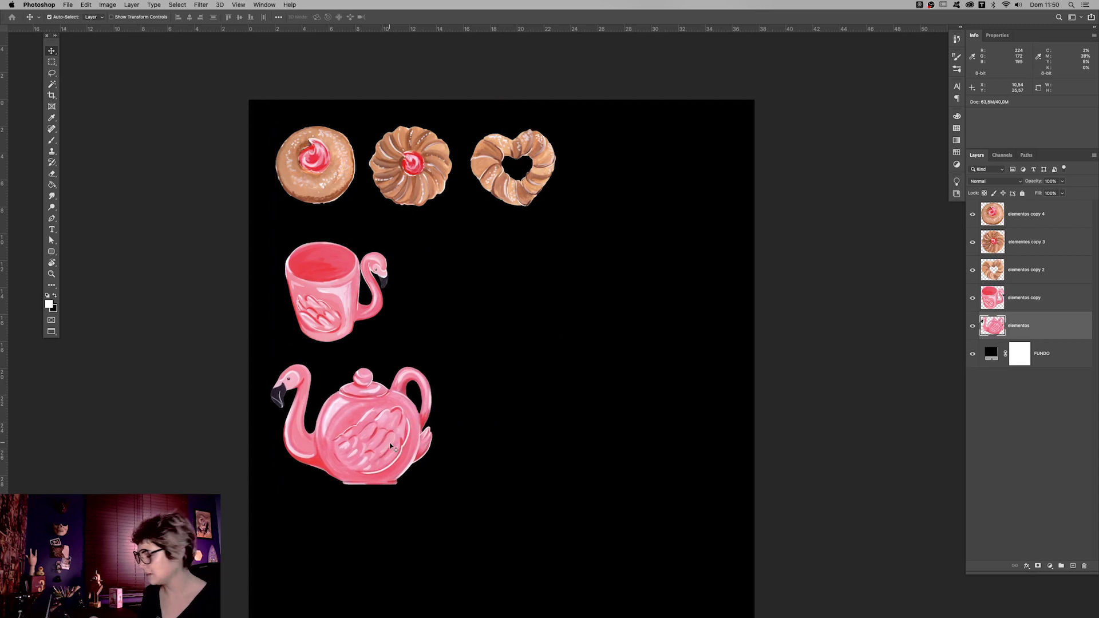
- Rename the donut, mug and teapot layers to bol 1–3, xic 1 and bule 1
double_click(1040, 214)
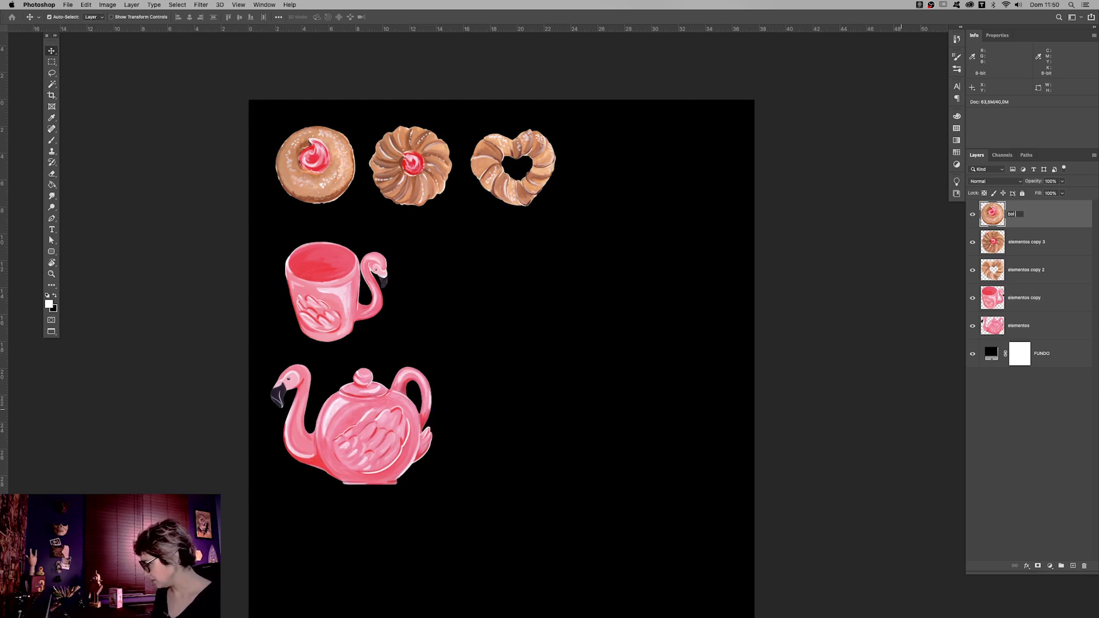
type("bol 1")
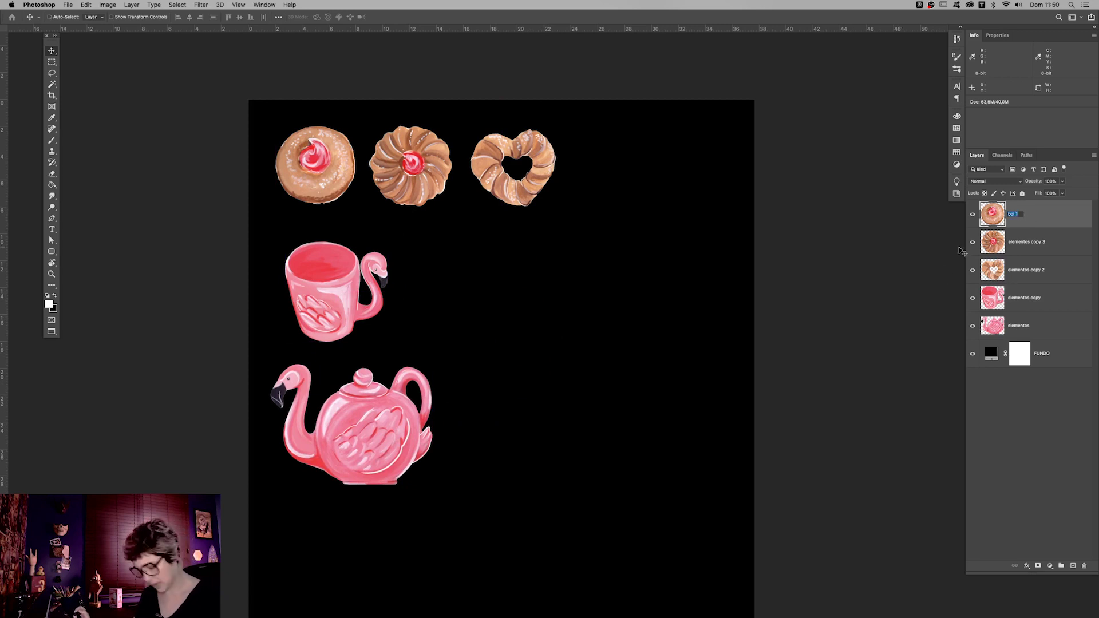
double_click(1035, 249)
type("bol 1")
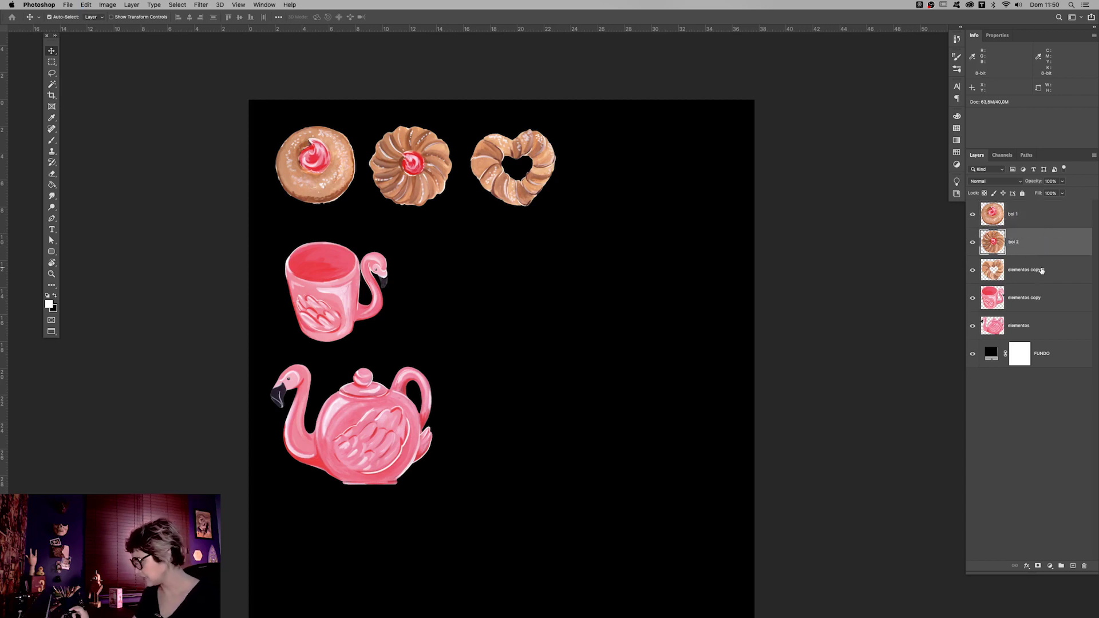
double_click(1040, 270)
key("ctrl+b")
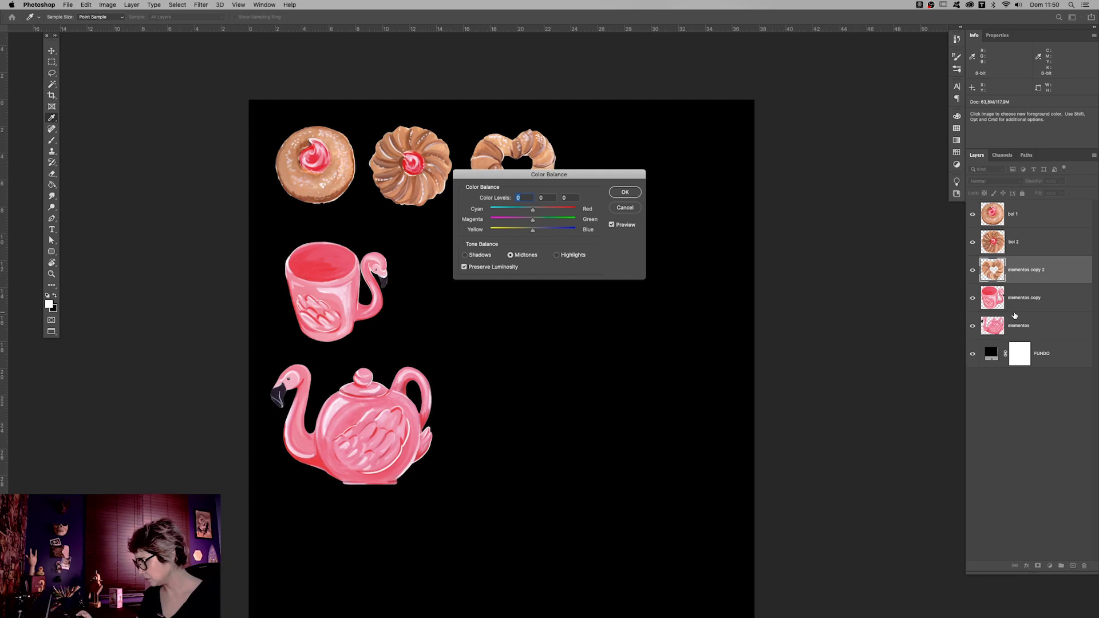
key("Escape")
type("bol 3")
key("Tab")
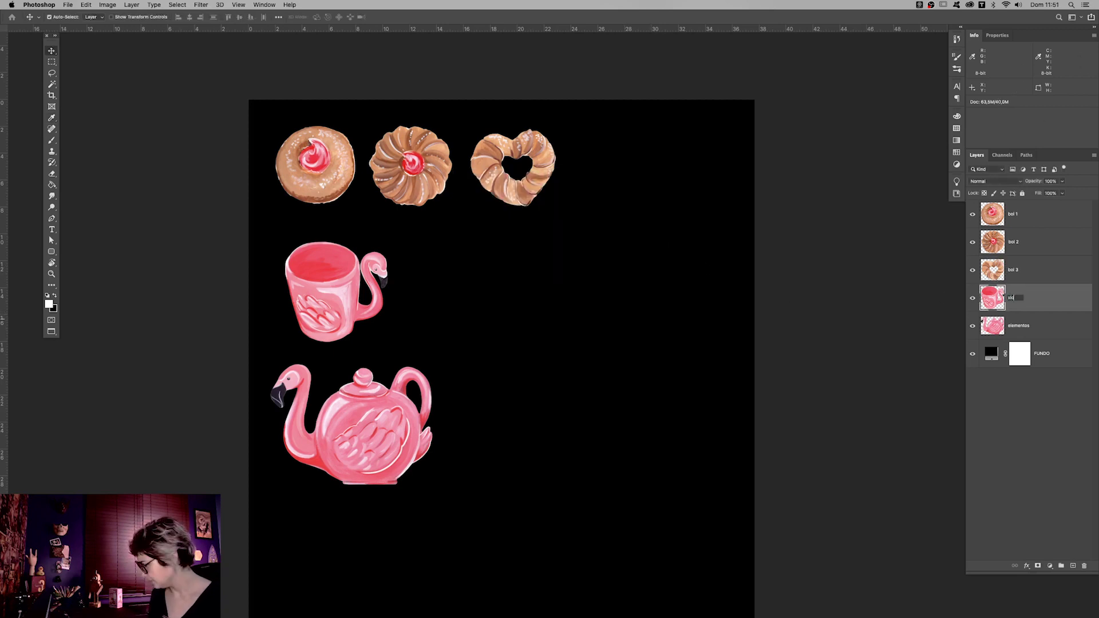
double_click(1016, 326)
type("bule 1")
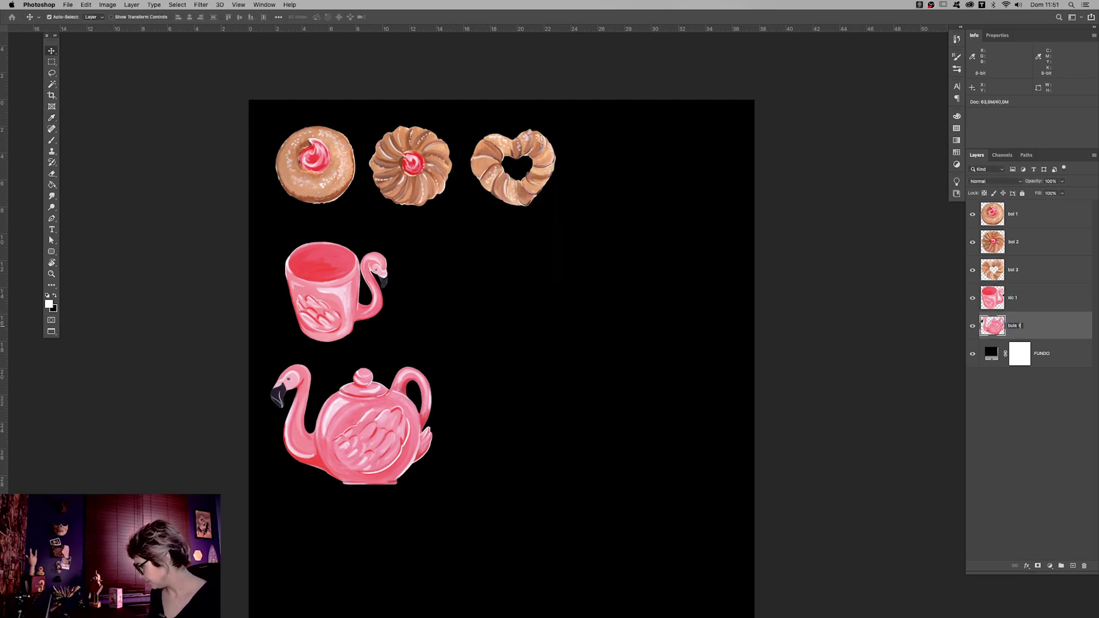
key("Return")
- Restack the three donuts, mug and teapot into one aligned left column
scroll(559, 375, "down", 2)
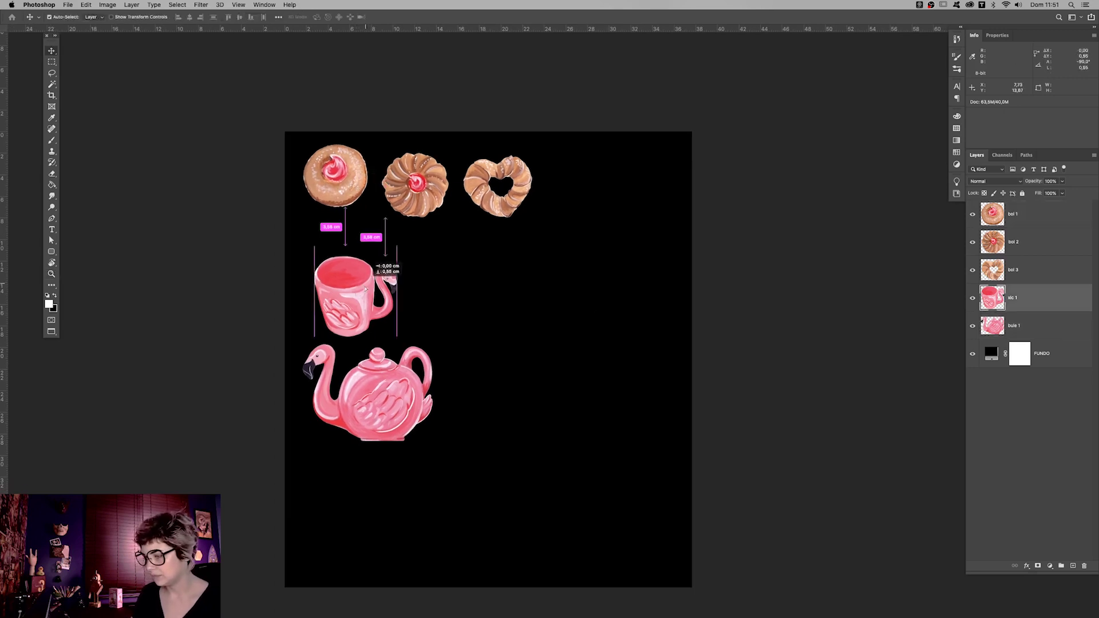
left_click_drag(389, 338, 382, 378)
left_click_drag(415, 184, 327, 246)
left_click_drag(366, 441, 366, 503)
left_click_drag(349, 331, 343, 400)
left_click_drag(522, 184, 357, 305)
left_click_drag(344, 240, 341, 240)
left_click_drag(343, 175, 338, 172)
left_click_drag(401, 501, 400, 506)
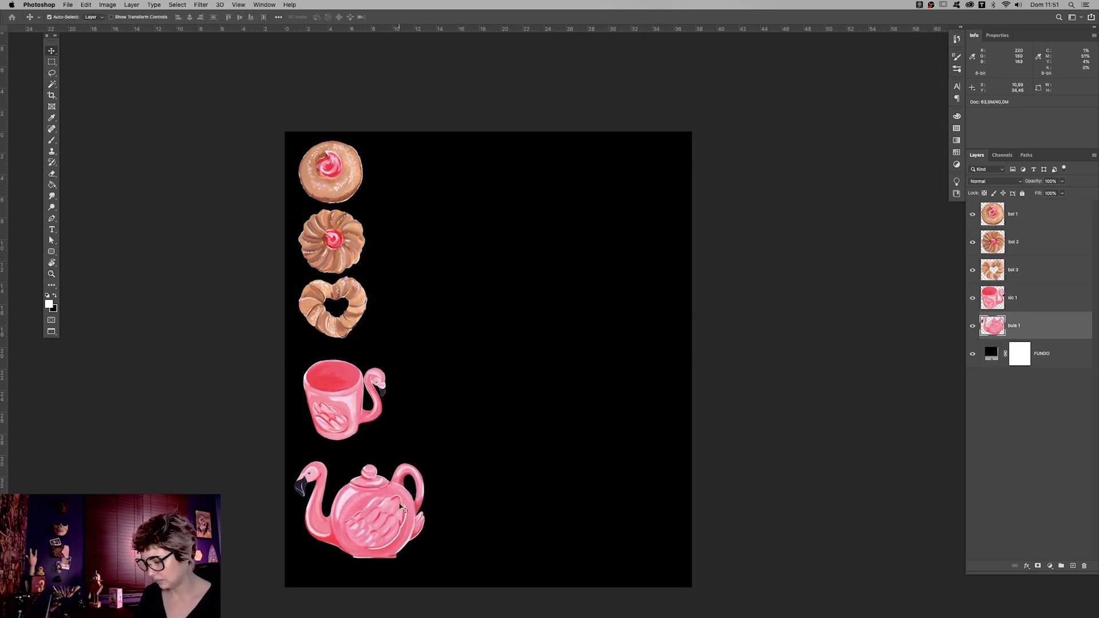
left_click_drag(362, 320, 361, 323)
left_click(1049, 217)
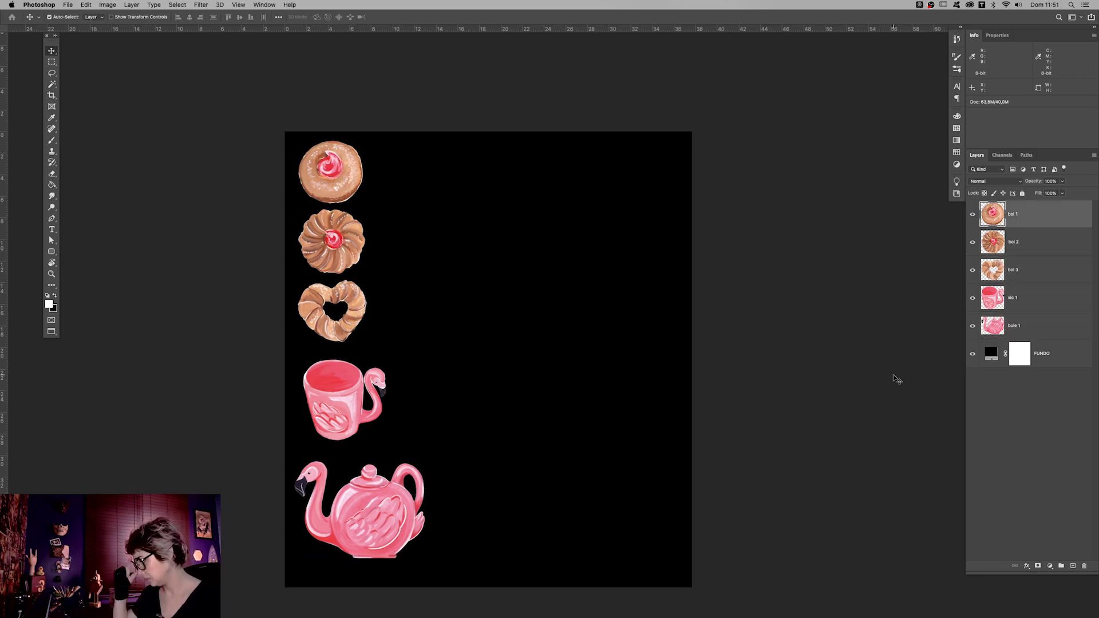
- Convert the five item layers to Smart Objects
key("z")
left_click_drag(514, 325, 503, 326)
right_click(1034, 209)
key("Escape")
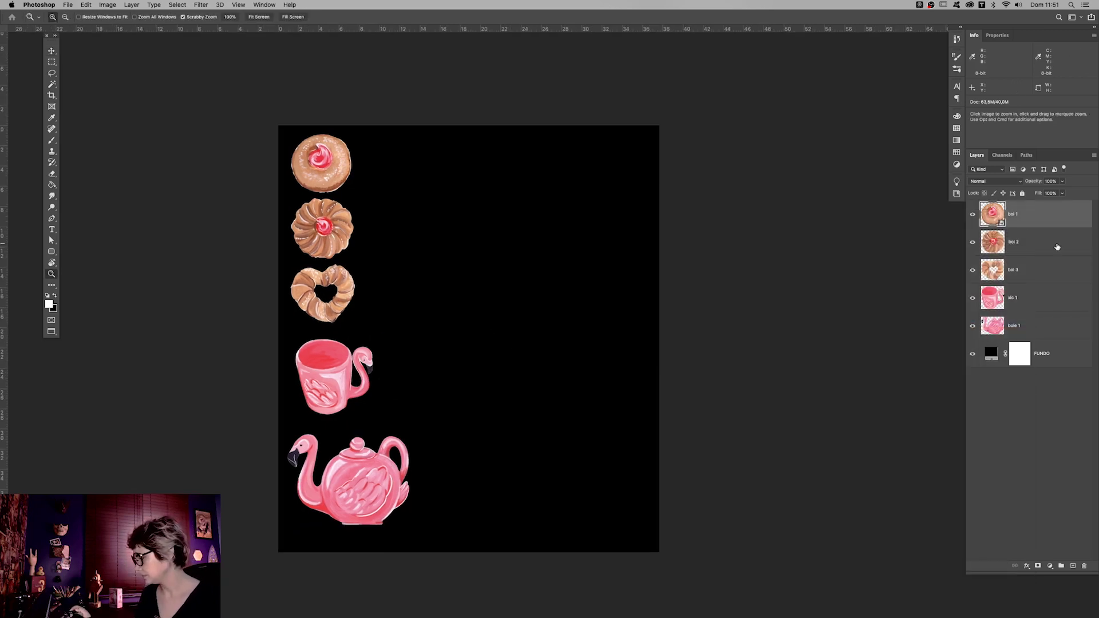
right_click(1060, 241)
left_click(1051, 325, "shift")
right_click(1051, 325)
left_click(1054, 319)
- Enlarge the canvas right and downward, then duplicate the five items and hide the originals
left_click(419, 377, "alt")
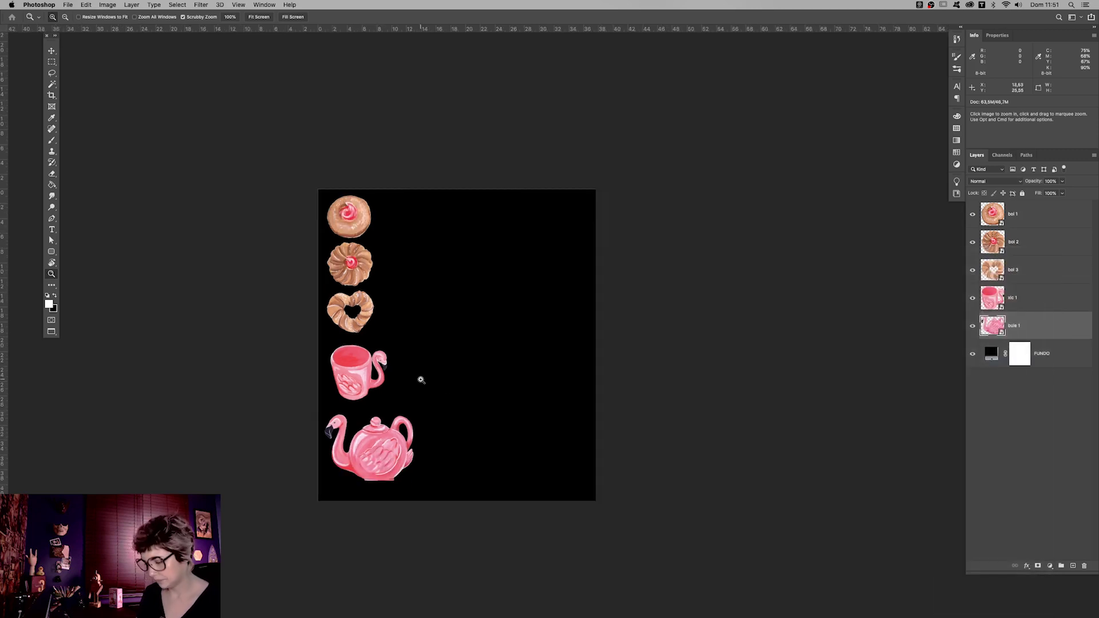
key("c")
left_click_drag(540, 490, 748, 583)
key("Return")
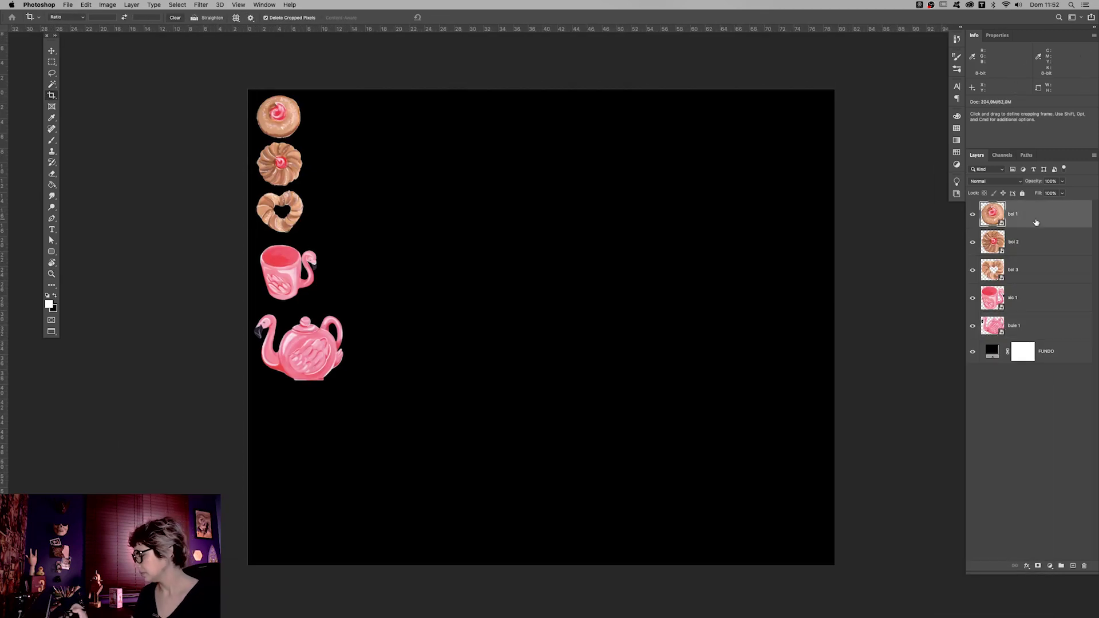
key("ctrl+j")
left_click(1035, 359)
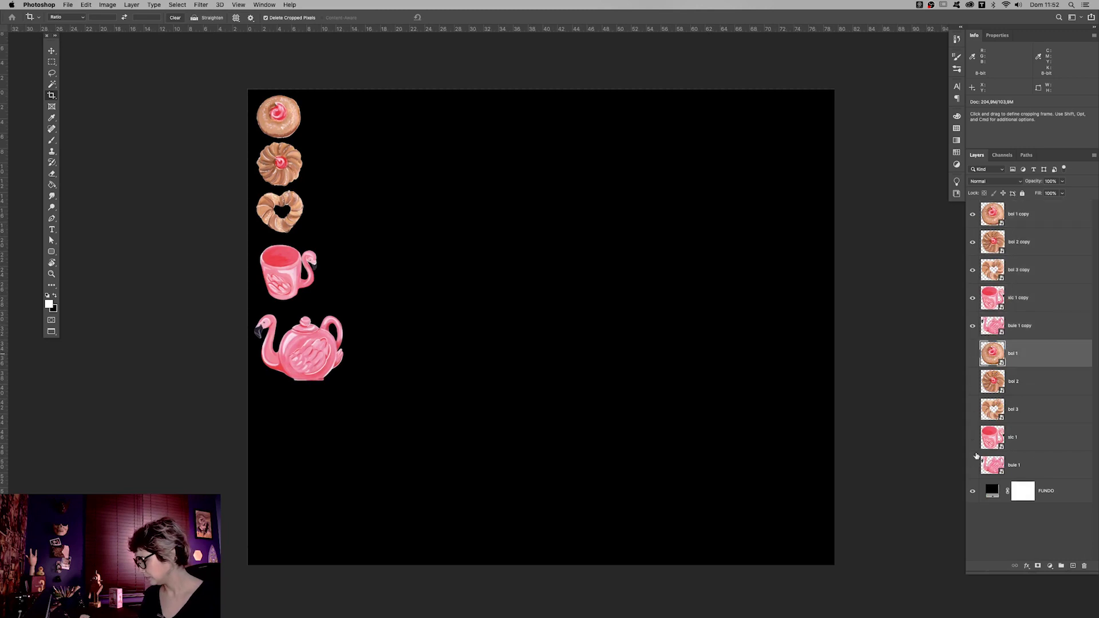
- Change the FUNDO background fill from black to pale pink #efdcdc
key("z")
left_click(617, 286)
double_click(992, 490)
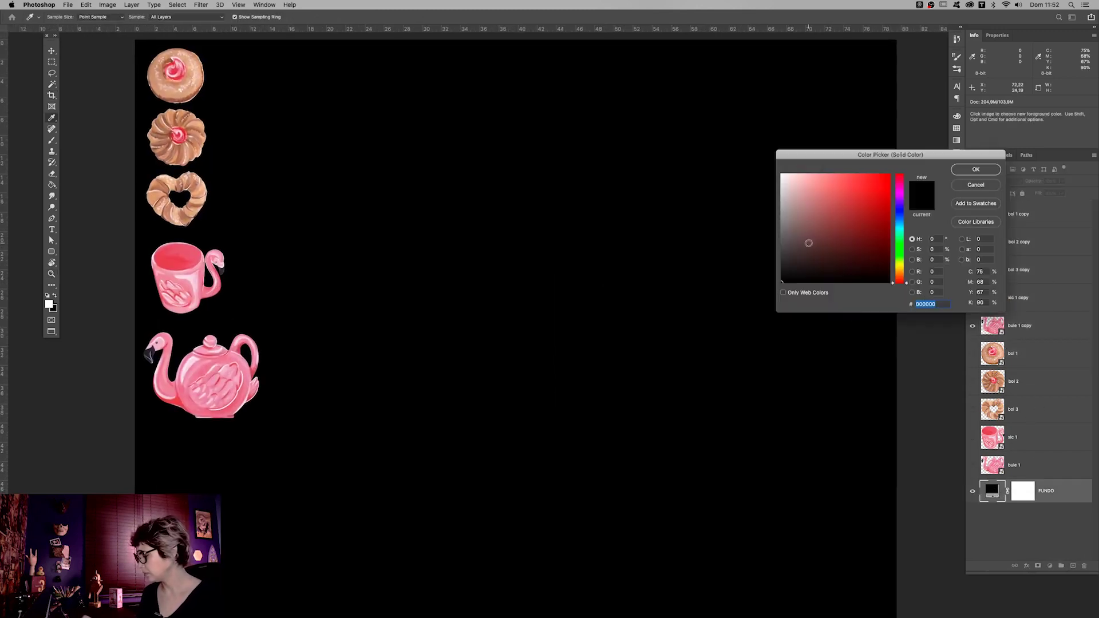
left_click_drag(781, 175, 789, 180)
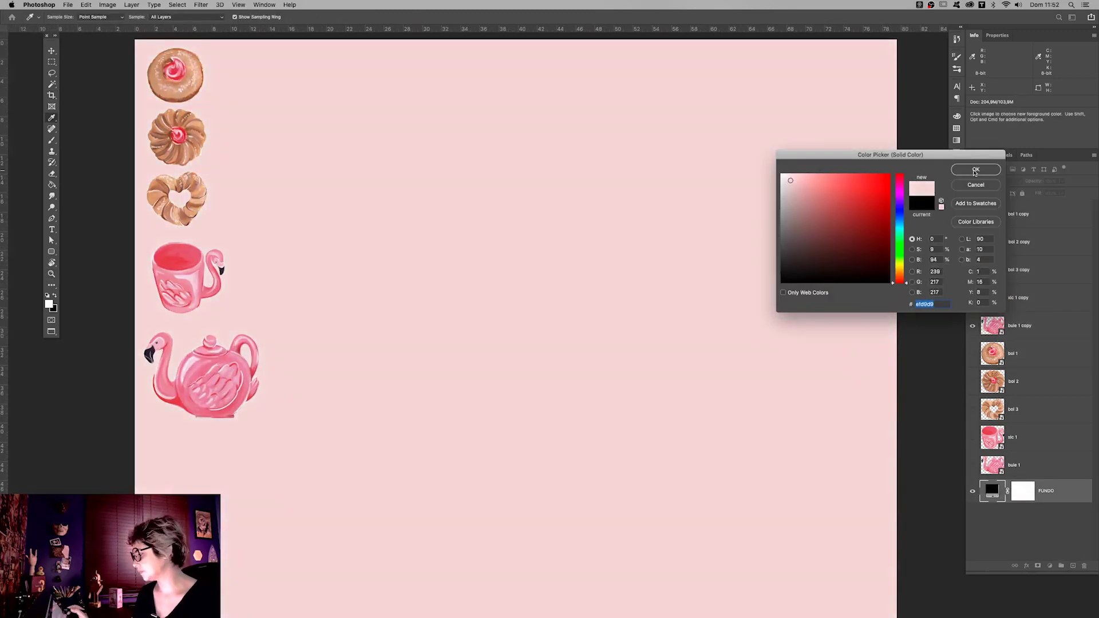
left_click(975, 170)
left_click(578, 399, "alt")
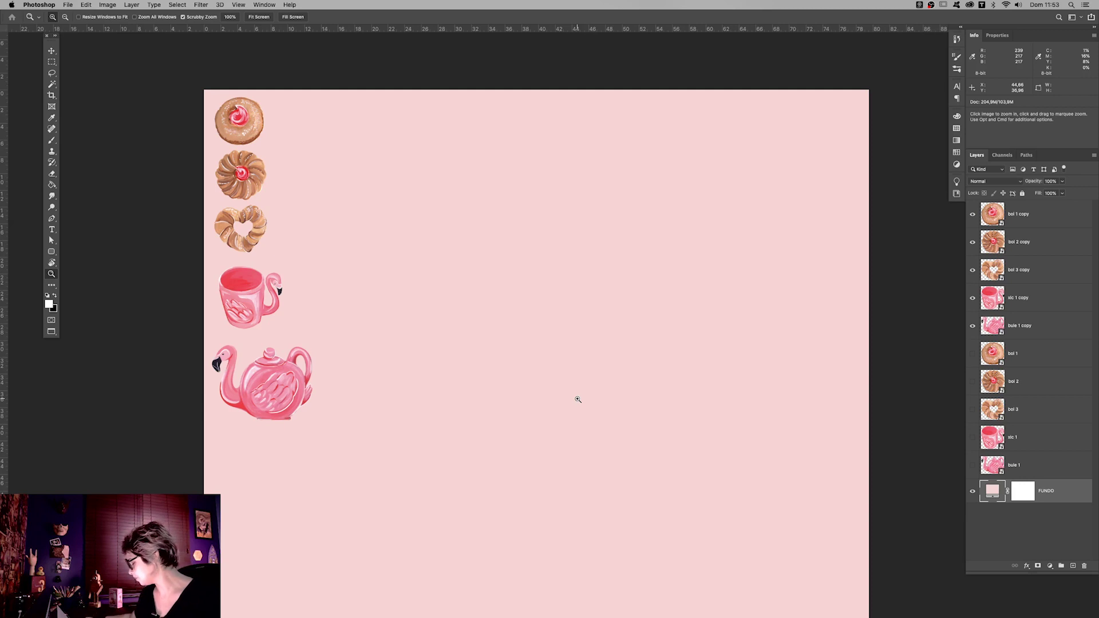
scroll(534, 297, "right", 1)
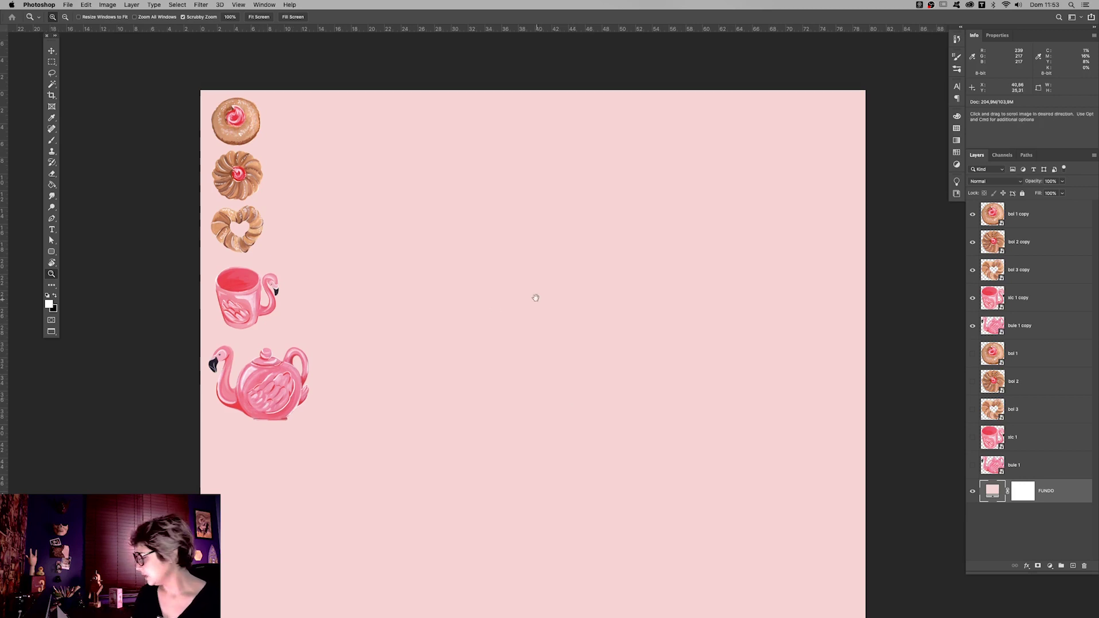
left_click(1041, 215)
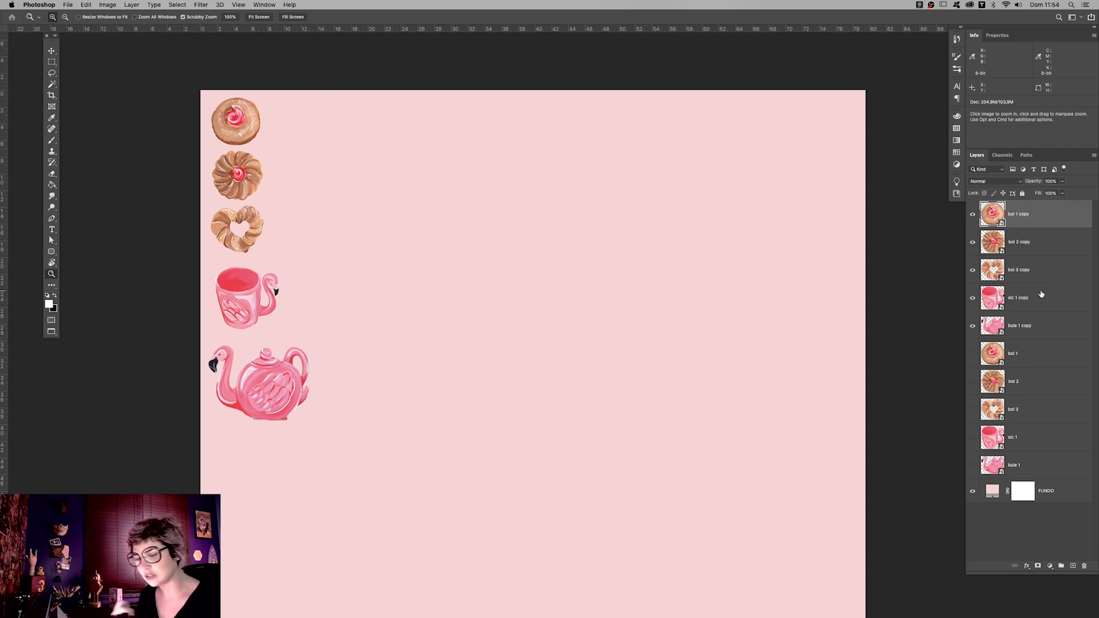
left_click(1040, 325)
key("v")
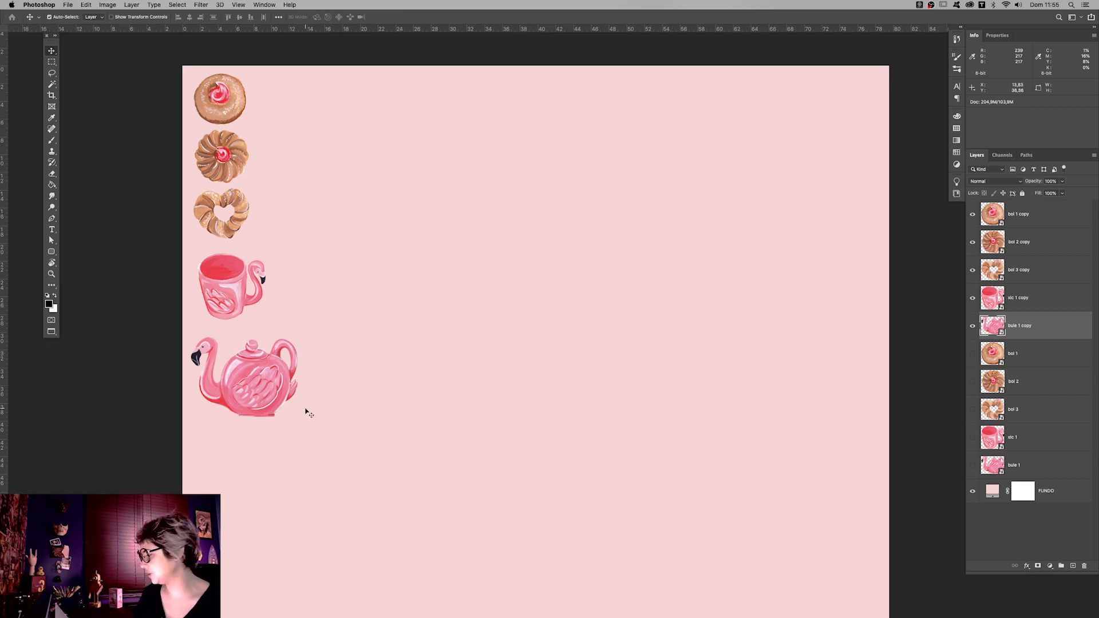
- Shrink the teapot with a size value of 2 and move it down near the mug
left_click_drag(302, 381, 510, 242)
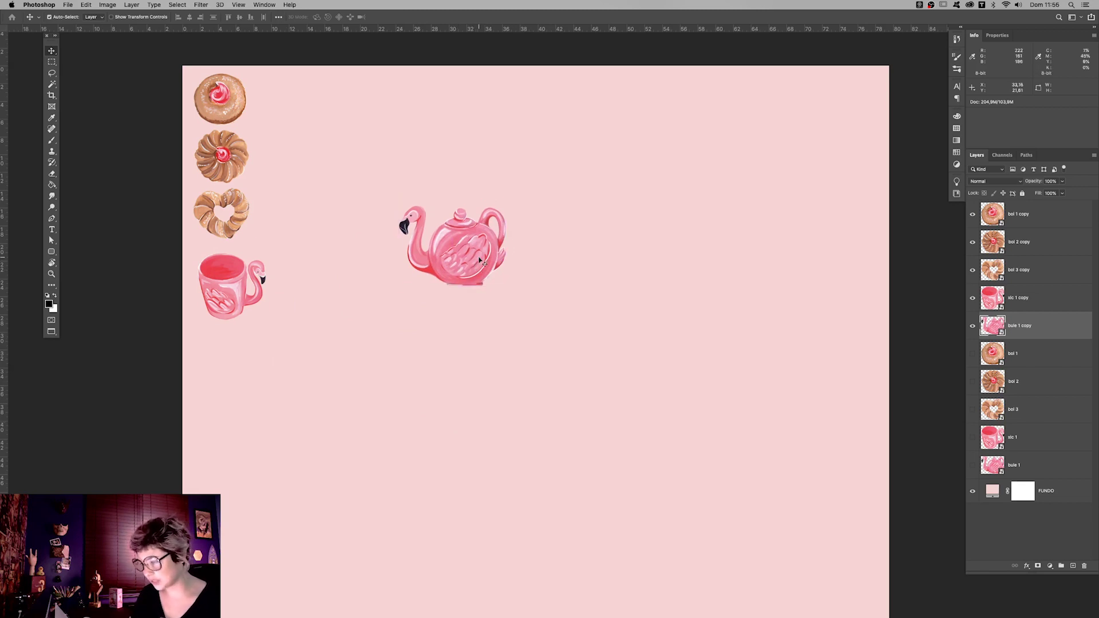
key("ctrl+t")
left_click(170, 17)
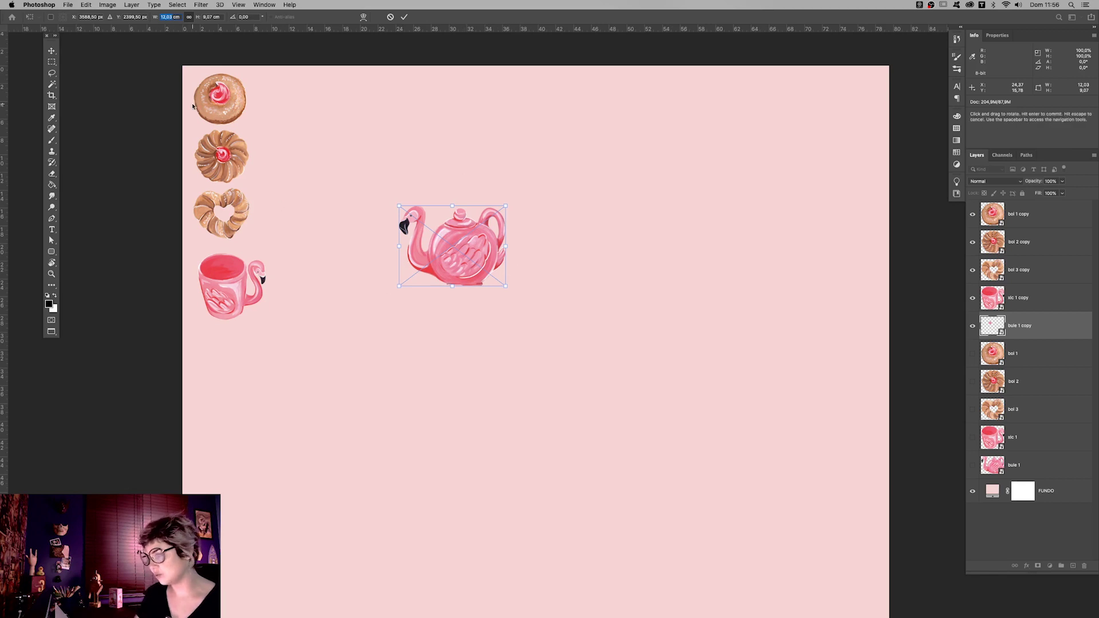
type("2")
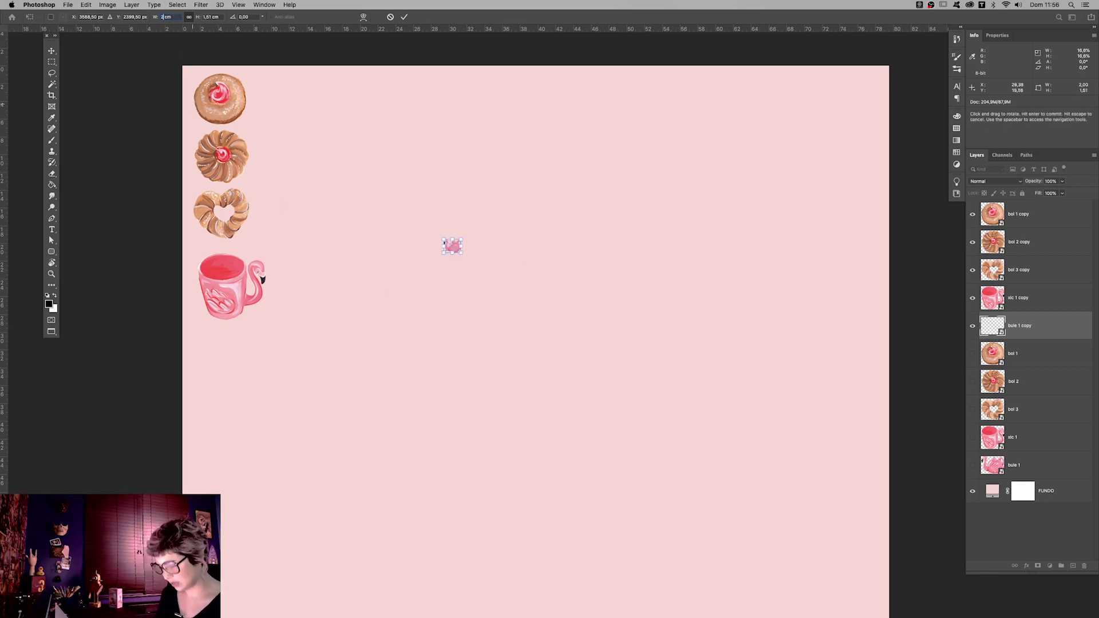
key("Return")
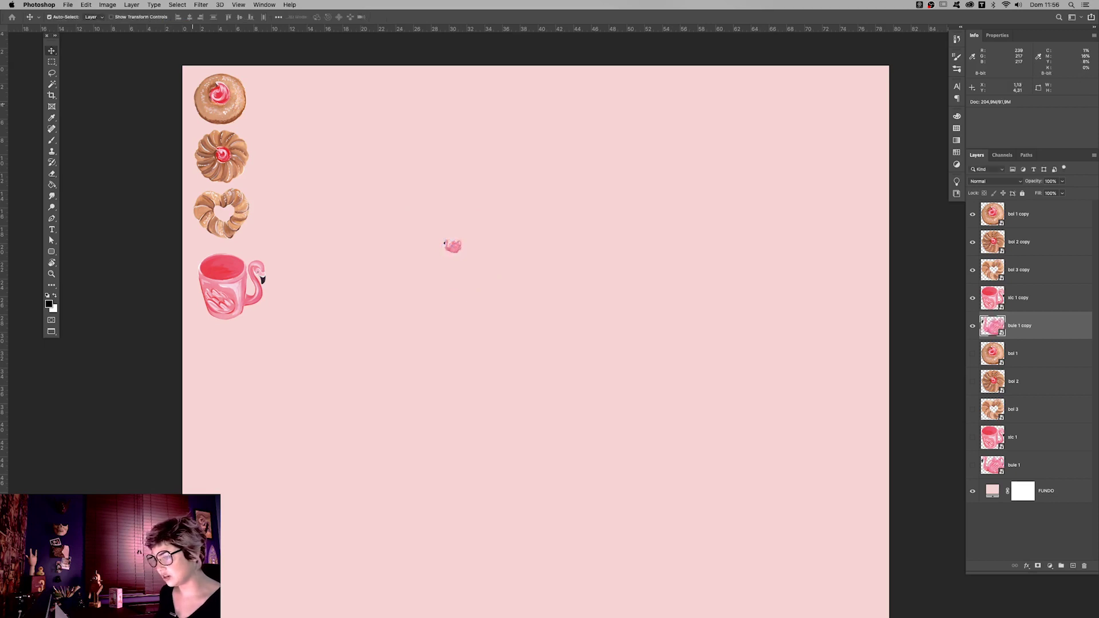
left_click_drag(452, 246, 226, 357)
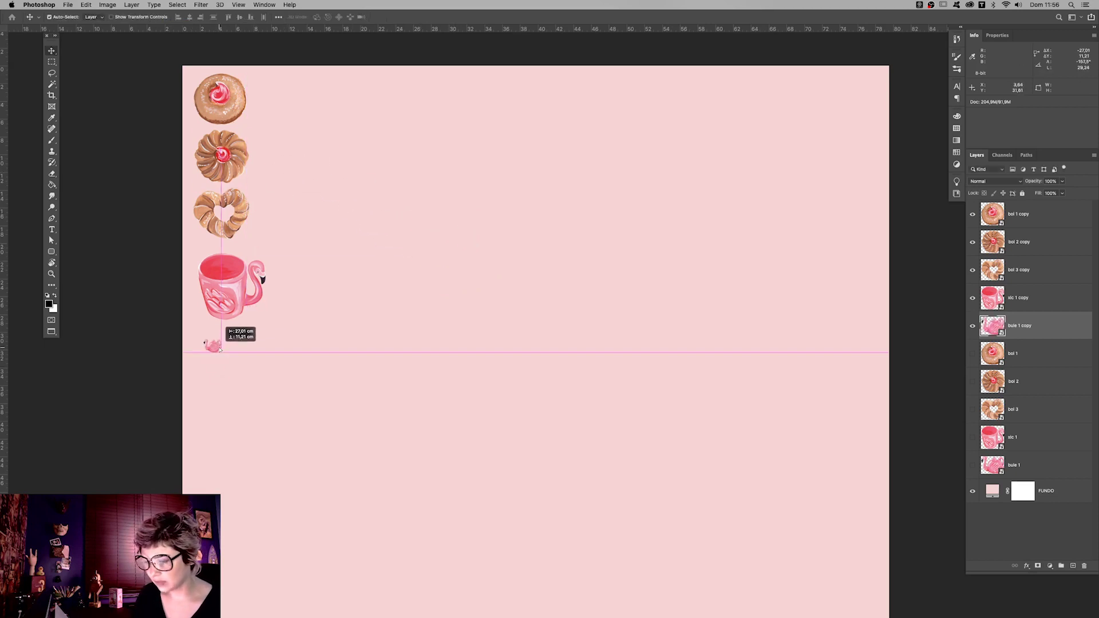
- Scale the mug to a height of 2 and place it beside the teapot
left_click_drag(250, 289, 330, 289)
key("ctrl+t")
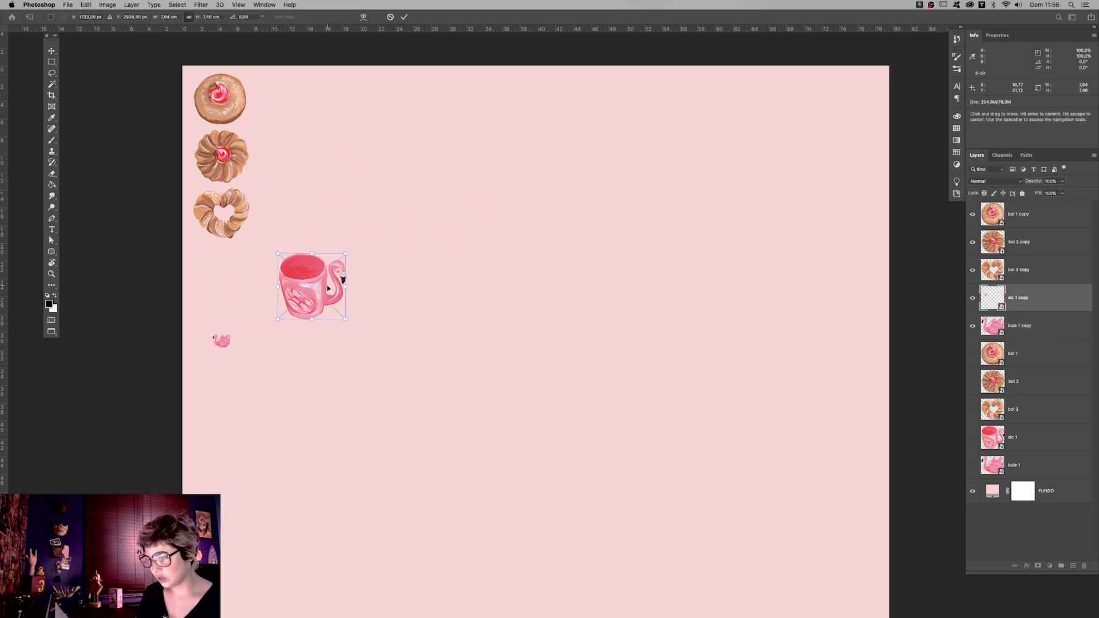
left_click(210, 17)
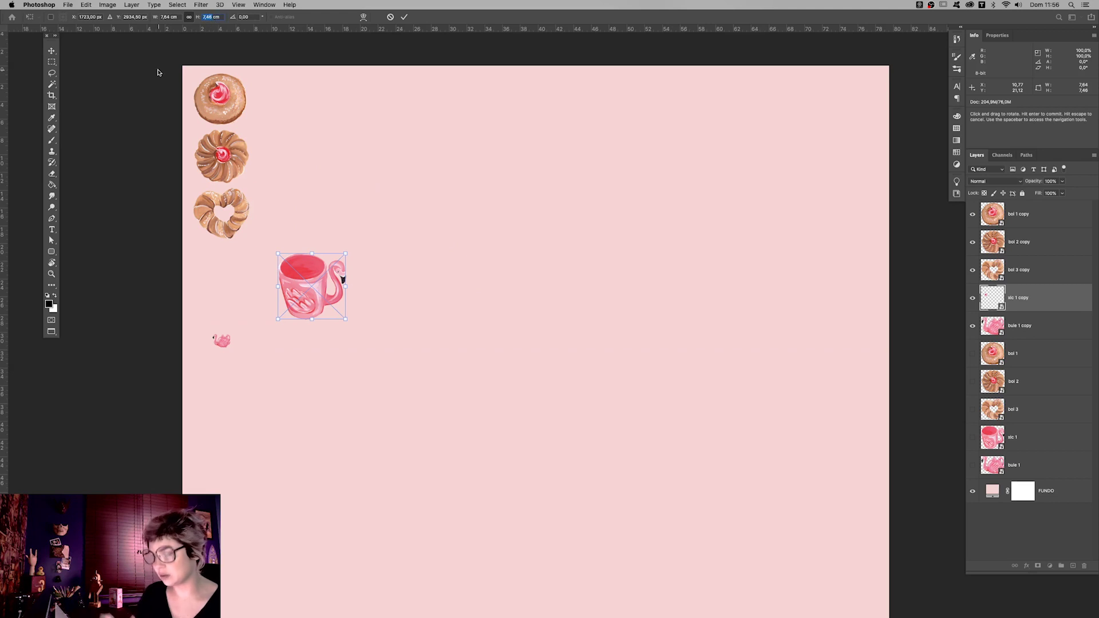
type("2")
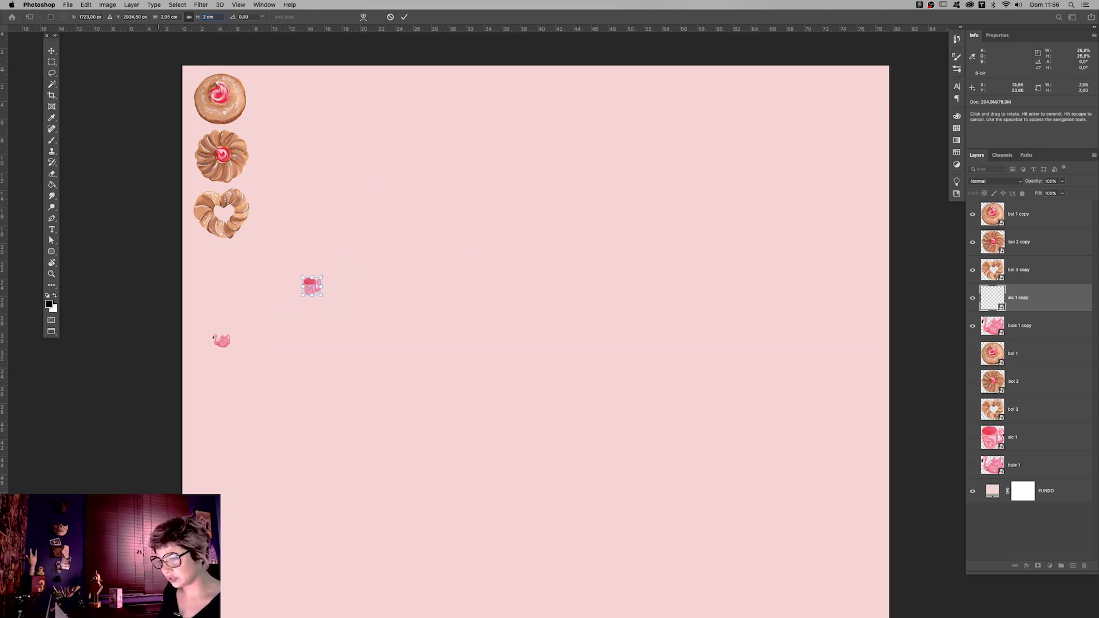
key("Return")
scroll(297, 309, "up", 5)
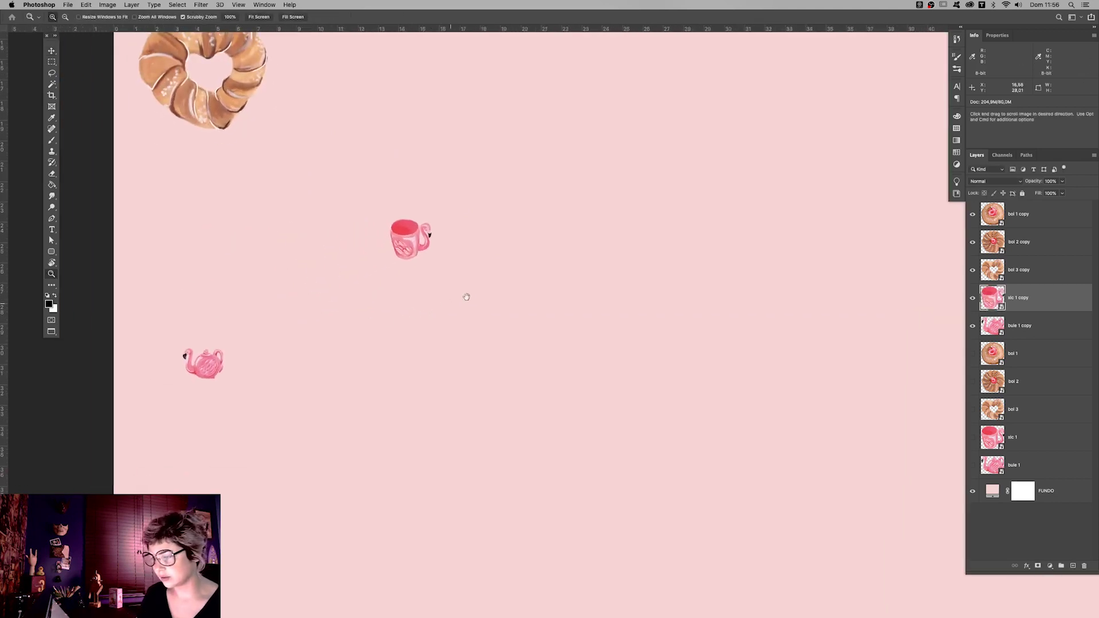
mouse_move(465, 214)
left_mouse_down()
mouse_move(296, 342)
mouse_move(346, 326)
left_mouse_up()
scroll(296, 342, "up", 5)
key("ctrl+t")
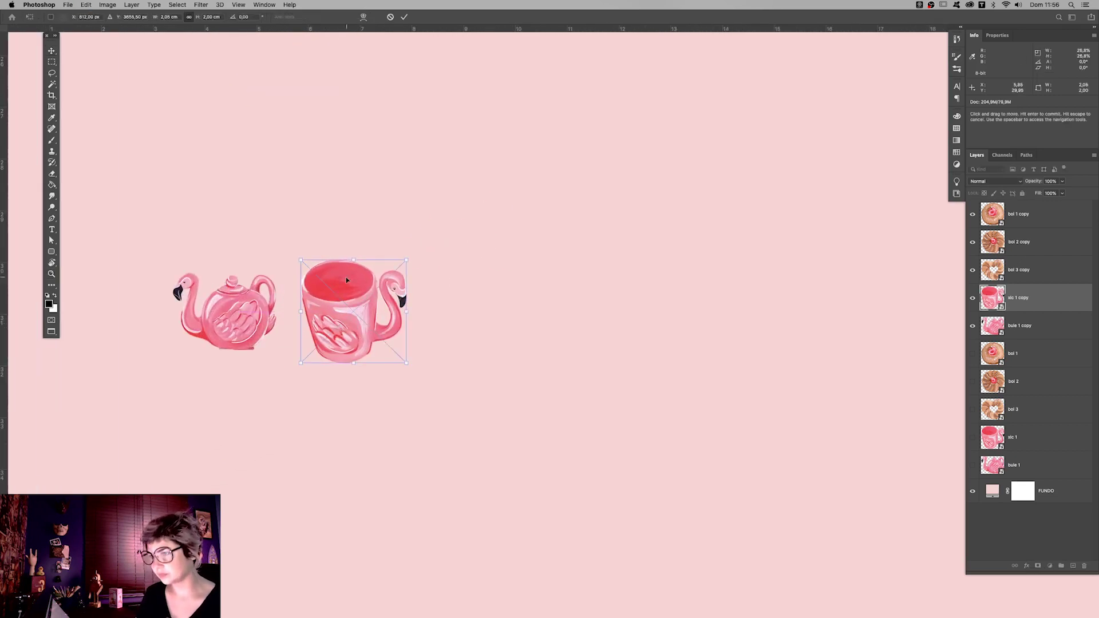
key("Return")
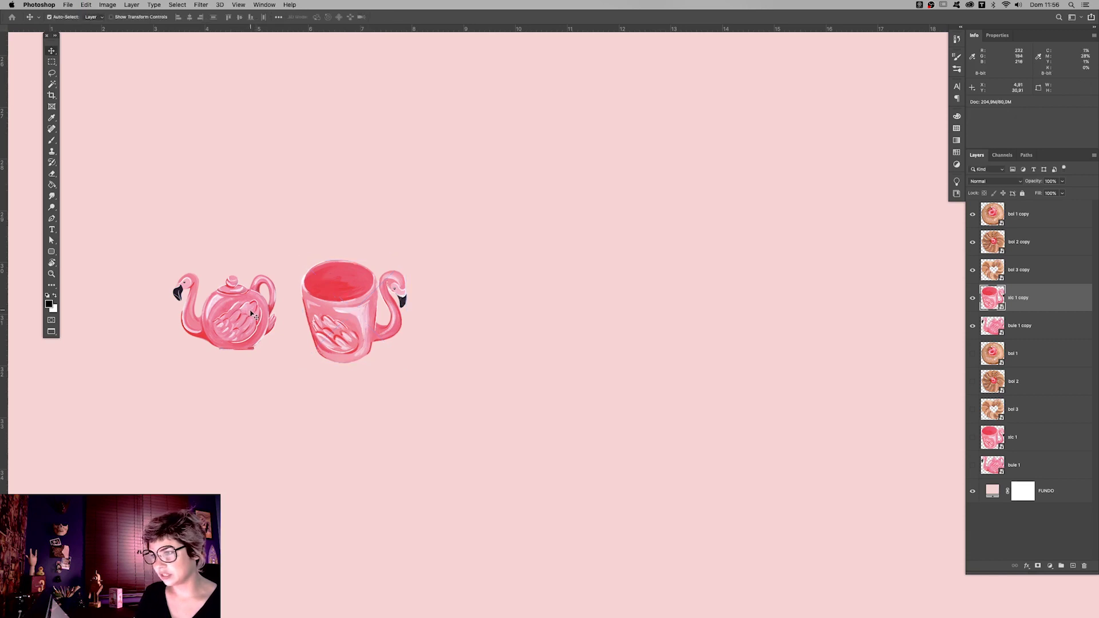
- Nudge the flamingo teapot copy left and set its height to 2 cm
left_click(251, 318)
left_click_drag(264, 332, 239, 339)
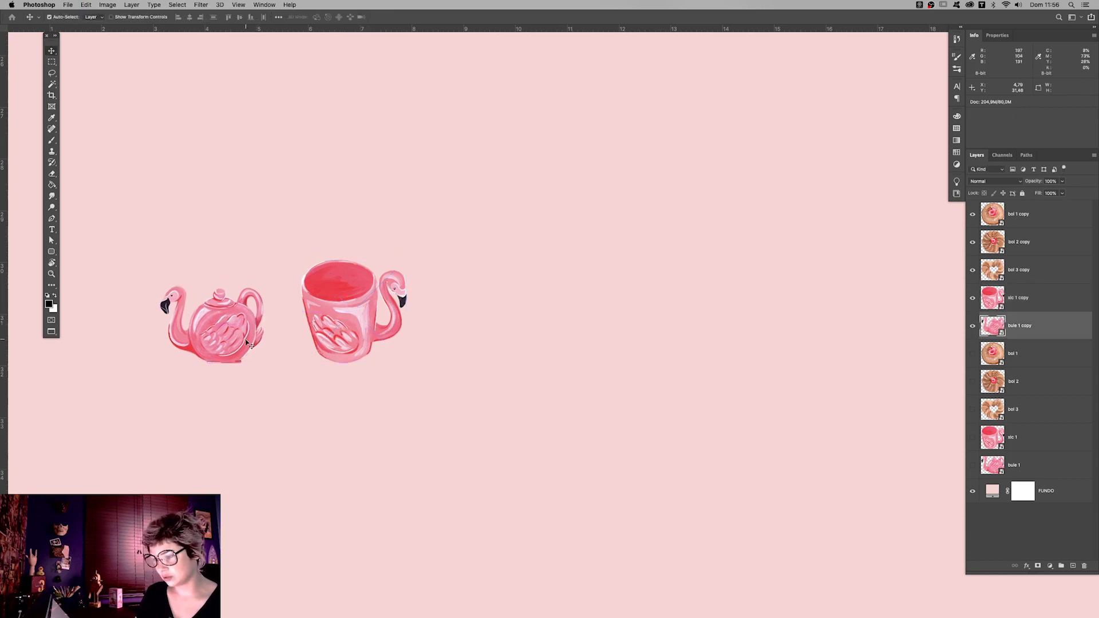
key("ctrl+t")
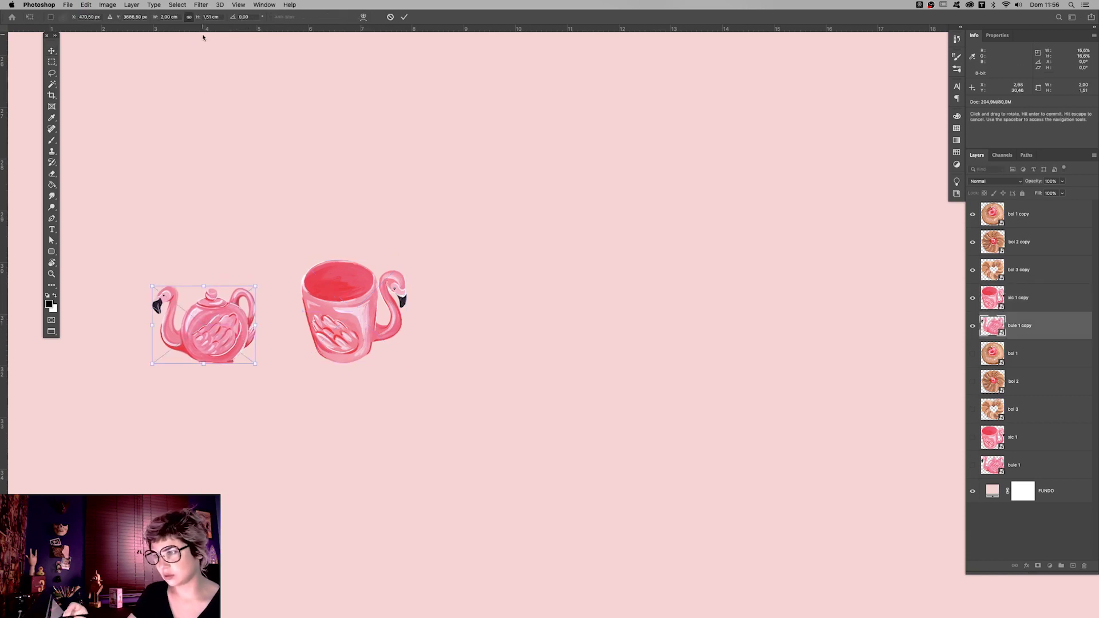
left_click(210, 18)
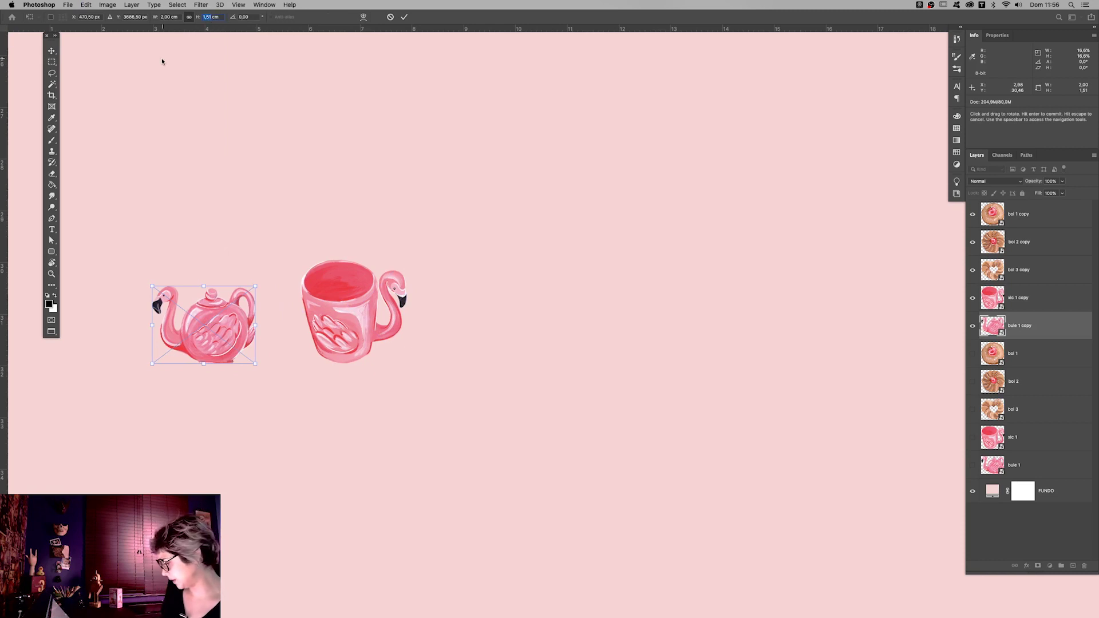
type("2")
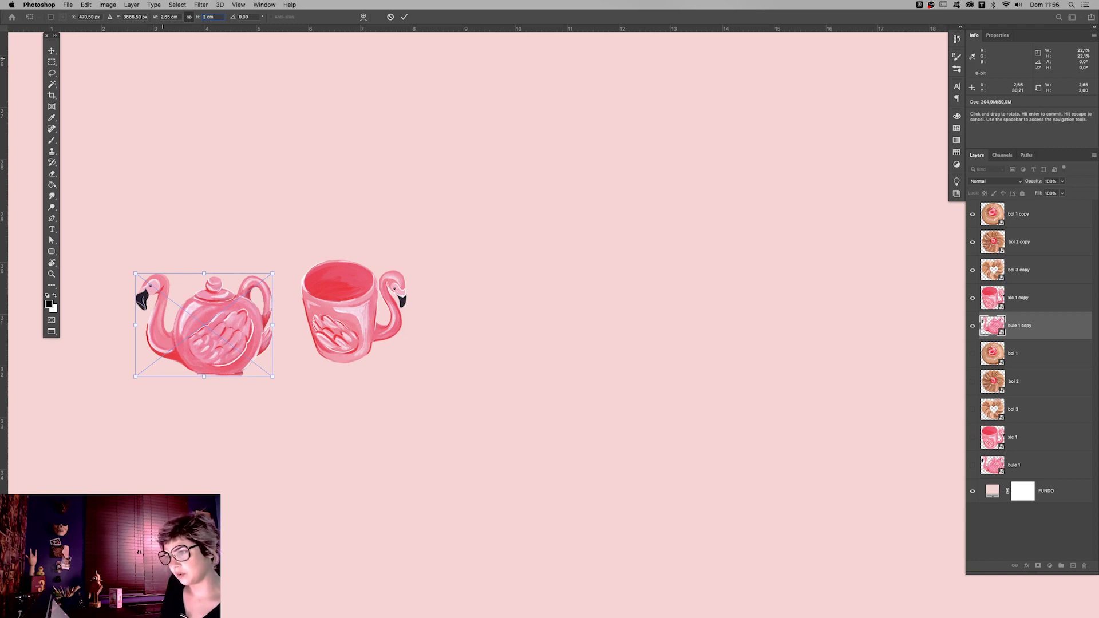
key("Return")
- Move the mug copy level with the teapot and scale it down
left_click_drag(371, 340, 371, 356)
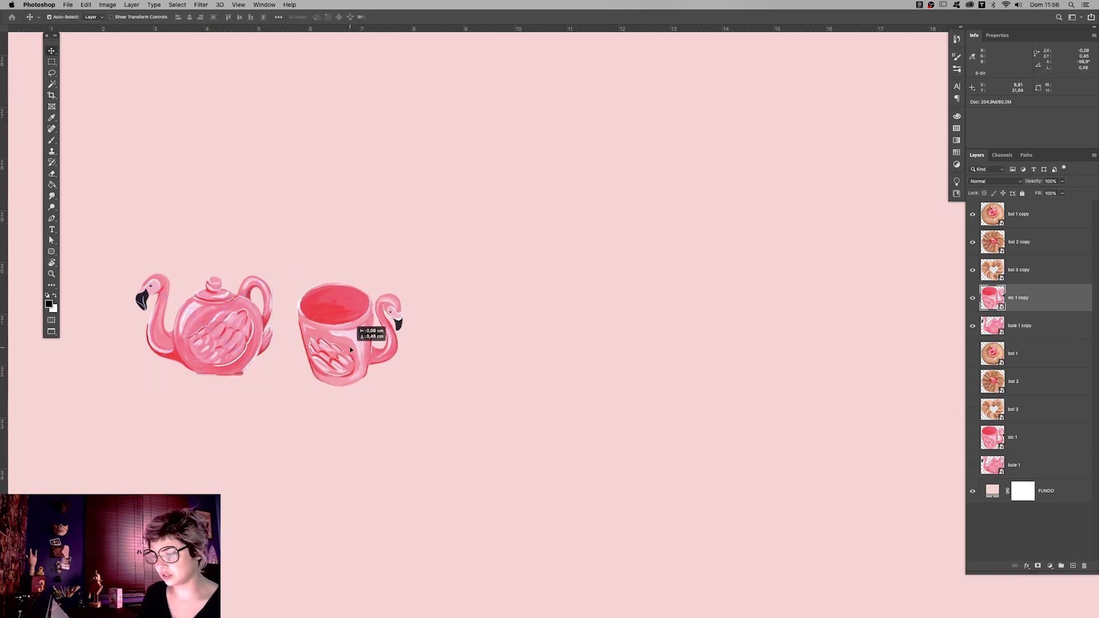
left_click(256, 357)
left_click(399, 354)
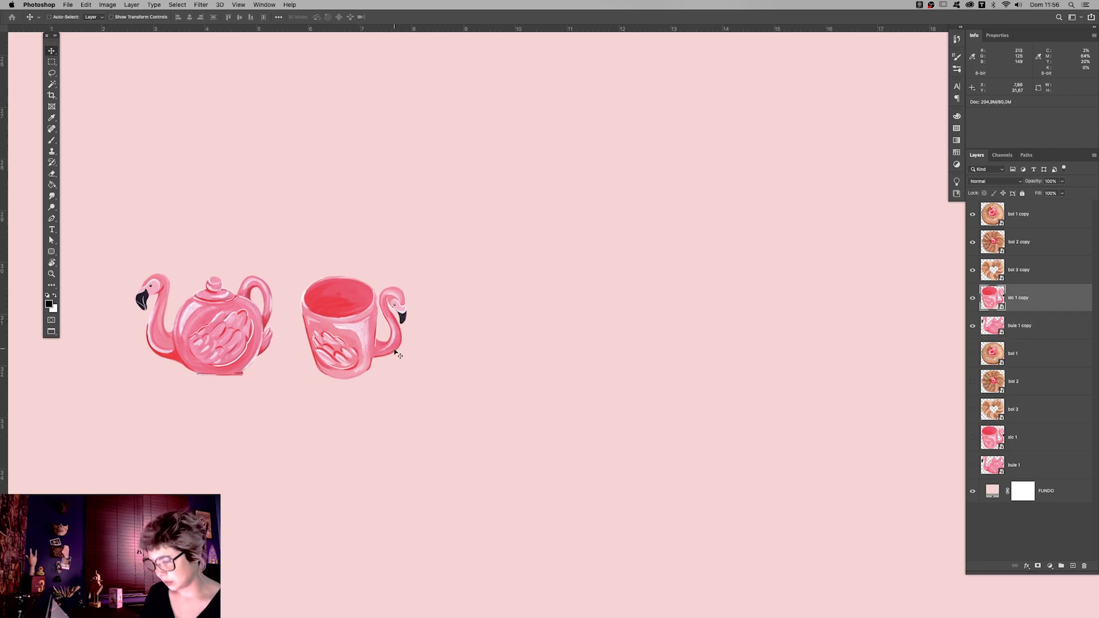
key("ctrl+t")
left_click_drag(409, 259, 387, 297)
key("Escape")
key("ctrl+t")
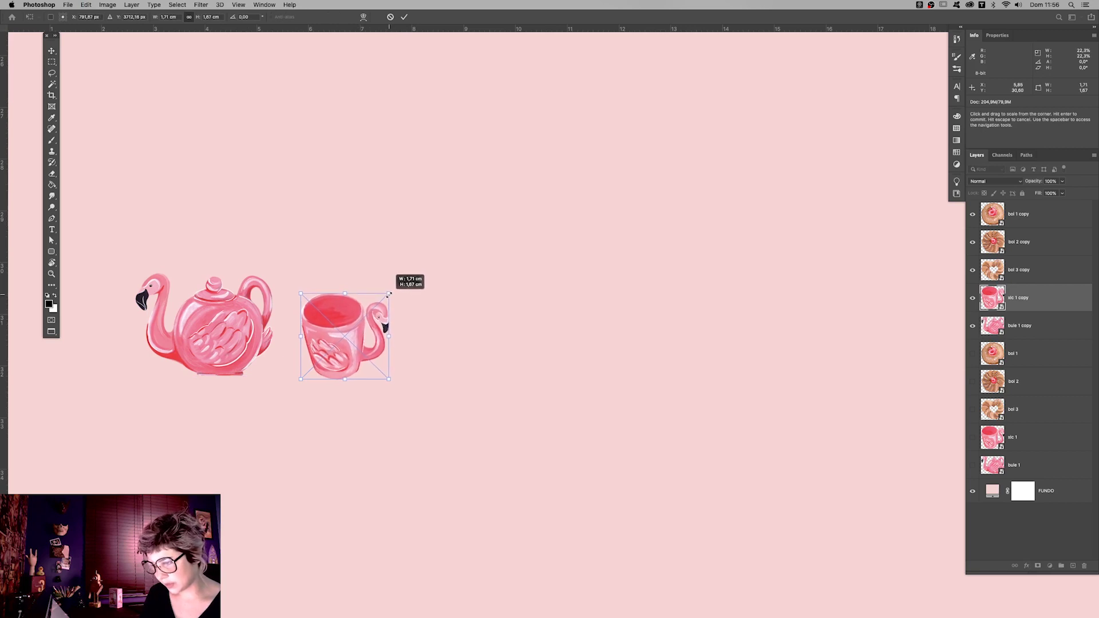
key("Return")
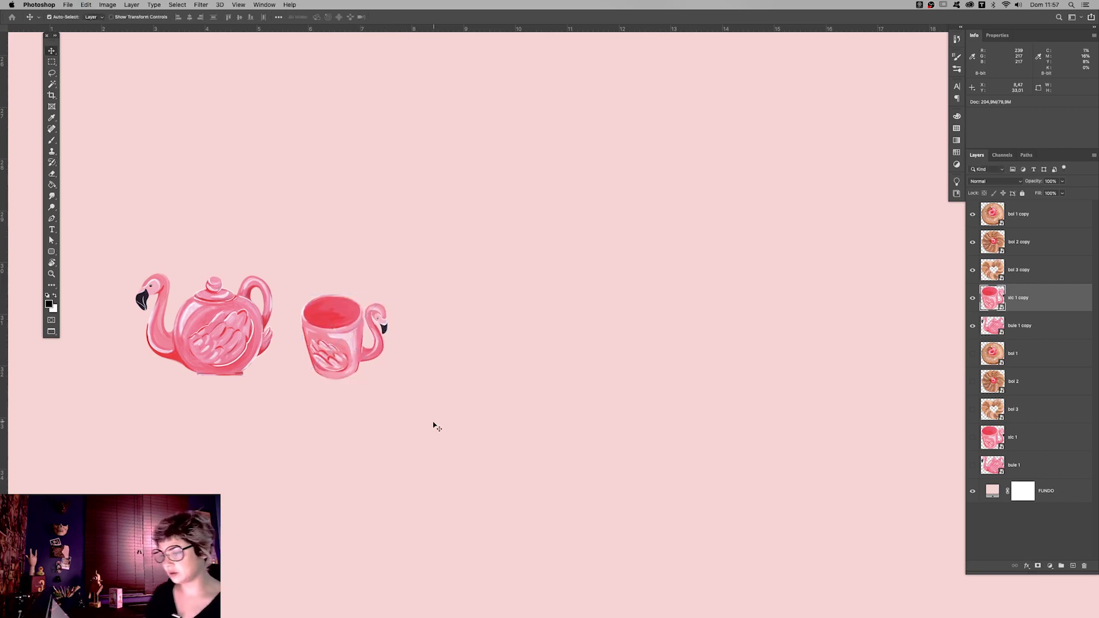
key("z")
left_click(403, 424, "alt")
- Move the teapot and mug copies up beside the top donut
key("v")
left_click_drag(361, 401, 417, 112)
mouse_move(392, 414)
left_mouse_down()
mouse_move(449, 112)
mouse_move(577, 221)
mouse_move(616, 203)
left_mouse_up()
key("z")
left_click(508, 106)
key("v")
- Place the plain donut copy beside the mug and shrink it to icon size
left_click_drag(296, 133, 722, 179)
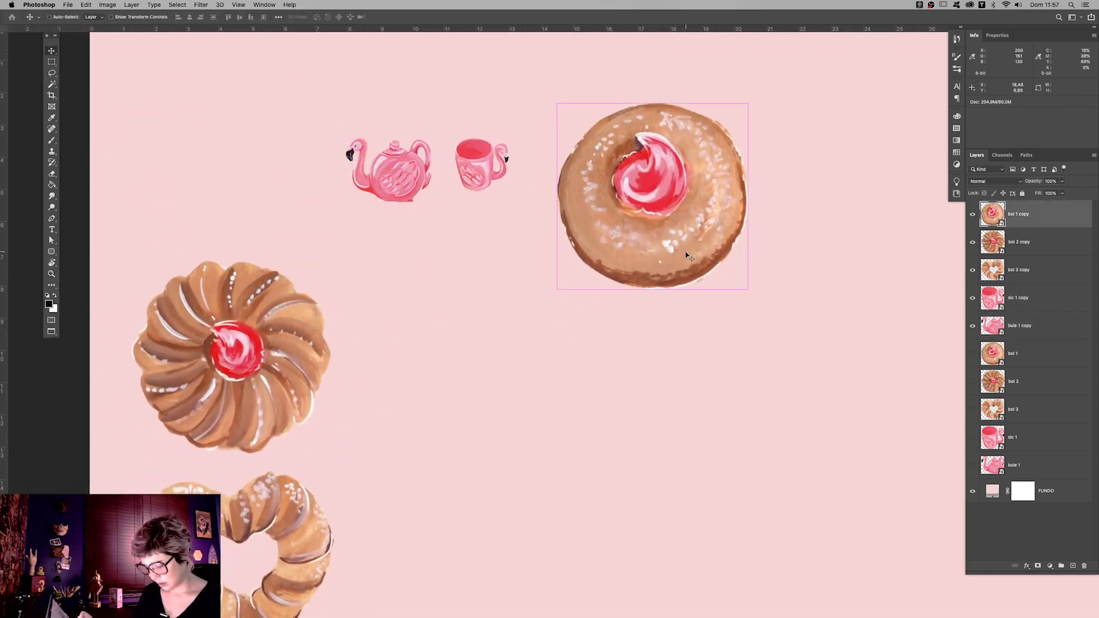
key("ctrl+t")
left_click_drag(747, 104, 662, 210)
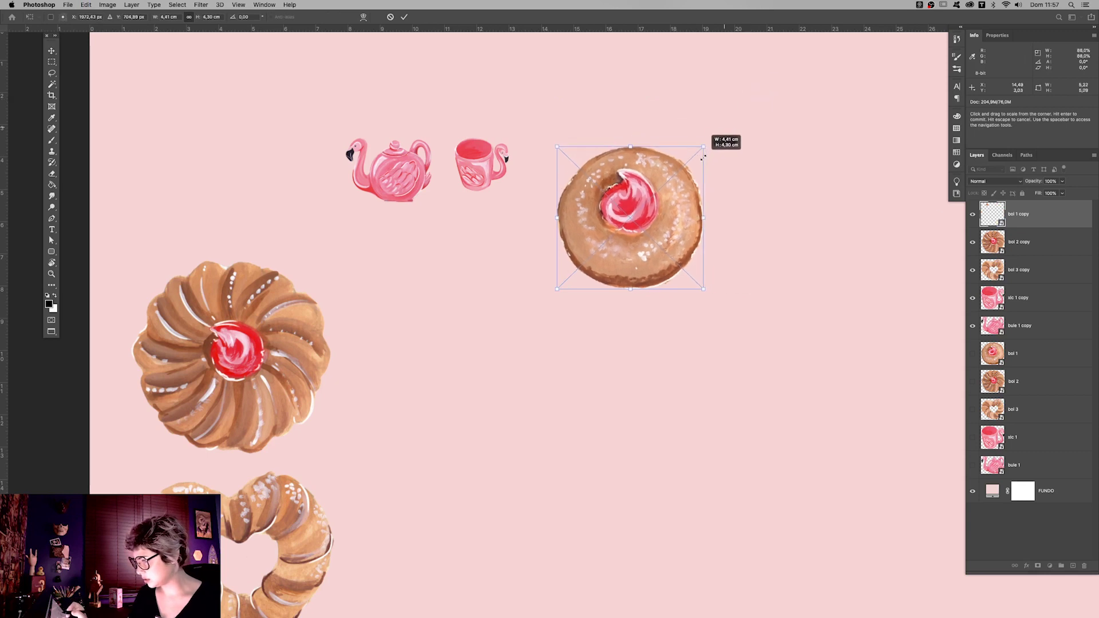
left_click_drag(662, 210, 575, 143)
left_click_drag(559, 184, 552, 186)
key("Return")
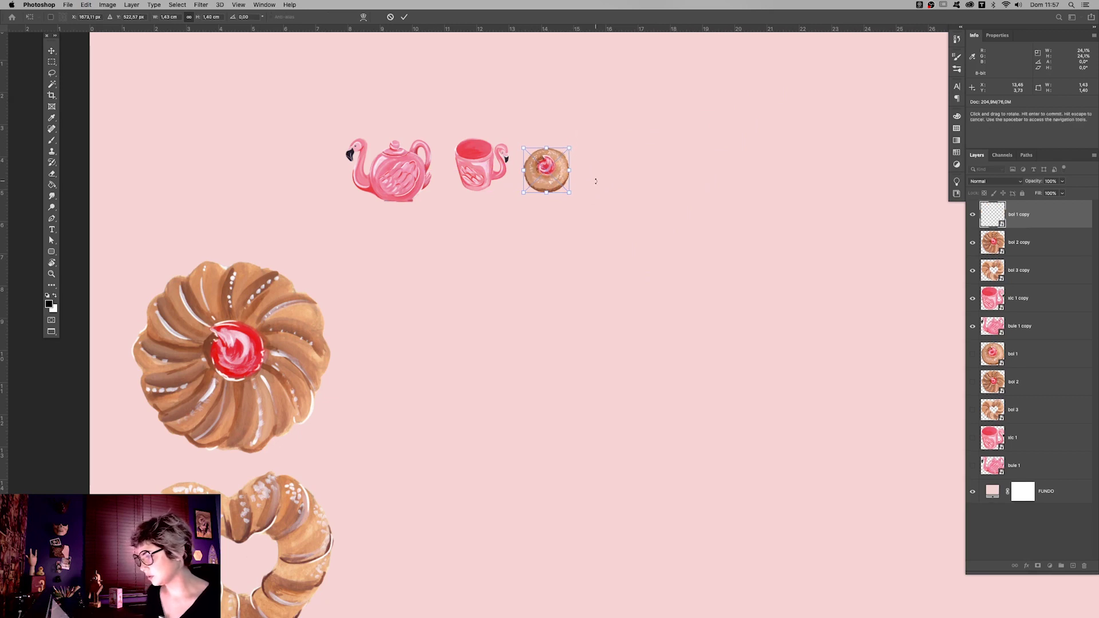
- Add the ridged and heart donut copies to the row, shrunk to match
left_click_drag(283, 339, 730, 181)
key("ctrl+t")
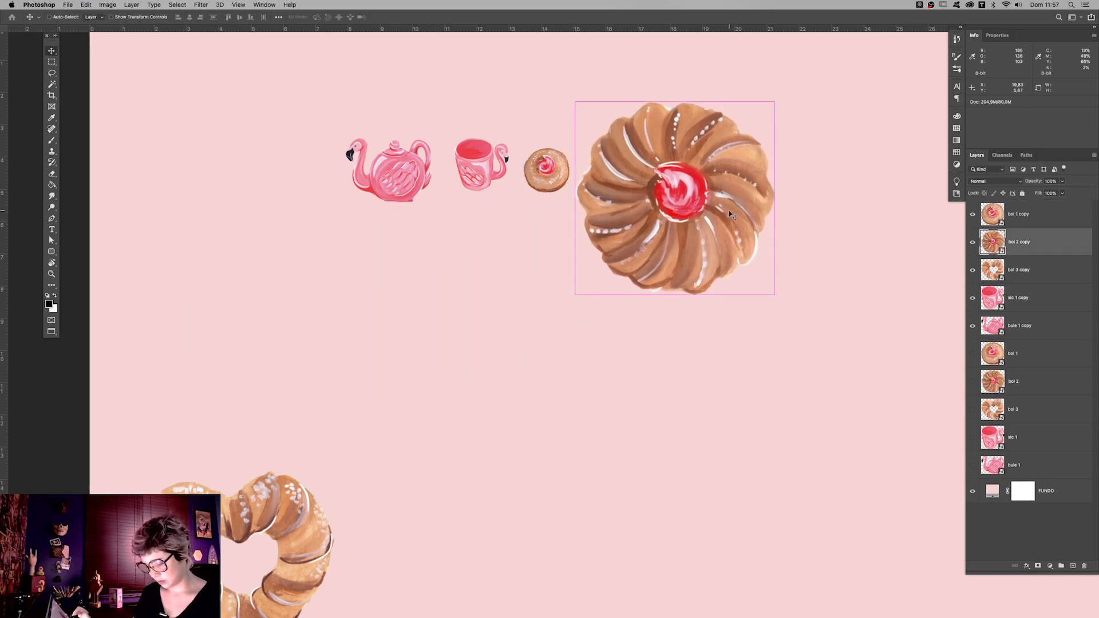
left_click_drag(774, 102, 639, 254)
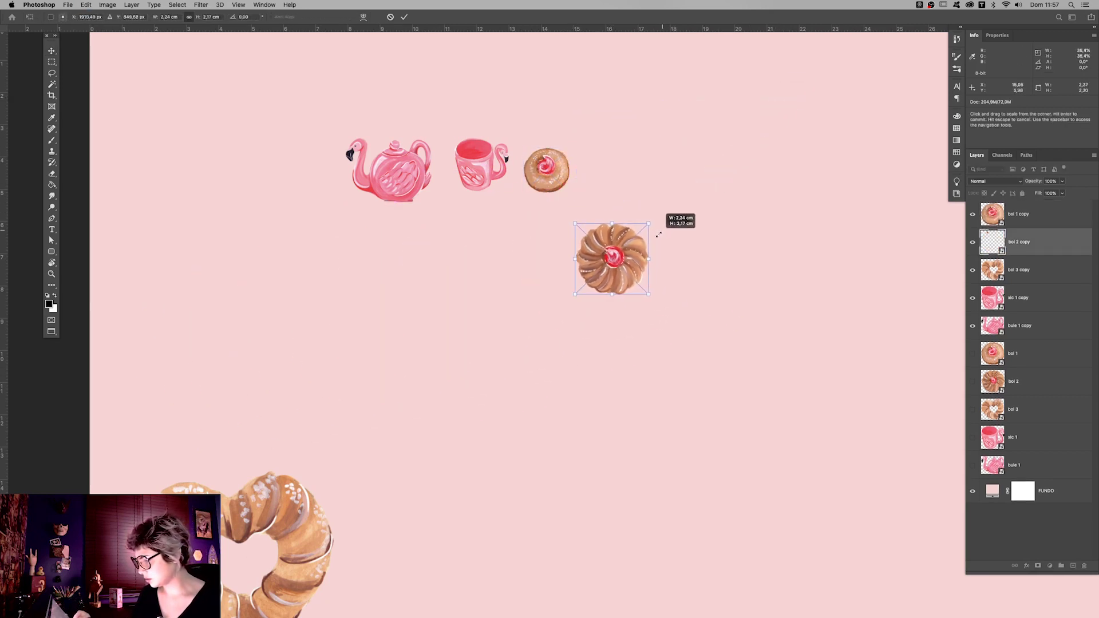
left_click_drag(639, 253, 620, 153)
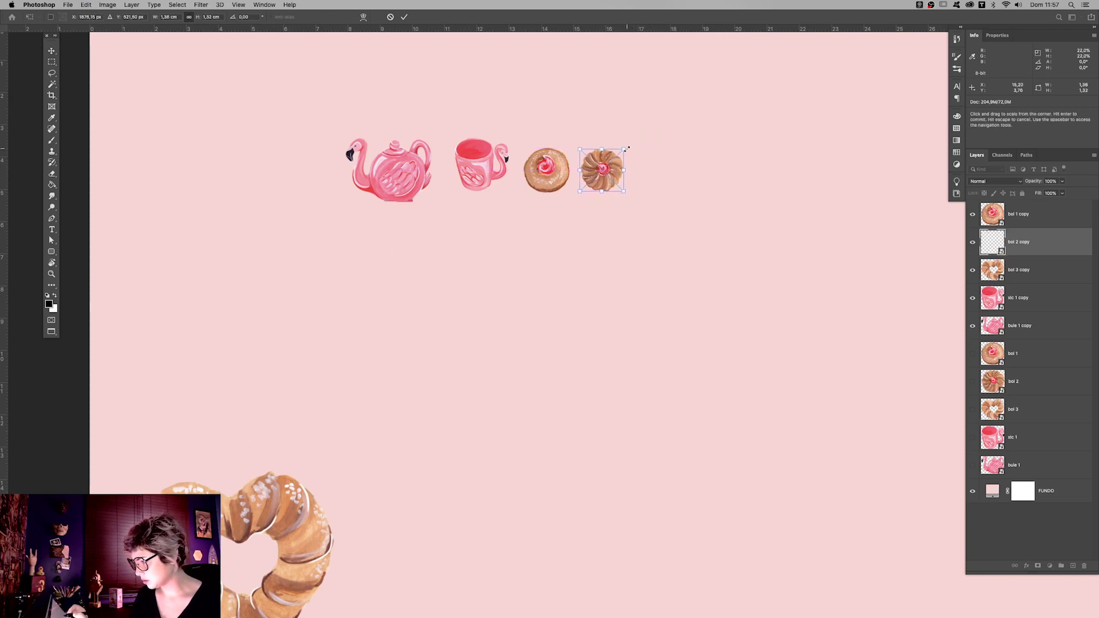
key("Return")
left_click_drag(298, 566, 799, 177)
key("ctrl+t")
mouse_move(841, 79)
left_mouse_down()
mouse_move(680, 226)
mouse_move(674, 163)
mouse_move(685, 144)
mouse_move(667, 181)
left_mouse_up()
key("Return")
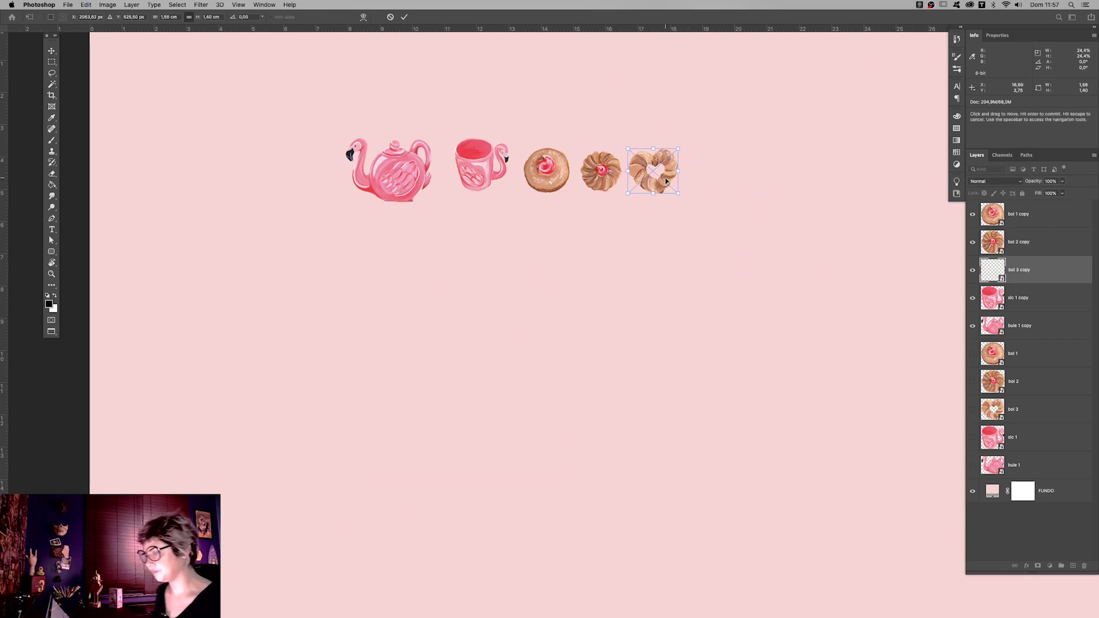
- Select the five small copy layers and shift the row toward the top-left
left_click(52, 274)
scroll(530, 393, "down", 3)
scroll(529, 393, "down", 2)
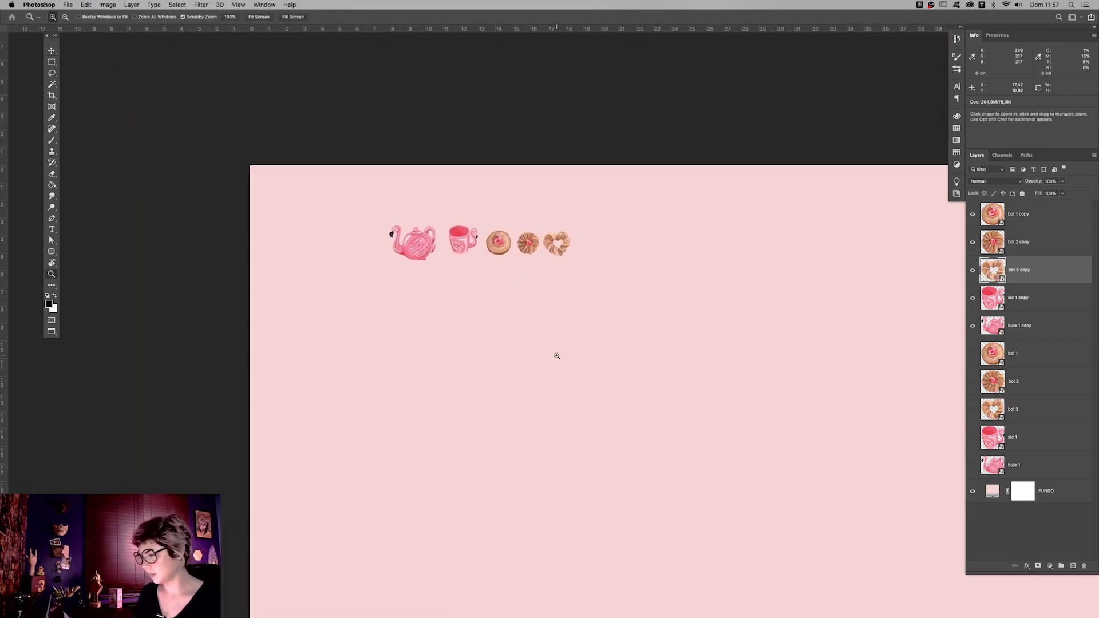
left_click(1024, 215)
left_click(1037, 329, "shift")
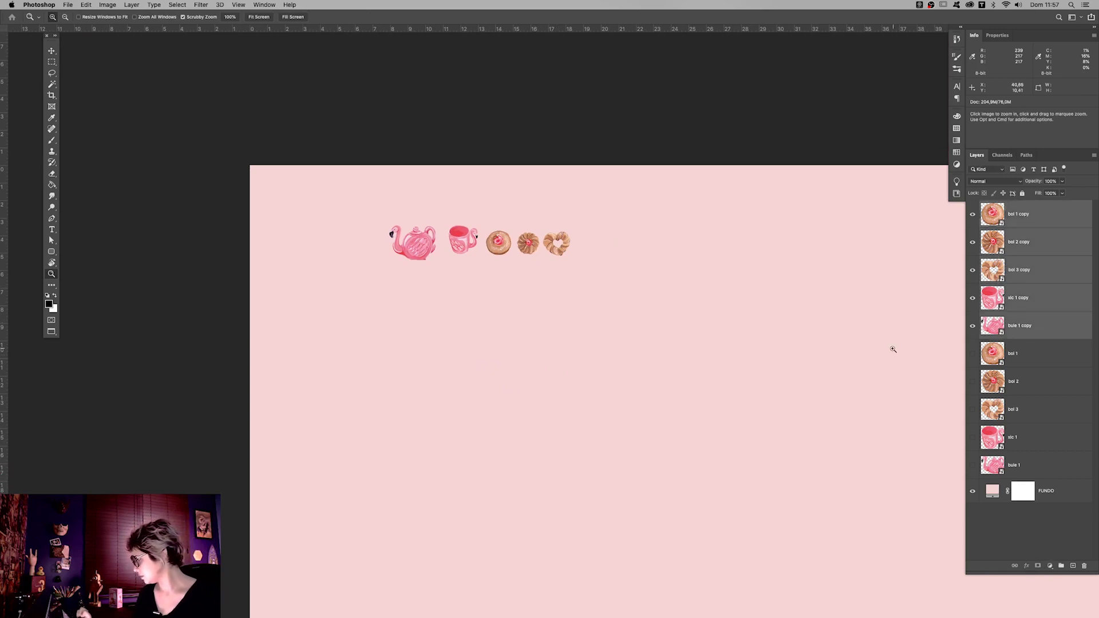
scroll(581, 327, "down", 2)
key("v")
mouse_move(589, 297)
left_mouse_down()
mouse_move(525, 296)
mouse_move(565, 295)
left_mouse_up()
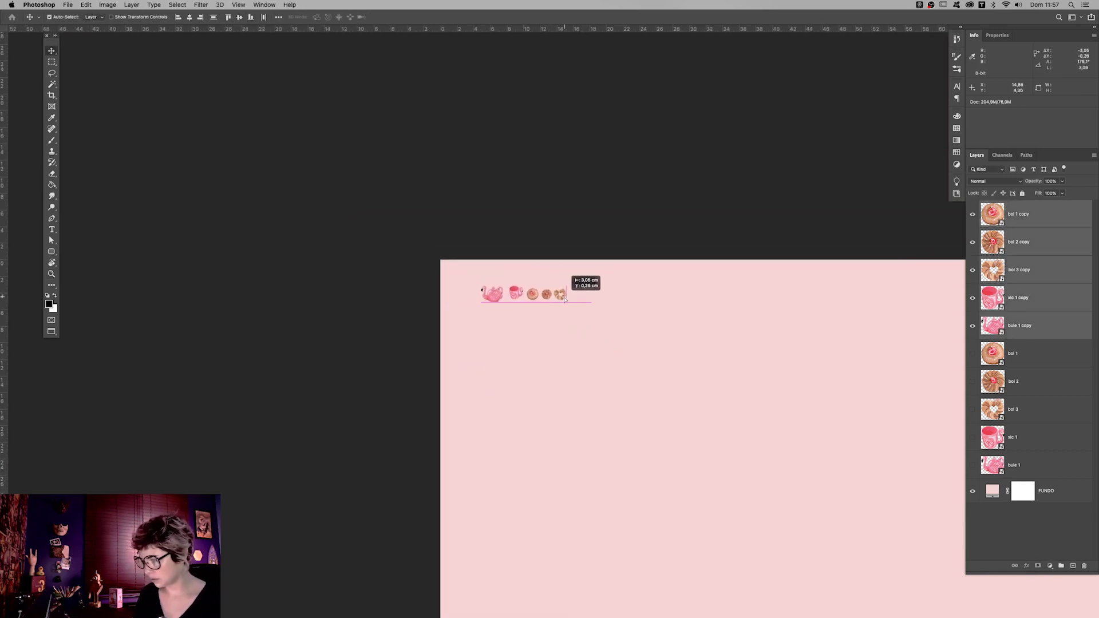
- Zoom out to the whole canvas, reveal the original motifs and select bule 1
key("z")
scroll(574, 319, "down", 1)
left_click_drag(599, 402, 473, 259)
scroll(474, 259, "down", 1)
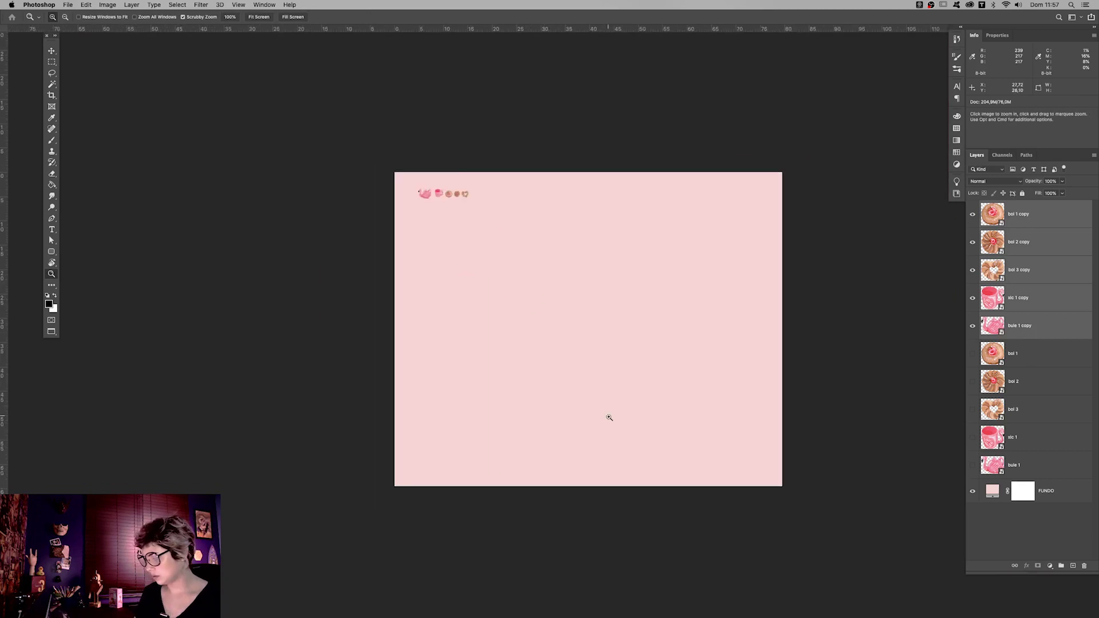
left_click(972, 464)
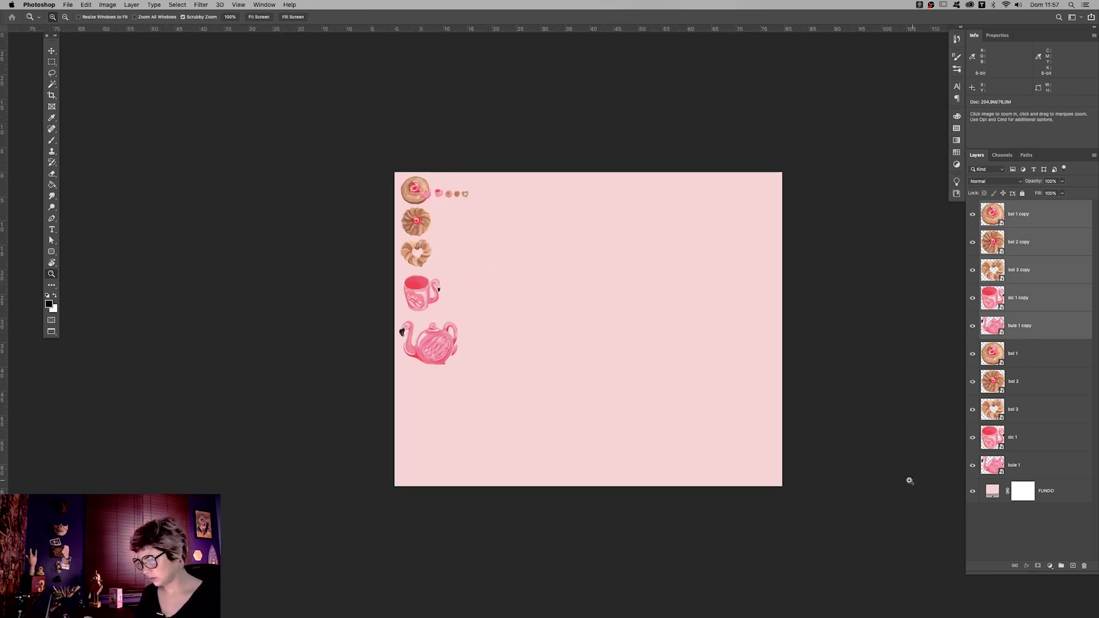
key("v")
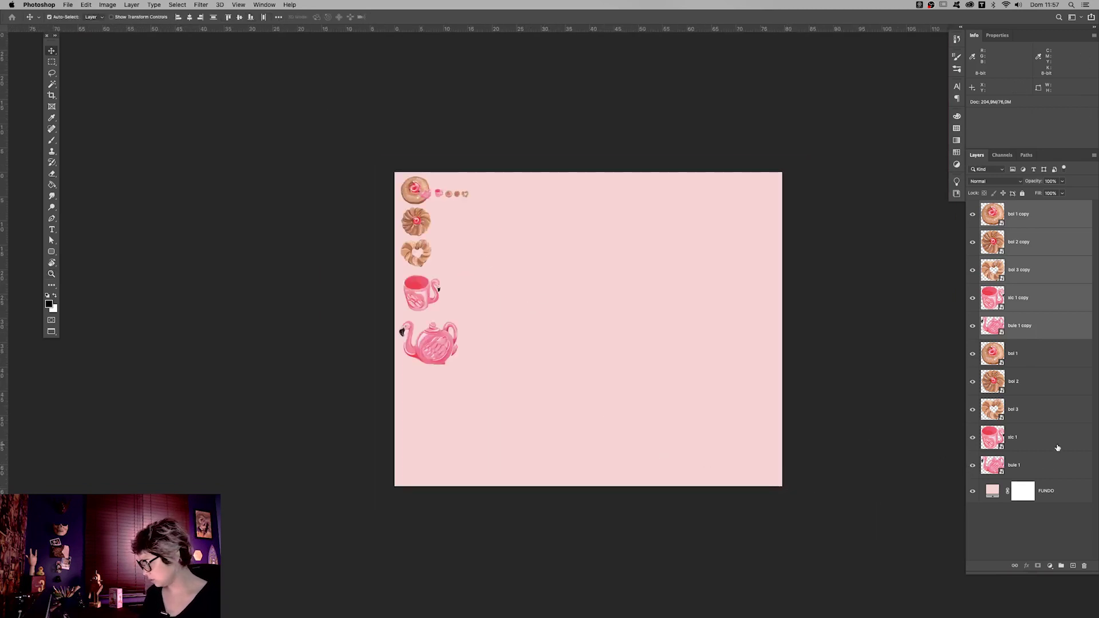
left_click(1046, 466)
- Crop the canvas smaller from the bottom-right and hide the original motifs
key("c")
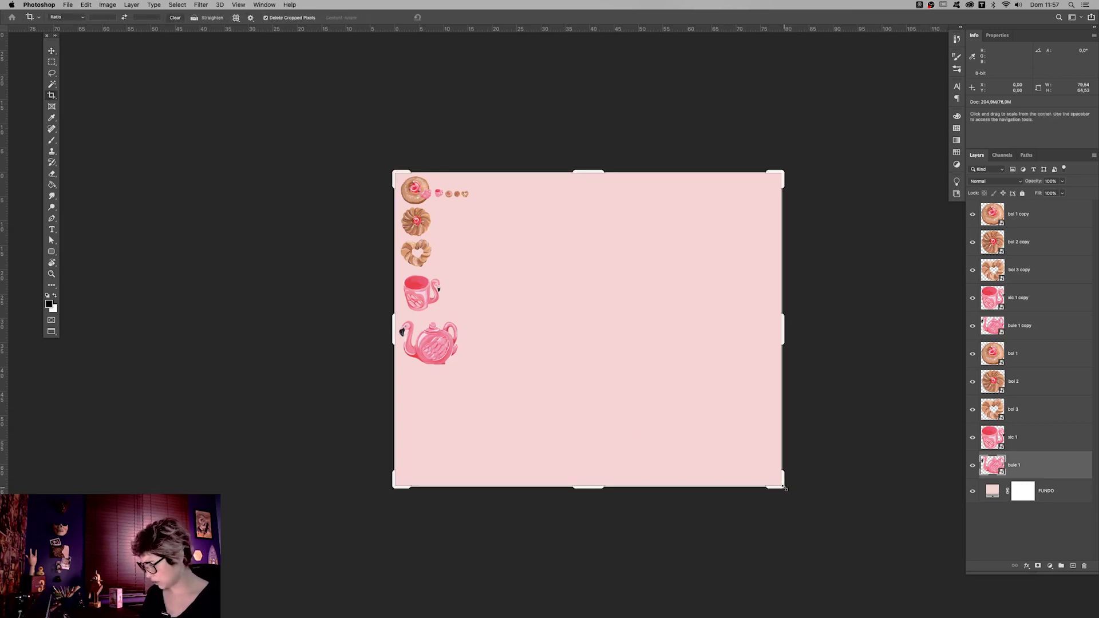
left_click_drag(785, 488, 721, 433)
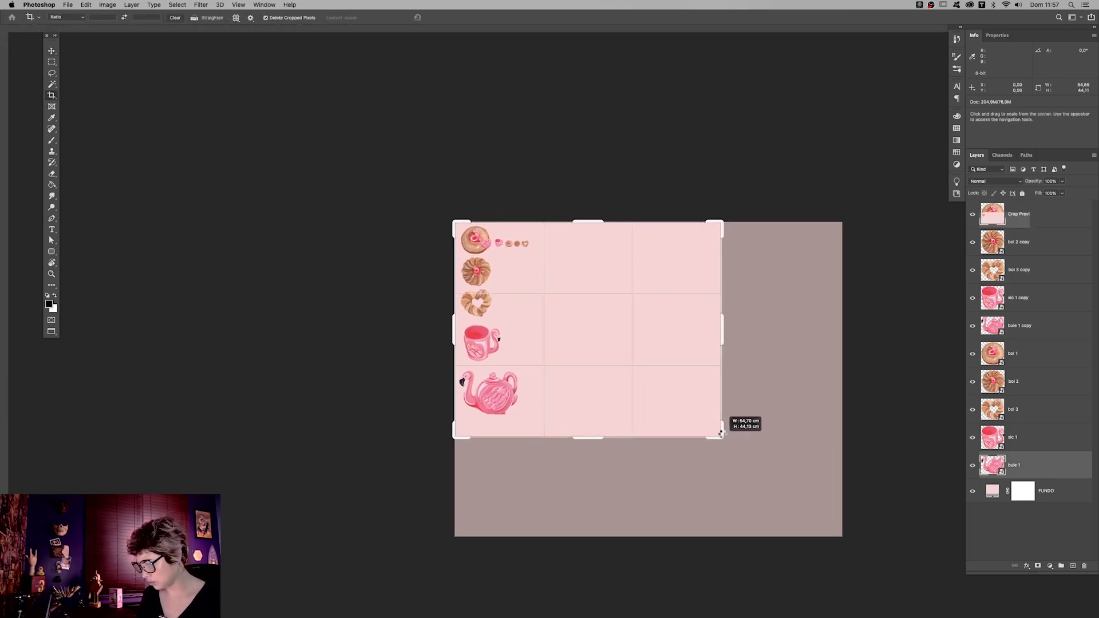
key("Return")
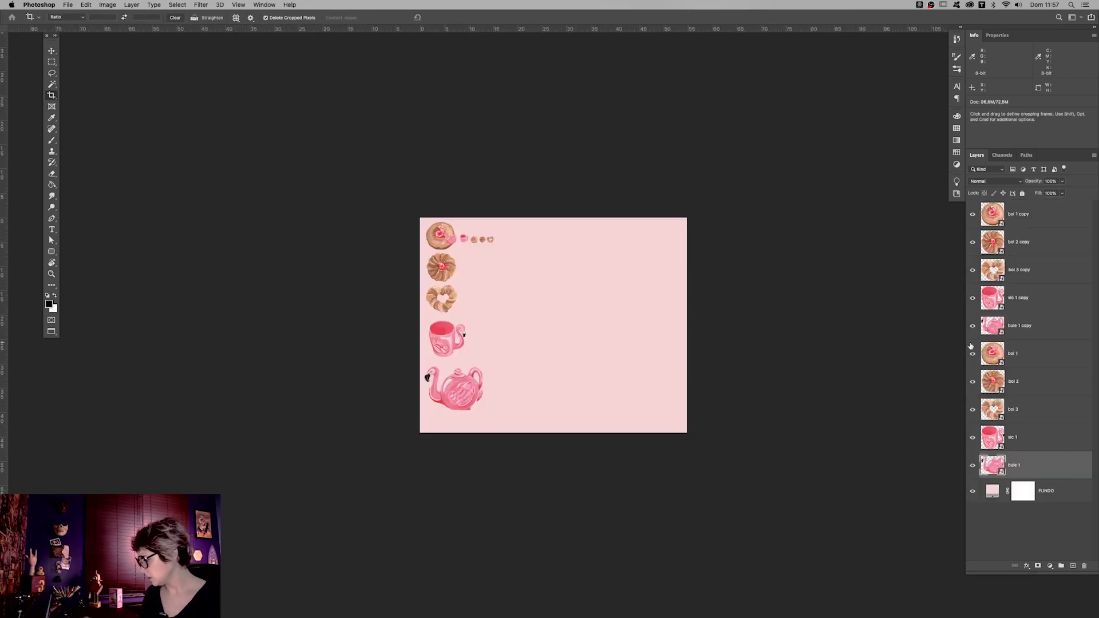
key("v")
key("z")
scroll(532, 286, "up", 2)
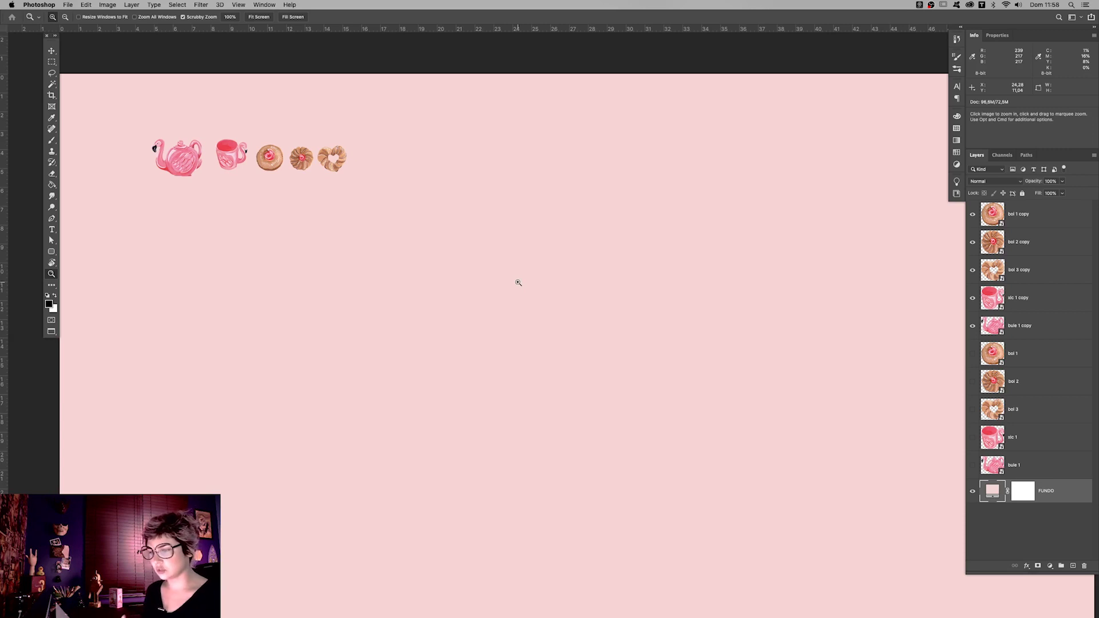
- Duplicate the teapot into the middle of the canvas
key("v")
mouse_move(181, 160)
left_mouse_down()
mouse_move(529, 267)
mouse_move(562, 264)
left_mouse_up()
key("ctrl+t")
key("Return")
- Add plain, ridged and striped donut copies around the middle teapot
left_click_drag(269, 160, 497, 326)
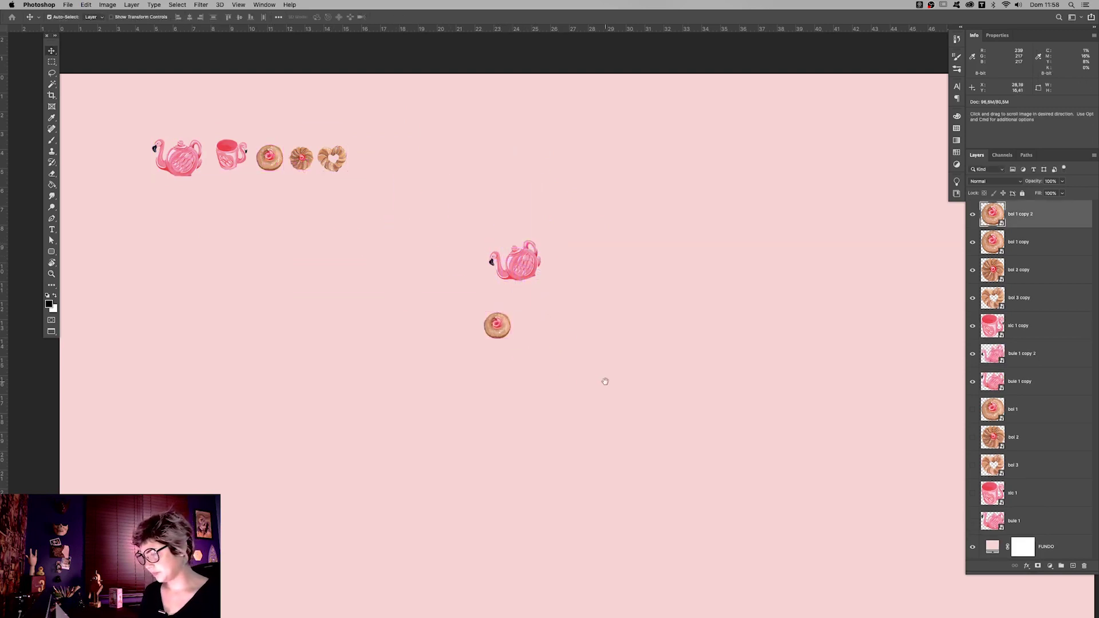
left_click_drag(603, 382, 598, 354)
left_click_drag(501, 312, 498, 306)
left_click_drag(305, 139, 526, 176)
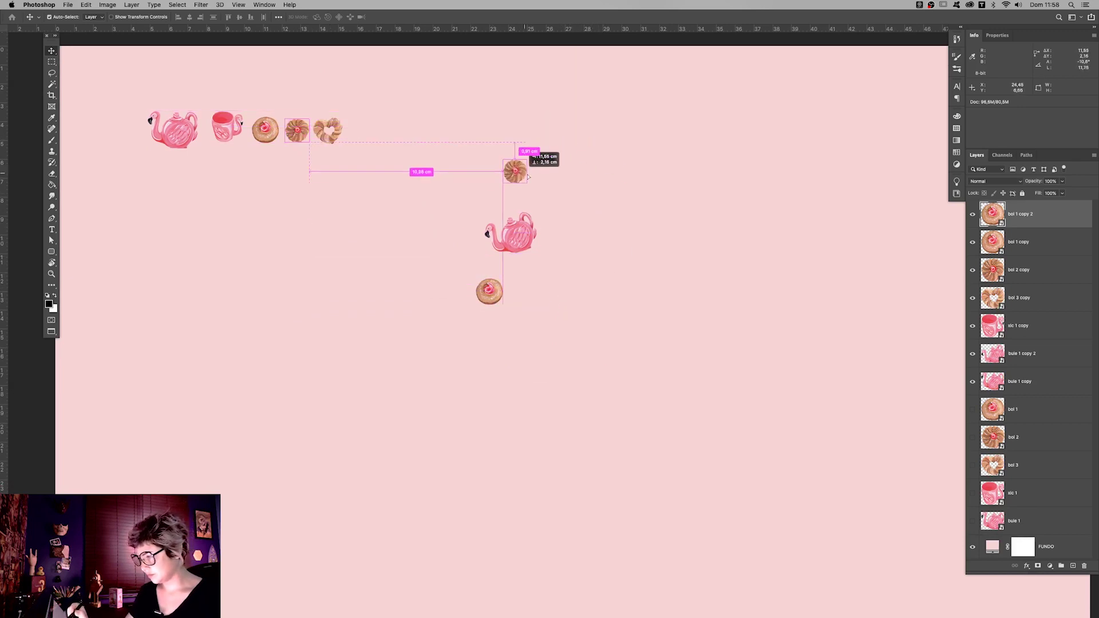
left_click_drag(526, 176, 555, 176)
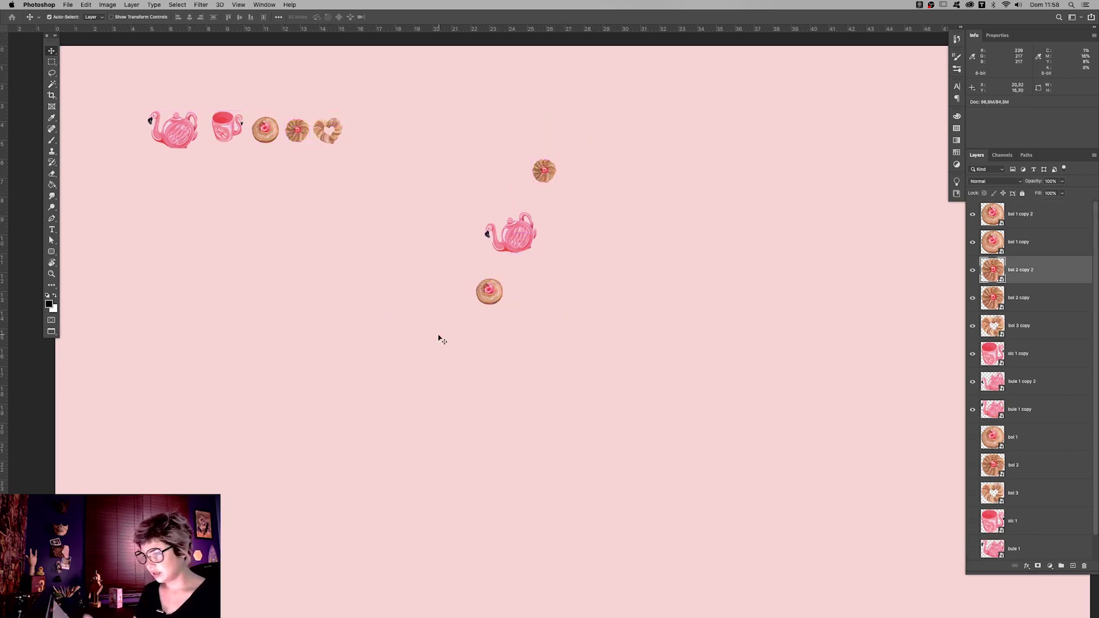
- Add a slightly rotated heart donut left of the teapot and a pink cup above it
left_click_drag(328, 130, 444, 212)
key("ctrl+t")
left_click_drag(532, 247, 448, 289)
key("Return")
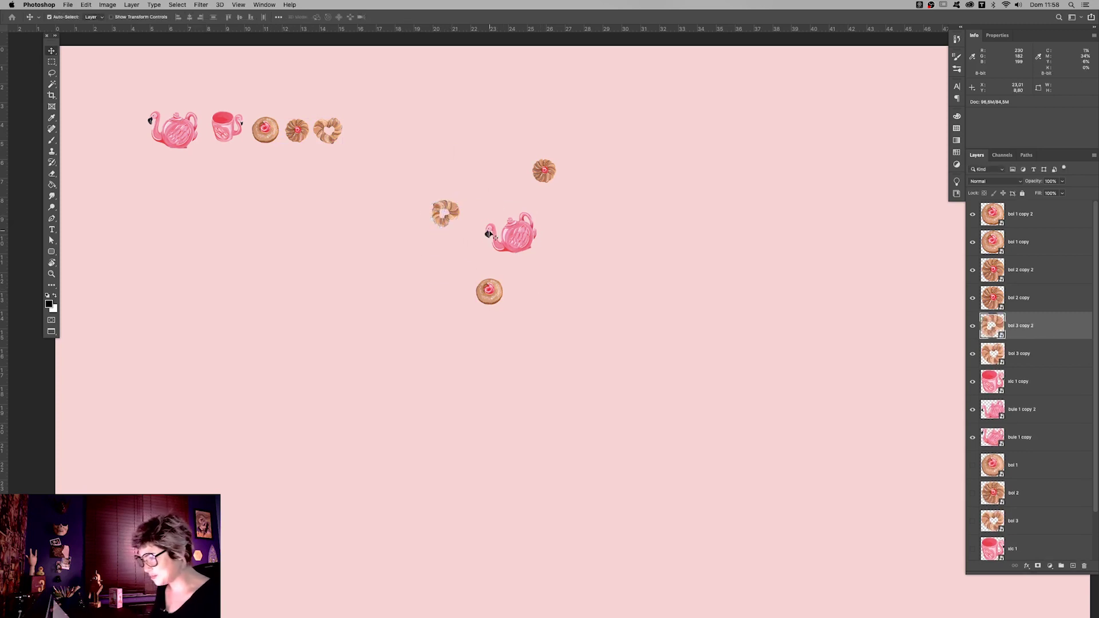
left_click_drag(449, 212, 459, 199)
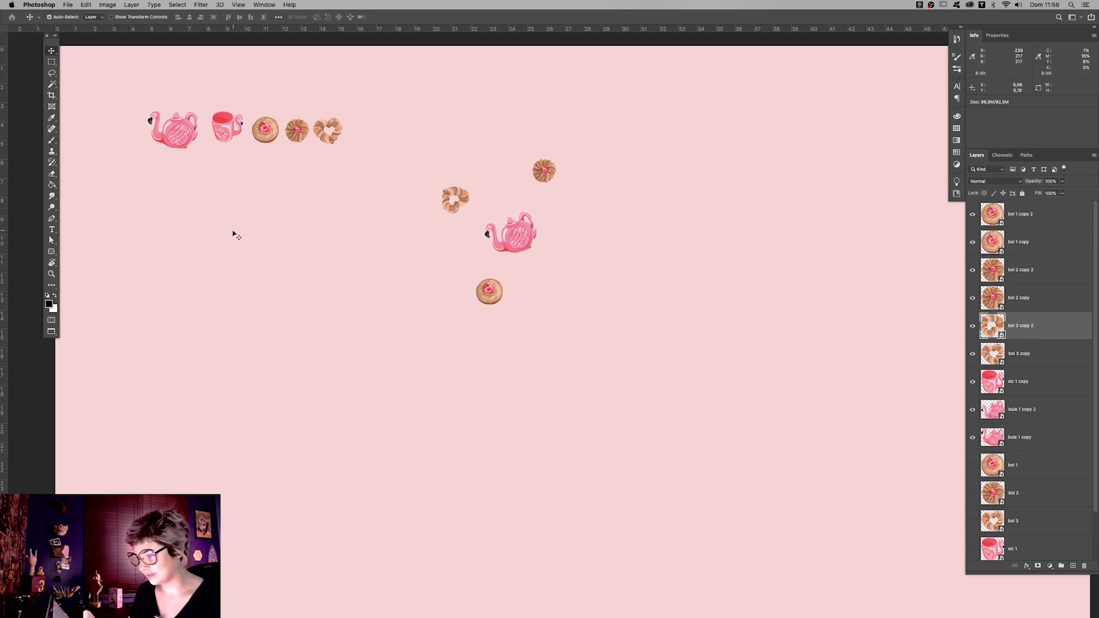
key("ctrl+t")
left_click_drag(227, 127, 547, 147)
key("Return")
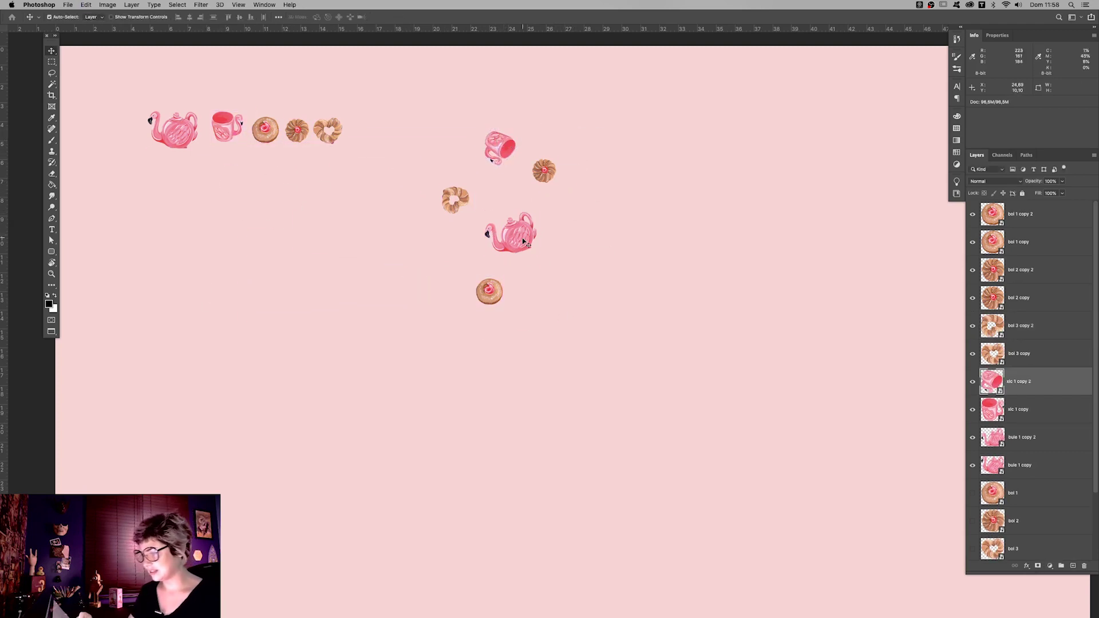
- Duplicate the teapot, cup and donut group down-right, flipped horizontally
left_click(511, 234)
key("ctrl+plus")
scroll(518, 360, "down", 2)
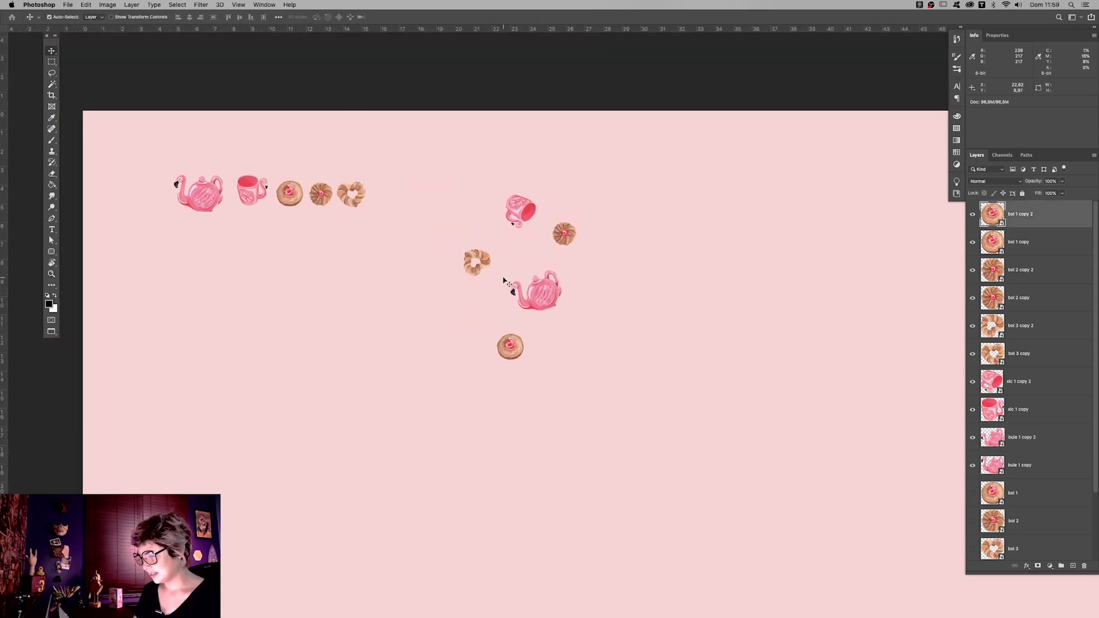
left_click_drag(452, 183, 598, 366)
mouse_move(550, 295)
left_mouse_down()
mouse_move(672, 365)
mouse_move(592, 349)
mouse_move(614, 307)
mouse_move(606, 319)
left_mouse_up()
key("ctrl+t")
right_click(654, 332)
left_click(678, 455)
key("Return")
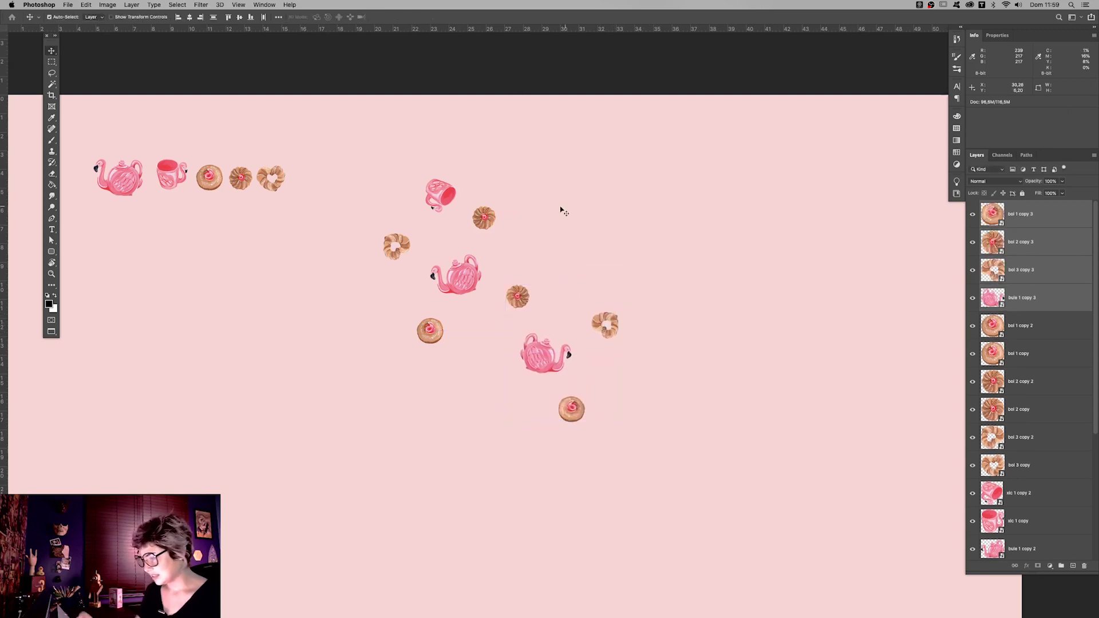
- Place another pink cup copy right of the middle and align it
mouse_move(444, 197)
left_mouse_down()
mouse_move(594, 270)
mouse_move(582, 264)
left_mouse_up()
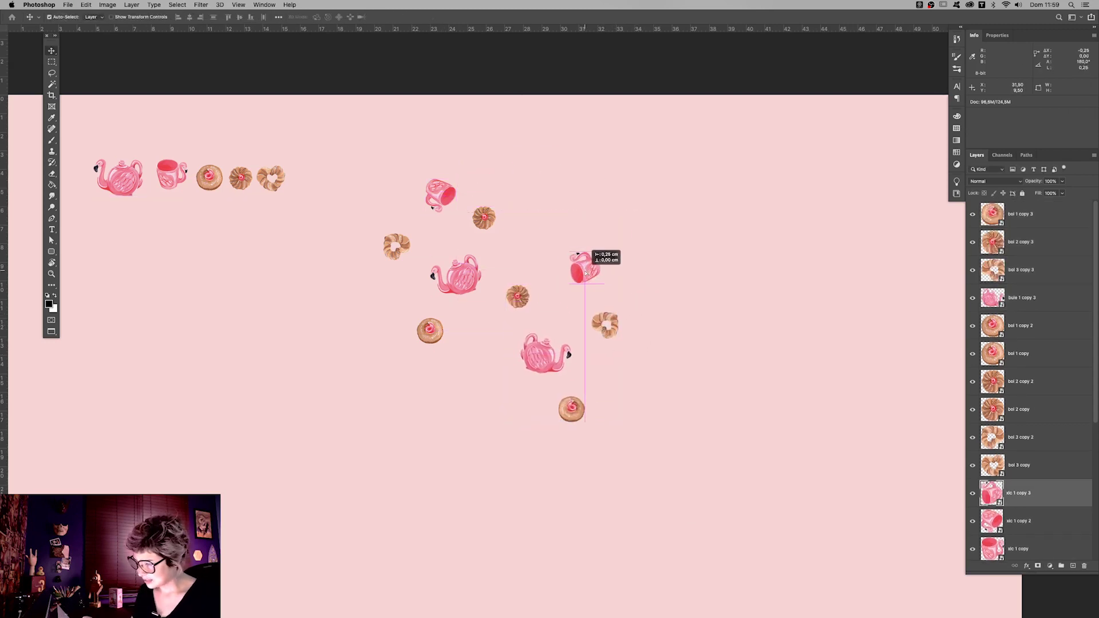
key("z")
left_click_drag(641, 303, 678, 396)
key("ctrl+minus")
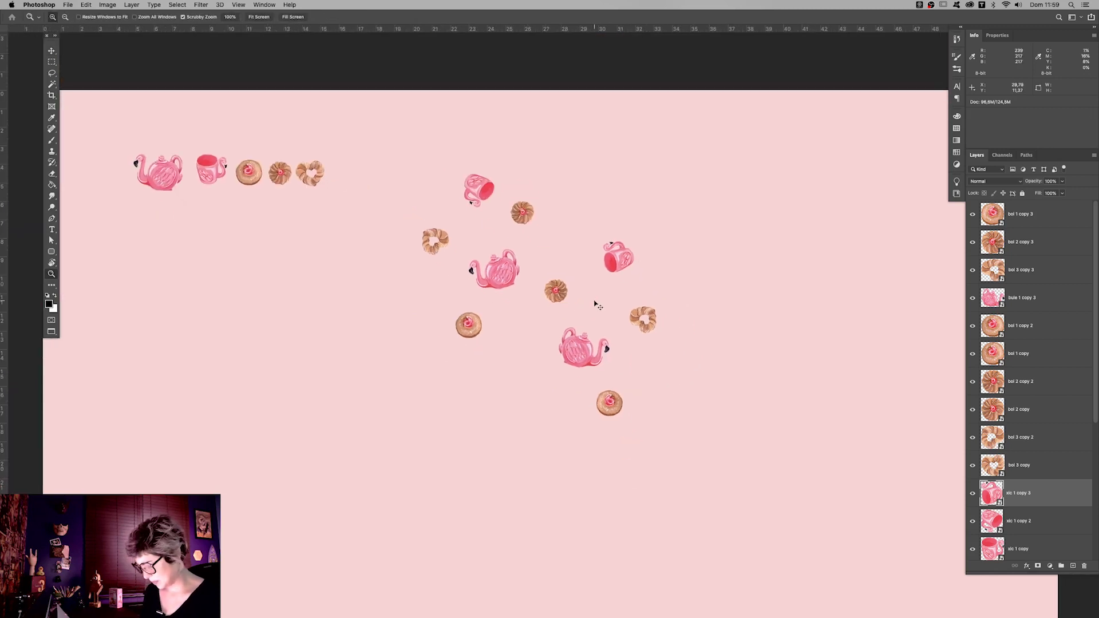
key("ctrl+p")
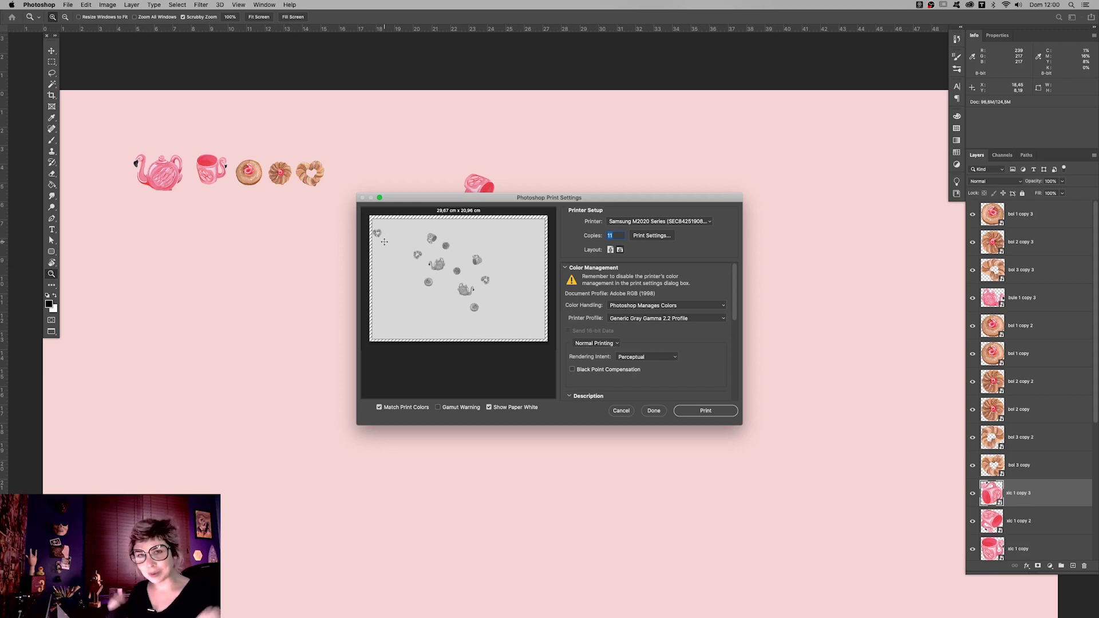
left_click(620, 411)
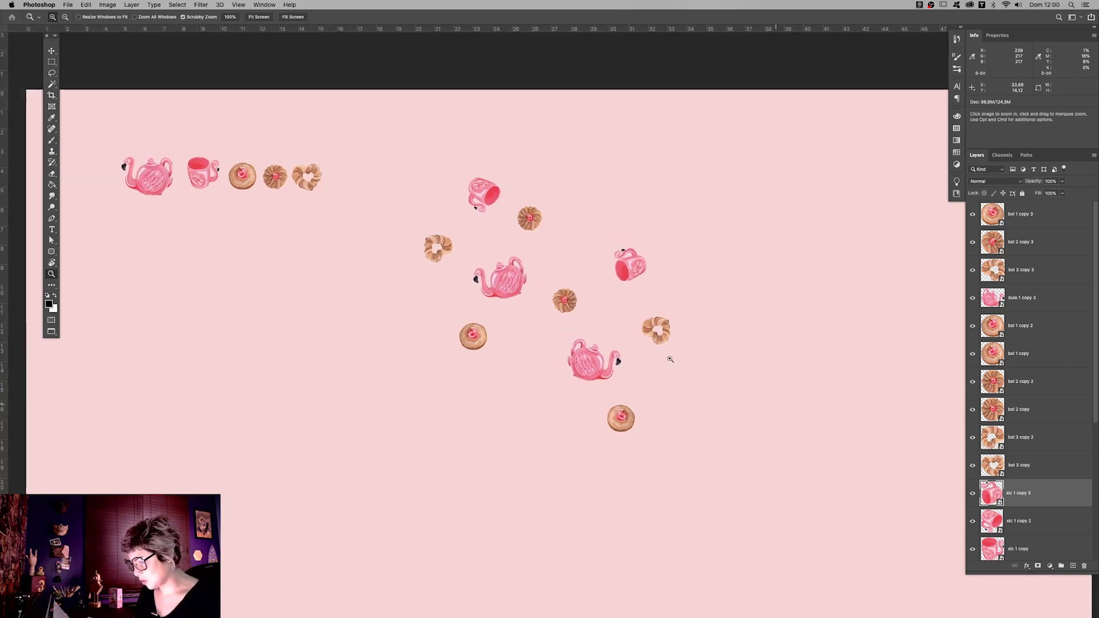
key("v")
left_click_drag(577, 303, 584, 304)
- Nudge the teapots, small donut and pink cup slightly into better positions
left_click_drag(610, 360, 588, 358)
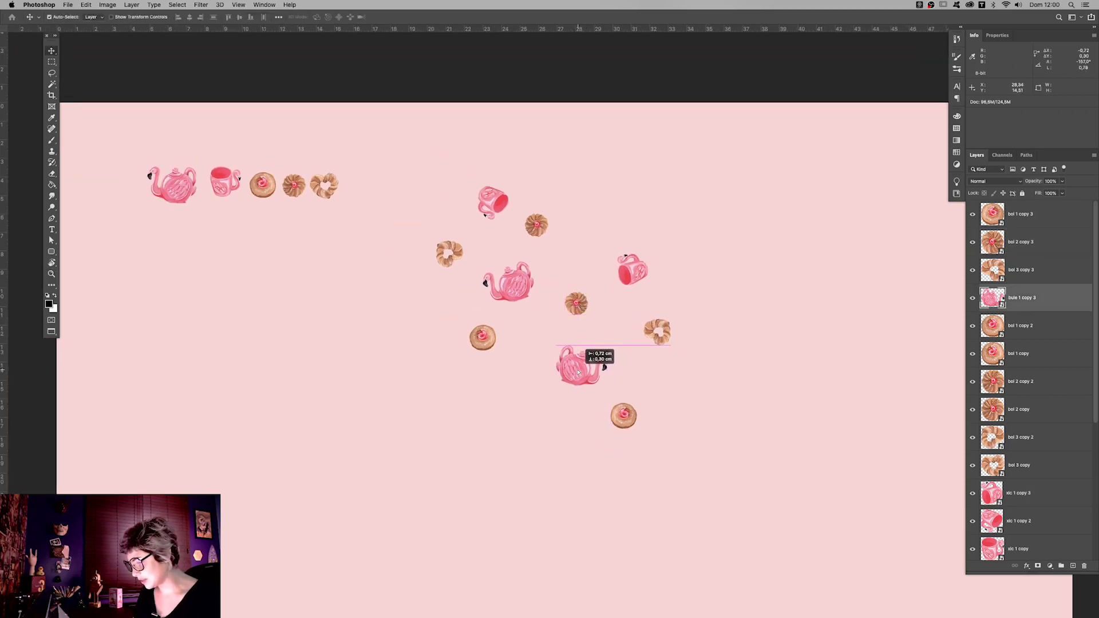
left_click_drag(581, 305, 586, 303)
left_click_drag(577, 359, 578, 365)
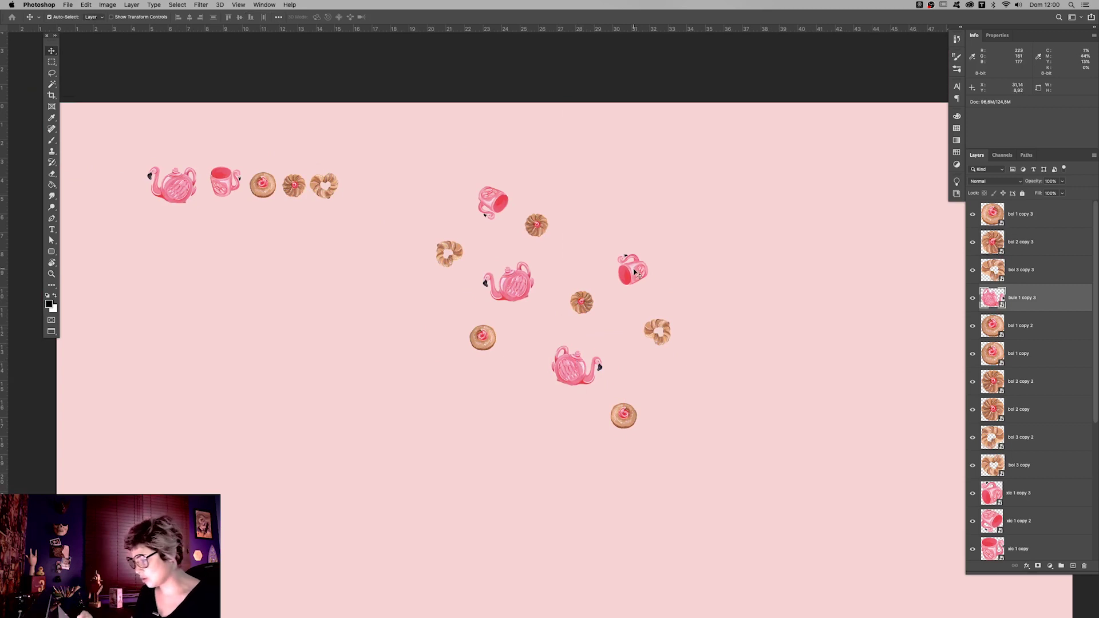
left_click_drag(635, 272, 631, 268)
left_click(522, 288)
left_click_drag(521, 288, 527, 283)
key("z")
left_click(658, 393, "alt")
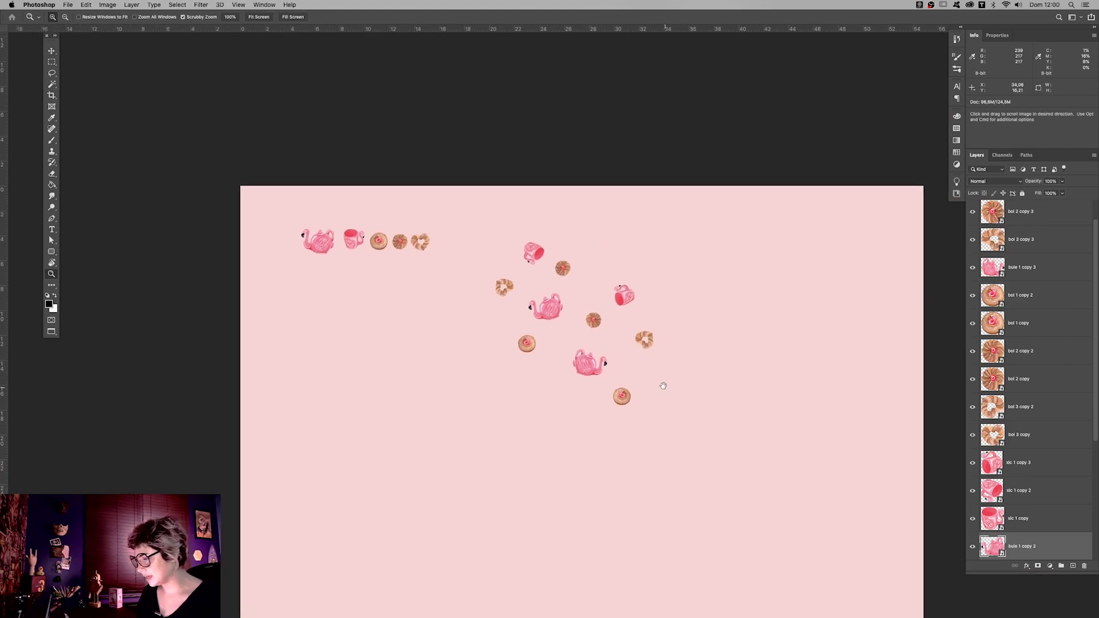
left_click(667, 309)
key("v")
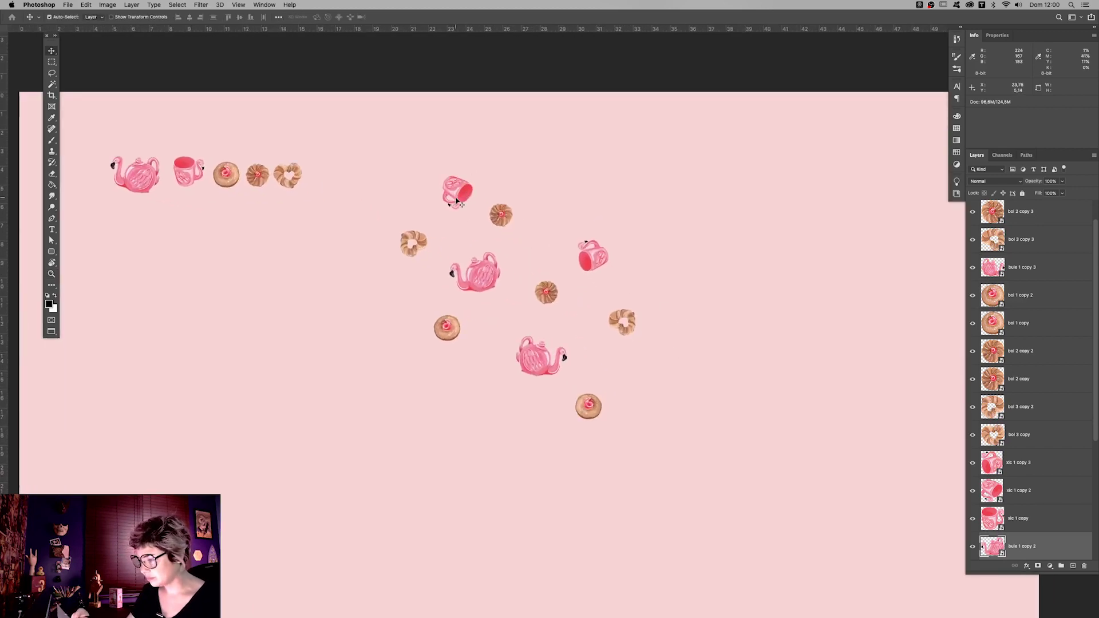
- Filter the Layers panel by name 'c', select all copy layers, and start duplicating them downward
left_click(1000, 170)
left_click(984, 177)
left_click(1043, 170)
type("copy")
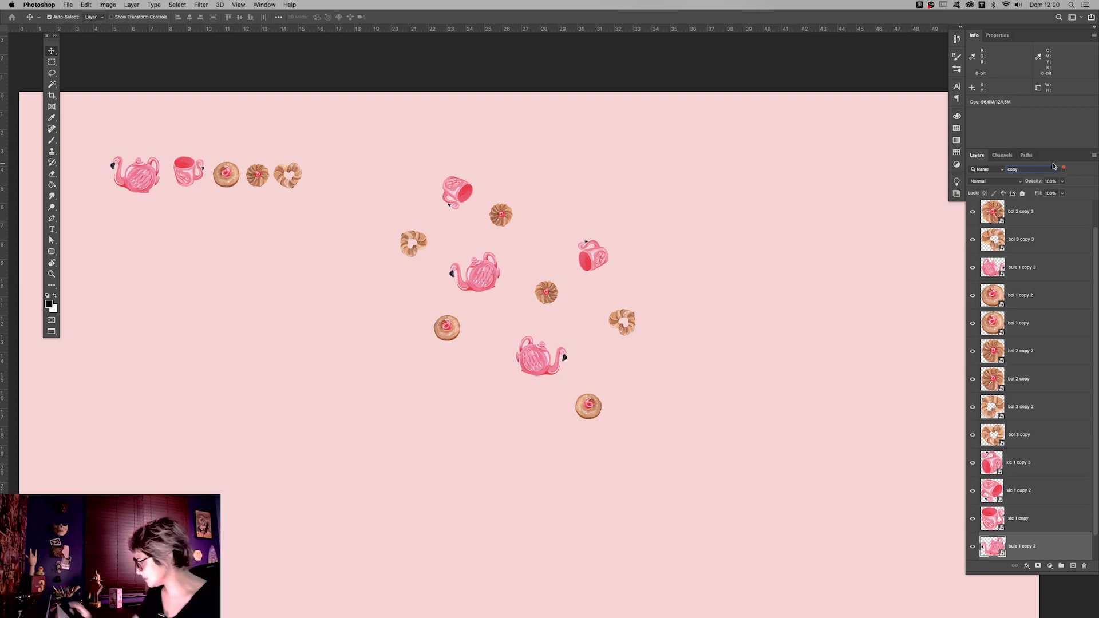
left_click(1059, 213)
scroll(1094, 199, "up", 1)
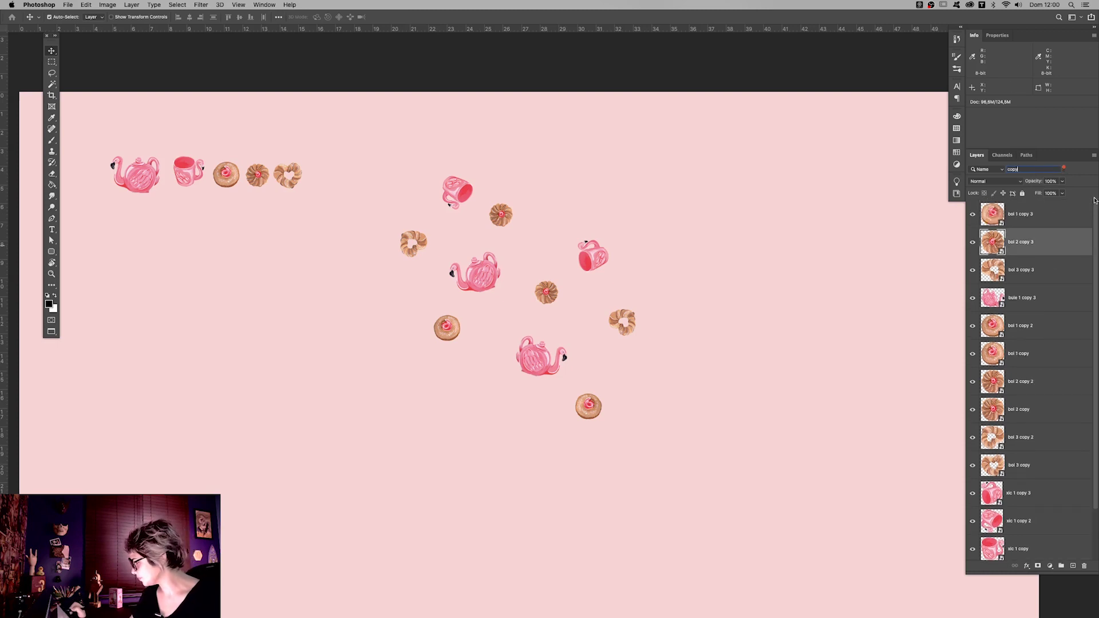
double_click(1093, 227)
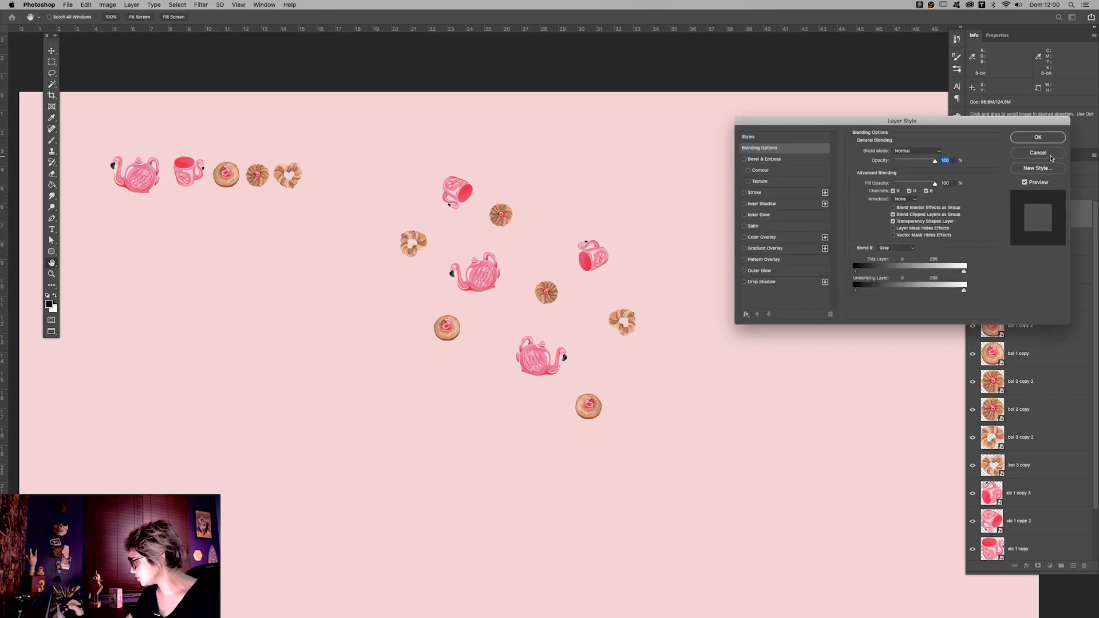
left_click(1051, 158)
scroll(1095, 328, "down", 2)
left_click(1044, 546, "shift")
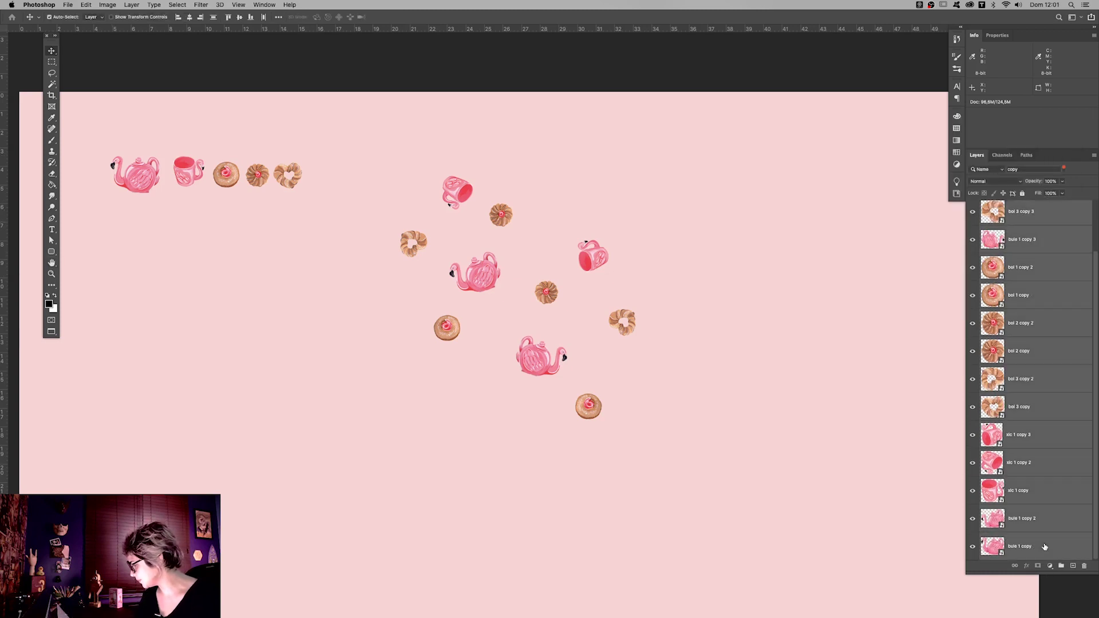
key("ctrl+minus")
key("ctrl+minus")
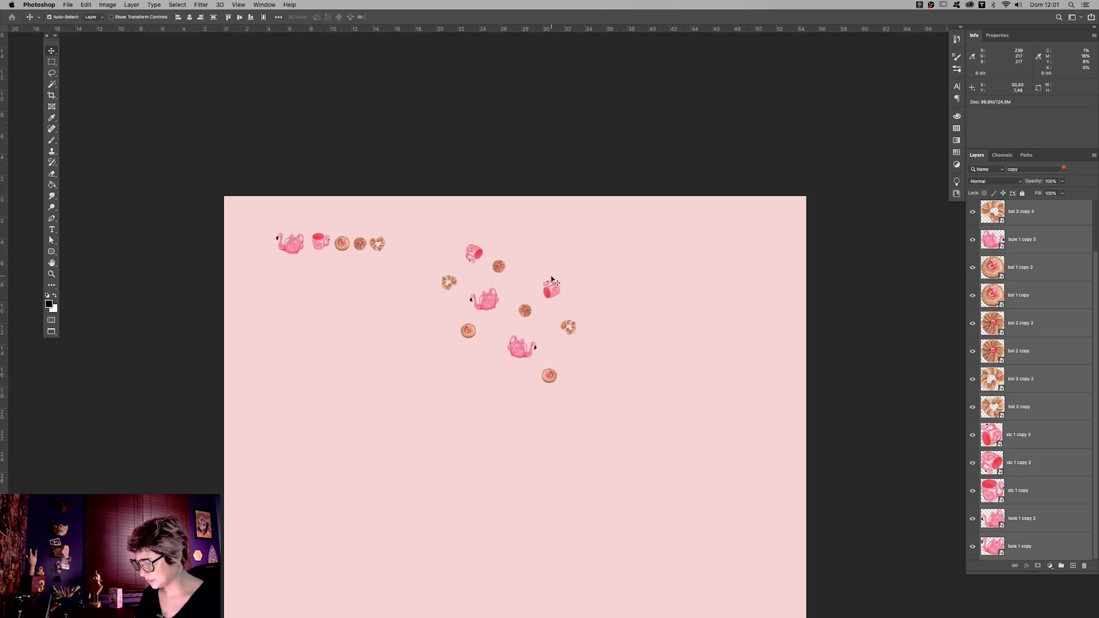
mouse_move(555, 293)
left_mouse_down()
mouse_move(554, 428)
mouse_move(547, 406)
left_mouse_up()
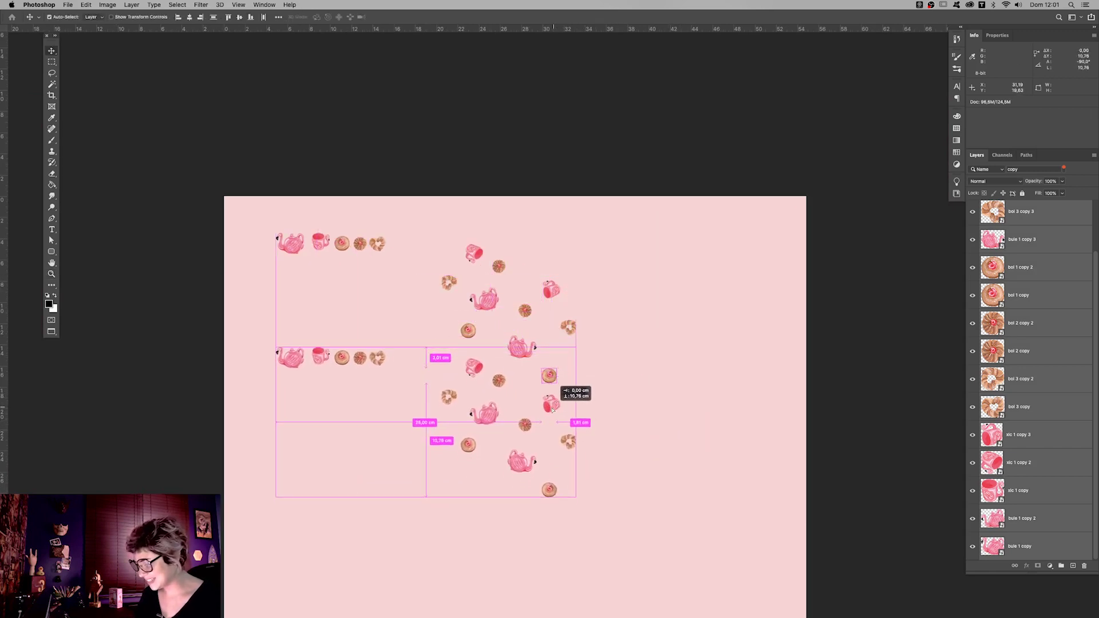
- Position the duplicated cluster below the original and move a pink mug up
mouse_move(547, 405)
left_mouse_down()
mouse_move(568, 417)
mouse_move(706, 367)
left_mouse_up()
key("z")
key("Return")
key("v")
left_click_drag(529, 326, 527, 311)
- Rotate one teapot 90° clockwise and flip another horizontally
left_click(583, 280)
key("ctrl+t")
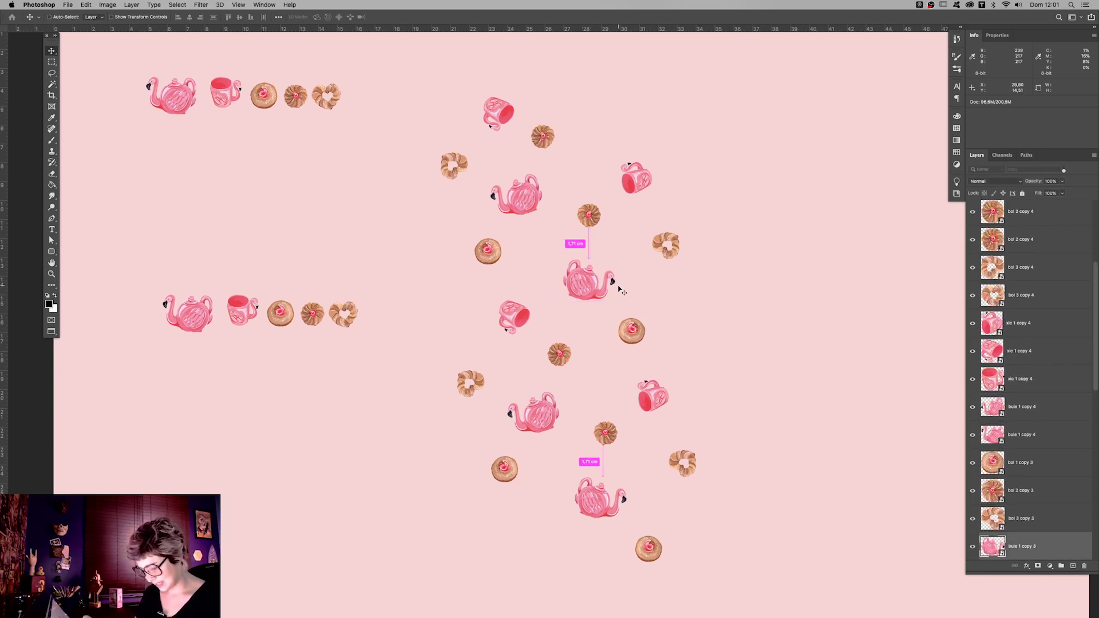
right_click(624, 278)
left_click(697, 352)
key("Return")
scroll(696, 366, "down", 1)
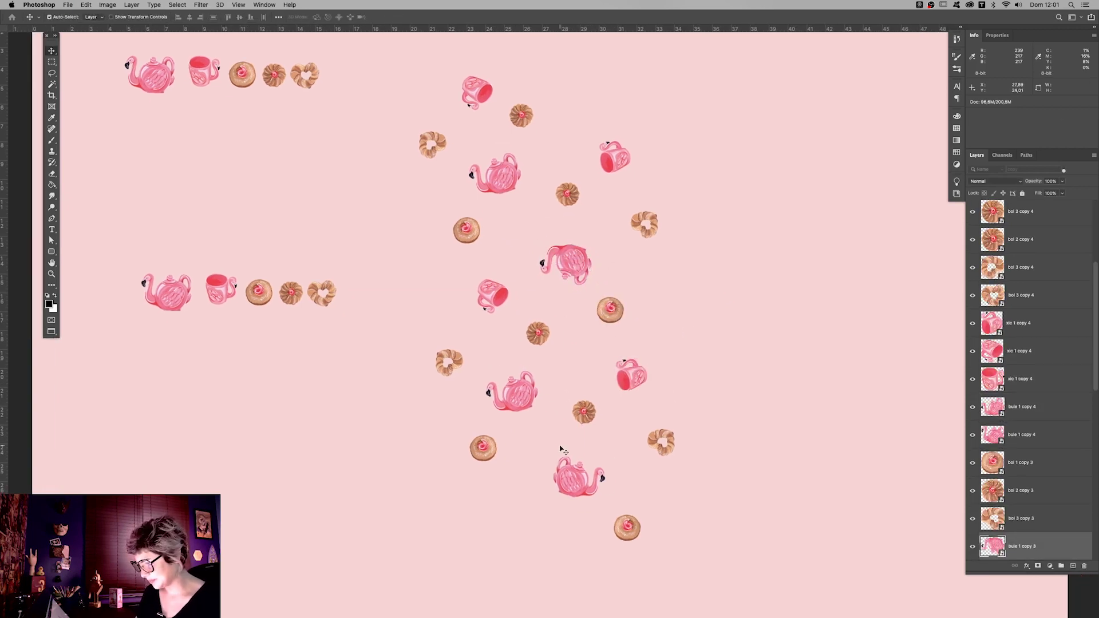
left_click(524, 388)
key("ctrl+t")
right_click(549, 388)
left_click(575, 523)
- Rotate a third teapot to a steep angle
left_click(578, 478, "ctrl")
key("ctrl+t")
right_click(623, 428)
key("Escape")
left_click_drag(658, 555, 630, 476)
key("Return")
scroll(572, 286, "down", 2)
- Reposition the central teapot and the two heart donuts
left_click_drag(578, 252, 563, 245)
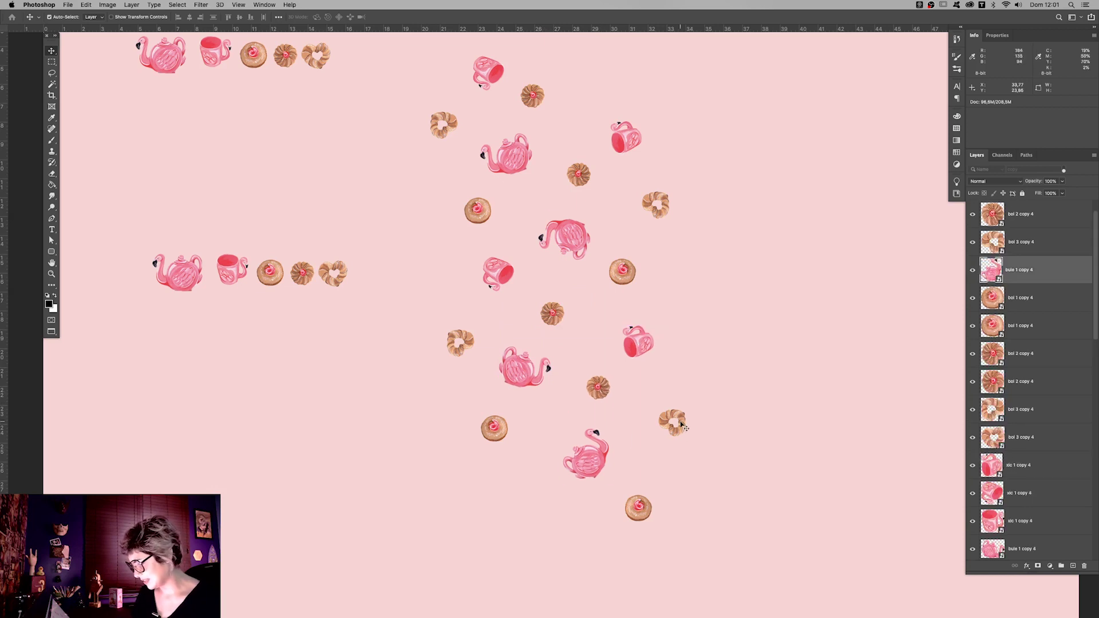
left_click_drag(681, 427, 674, 415)
scroll(654, 445, "up", 1)
scroll(654, 445, "left", 2)
mouse_move(336, 301)
left_mouse_down()
mouse_move(689, 324)
mouse_move(653, 292)
left_mouse_up()
- Move the bottom-row mug into the cluster, tilted about 15 degrees
key("z")
key("v")
mouse_move(275, 321)
left_mouse_down()
mouse_move(451, 342)
mouse_move(462, 464)
left_mouse_up()
key("ctrl+t")
key("Return")
- Set the rotated left teapot at the cluster's left edge and the small donut upper left
scroll(572, 401, "up", 1)
scroll(572, 401, "right", 1)
mouse_move(185, 306)
left_mouse_down()
mouse_move(624, 246)
mouse_move(383, 283)
left_mouse_up()
key("ctrl+t")
left_click_drag(395, 218, 647, 357)
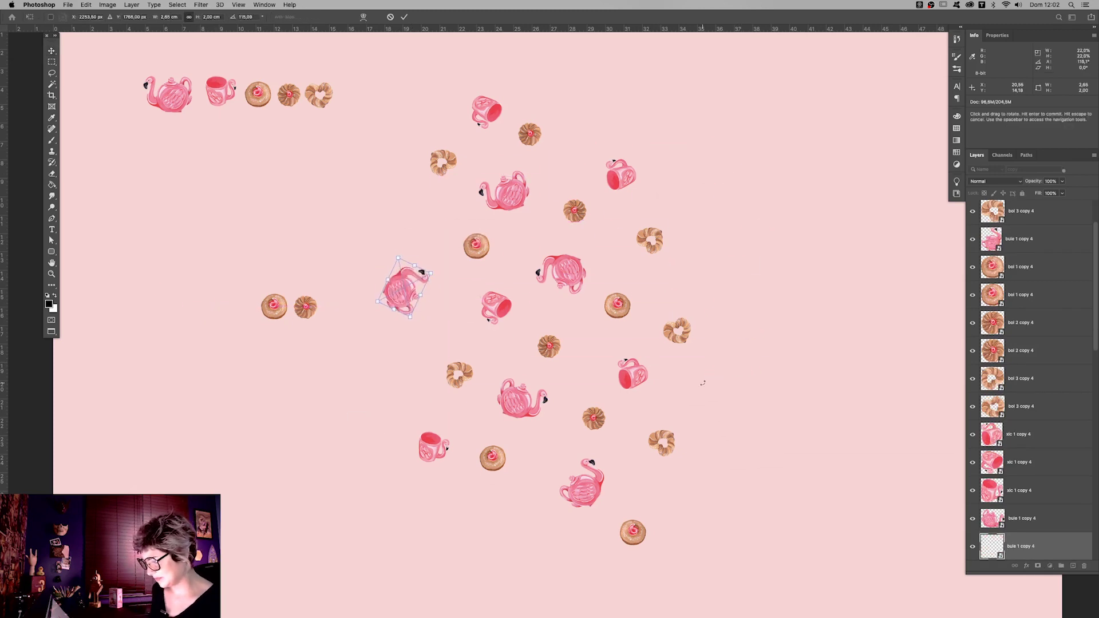
key("Return")
left_click_drag(421, 293, 427, 305)
left_click_drag(305, 308, 408, 234)
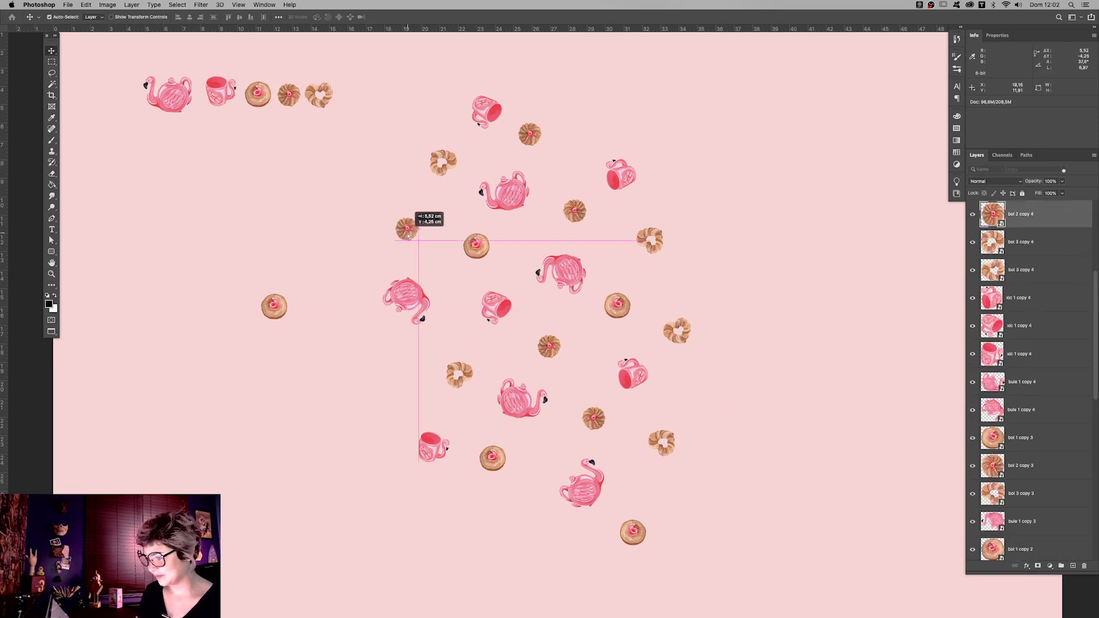
left_click(642, 246)
key("z")
left_click(660, 375, "alt")
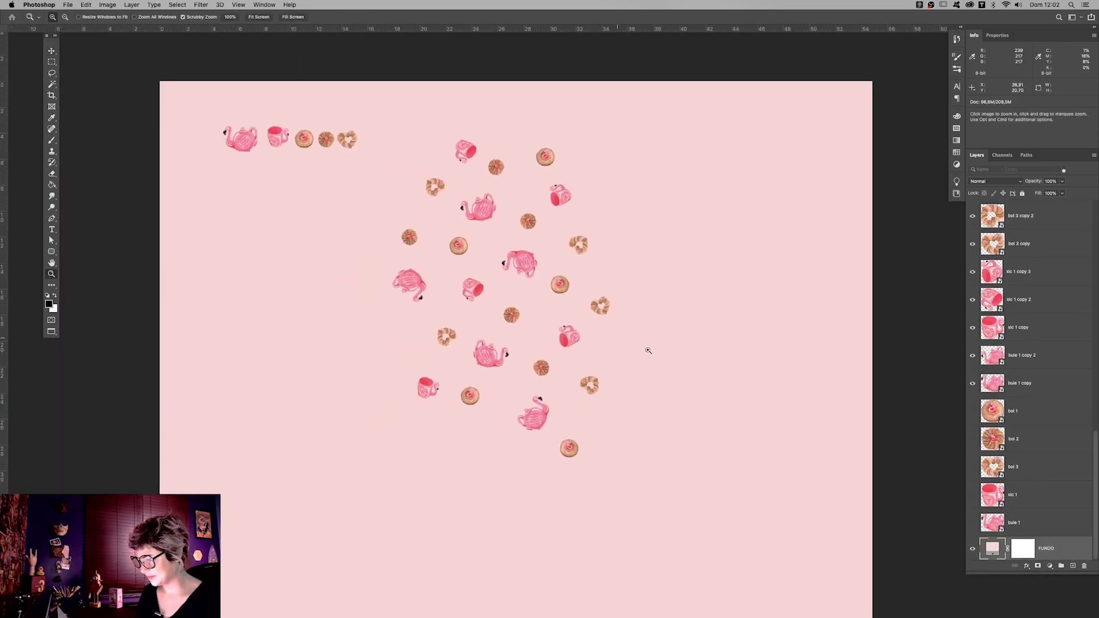
- Merge the bol 2 donut copies into one layer, restoring an accidental deletion
left_click_drag(647, 350, 657, 363)
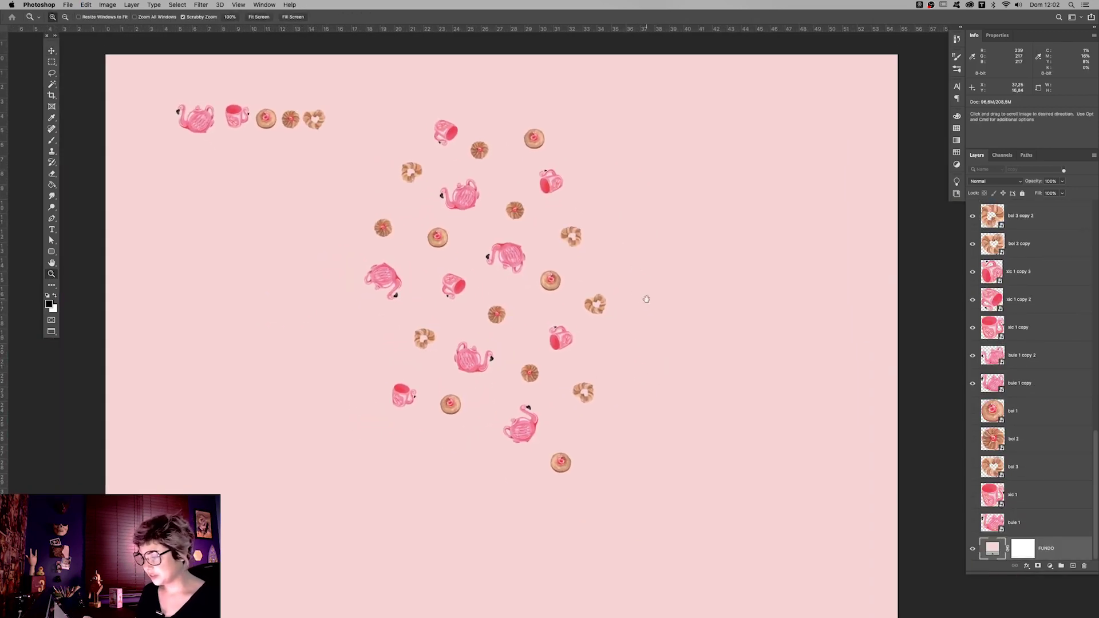
key("v")
left_click(539, 217)
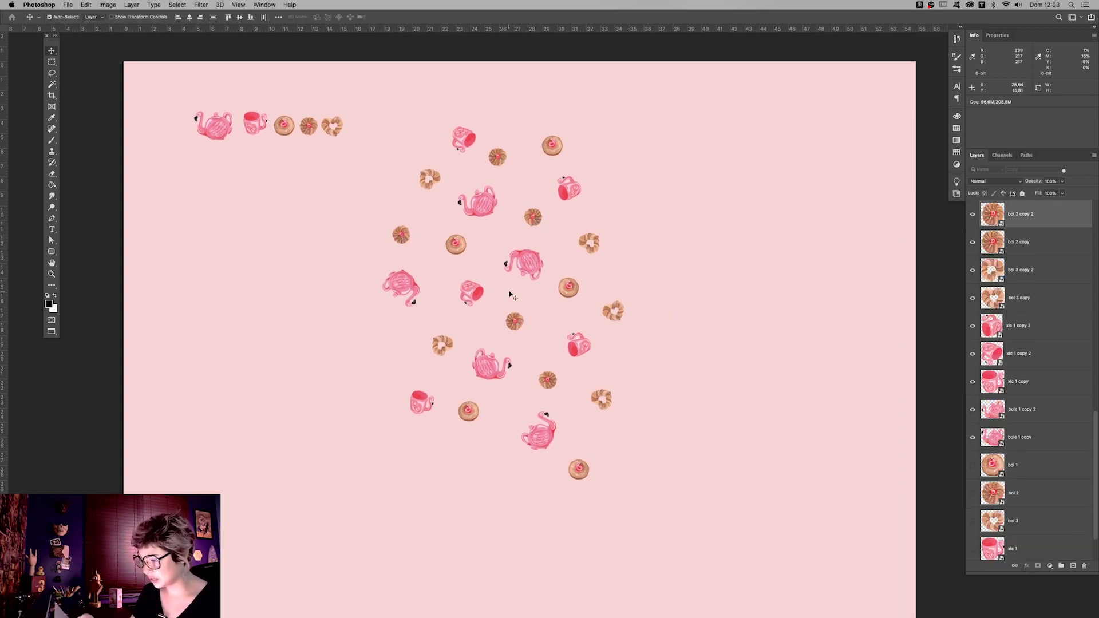
key("ctrl+j")
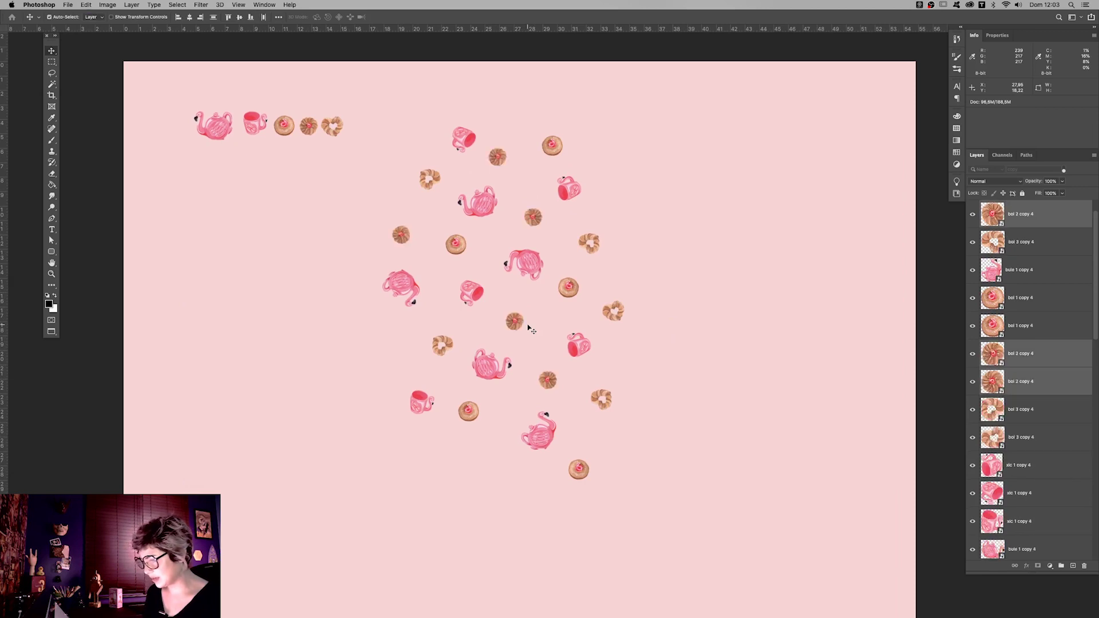
key("Delete")
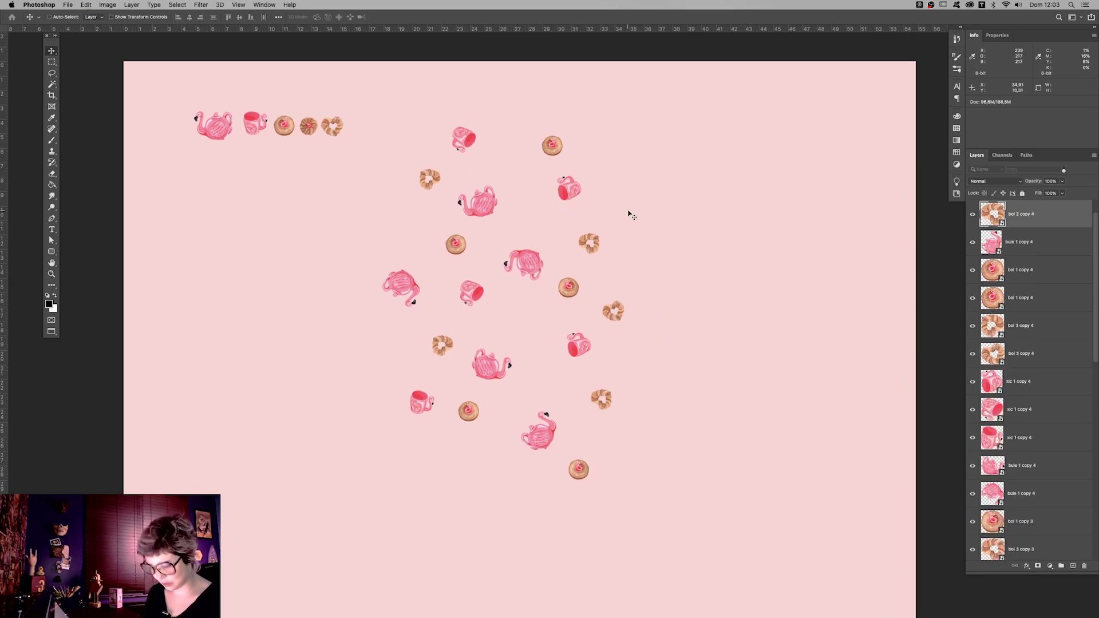
key("ctrl+z")
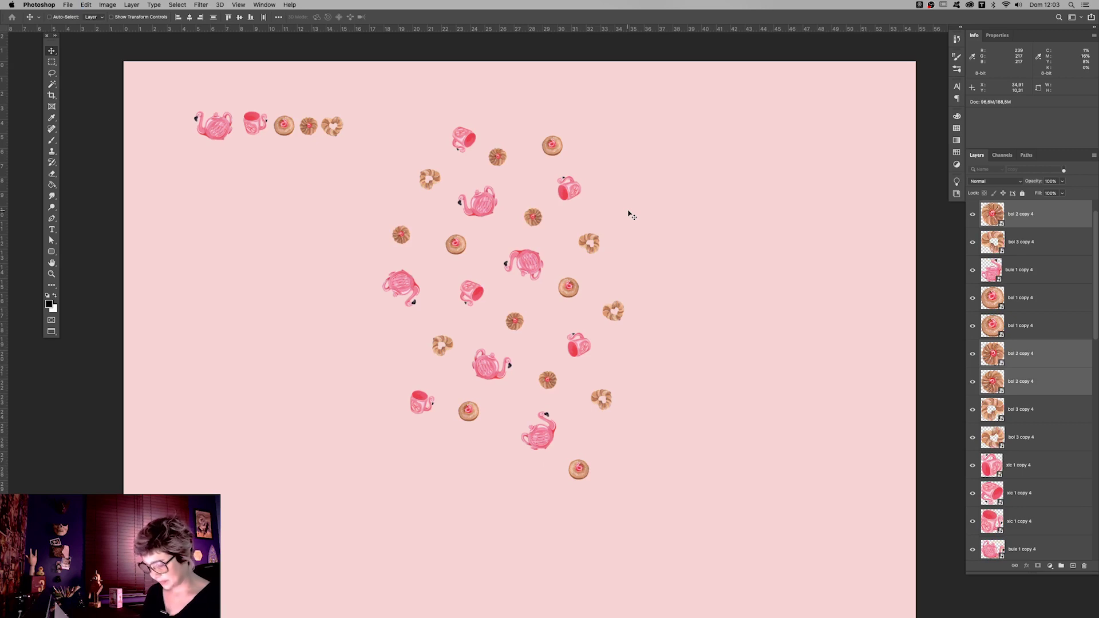
key("ctrl+e")
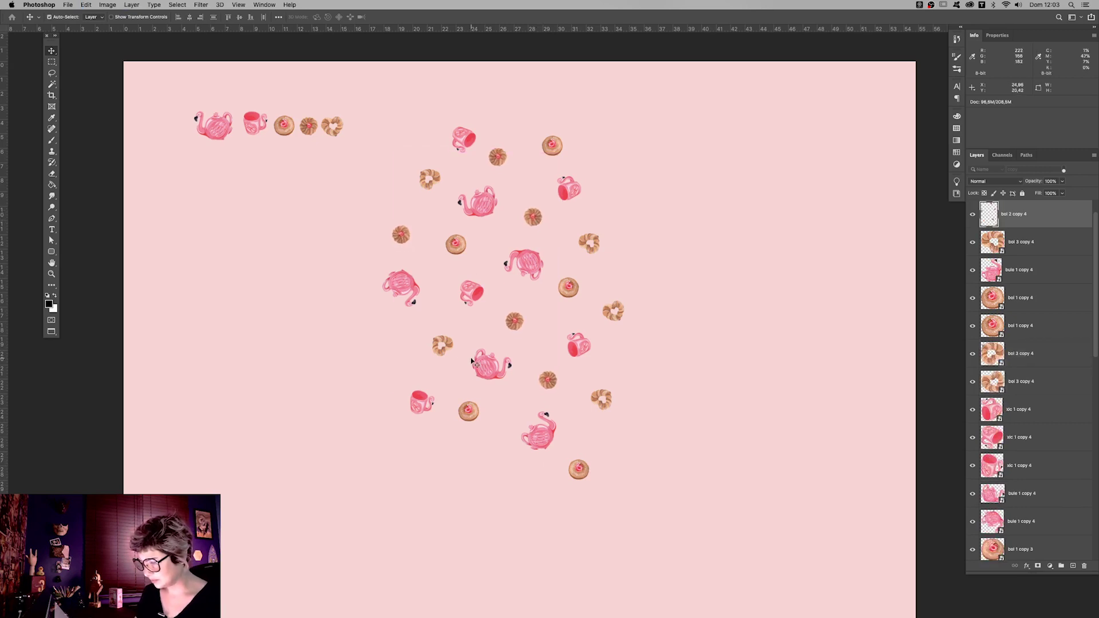
- Merge the three bol 3 donut copies into one layer
left_click(452, 349)
left_click(608, 399, "shift")
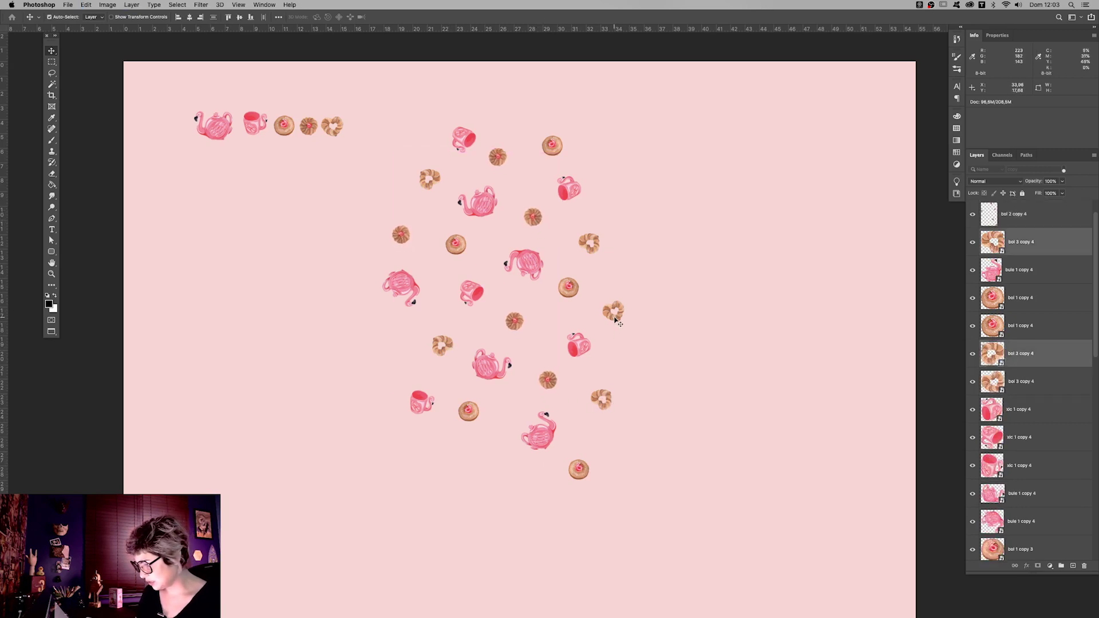
left_click(613, 311, "shift")
key("Delete")
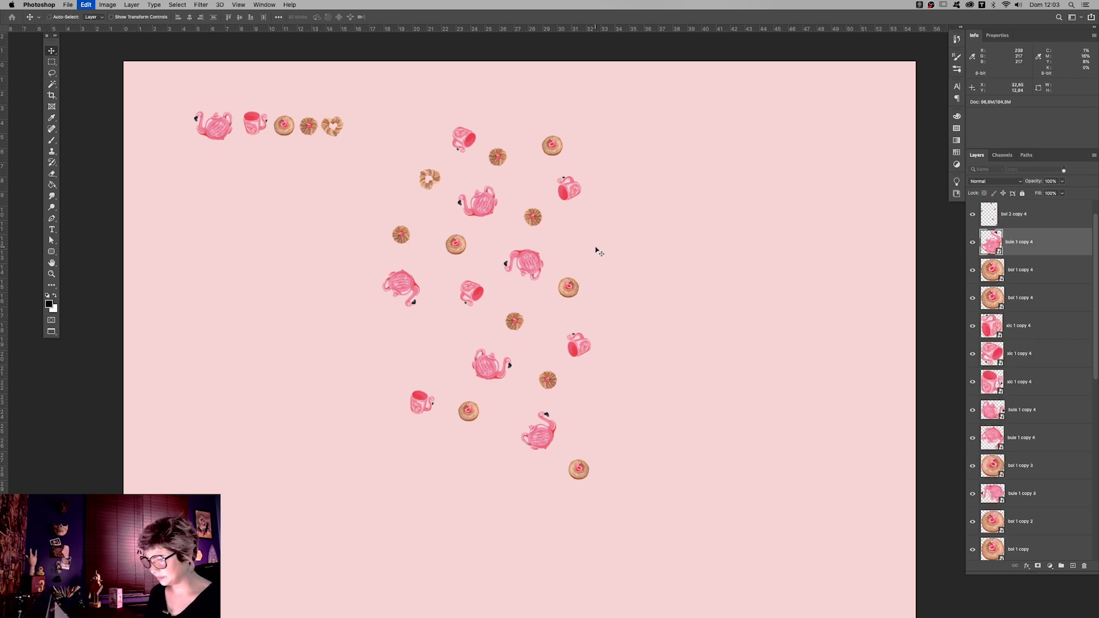
key("ctrl+z")
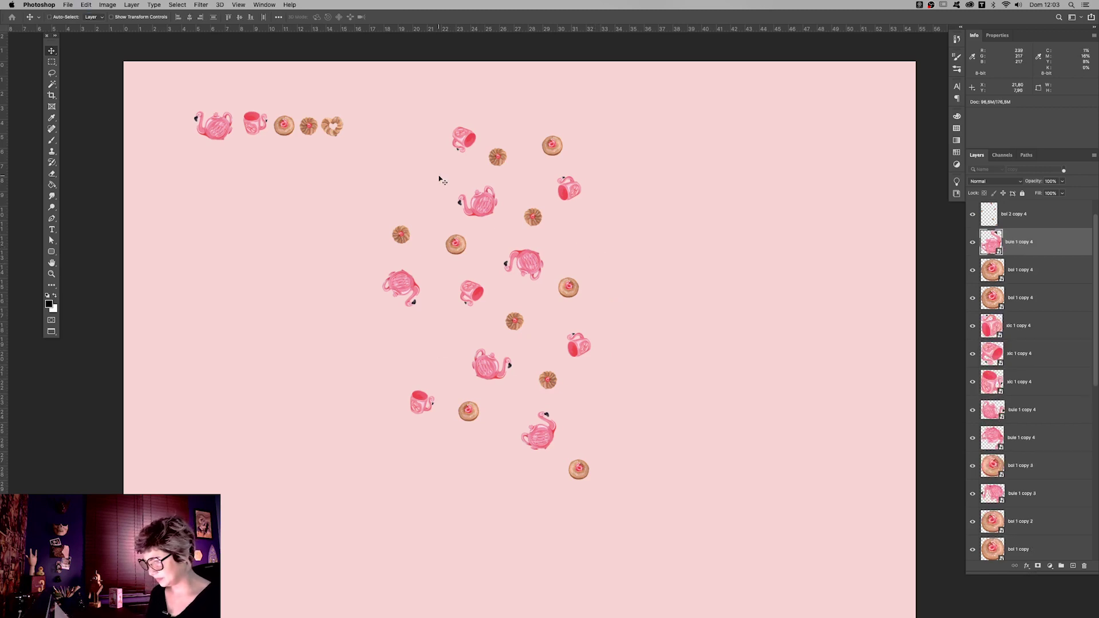
key("ctrl+e")
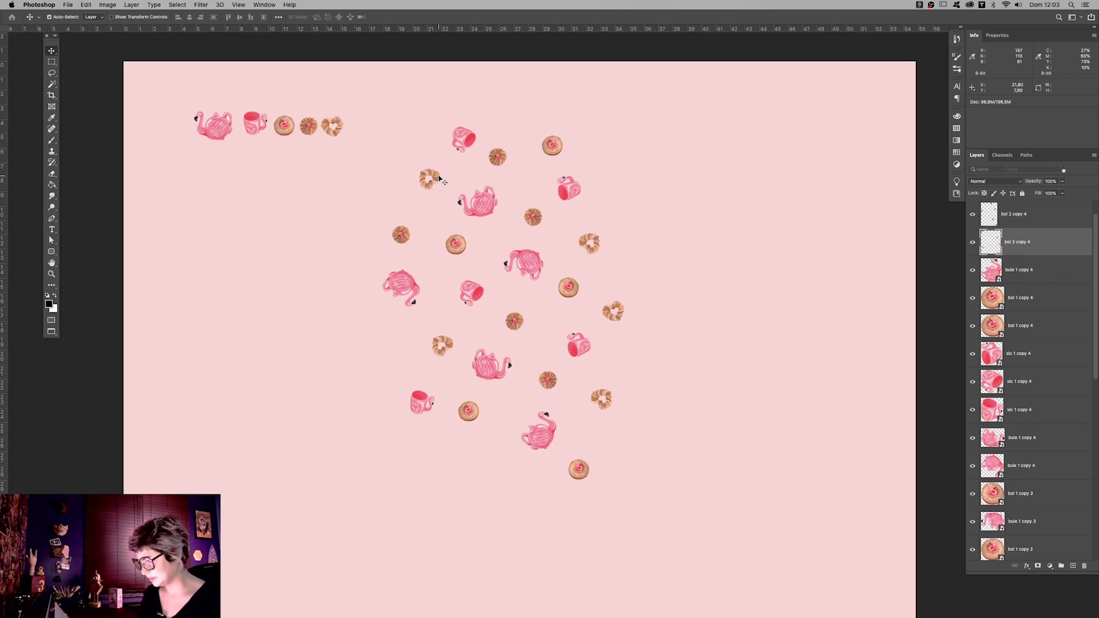
- Merge the four bol 1 donut copies into one layer
left_click_drag(557, 149, 572, 143)
key("ctrl+z")
left_click(556, 379, "shift")
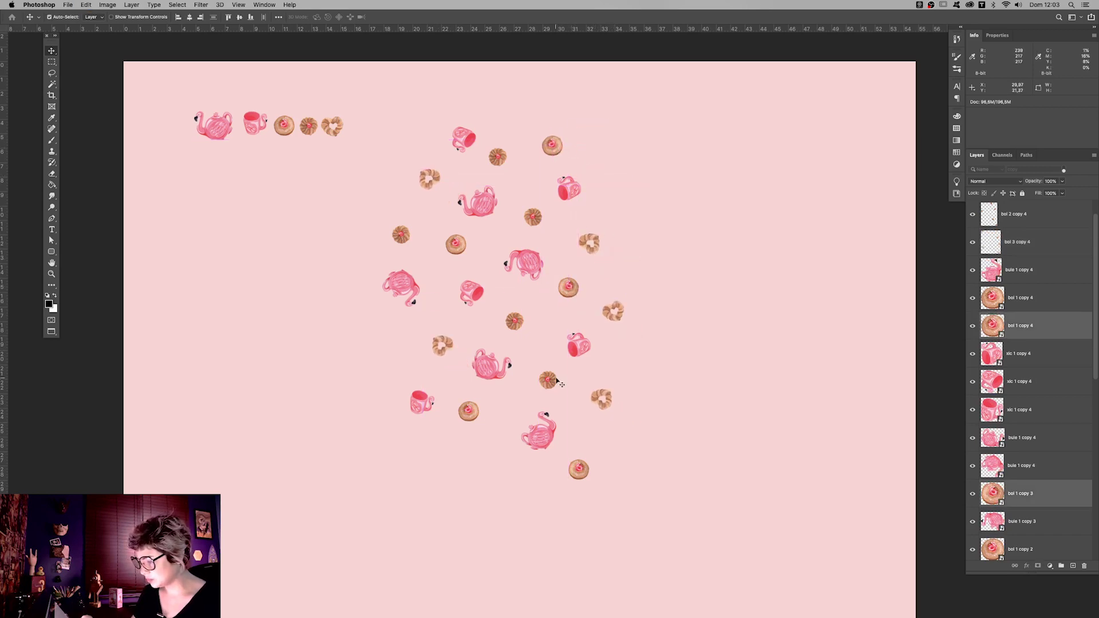
left_click(474, 414, "shift")
left_click(457, 245, "shift")
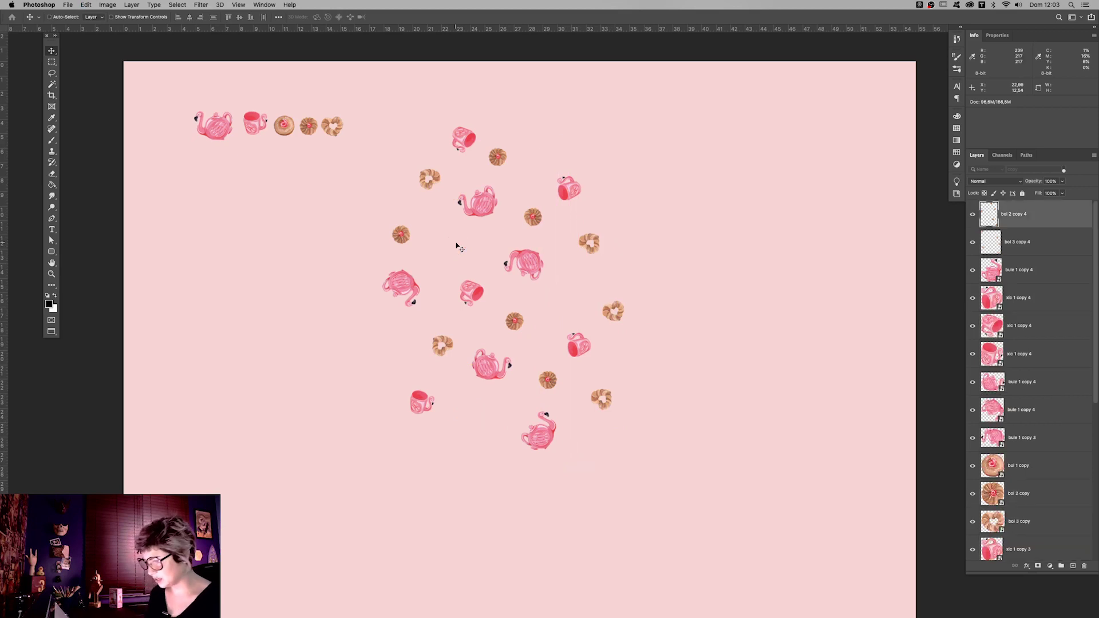
key("ctrl+e")
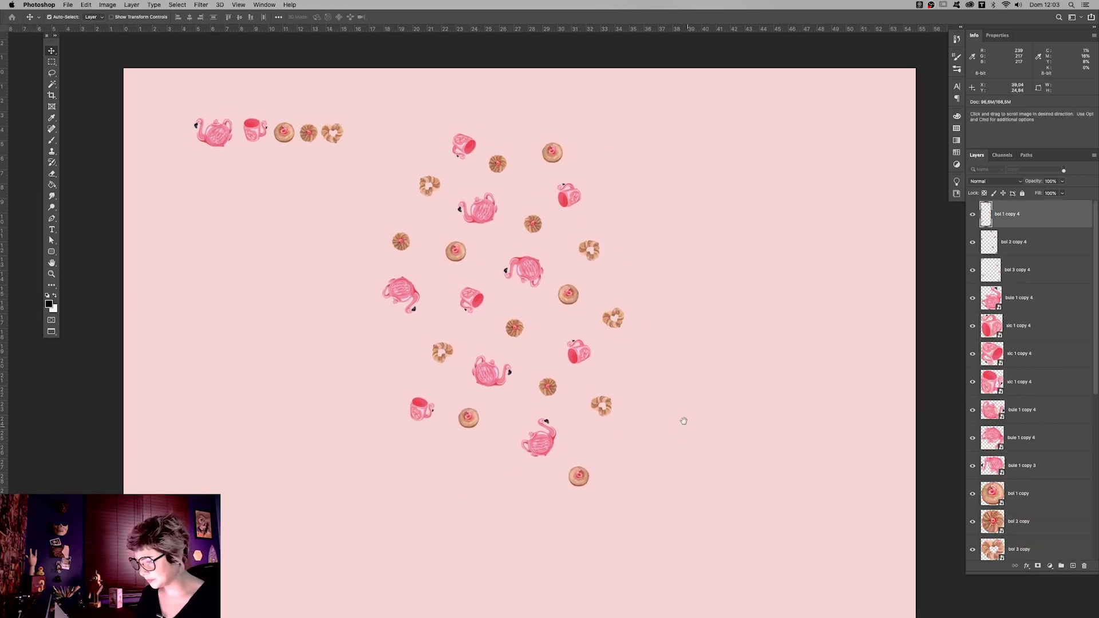
- Merge the three mug copies into one layer
scroll(675, 389, "right", 1)
left_click(538, 394)
left_click(468, 293, "shift")
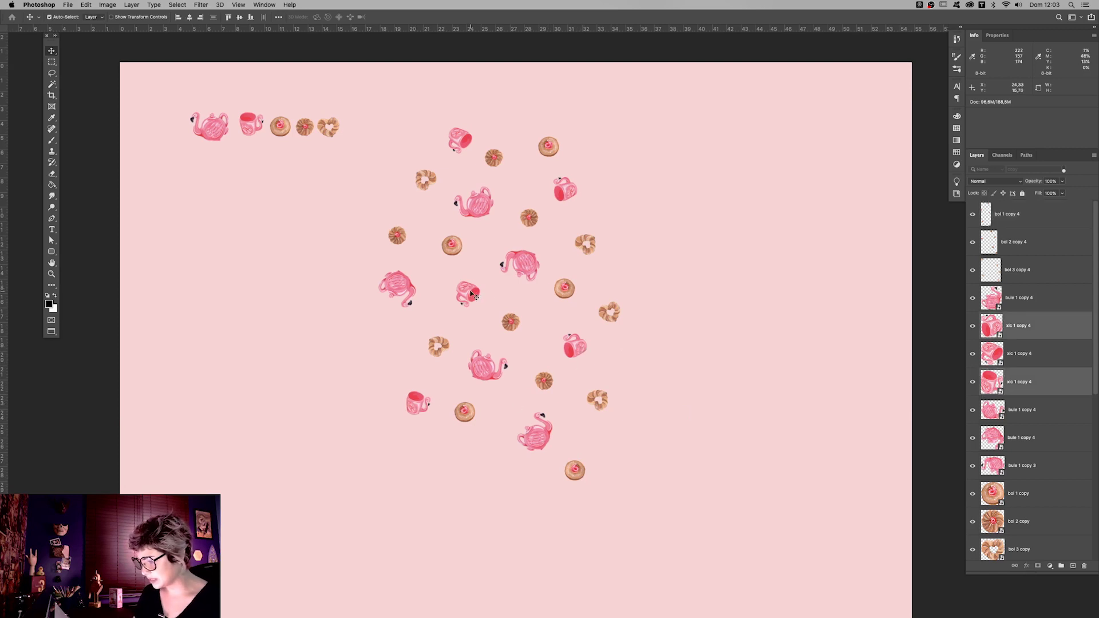
left_click(564, 189, "shift")
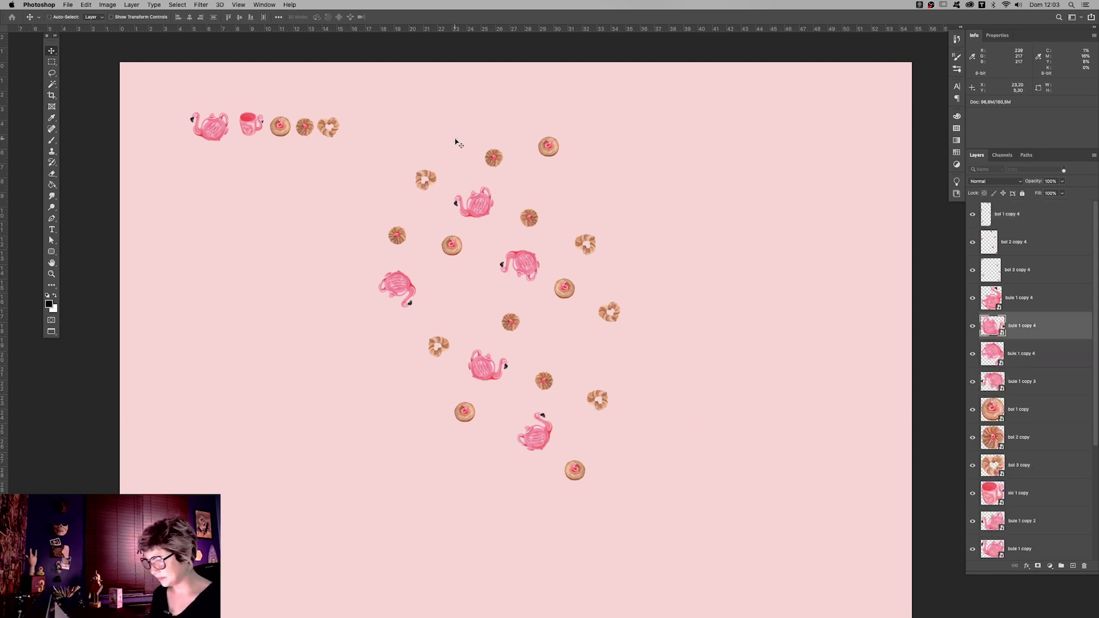
key("ctrl")
key("ctrl+e")
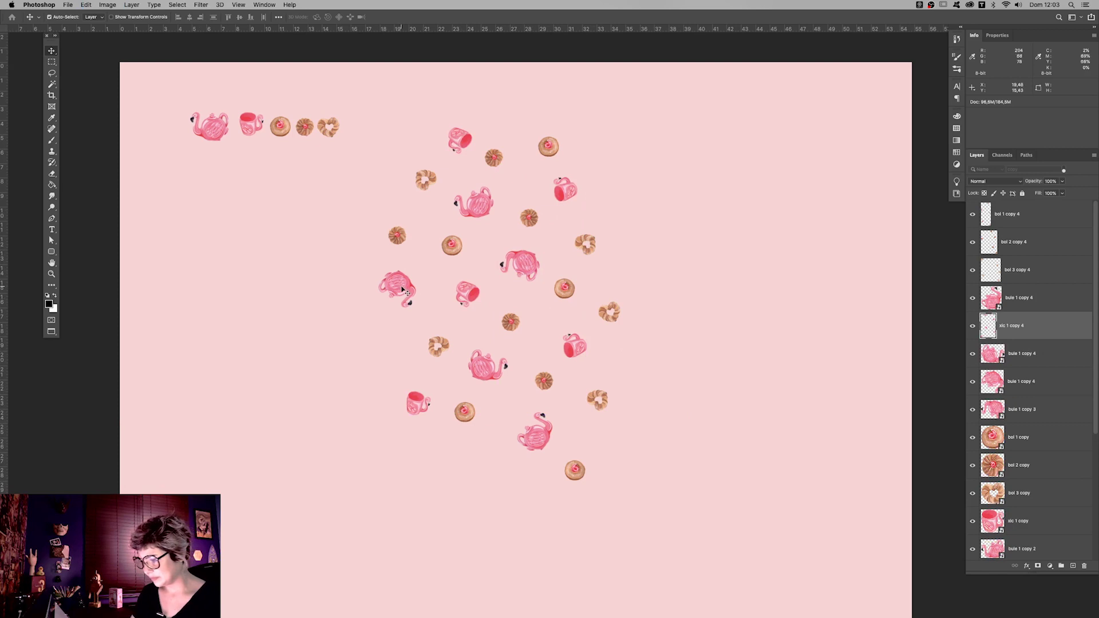
- Select the five flamingo teapot copies, restoring them after an accidental delete
left_click(402, 289)
left_click(520, 265, "shift")
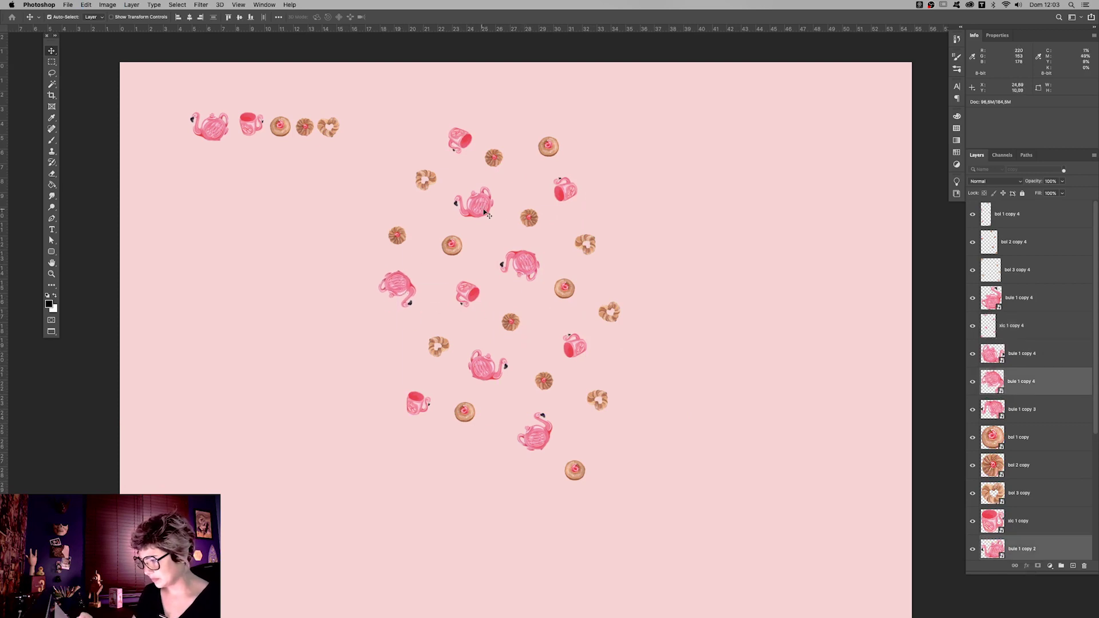
left_click(487, 365, "shift")
left_click(530, 421, "shift")
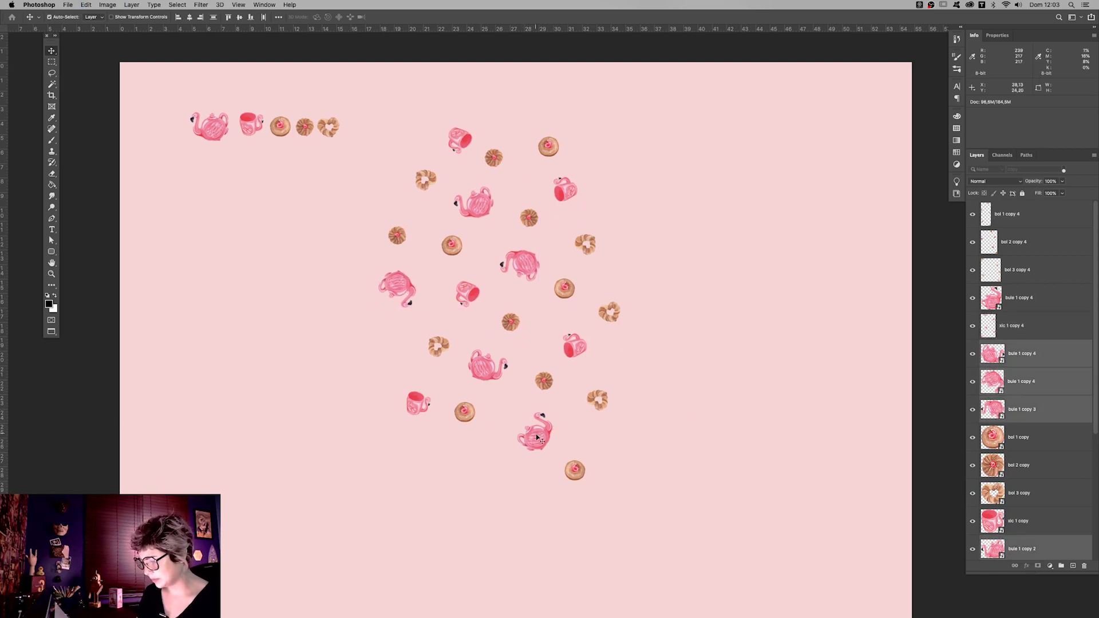
left_click(532, 426, "shift")
key("Delete")
key("ctrl+z")
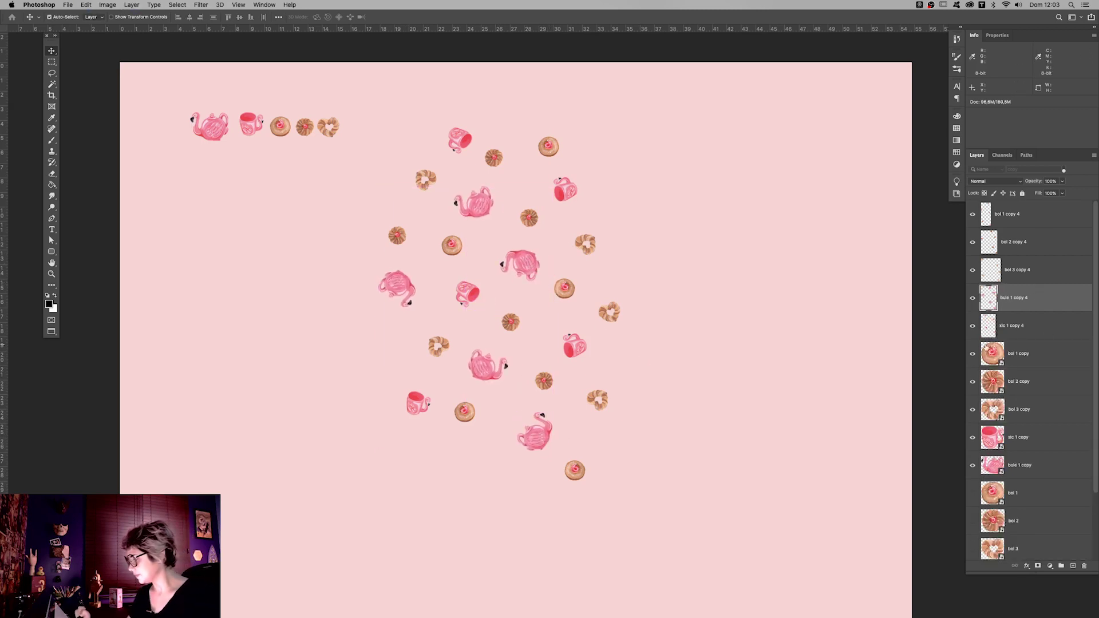
- Zoom out to the whole page and select all five merged copy layers
key("alt+bracketleft")
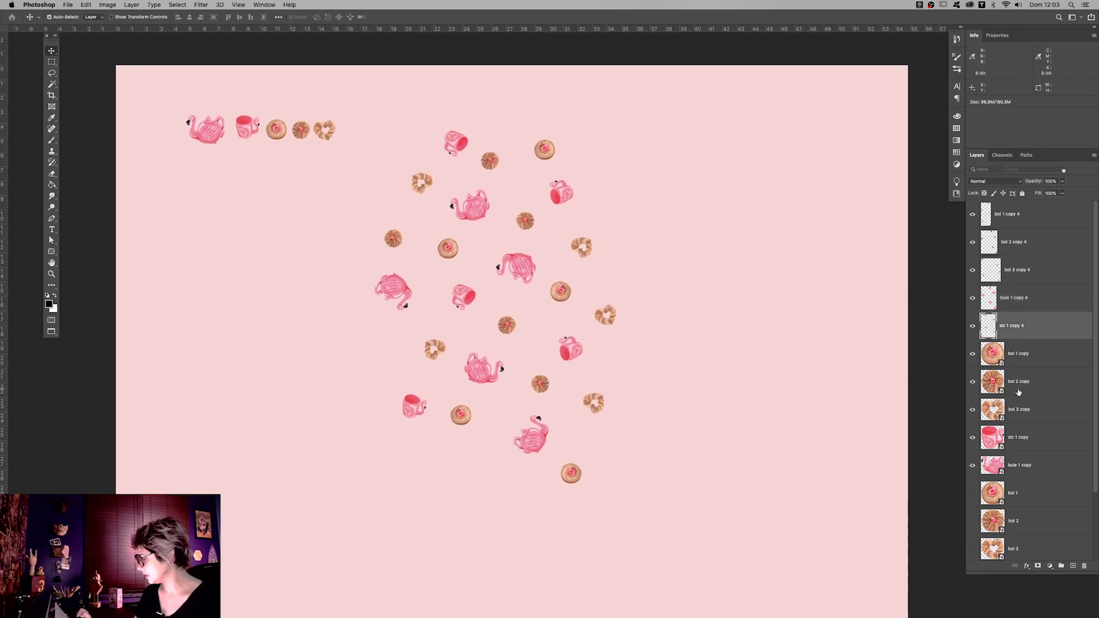
key("z")
left_click_drag(699, 417, 665, 424)
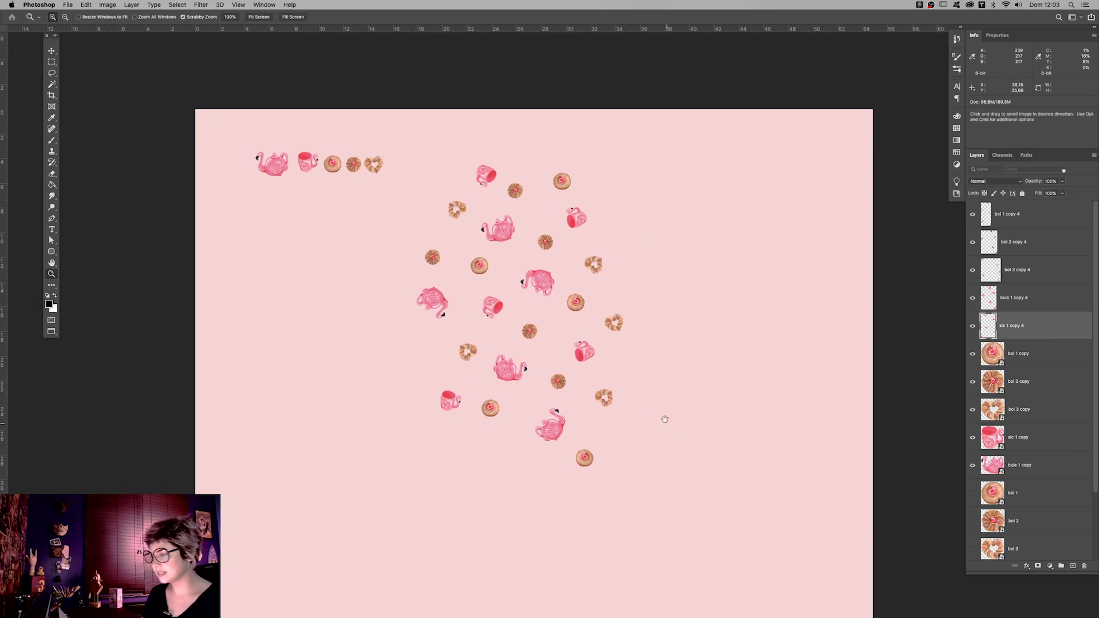
left_click_drag(664, 419, 671, 404)
left_click_drag(659, 357, 630, 337)
key("v")
left_click(1050, 213)
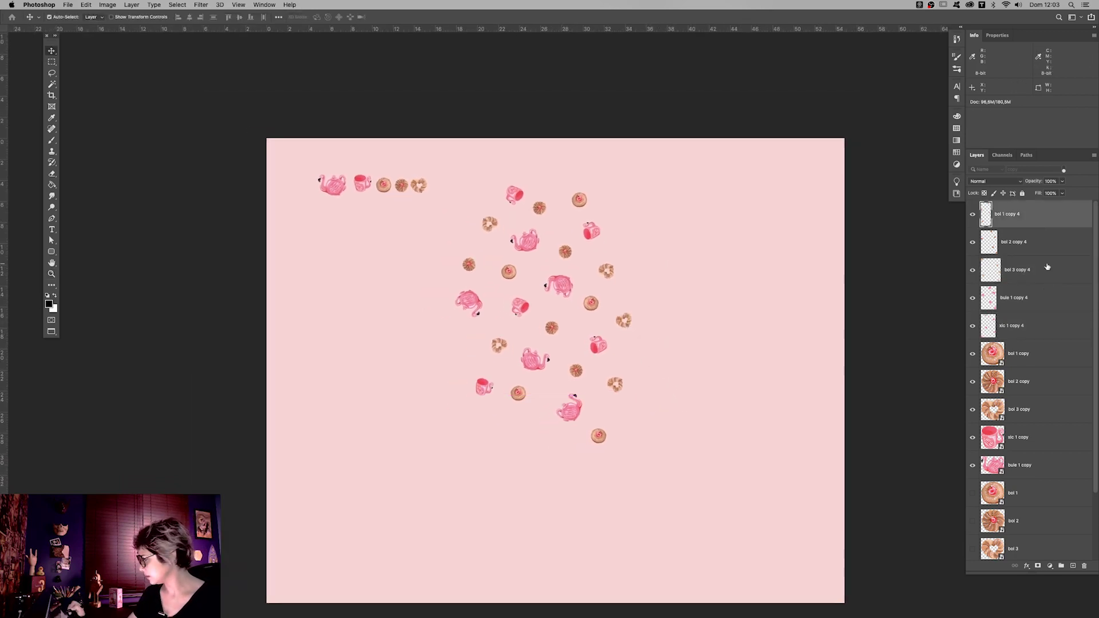
- Shift the five merged copy layers together with Free Transform and commit
left_click(1051, 335, "shift")
key("ctrl+t")
key("Return")
left_click_drag(635, 335, 615, 366)
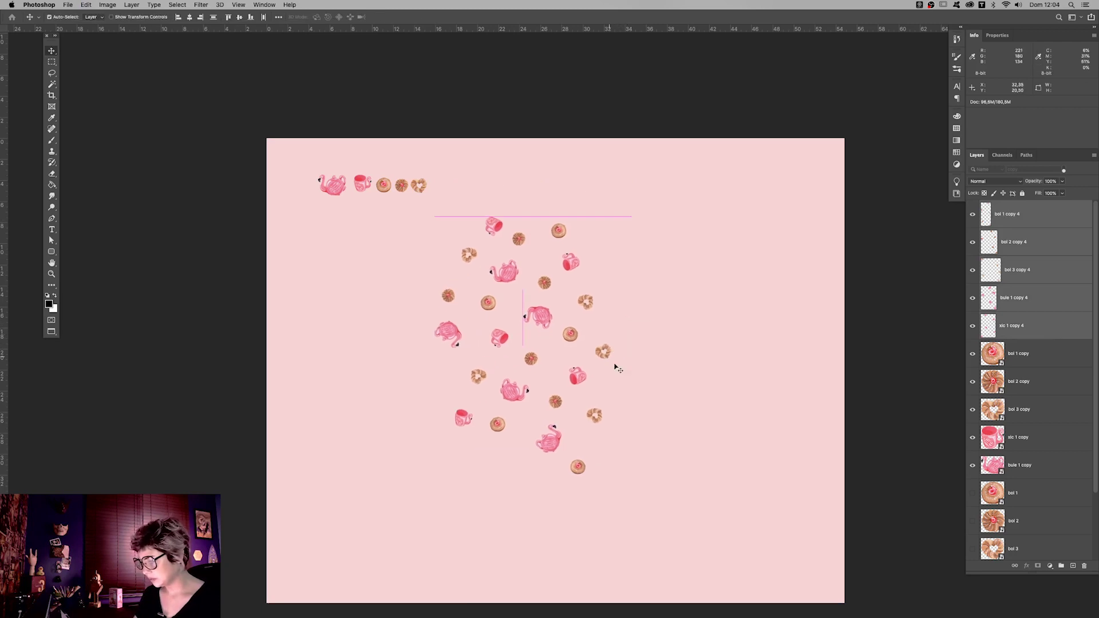
scroll(615, 365, "down", 2)
- Marquee the area at the tile's left edge, then deselect it
key("m")
left_click_drag(423, 142, 487, 474)
key("v")
key("ctrl+d")
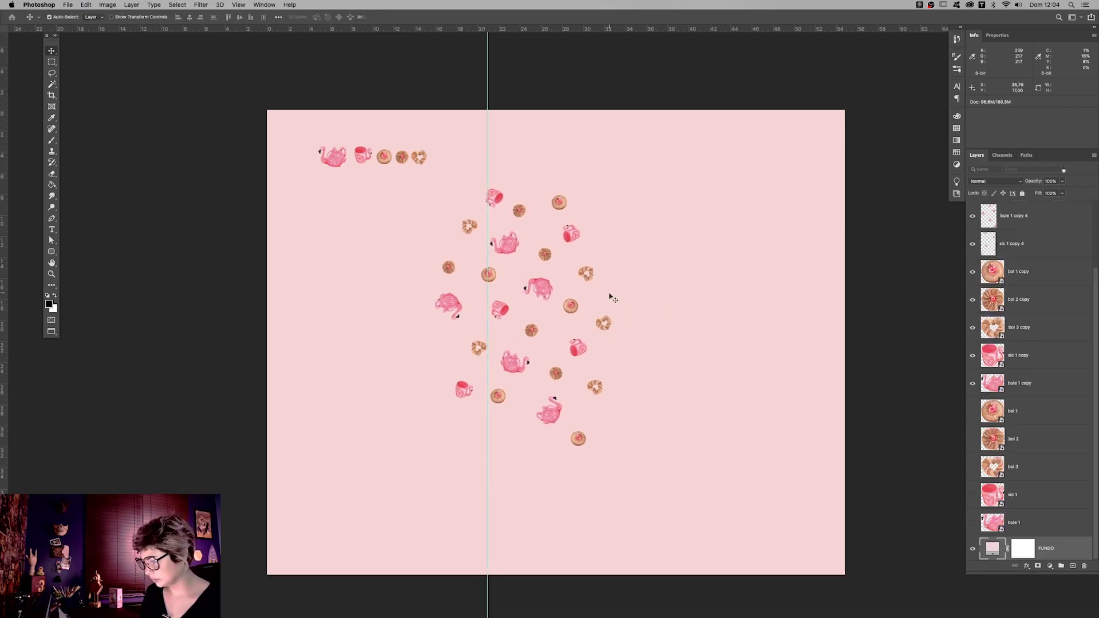
- Select the area left of the left guide and move the cut-off donut piece to the right edge
key("m")
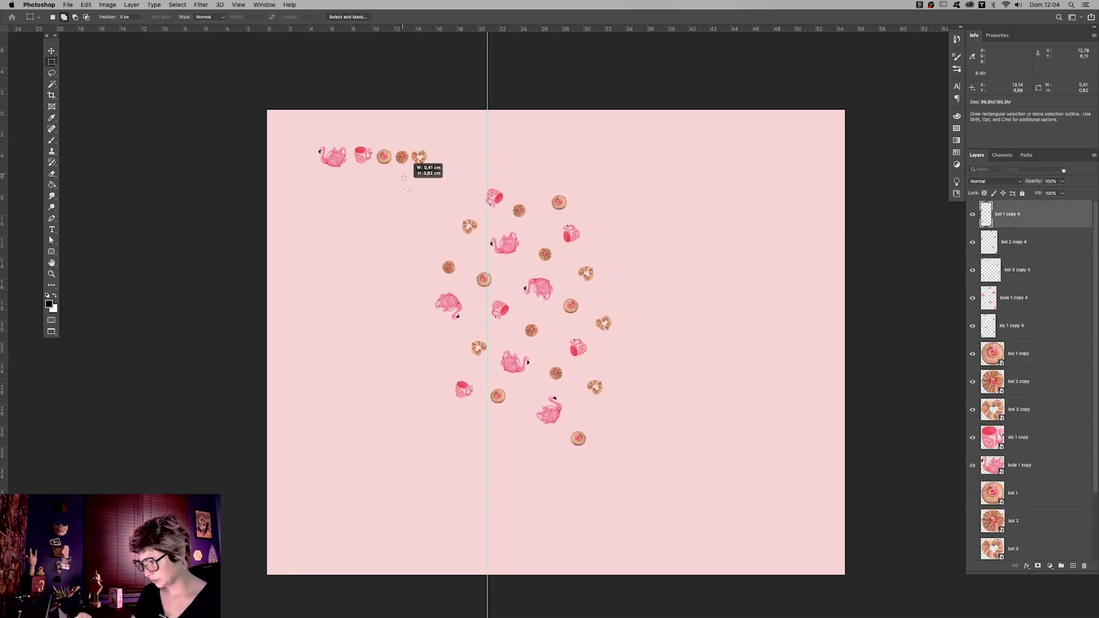
left_click_drag(402, 178, 483, 473)
key("v")
left_click_drag(448, 305, 644, 475)
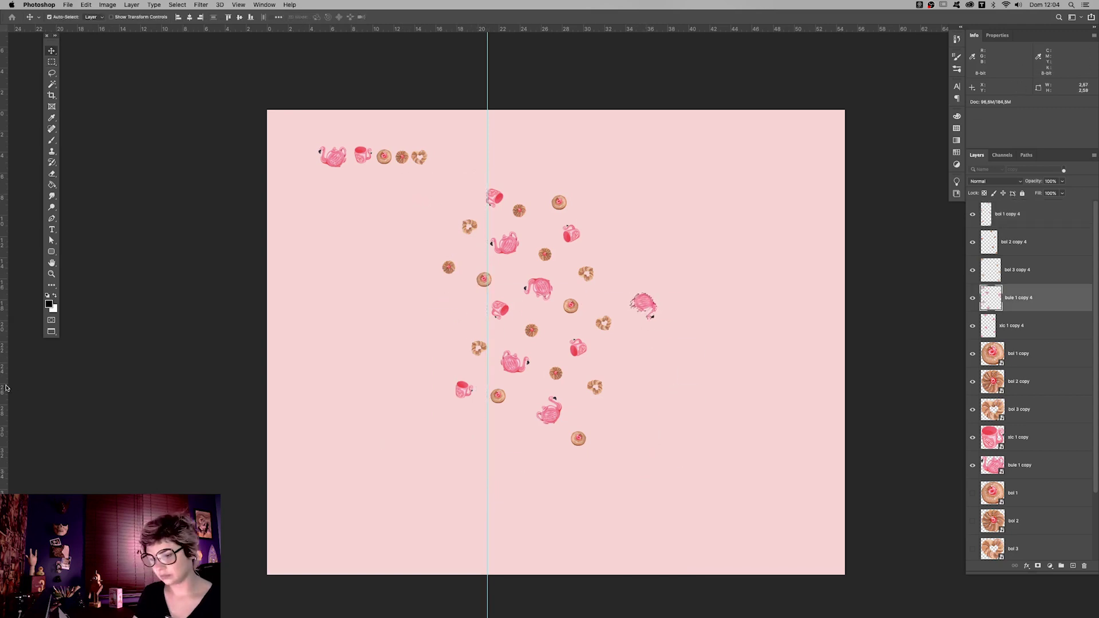
key("ctrl+z")
left_click_drag(493, 277, 659, 452)
- Add a guide at the tile's right edge and move the teapot piece over to it
left_click_drag(3, 292, 665, 292)
left_click(446, 311)
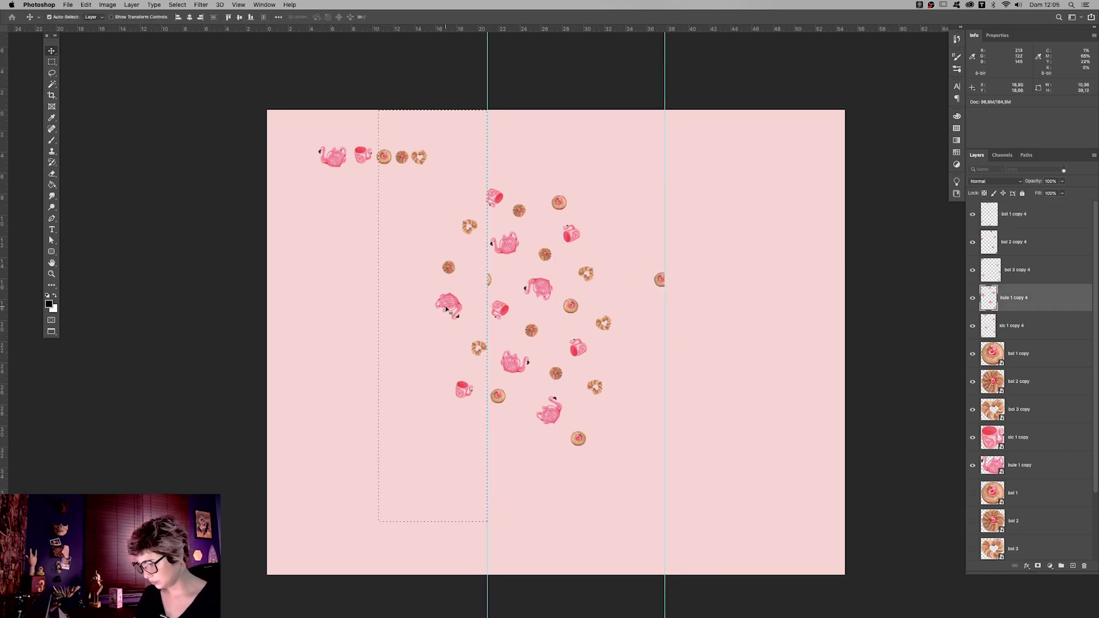
mouse_move(445, 311)
left_mouse_down()
mouse_move(622, 311)
mouse_move(611, 277)
left_mouse_up()
- Move the bol 3 donuts left of the guide over to the right side
scroll(628, 354, "up", 2)
scroll(572, 344, "left", 1)
left_click(436, 338)
key("m")
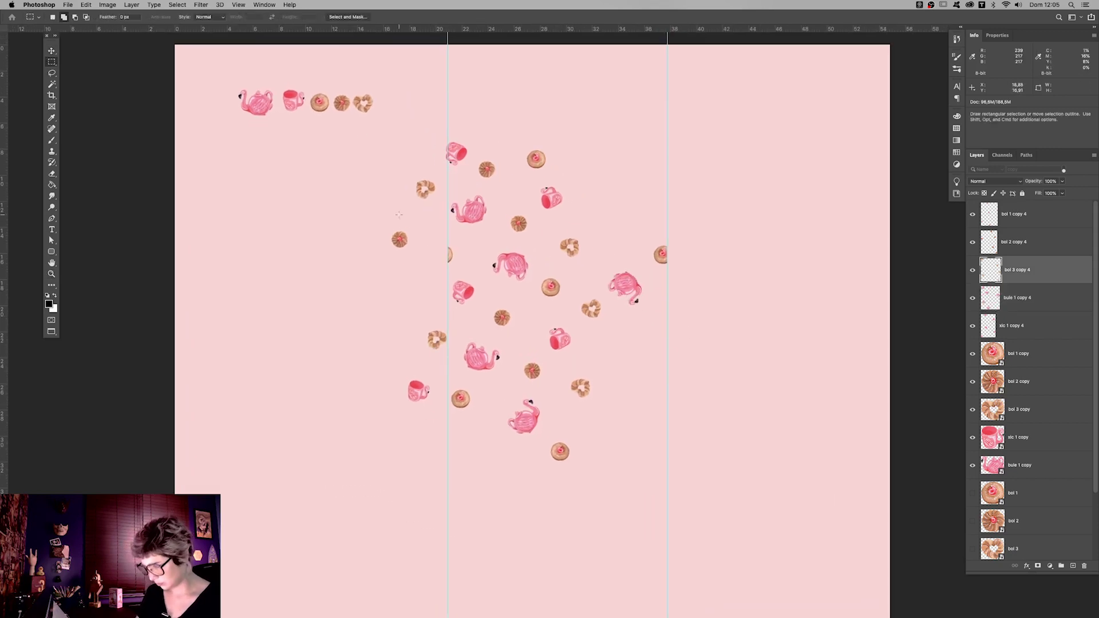
left_click_drag(343, 130, 449, 490)
key("v")
left_click_drag(436, 339, 656, 339)
left_click_drag(607, 374, 610, 380)
- Move the bol 2 donut and the mug left of the guide to the right side
key("m")
left_click_drag(346, 135, 449, 507)
key("v")
left_click_drag(401, 245, 621, 245)
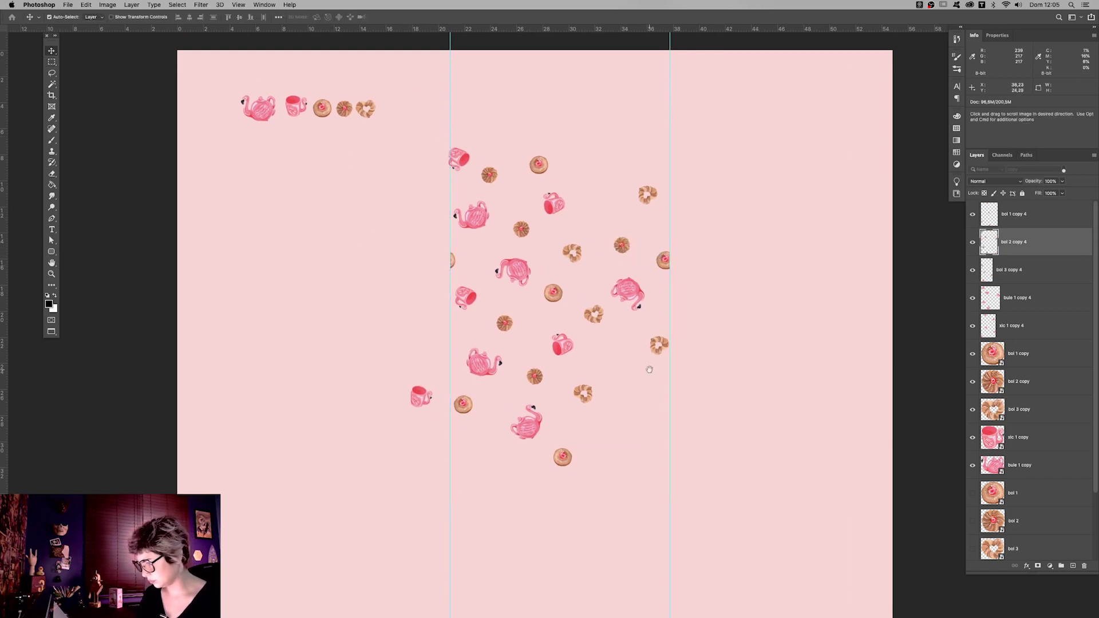
key("m")
left_click_drag(376, 122, 450, 491)
key("v")
left_click_drag(421, 397, 640, 398)
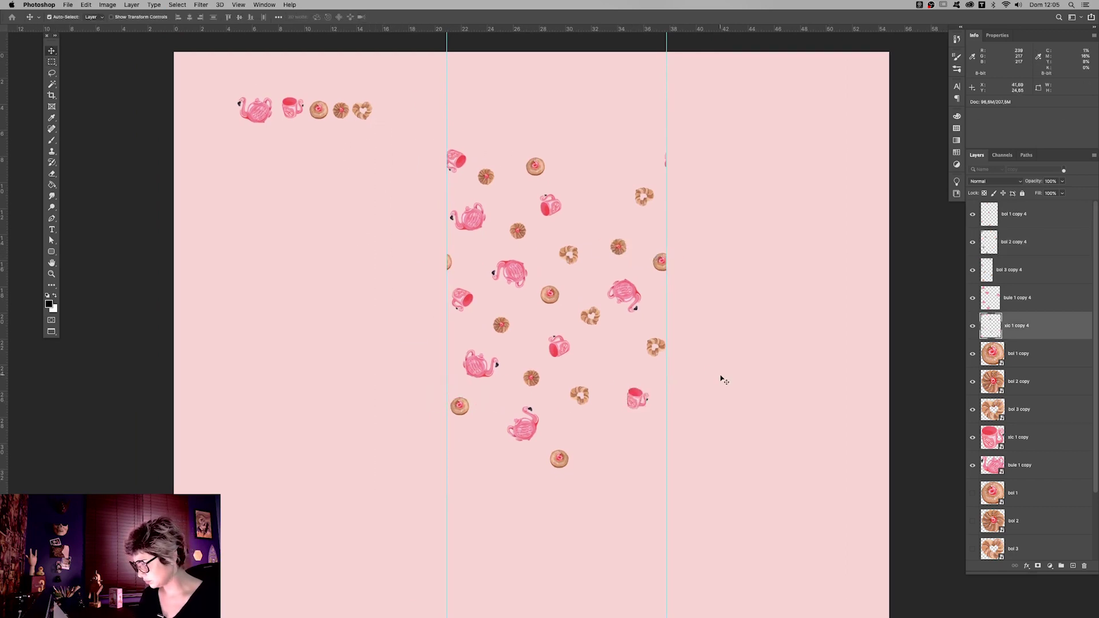
- Add a horizontal guide at the tile's top edge and adjust the zoom
mouse_move(723, 380)
left_mouse_down()
mouse_move(689, 381)
mouse_move(689, 321)
left_mouse_up()
key("v")
scroll(697, 325, "up", 2)
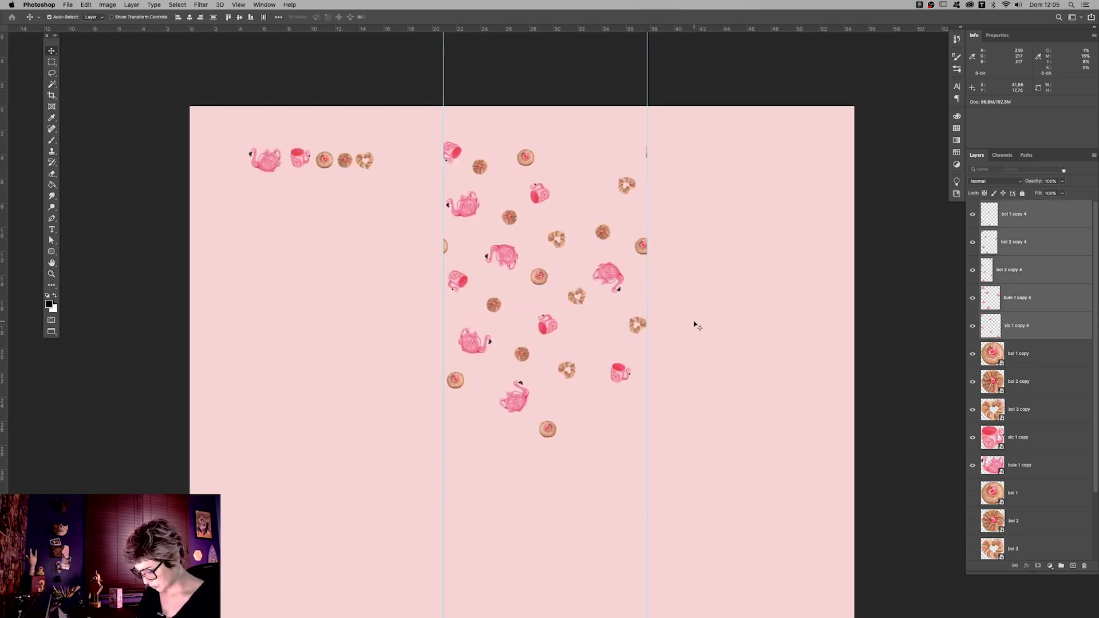
key("z")
left_click_drag(689, 29, 687, 232)
key("ctrl+plus")
key("ctrl+minus")
key("ctrl+minus")
- Shift the cut-off donut strip at the top edge down one tile height, then select the five pattern layers
key("m")
left_click_drag(391, 67, 593, 83)
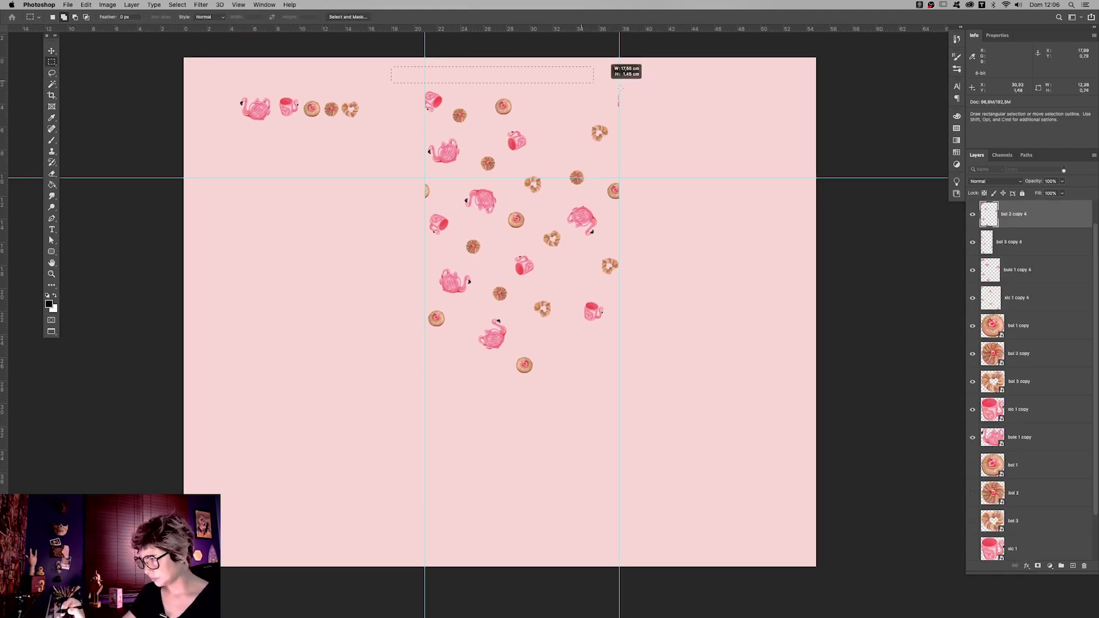
key("v")
left_click_drag(584, 176, 585, 448)
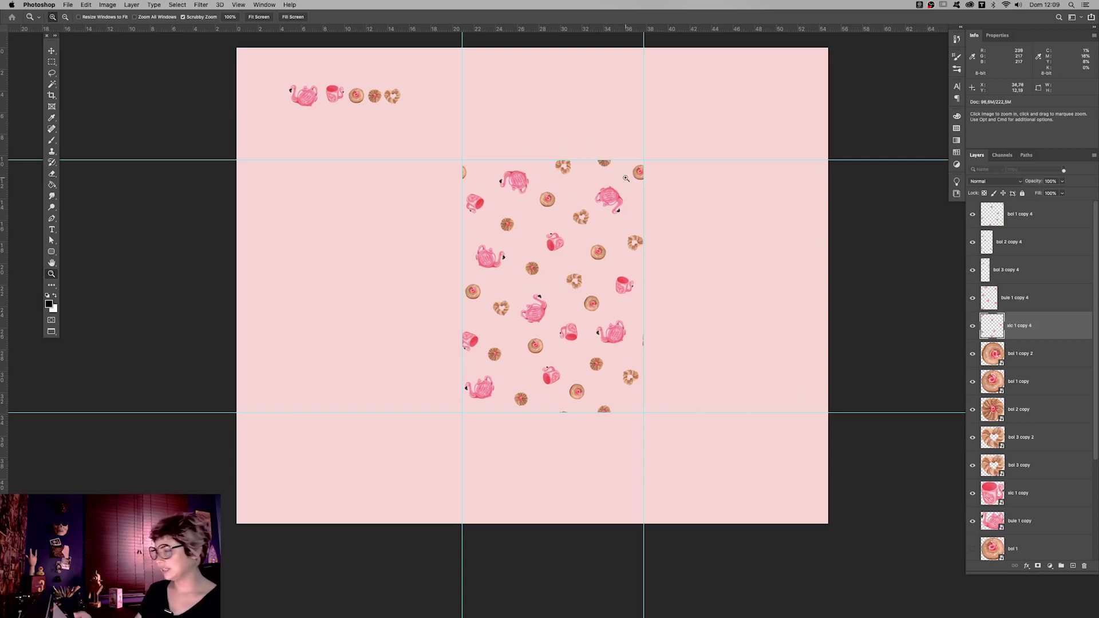
left_click(1045, 270, "shift")
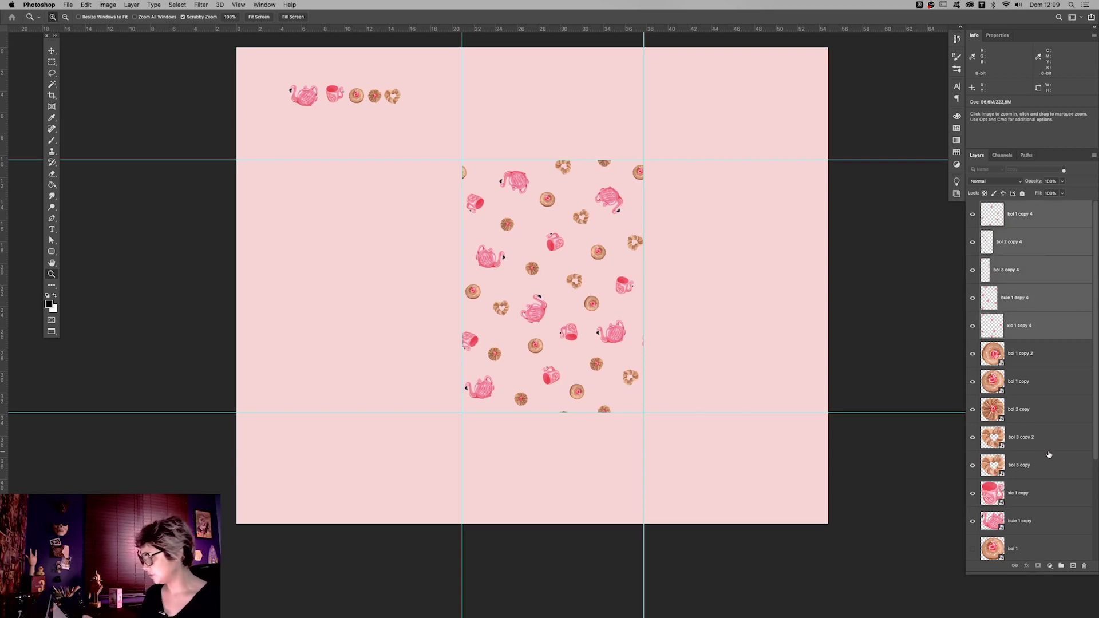
- Group the five pattern layers and toggle the group's visibility to compare
key("ctrl+g")
left_click(971, 206)
left_click(971, 205)
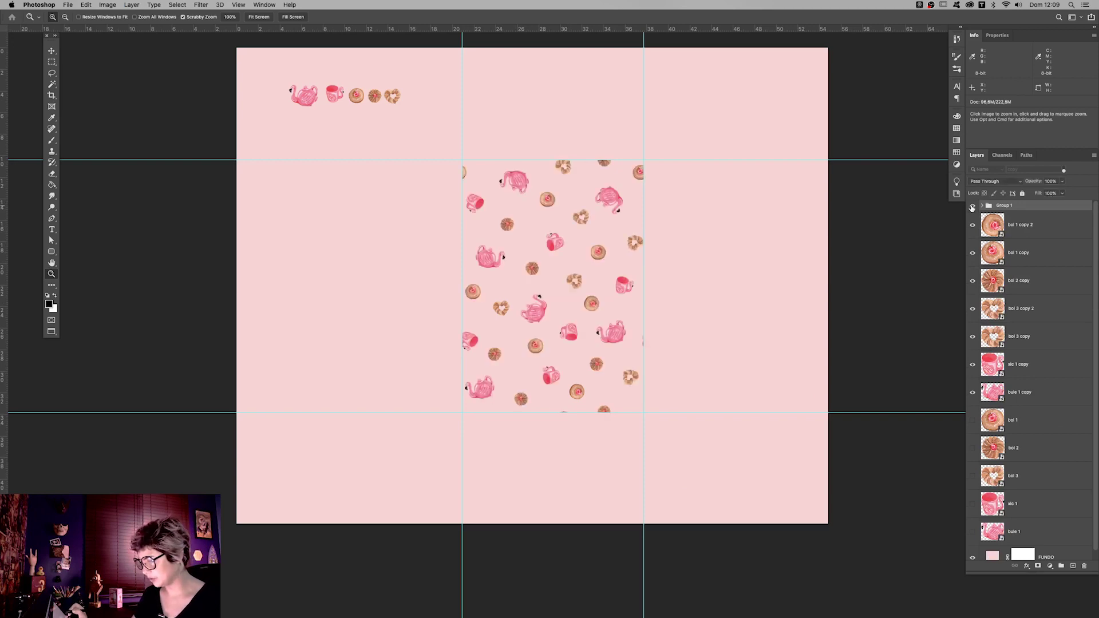
left_click(981, 206)
key("v")
left_click(972, 206)
- Merge the stray cookie copy into its matching pattern layer
left_click(504, 313)
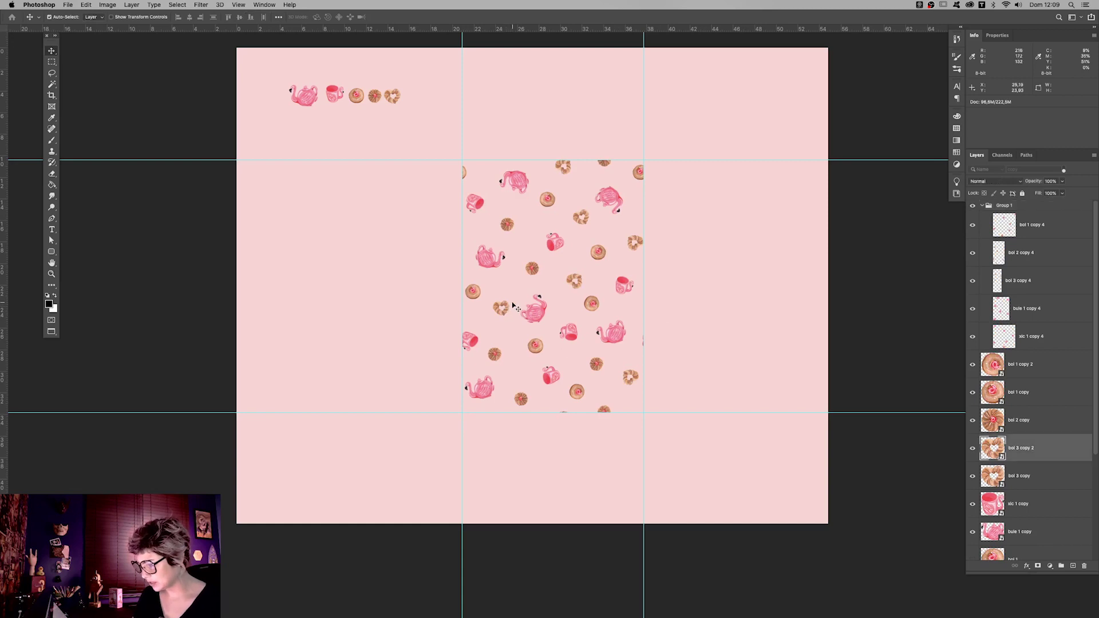
left_click(580, 288, "shift")
key("ctrl+e")
left_click(972, 206)
left_click(973, 206)
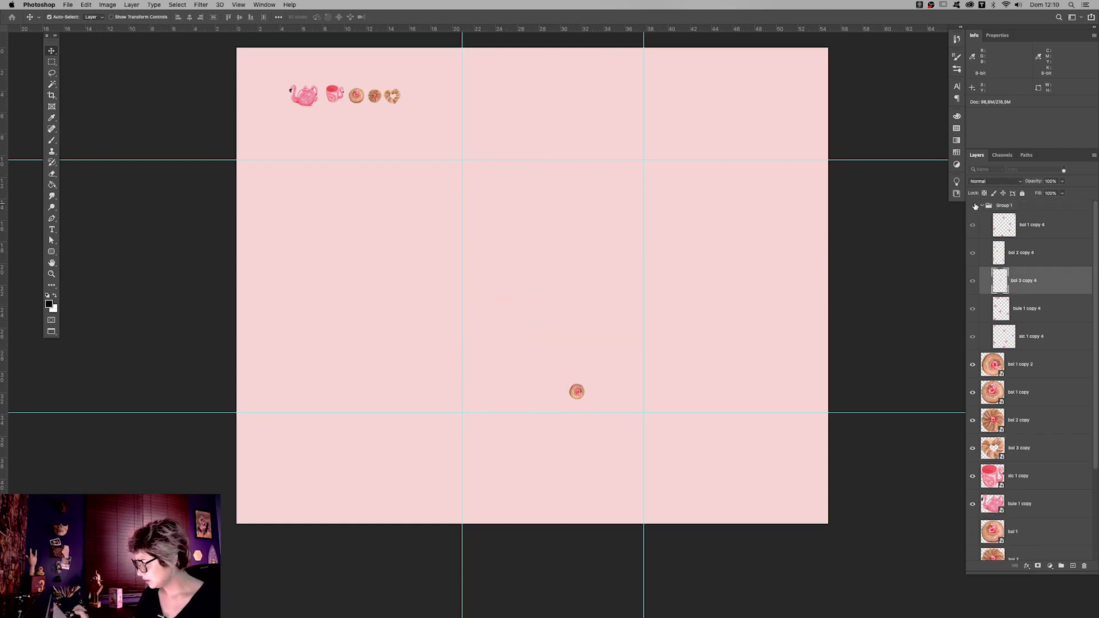
left_click(972, 205)
- Merge the stray donut copy into its matching pattern layer and check the result
left_click(582, 391)
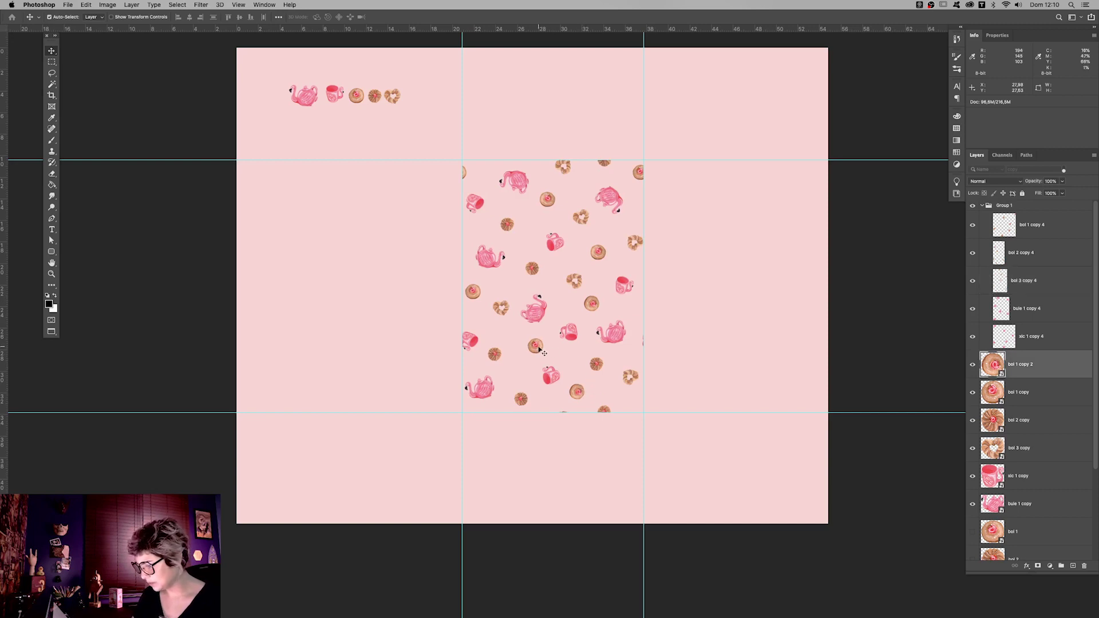
left_click(539, 349, "shift")
key("ctrl+e")
left_click(972, 206)
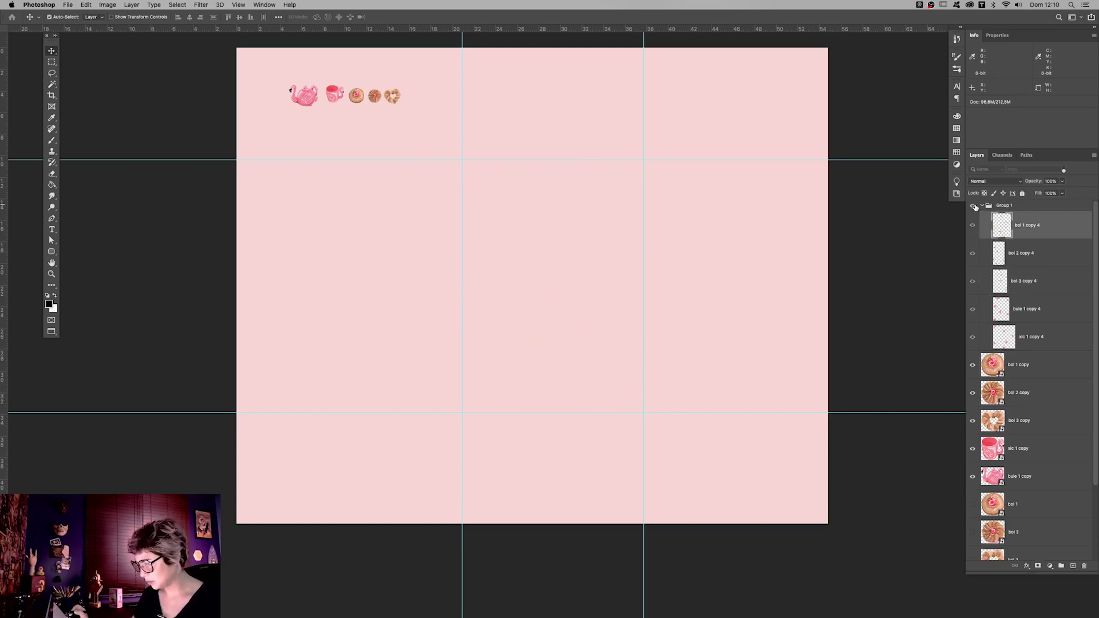
left_click(973, 205)
- Rename the pattern group Arte 01
double_click(1005, 205)
type("Arte 01")
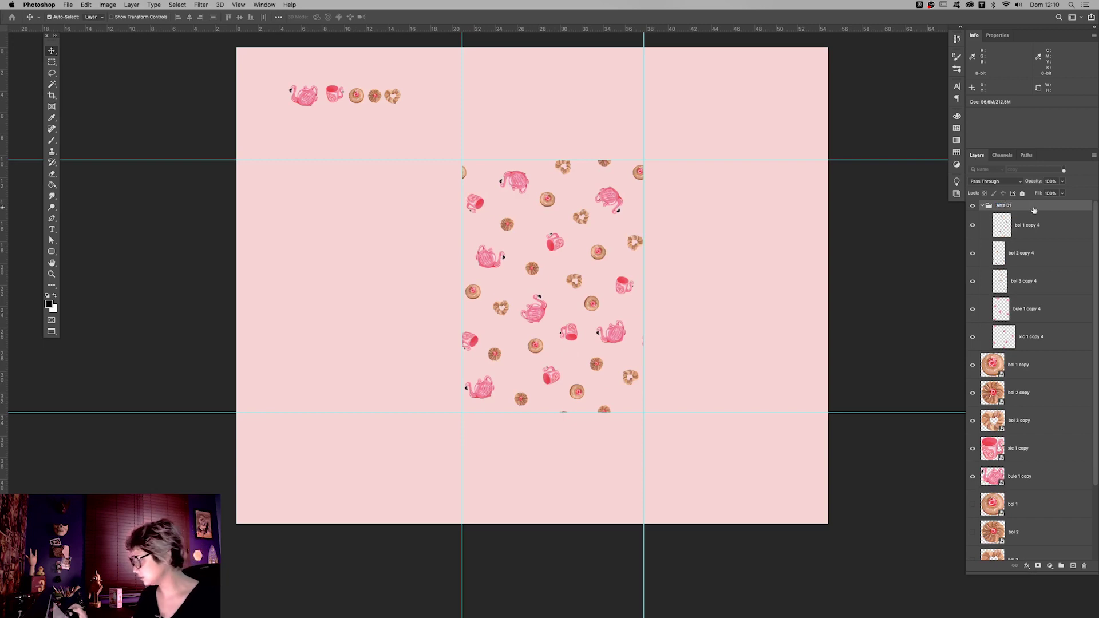
type("z")
scroll(595, 385, "up", 3)
- Crop outward to extend the canvas down and to the right
scroll(596, 384, "down", 2)
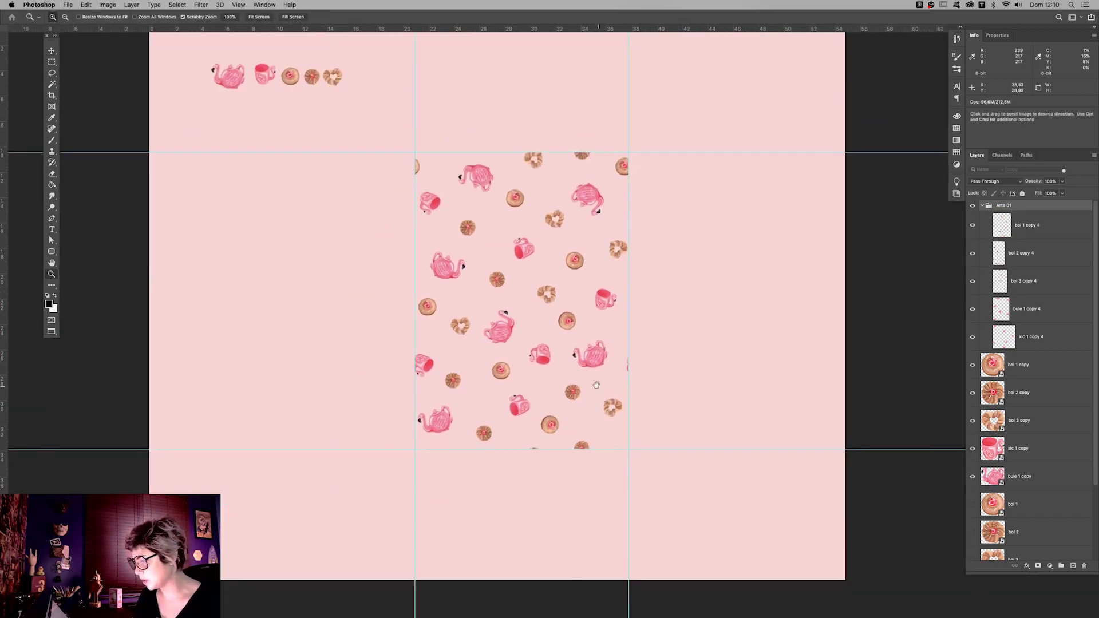
scroll(595, 385, "down", 2)
scroll(670, 395, "down", 1)
scroll(703, 437, "down", 2)
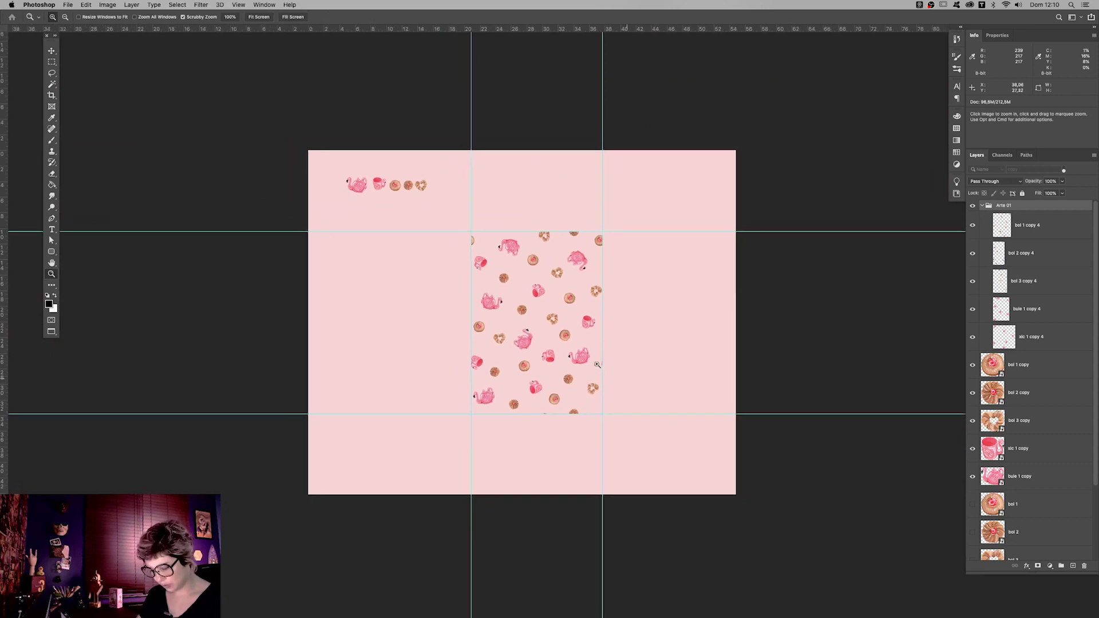
key("c")
left_click_drag(704, 418, 771, 481)
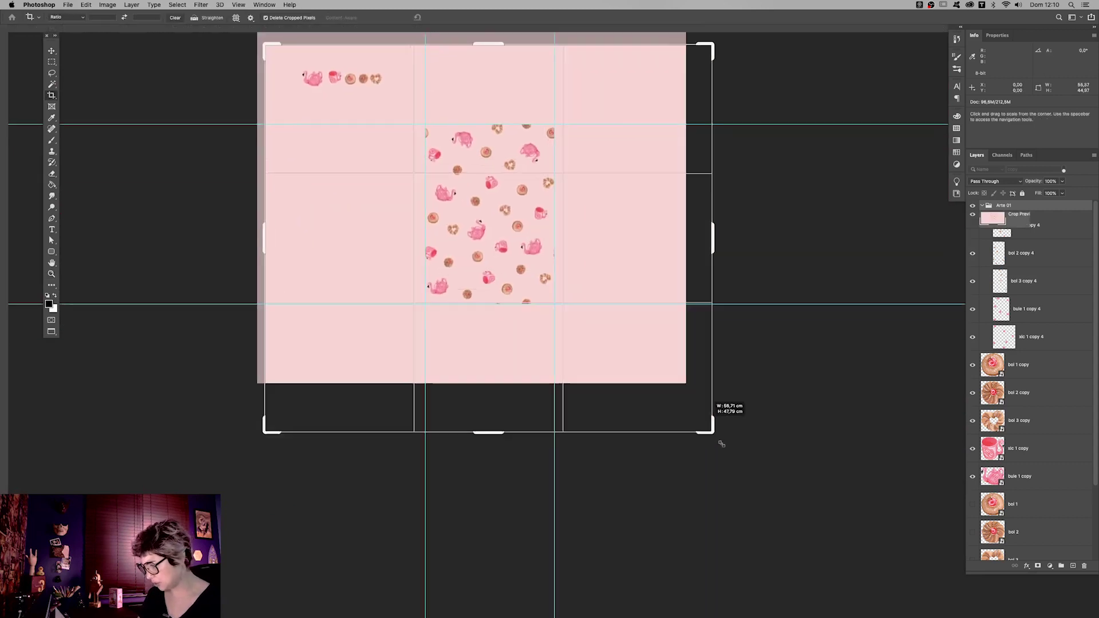
key("Return")
key("z")
scroll(574, 253, "up", 1)
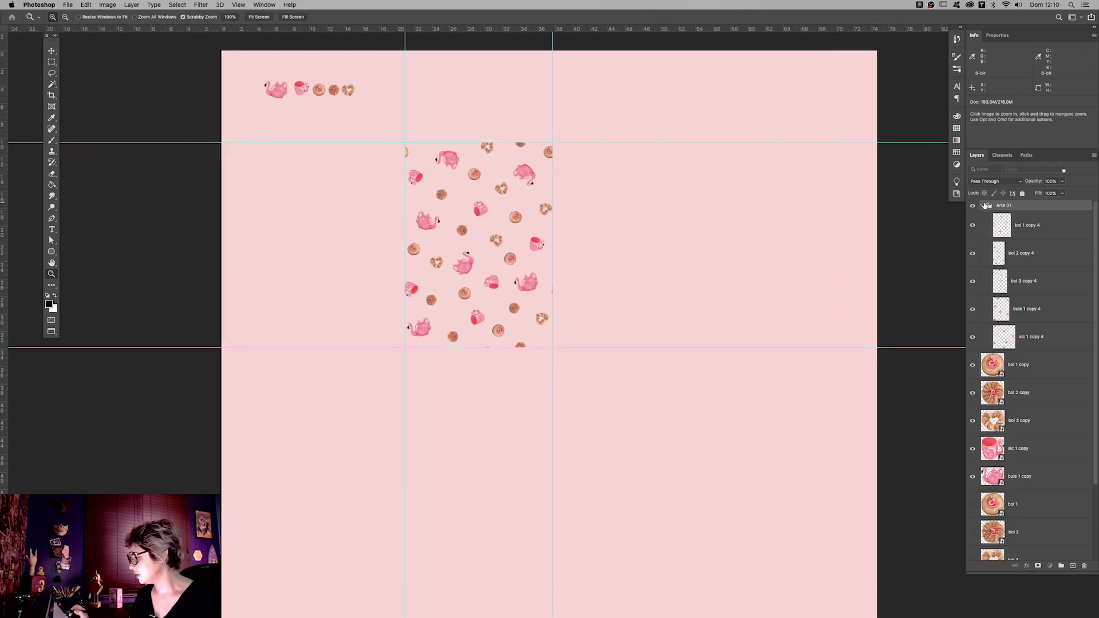
- Duplicate the collapsed Arte 01 group and merge the copy into one Arte 01 copy layer
left_click(982, 205)
scroll(780, 300, "up", 2)
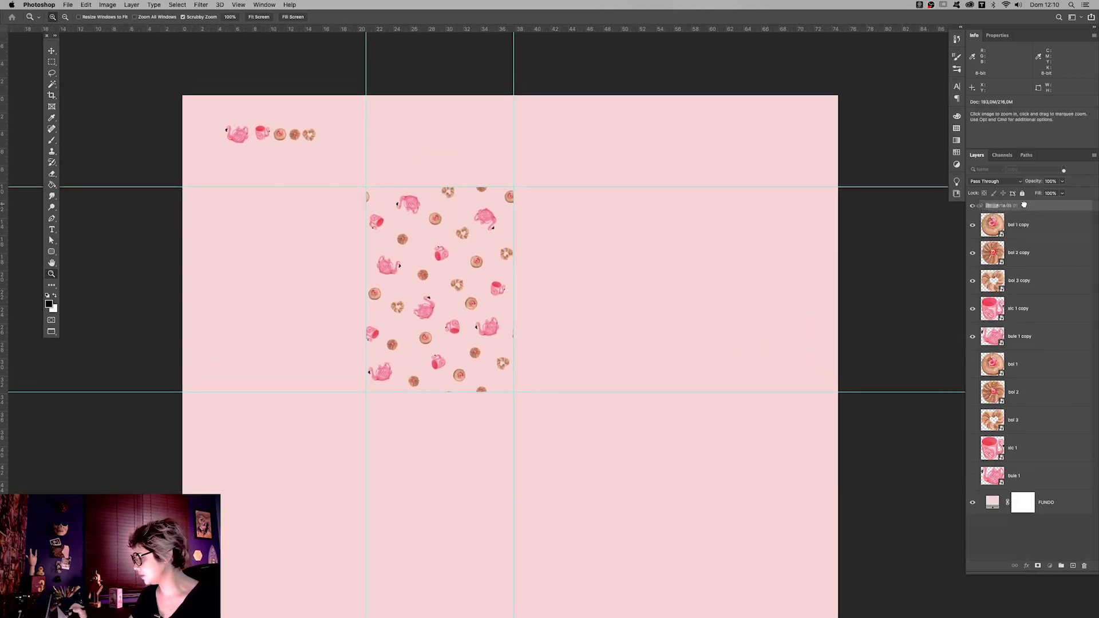
left_click_drag(1027, 202, 1073, 565)
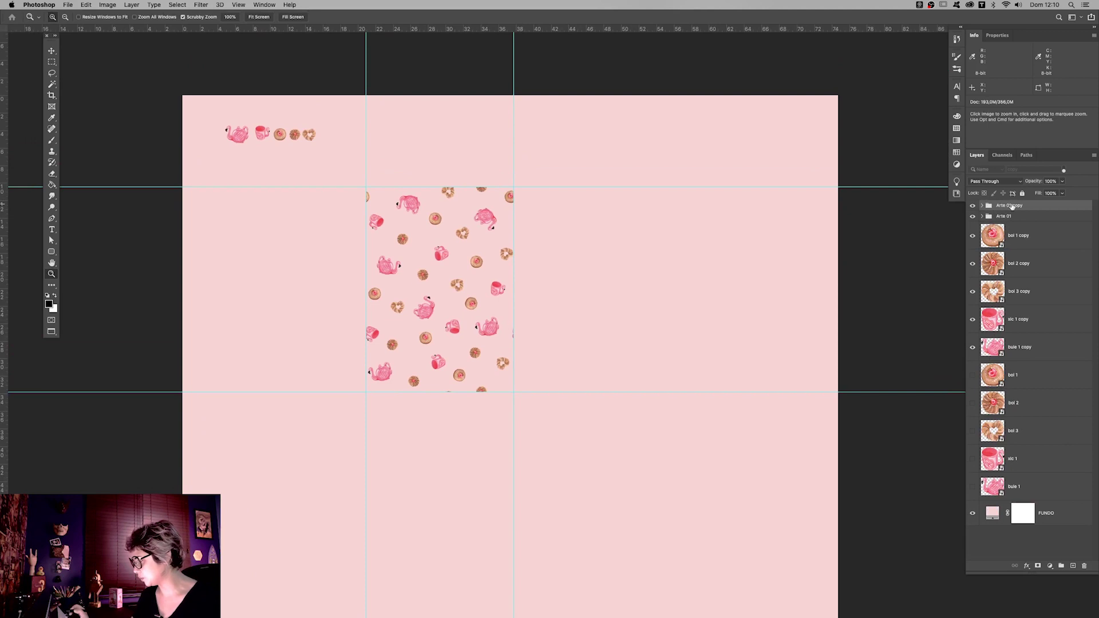
key("ctrl+e")
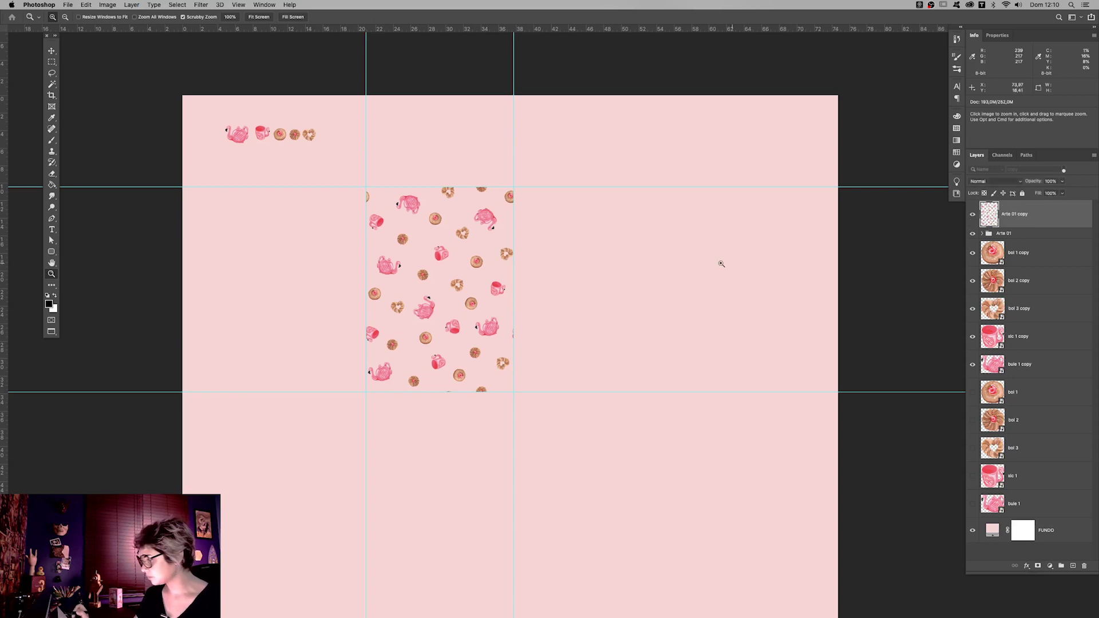
- Place tile copies beside and below the original to form the two-by-two grid
key("v")
left_click_drag(481, 267, 629, 266)
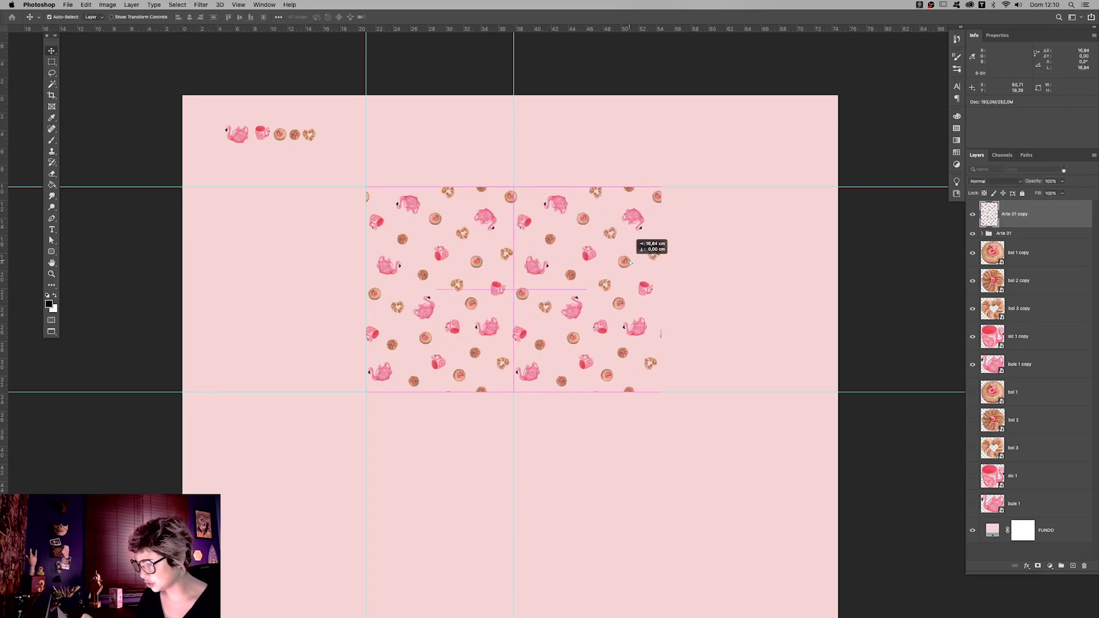
left_click_drag(658, 389, 680, 330)
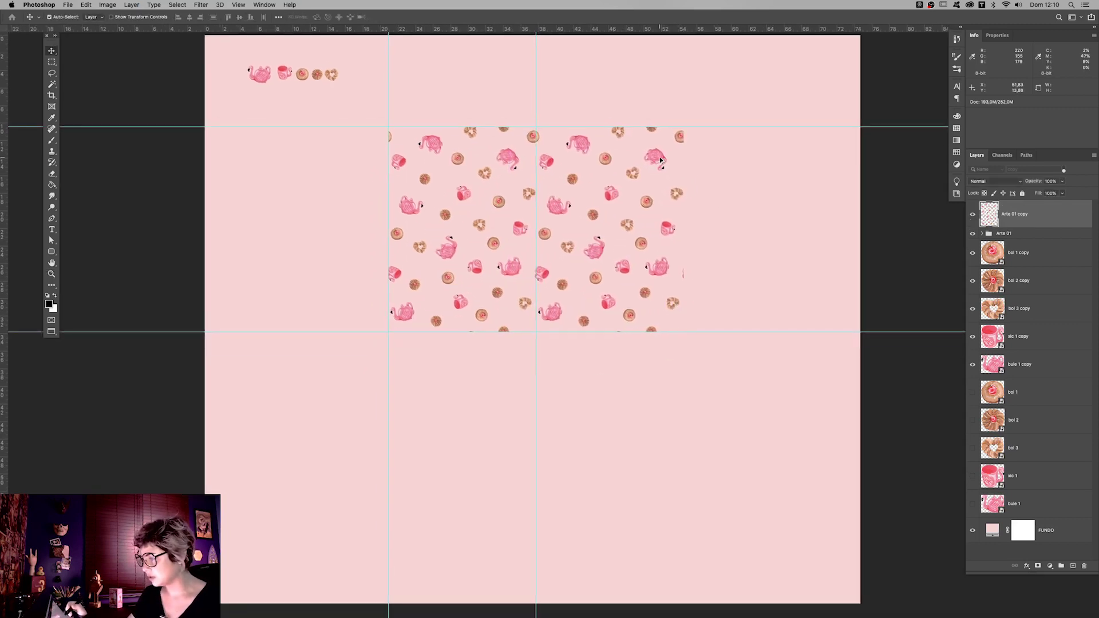
mouse_move(657, 165)
left_mouse_down()
mouse_move(662, 364)
mouse_move(513, 376)
left_mouse_up()
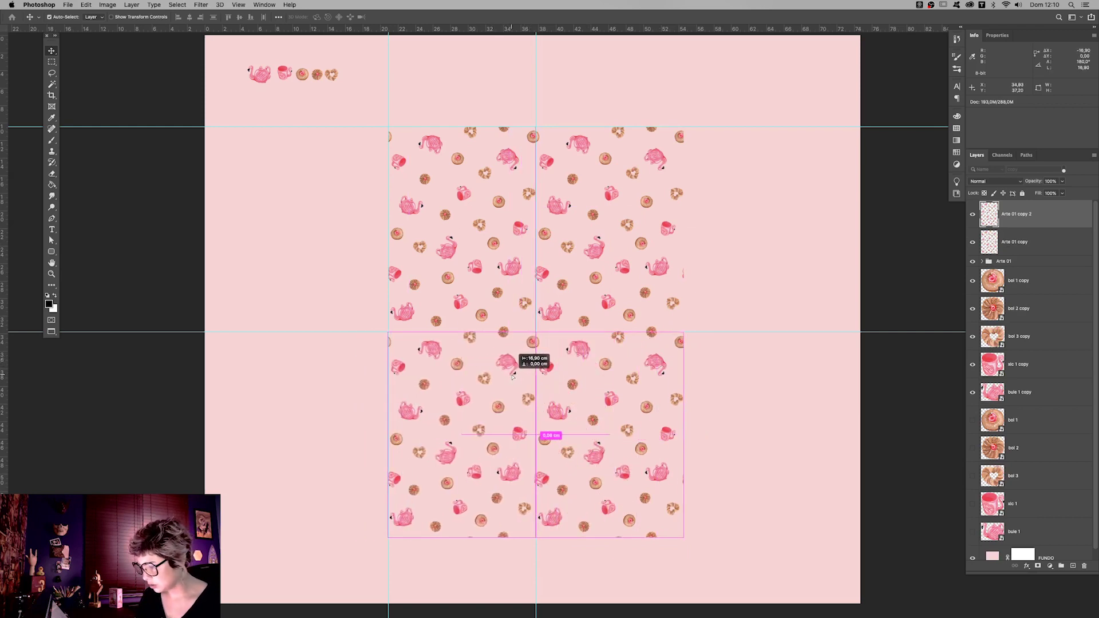
left_click_drag(513, 375, 511, 376)
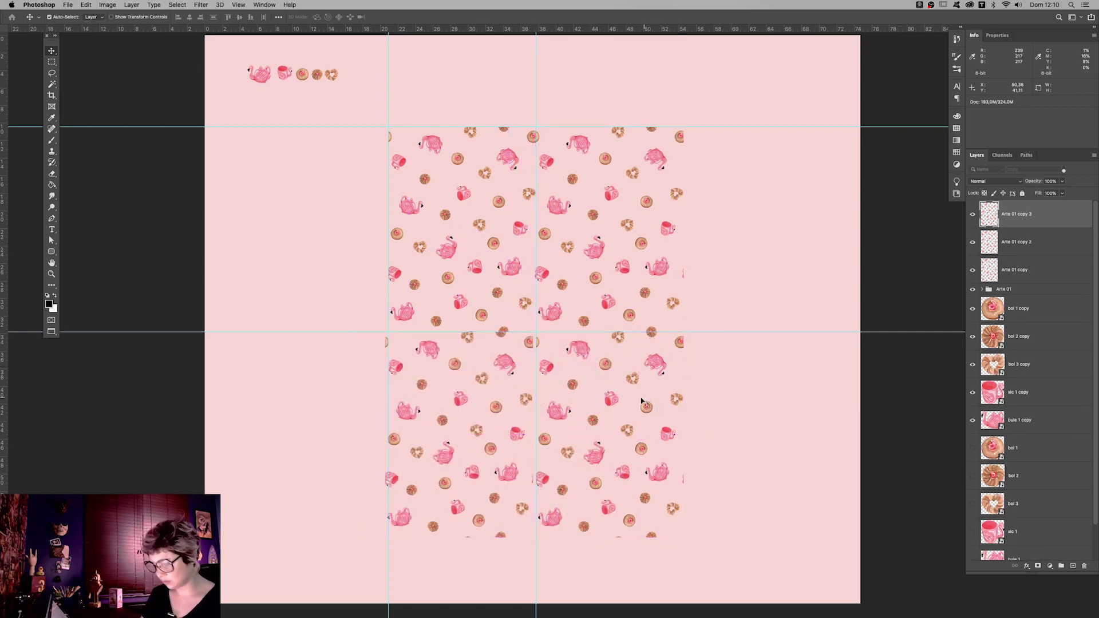
- Select and nudge the FUNDO background layer, then hide the guides
left_click(525, 343)
scroll(525, 343, "up", 5)
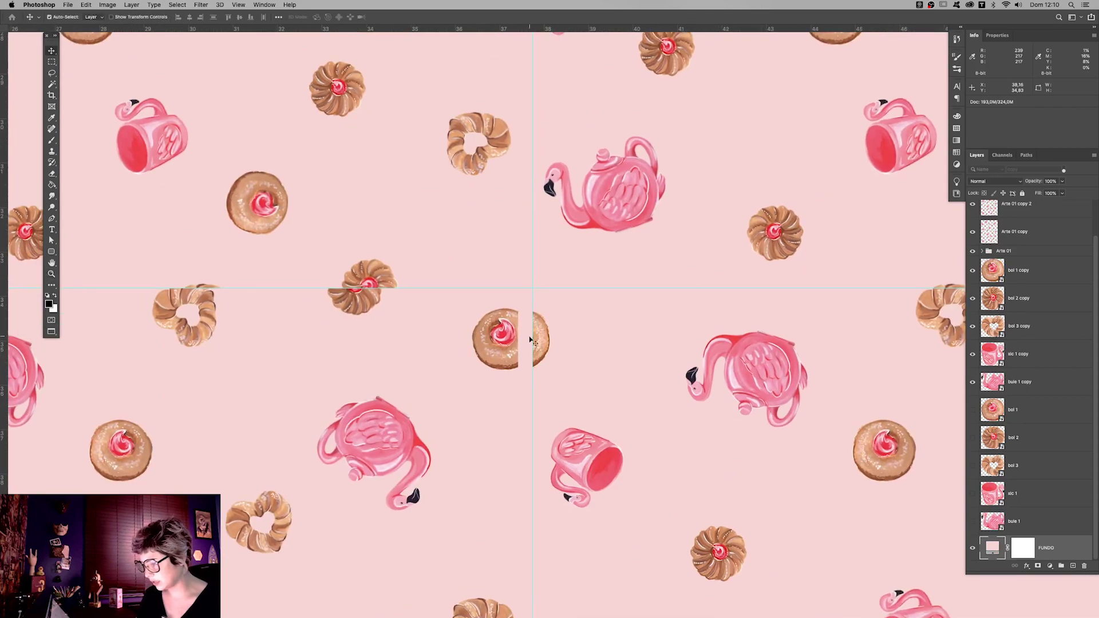
left_click_drag(508, 337, 519, 338)
key("z")
scroll(641, 355, "down", 10)
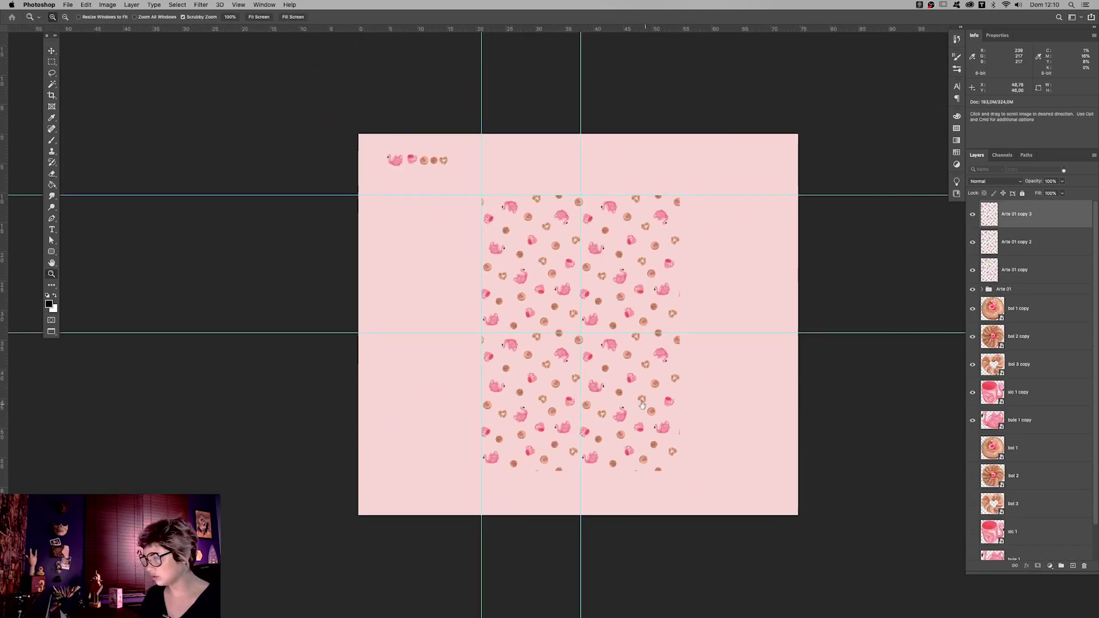
scroll(641, 355, "up", 1)
key("ctrl+semicolon")
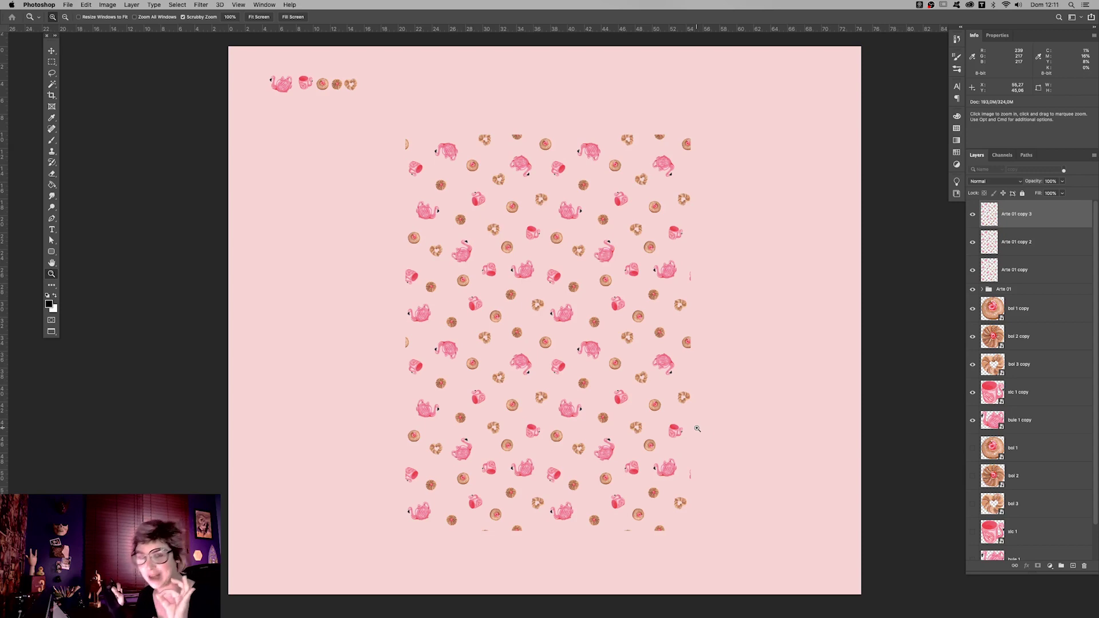
- Zoom in and back out on the two-by-two repeat to inspect the tile seams
left_click_drag(588, 344, 649, 385)
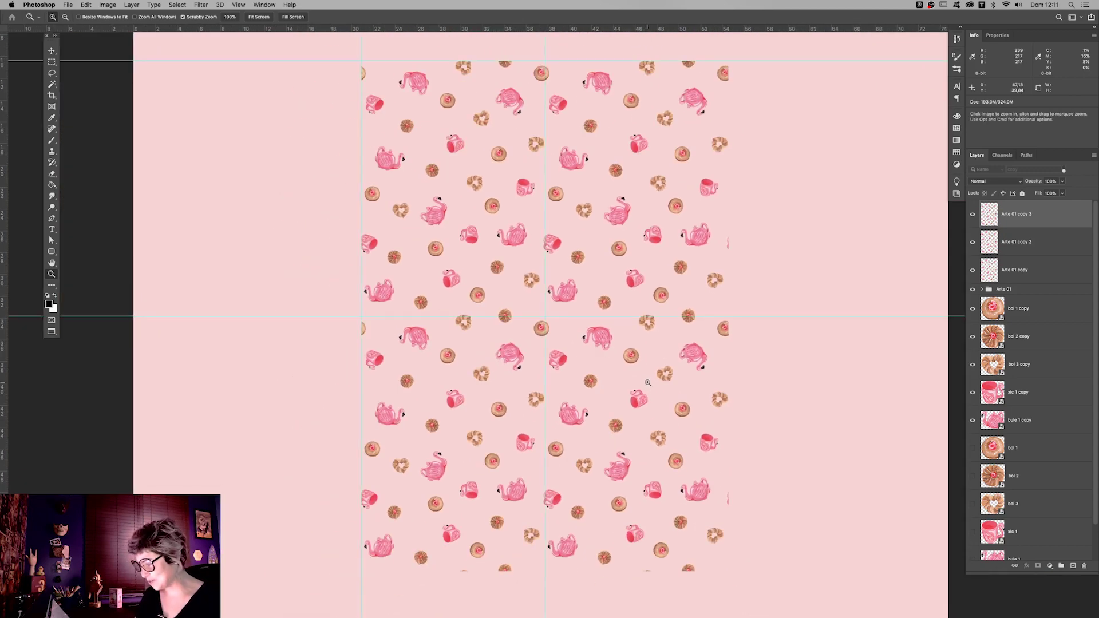
scroll(618, 372, "up", 1)
key("v")
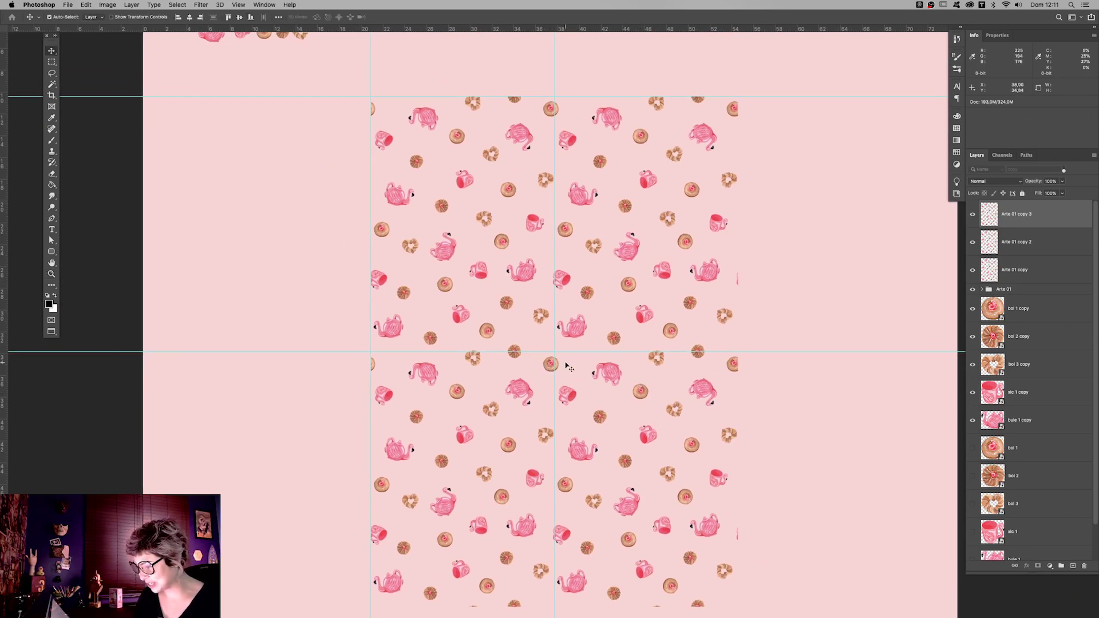
scroll(562, 364, "up", 1)
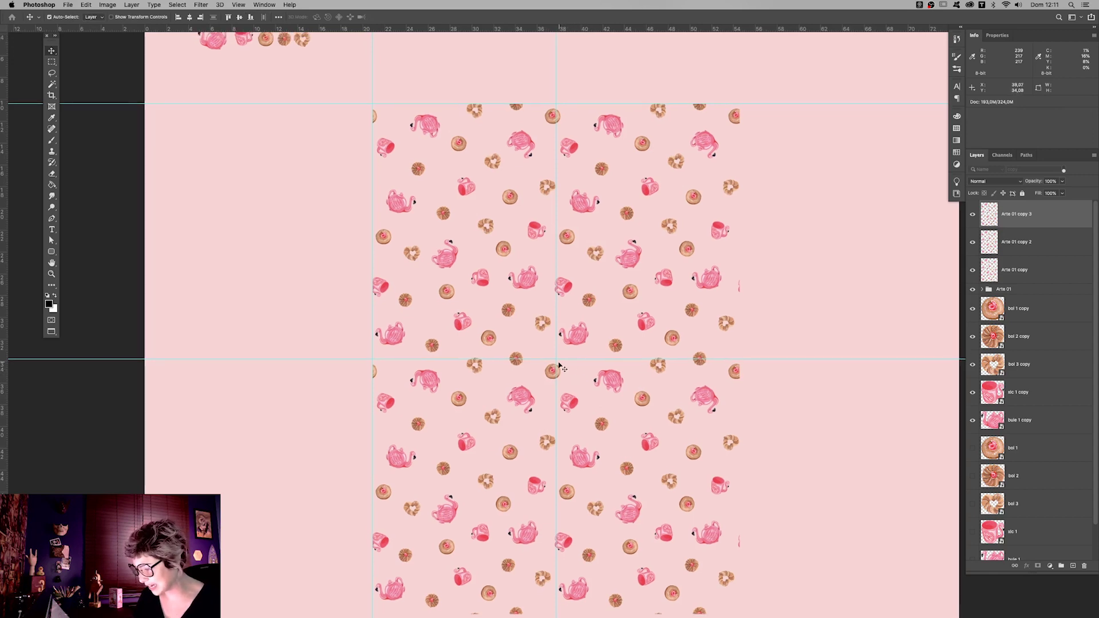
key("z")
left_click_drag(577, 393, 566, 393)
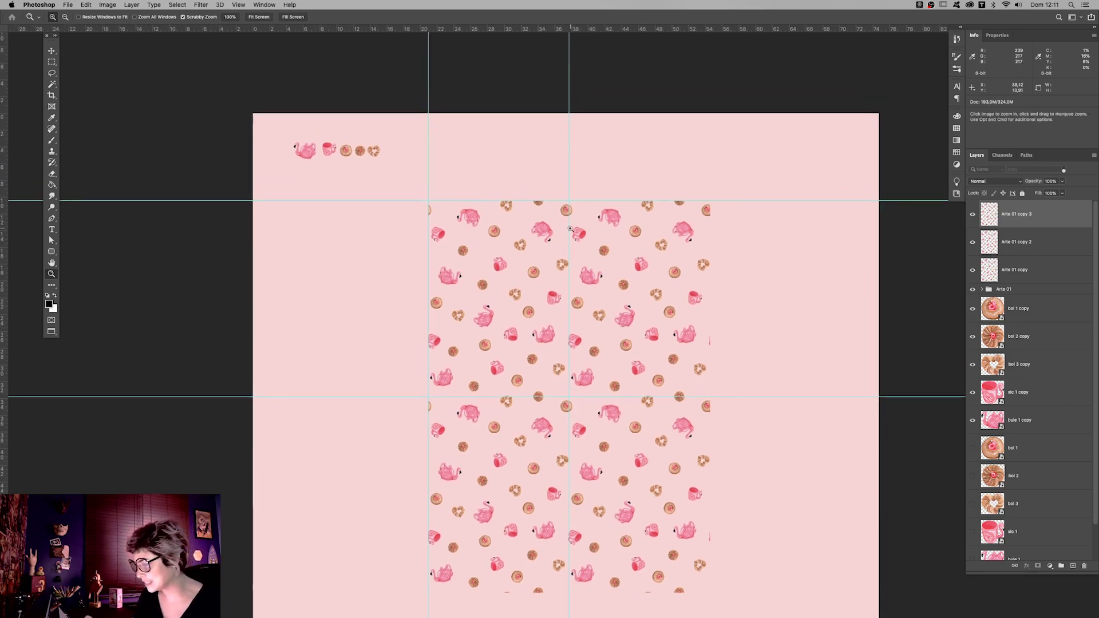
- Zoom in on the tile seams and select the bule 1 copy 4 layer
left_click_drag(479, 56, 515, 55)
key("v")
key("ctrl+z")
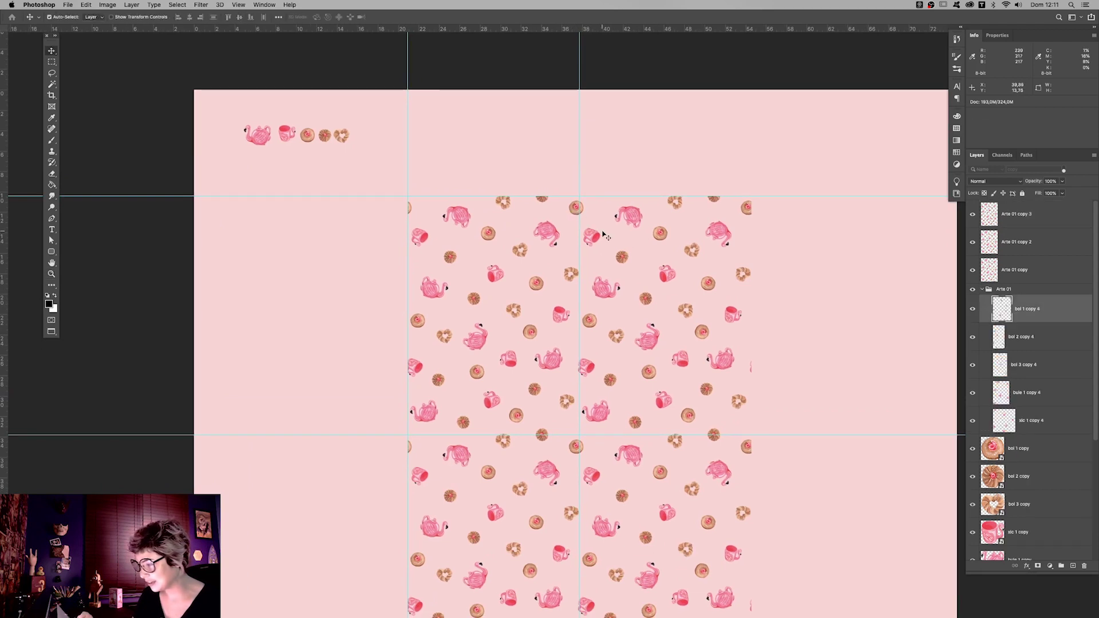
key("l")
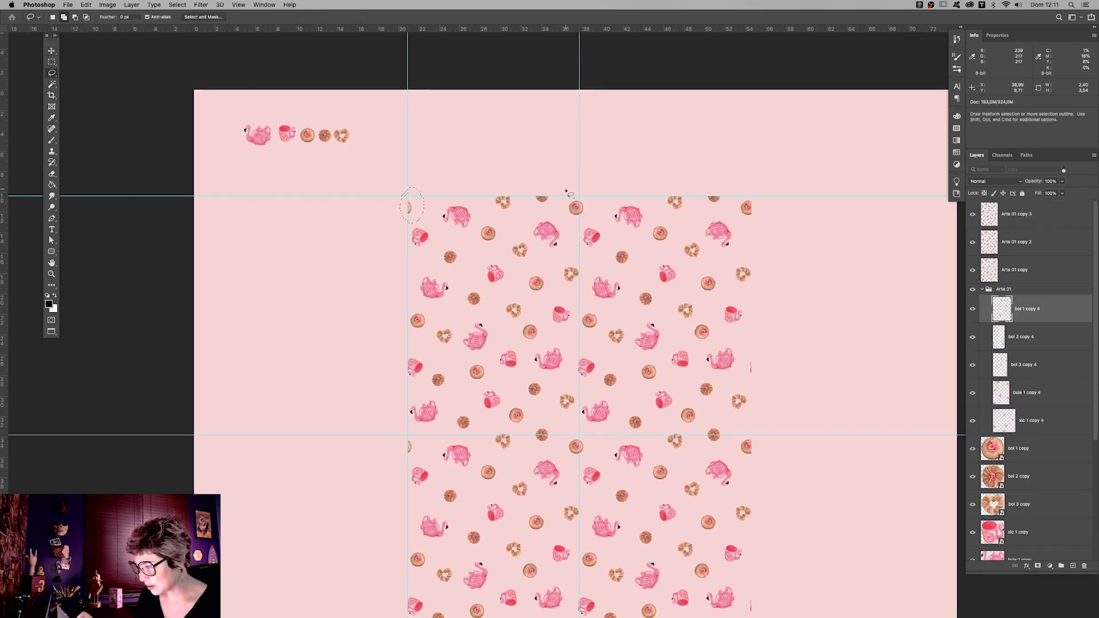
left_click(1001, 393)
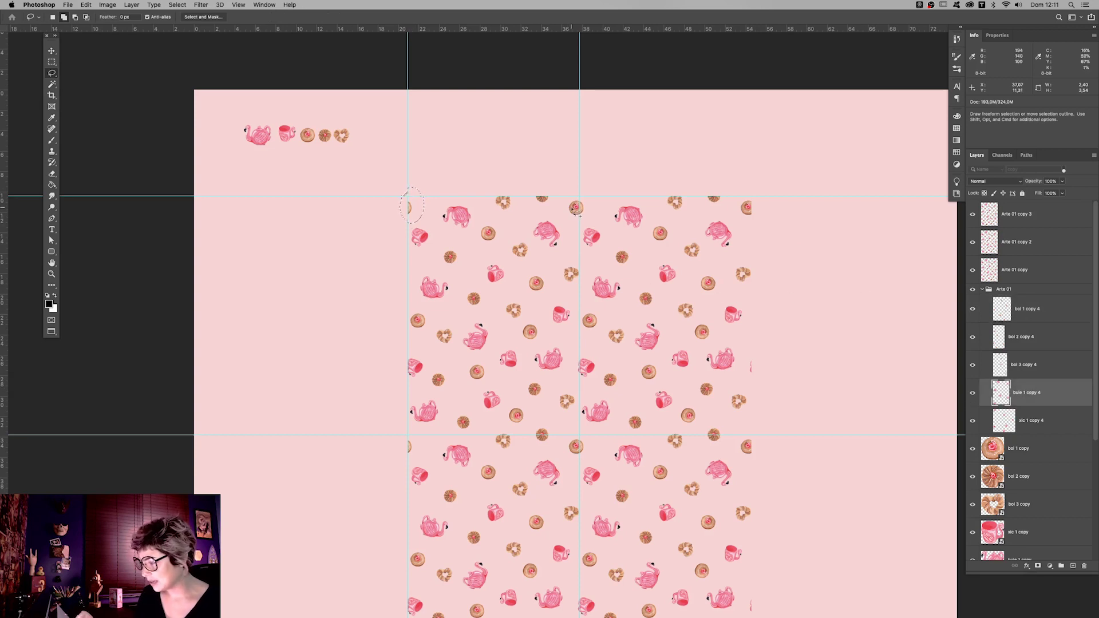
left_click(412, 215)
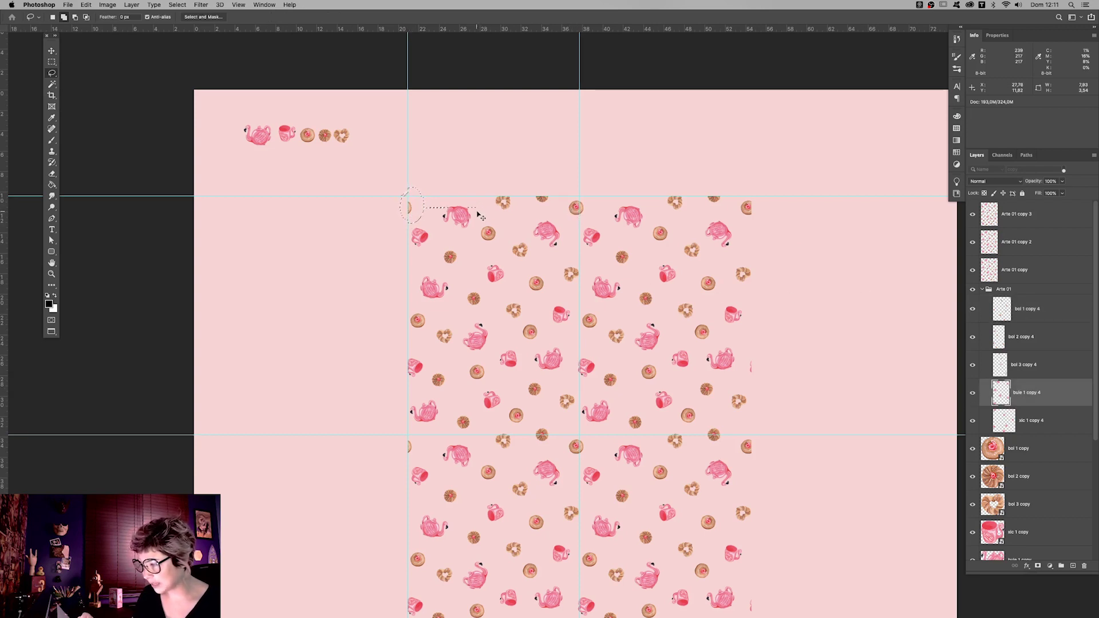
- Lasso the partial donut at the pattern edge, dismiss the warning, and deselect
left_click_drag(413, 183, 411, 182)
key("v")
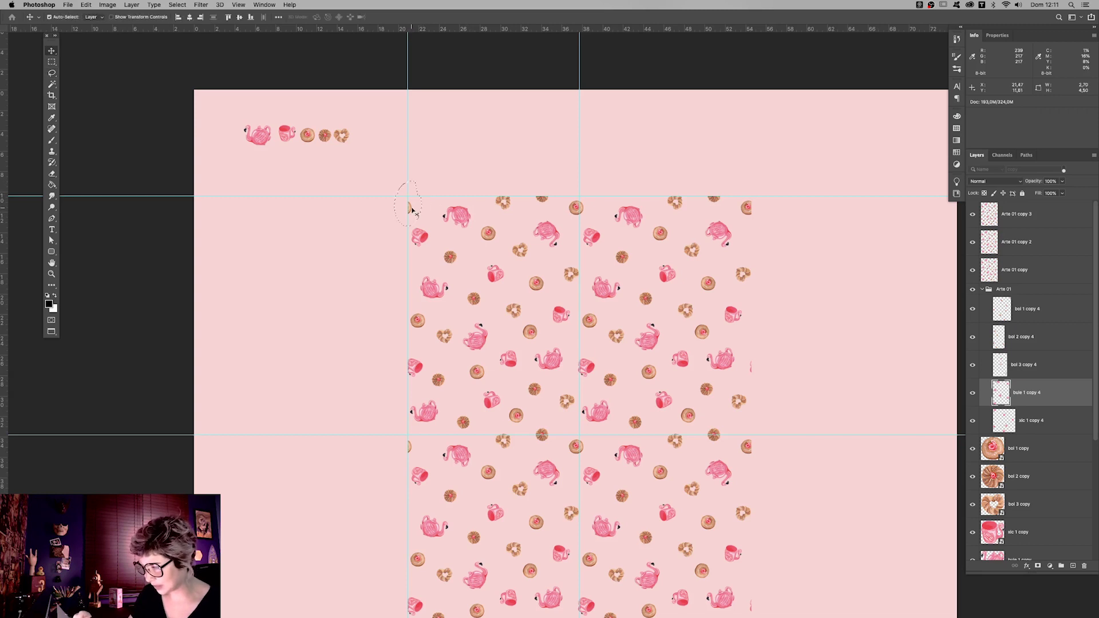
left_click(408, 206)
key("Return")
key("ctrl+d")
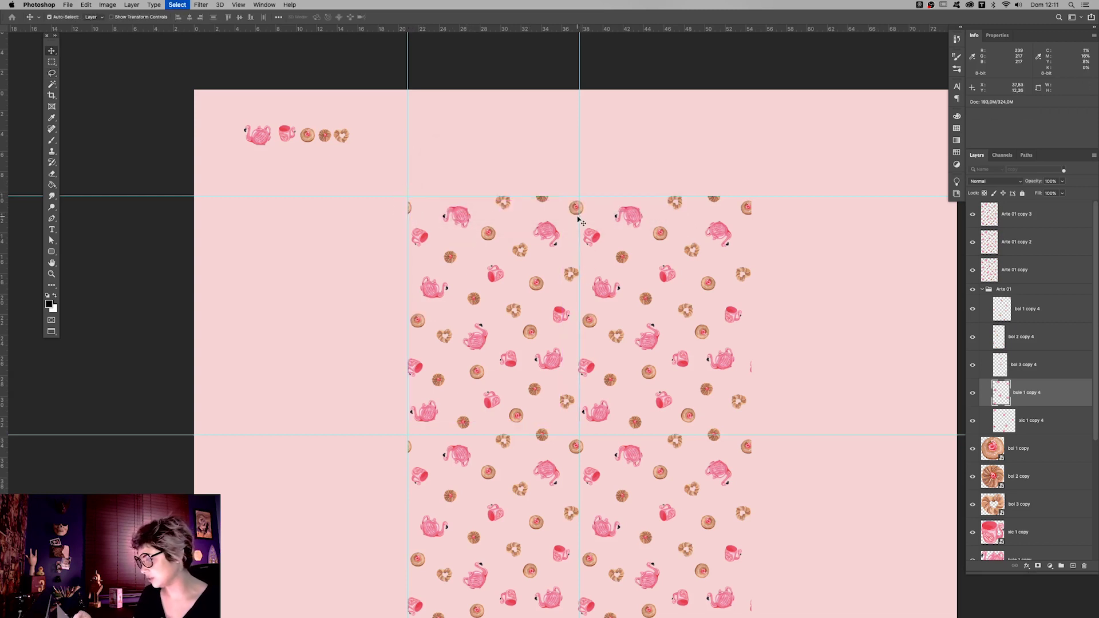
- Move the partial donut to the right edge, joining the split halves into one donut
left_click(575, 214)
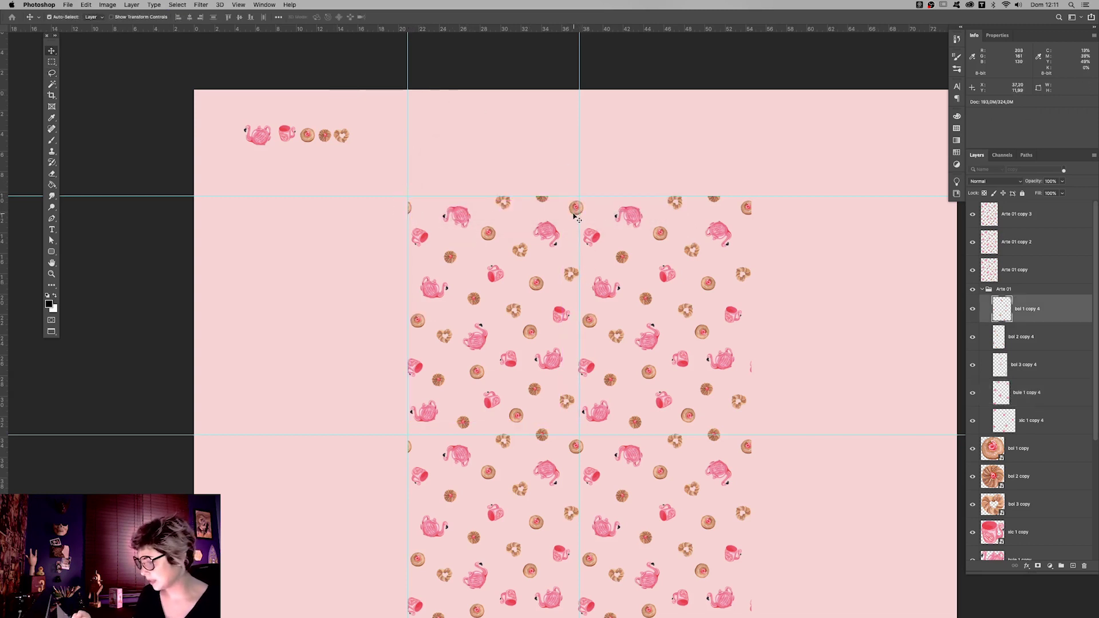
mouse_move(410, 205)
left_mouse_down()
mouse_move(497, 216)
mouse_move(669, 211)
left_mouse_up()
key("z")
key("v")
left_click_drag(629, 321, 581, 309)
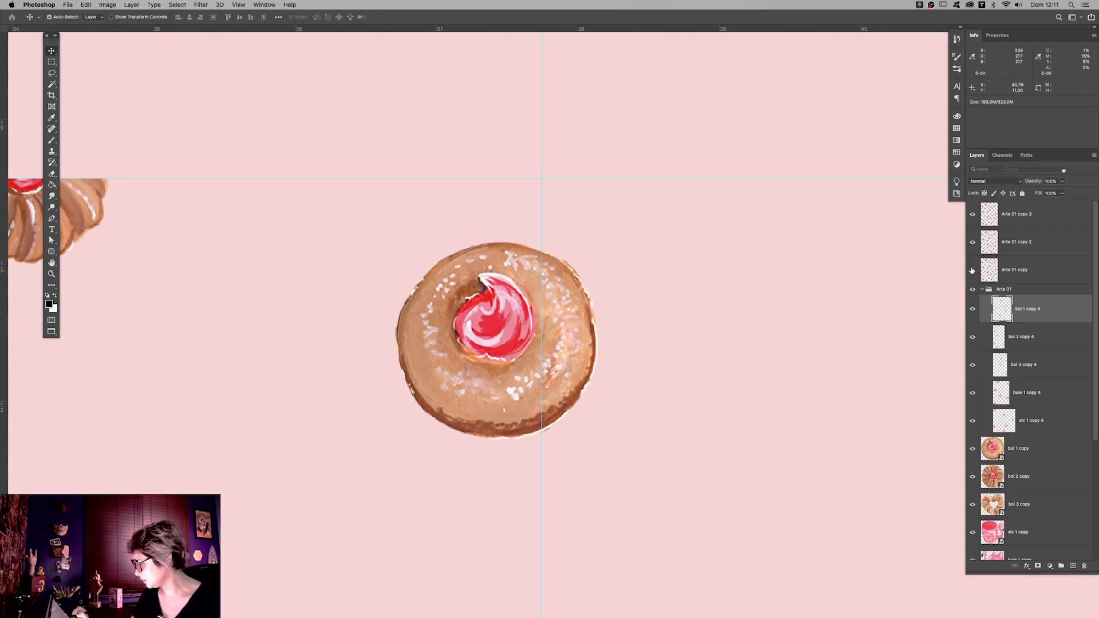
- Zoom back out over the pattern and select the topmost pattern copy layer
key("z")
scroll(638, 316, "down", 10)
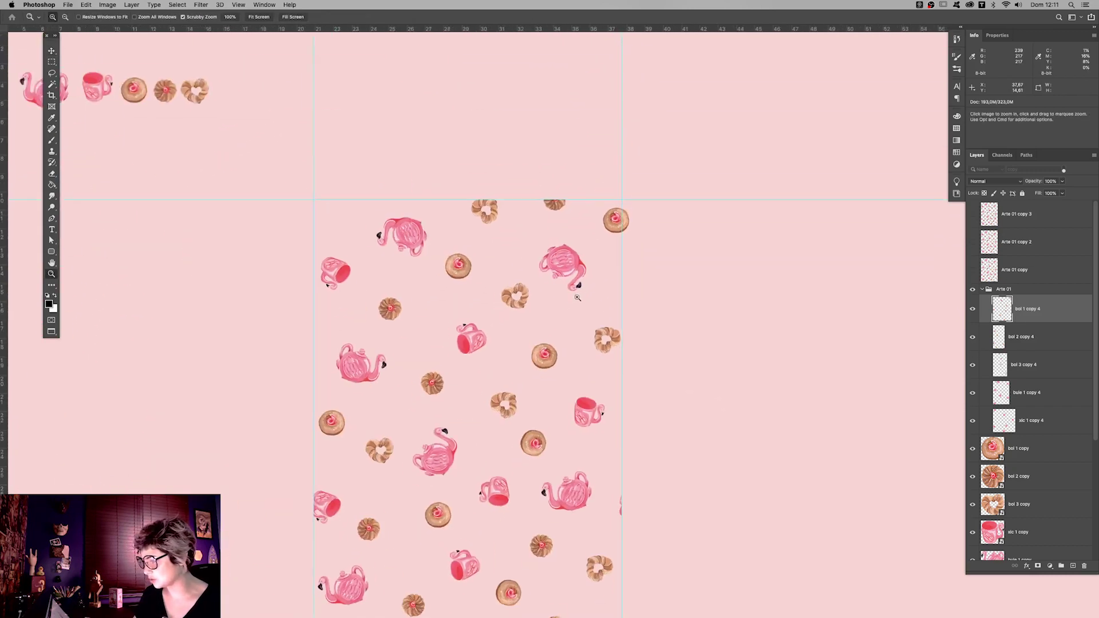
scroll(639, 315, "down", 3)
left_click(1052, 220)
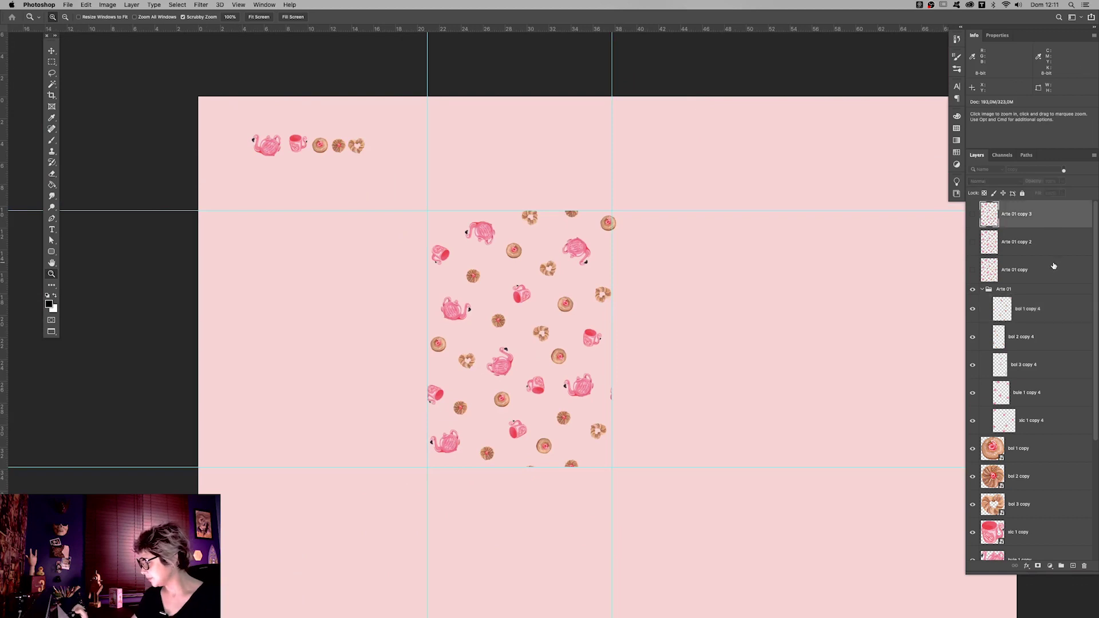
- Delete the three repeated Arte 01 pattern copies, then try outlining the top-right donut
left_click(1052, 269, "shift")
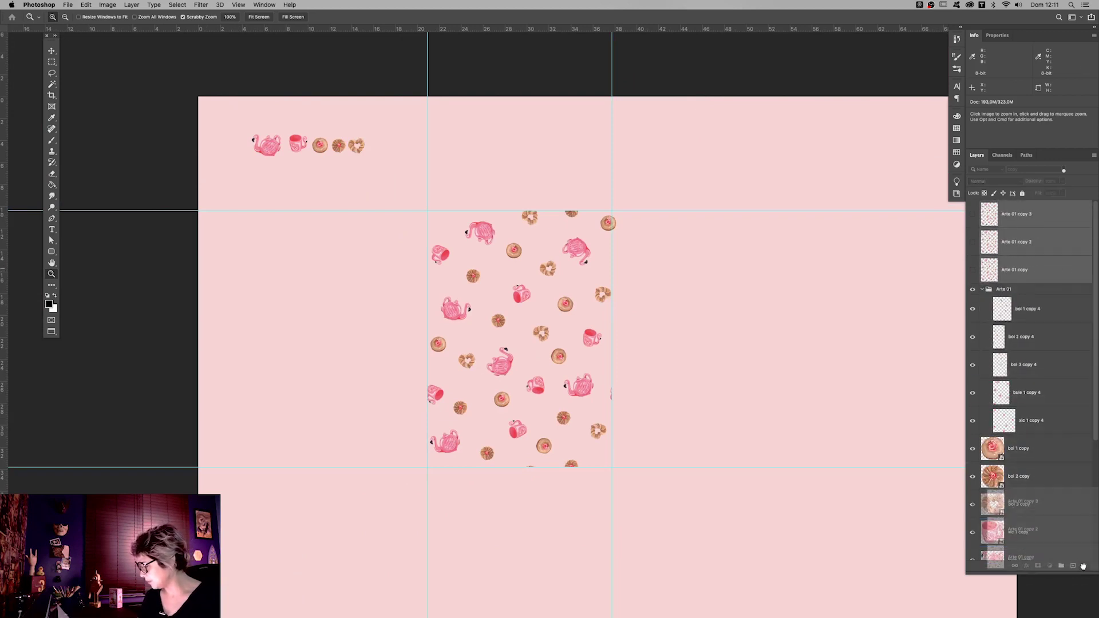
left_click_drag(1051, 269, 1081, 565)
scroll(646, 266, "up", 3)
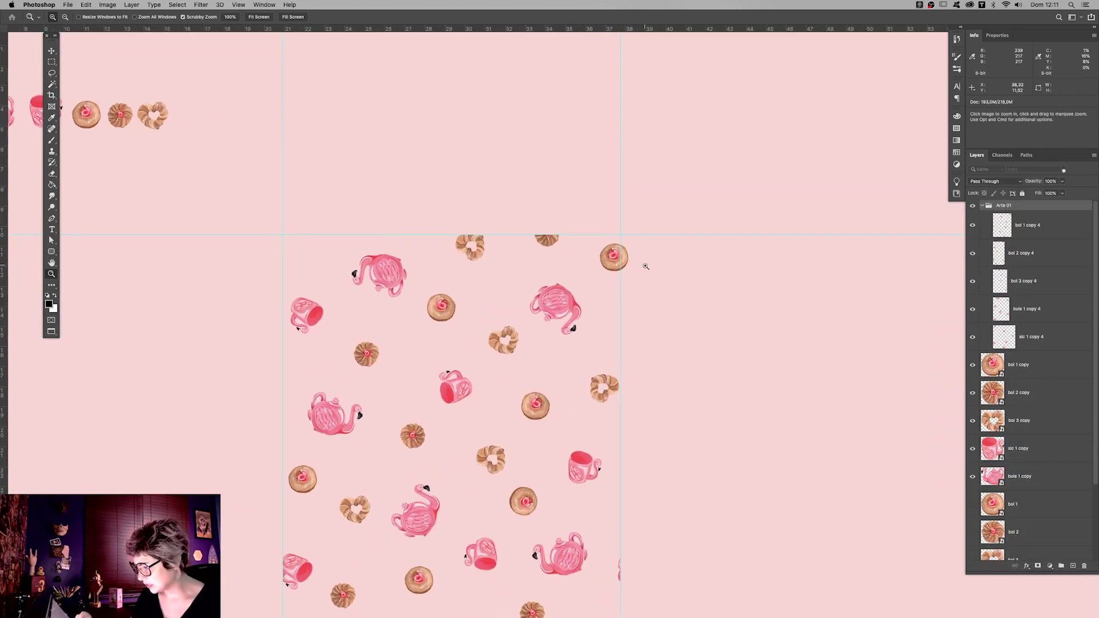
key("l")
left_click_drag(635, 235, 595, 236)
key("v")
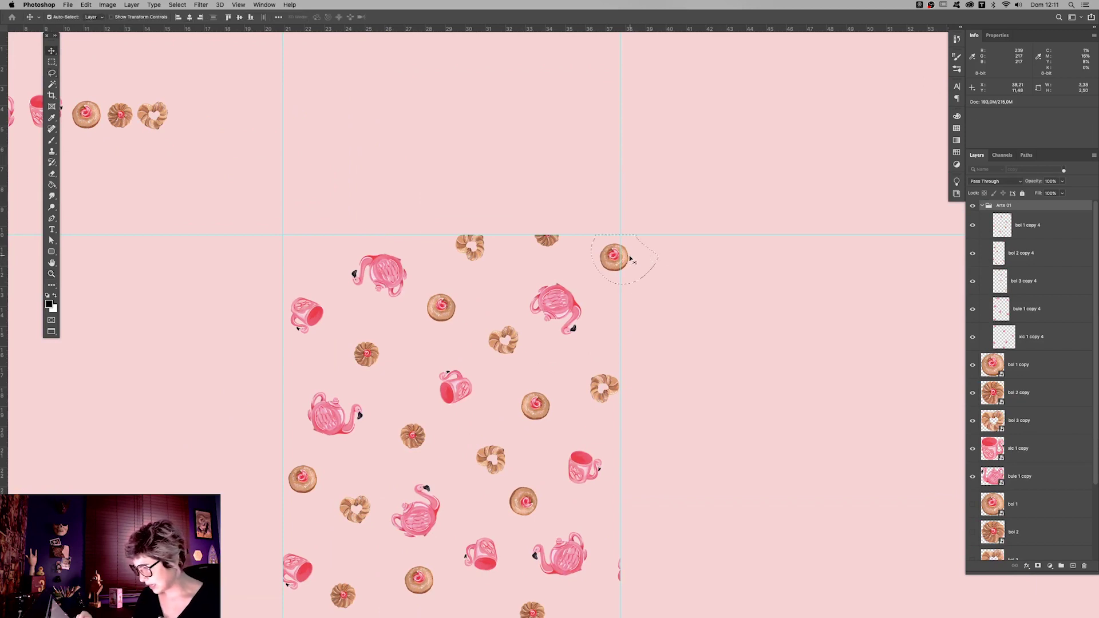
key("Return")
key("super+d")
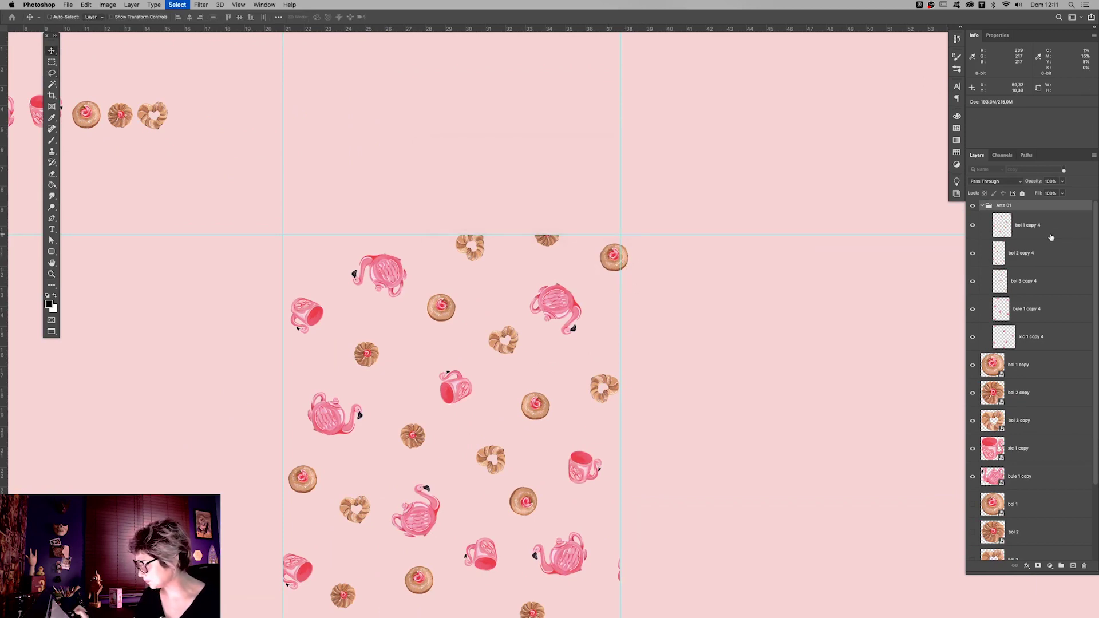
- Nudge the top-right donut down and to the right
left_click(632, 257)
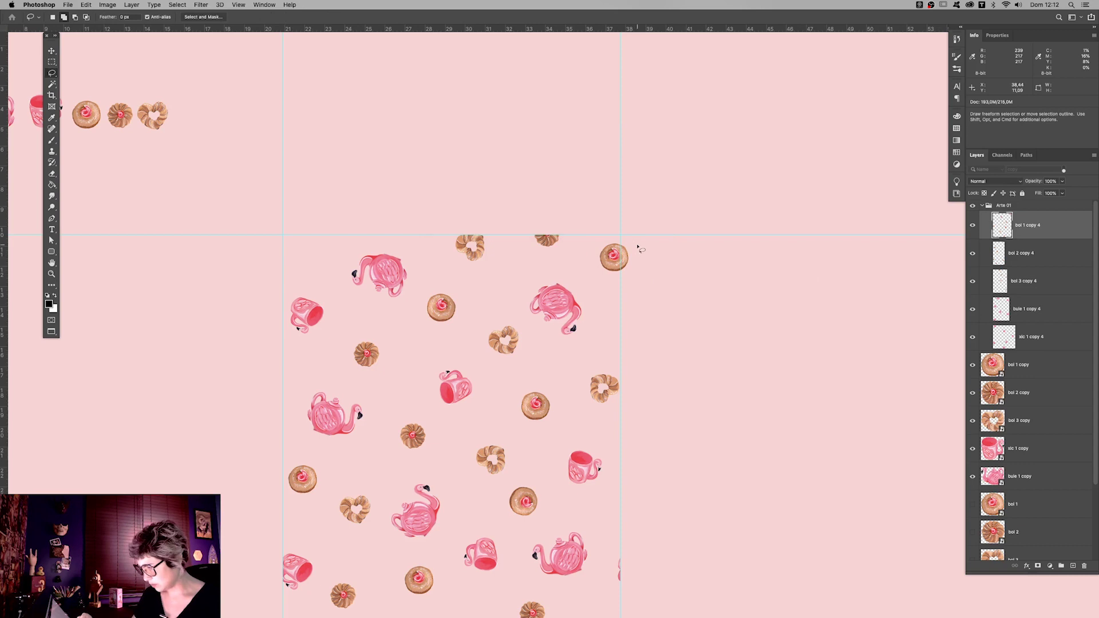
left_click_drag(627, 263, 638, 276)
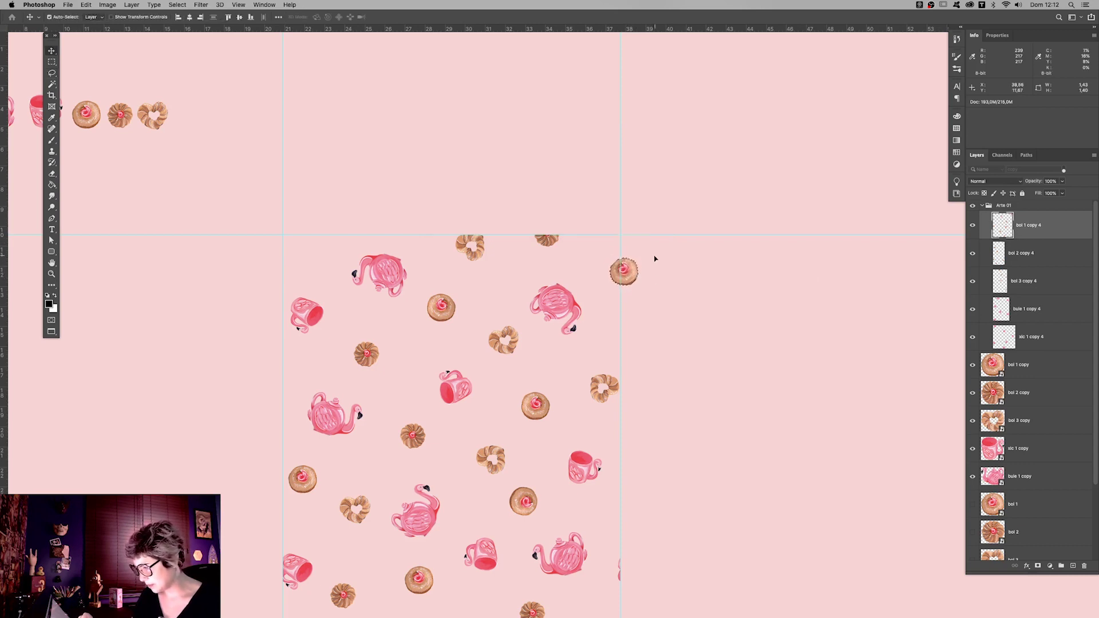
key("z")
scroll(683, 287, "down", 5)
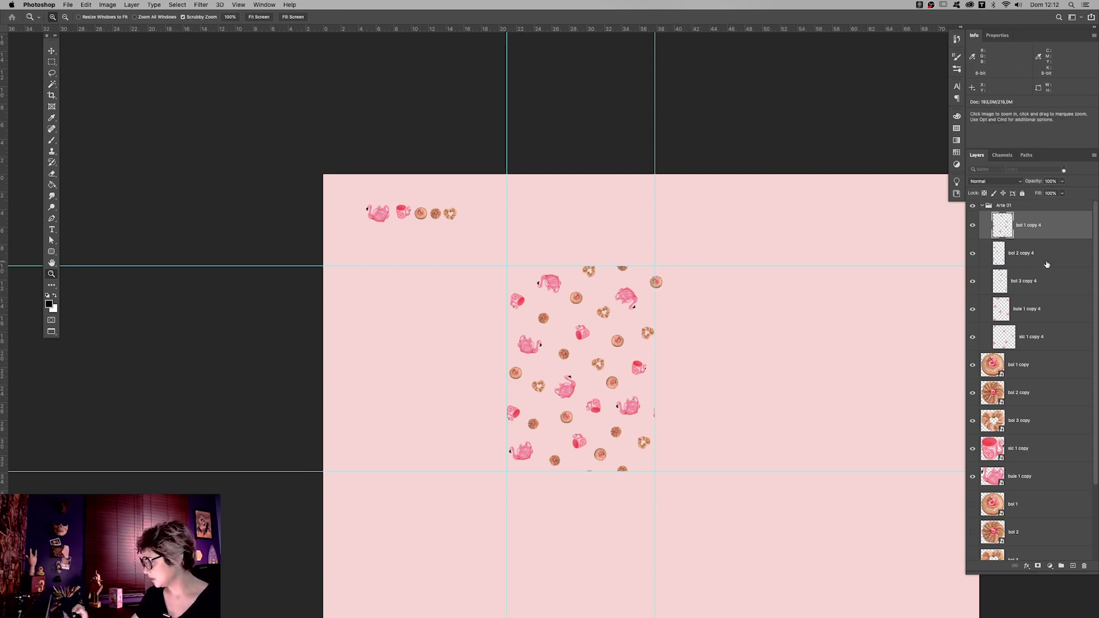
- Select the donut, teapot and mug layers together and shift them right and down
left_click(1049, 289, "shift")
left_click(1055, 338, "shift")
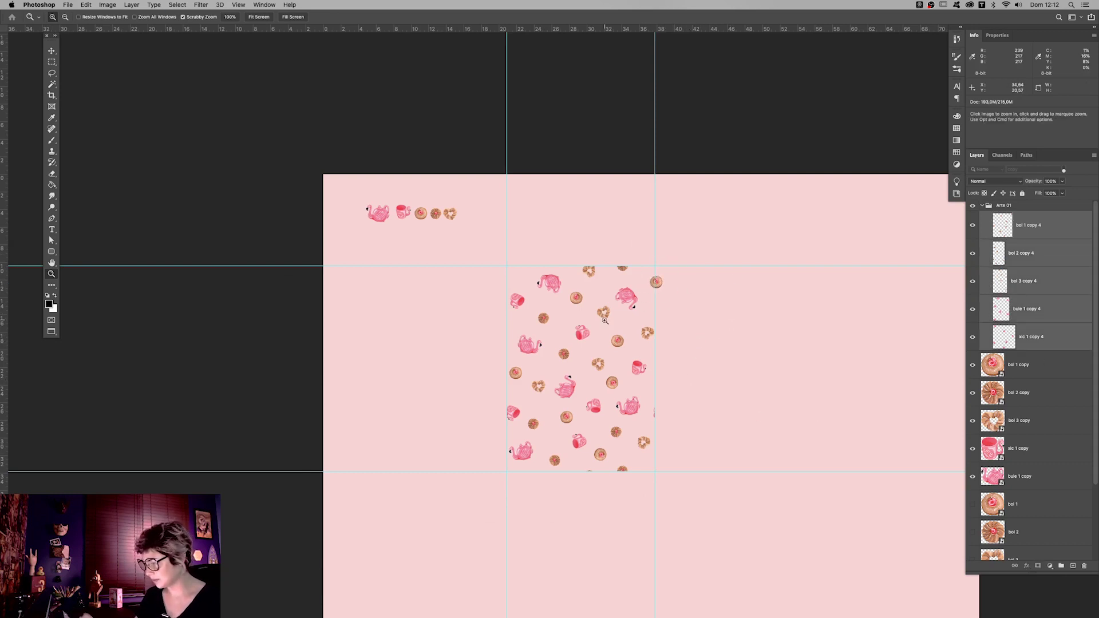
scroll(691, 312, "down", 2)
key("v")
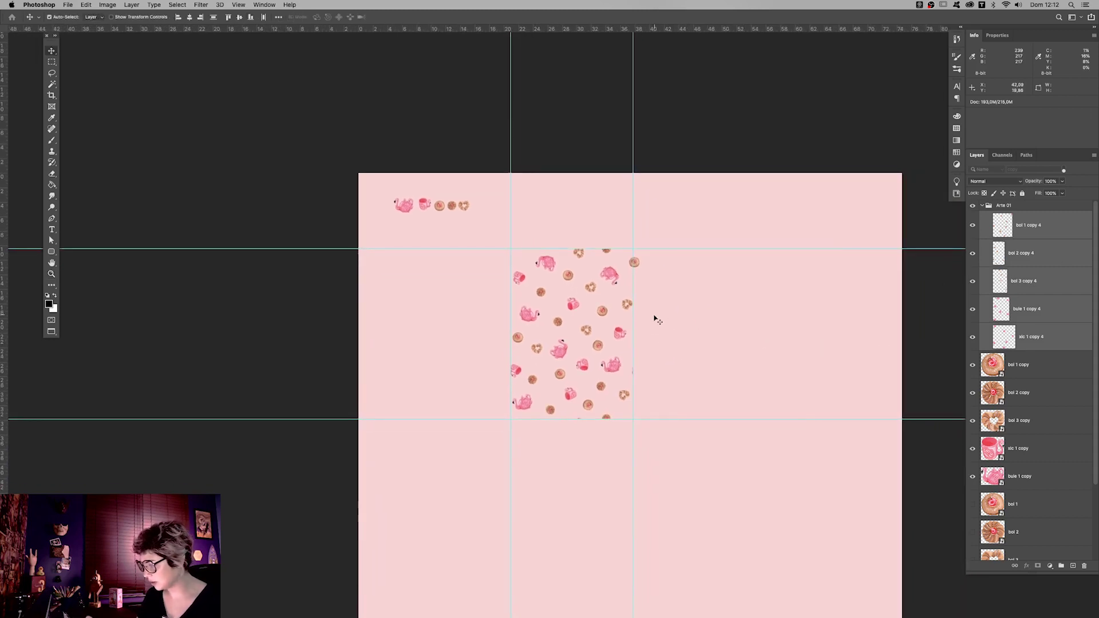
left_click_drag(622, 337, 650, 373)
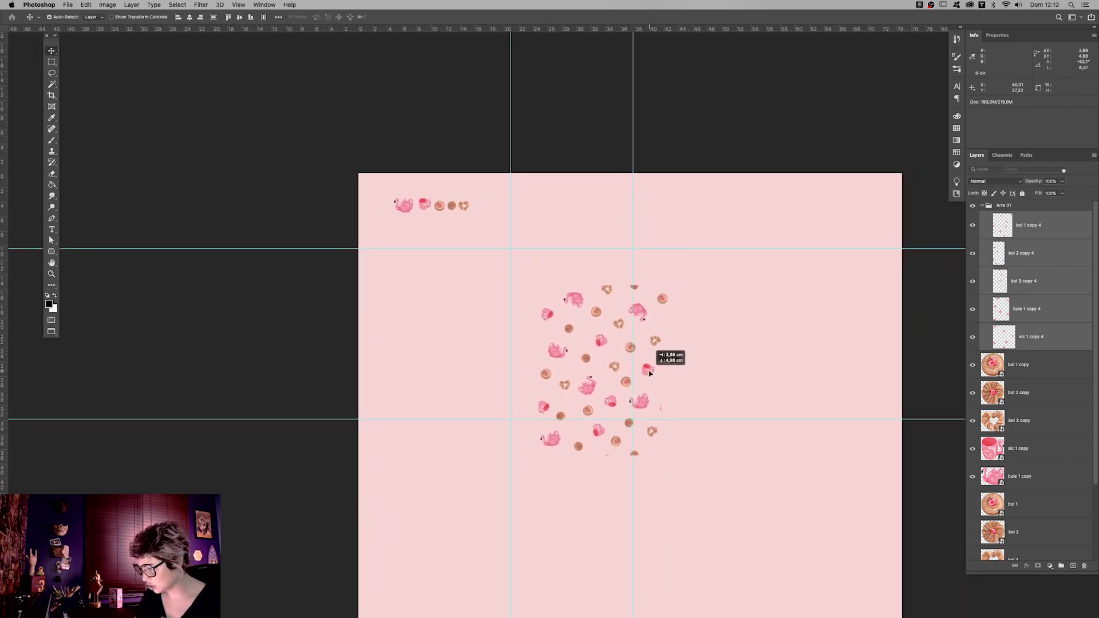
left_click_drag(649, 373, 651, 373)
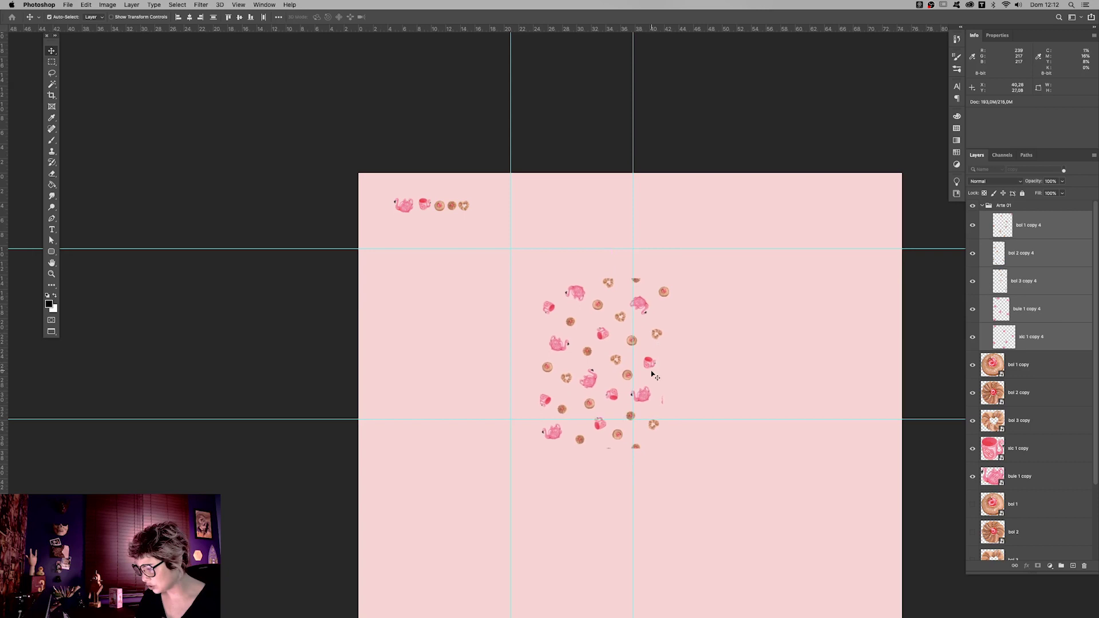
- Move the edge mug alone across to the tile's left side and zoom to check
left_click(789, 489)
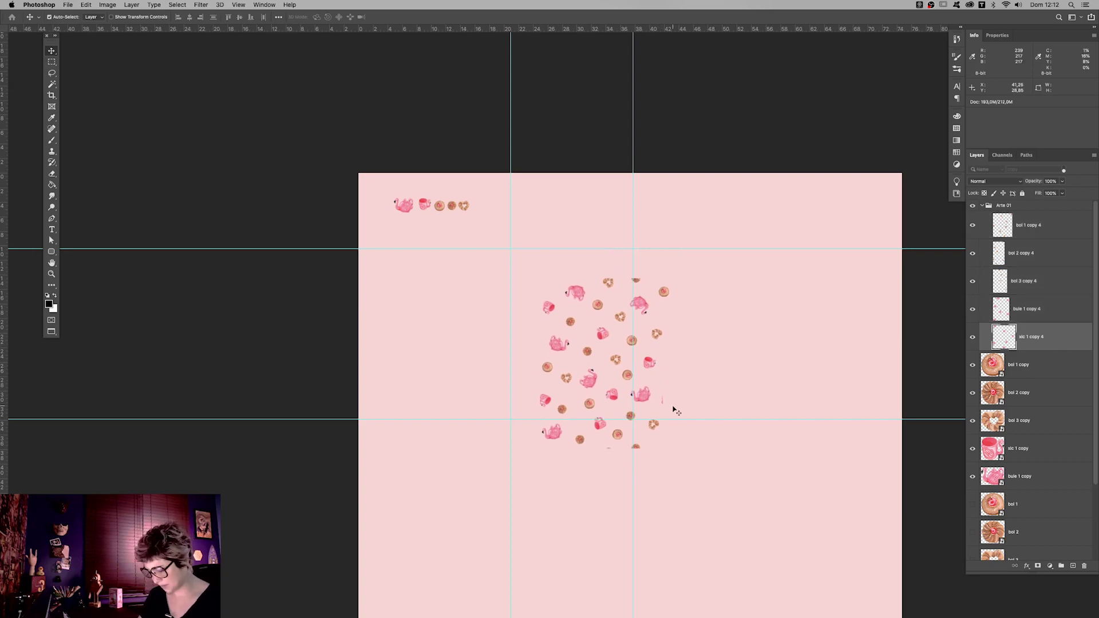
left_click_drag(663, 397, 658, 312)
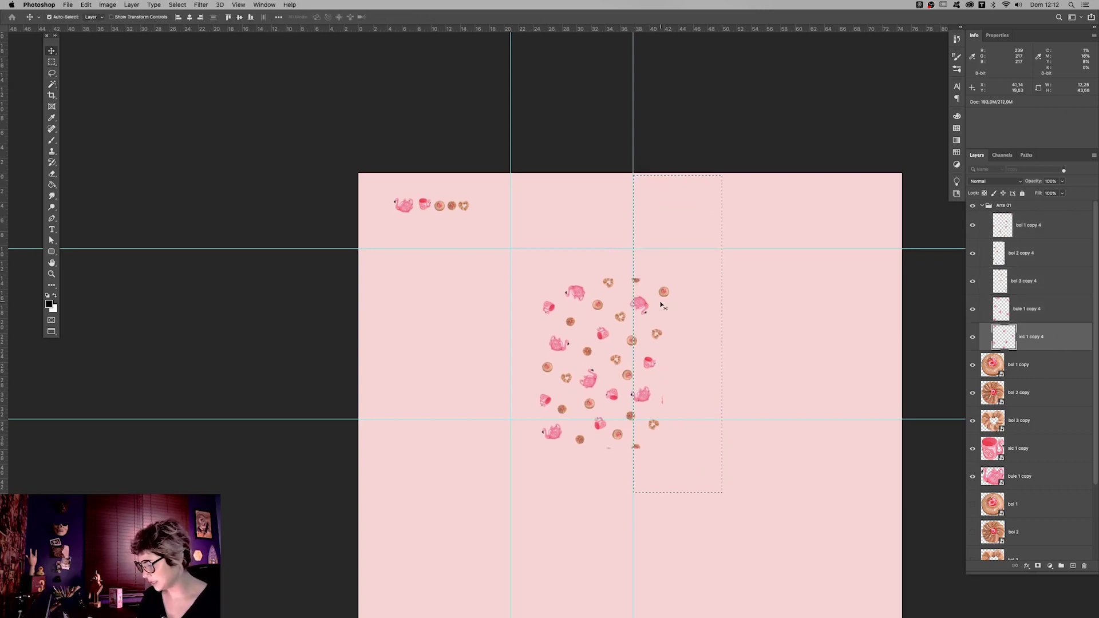
left_click_drag(670, 299, 602, 298)
key("super+z")
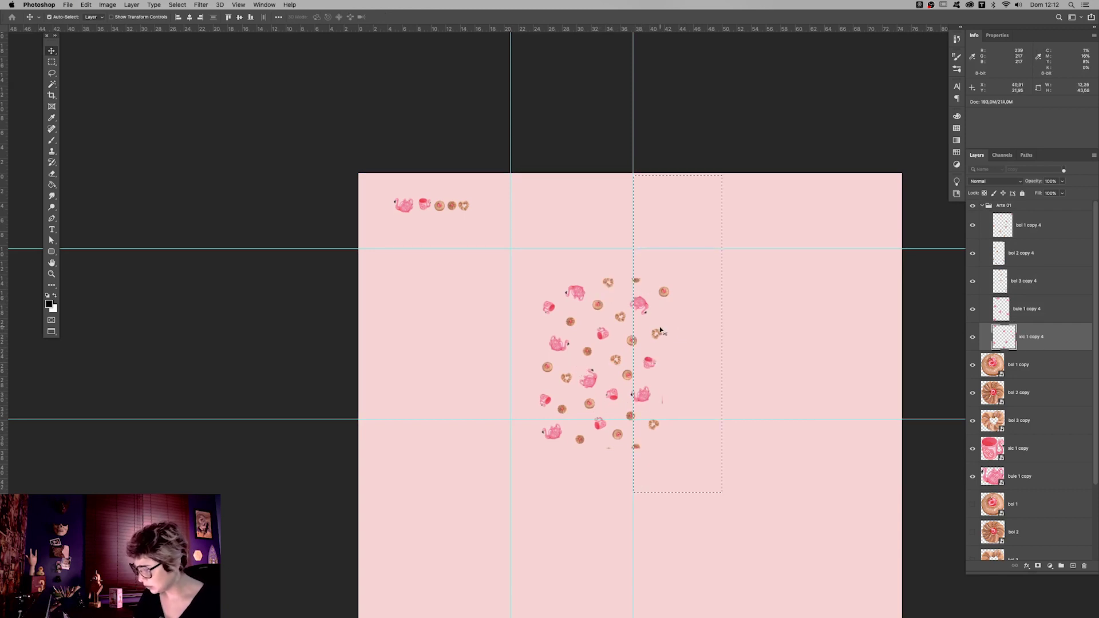
left_click_drag(650, 362, 530, 378)
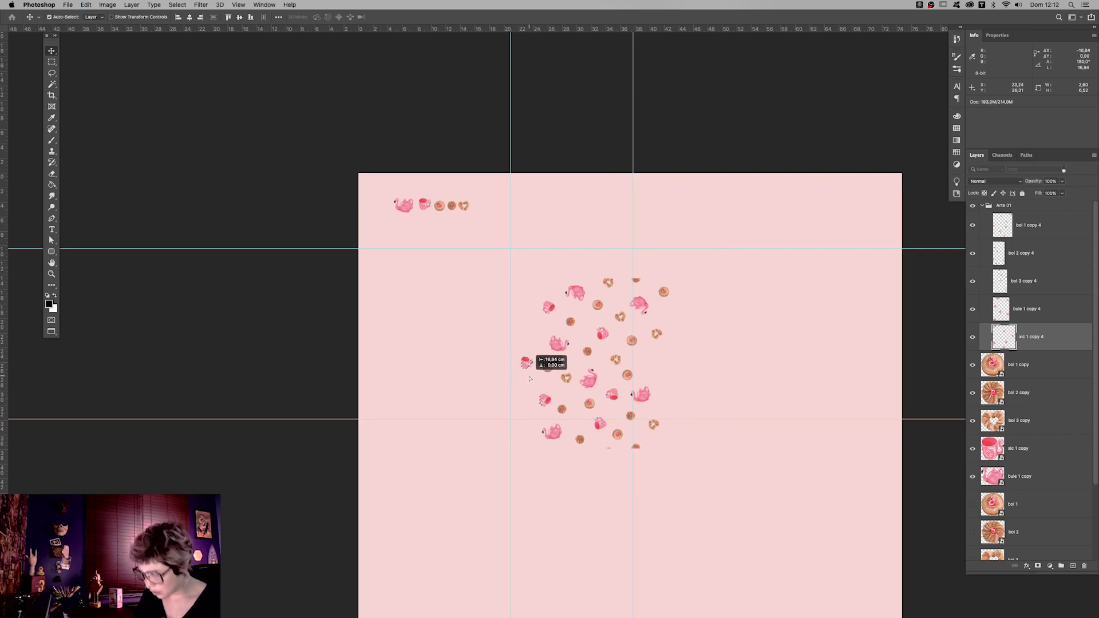
left_click_drag(529, 378, 529, 378)
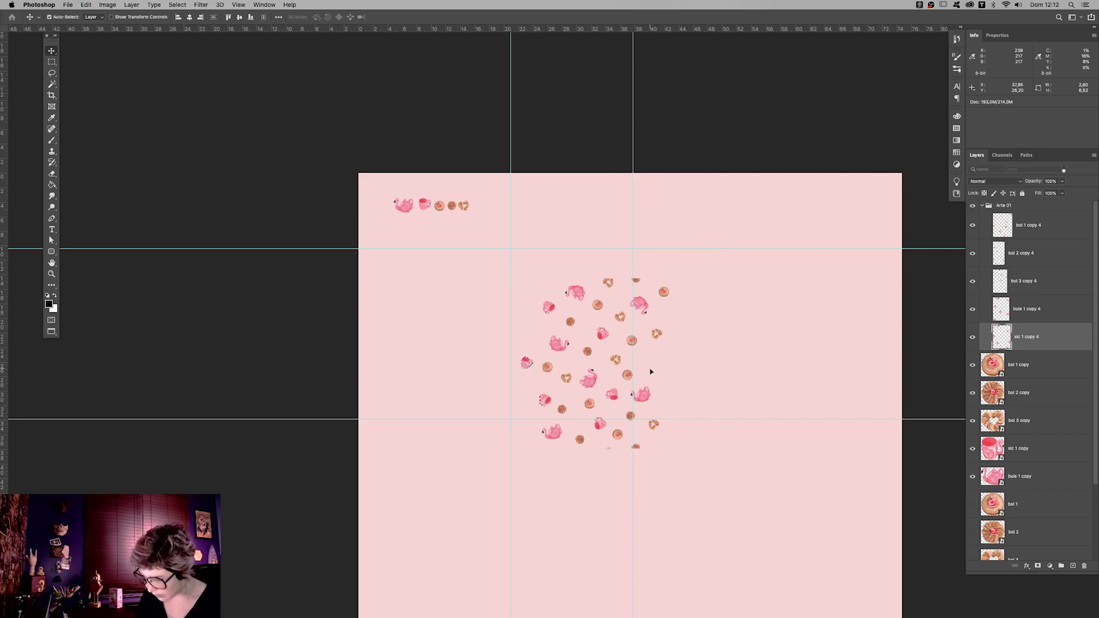
key("z")
left_click_drag(597, 421, 679, 293)
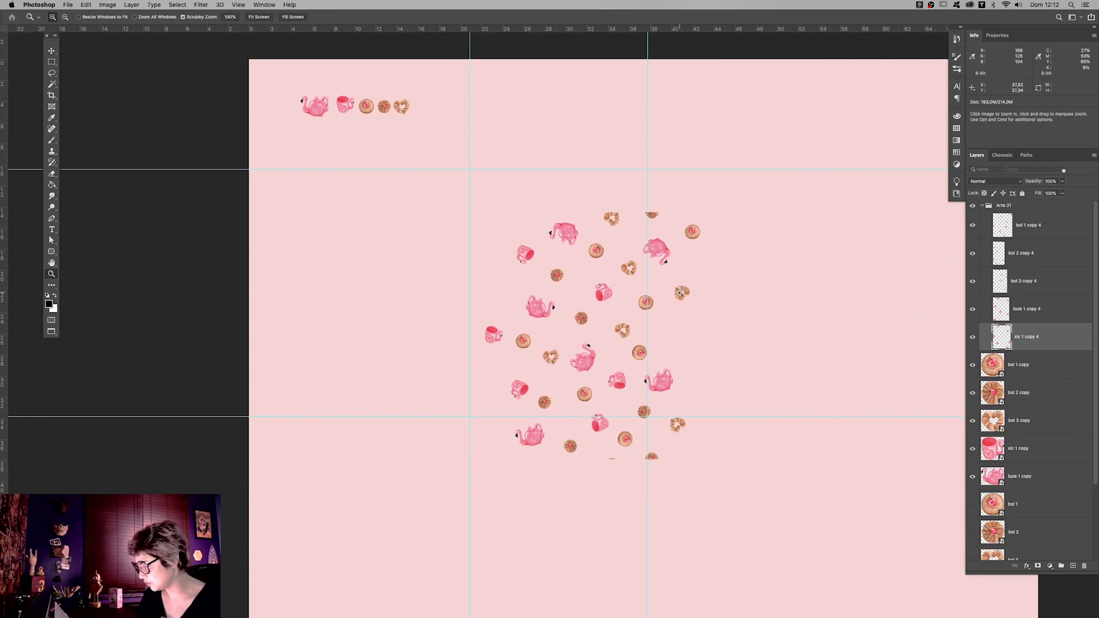
- Move the teapot in the strip beyond the right guide over to the left edge
key("alt+period")
key("m")
mouse_move(742, 516)
left_mouse_down()
mouse_move(666, 117)
mouse_move(647, 118)
left_mouse_up()
key("v")
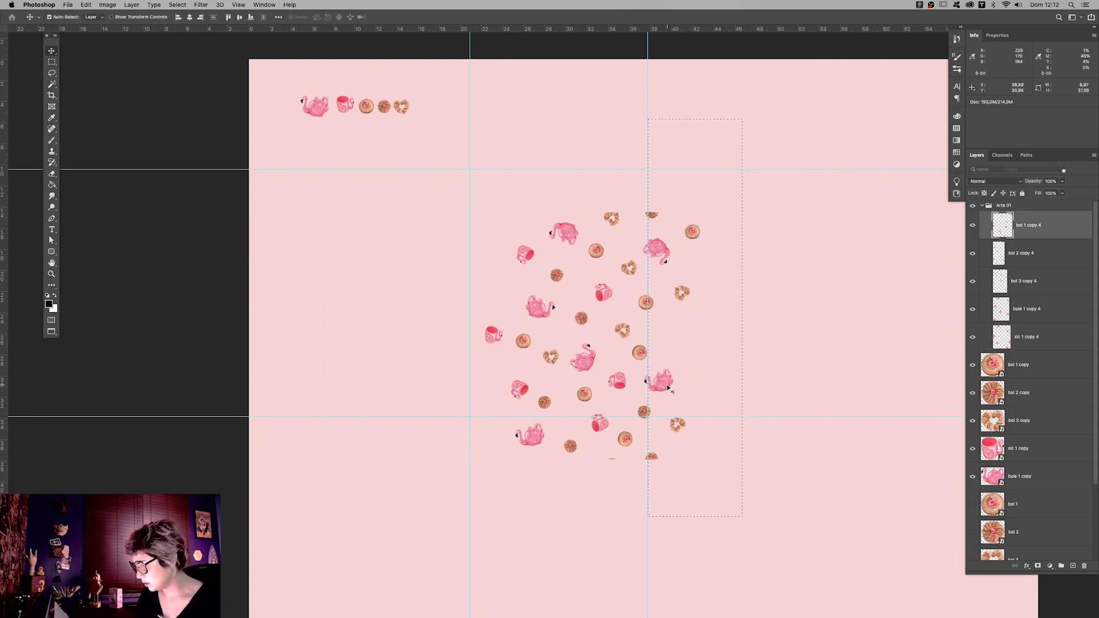
left_click(667, 389)
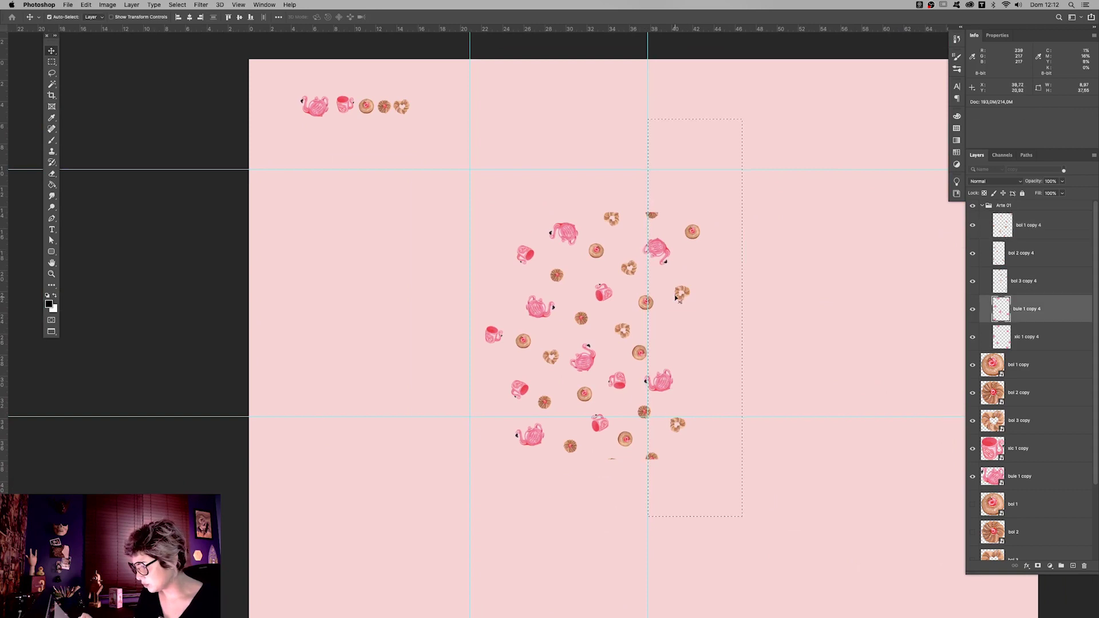
left_click_drag(668, 380, 490, 381)
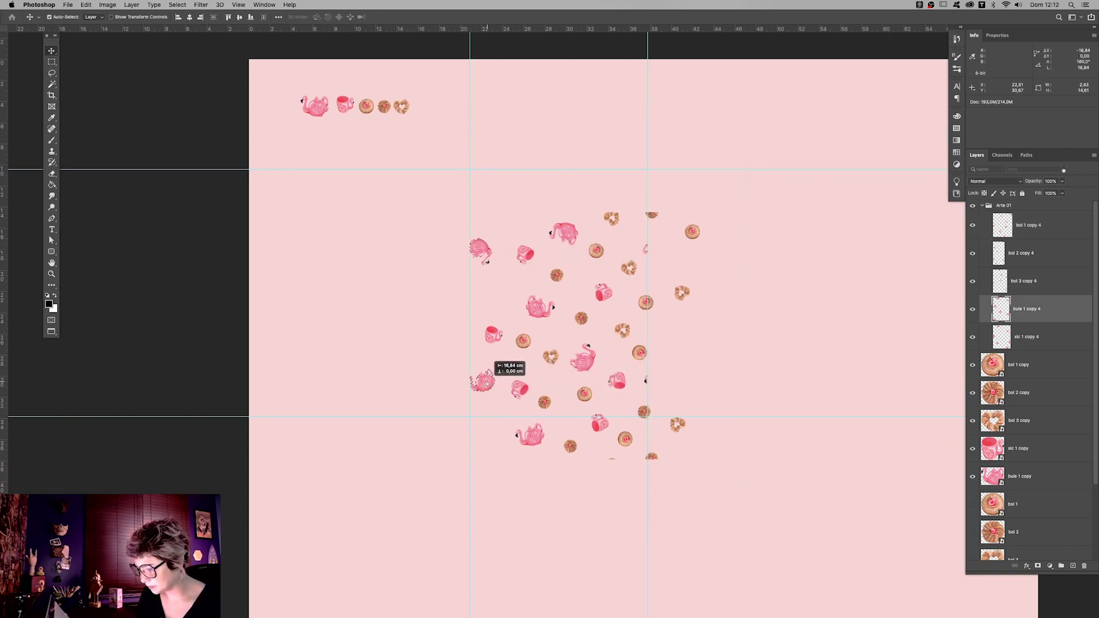
- Move the donuts in the right-edge strip over to the tile's left edge
left_click(692, 235)
left_click_drag(745, 535, 647, 117)
left_click_drag(678, 423, 500, 424)
left_click(681, 294)
key("m")
left_click_drag(734, 546, 651, 114)
left_click_drag(681, 293, 504, 293)
left_click(658, 217)
mouse_move(710, 521)
left_mouse_down()
mouse_move(648, 133)
mouse_move(485, 156)
left_mouse_up()
key("ctrl+d")
- Move the cut-off bottom donuts and teapot up to the top guide
scroll(588, 314, "up", 1)
key("m")
left_click_drag(438, 423, 703, 515)
left_click_drag(602, 436, 602, 189)
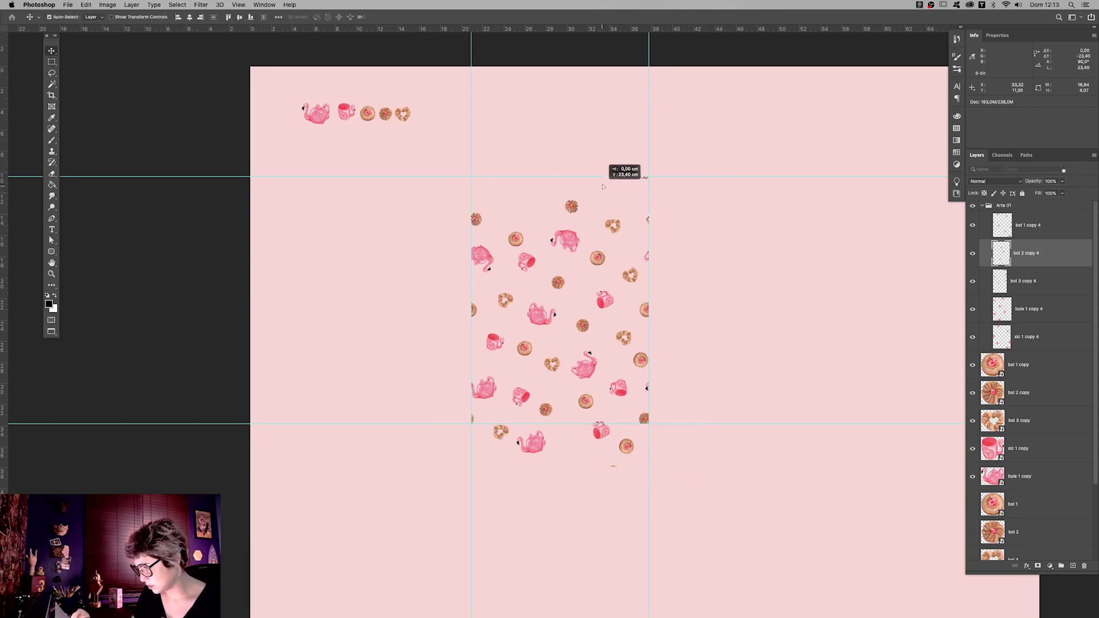
left_click_drag(715, 520, 427, 422)
left_click_drag(626, 446, 626, 198)
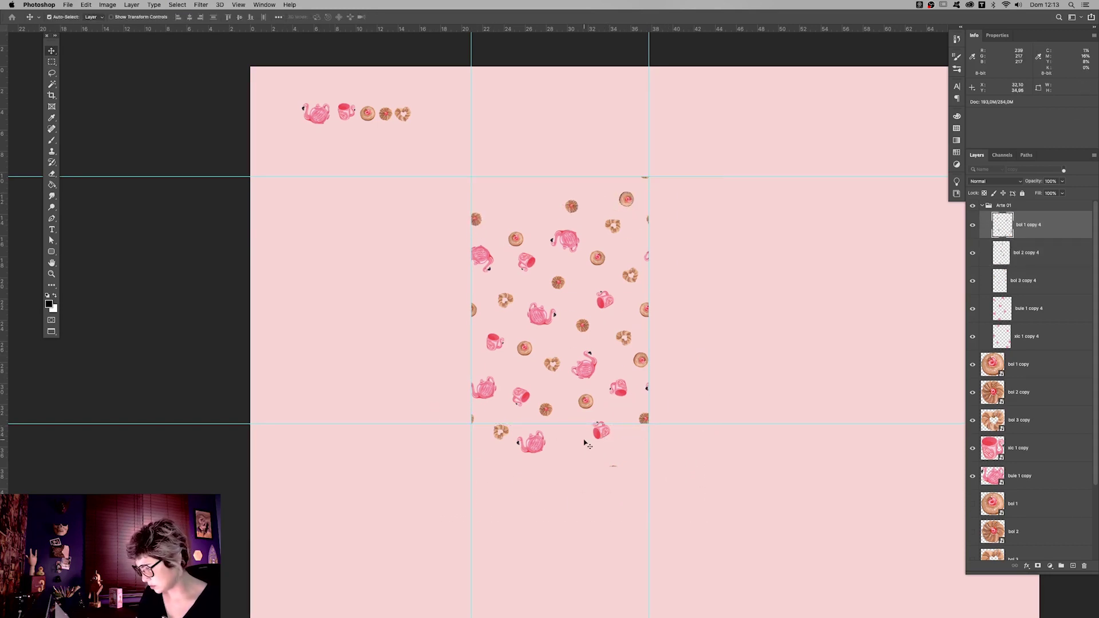
left_click_drag(699, 515, 423, 422)
left_click_drag(531, 443, 531, 196)
- Move the cut-off bottom cup and another donut up to the top edge
left_click(607, 438)
left_click_drag(687, 510, 422, 422)
left_click_drag(606, 437, 606, 189)
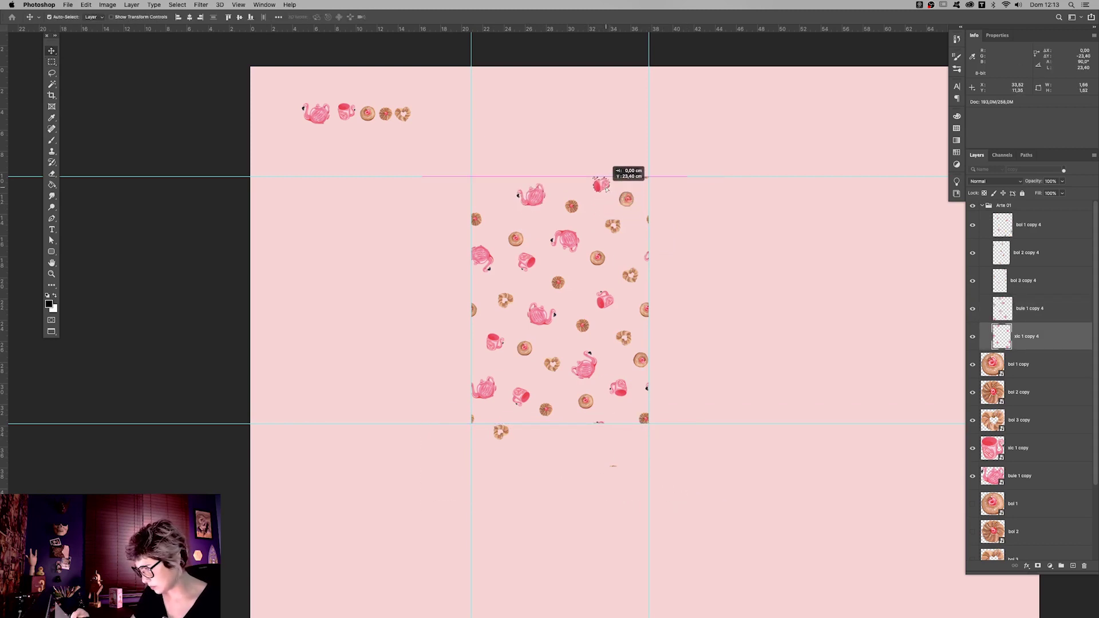
left_click(500, 432)
left_click_drag(539, 431, 539, 182)
- Zoom in to check the edges and nudge the upper-left donut slightly up
key("z")
left_click(619, 466)
left_click(641, 491, "alt")
key("b")
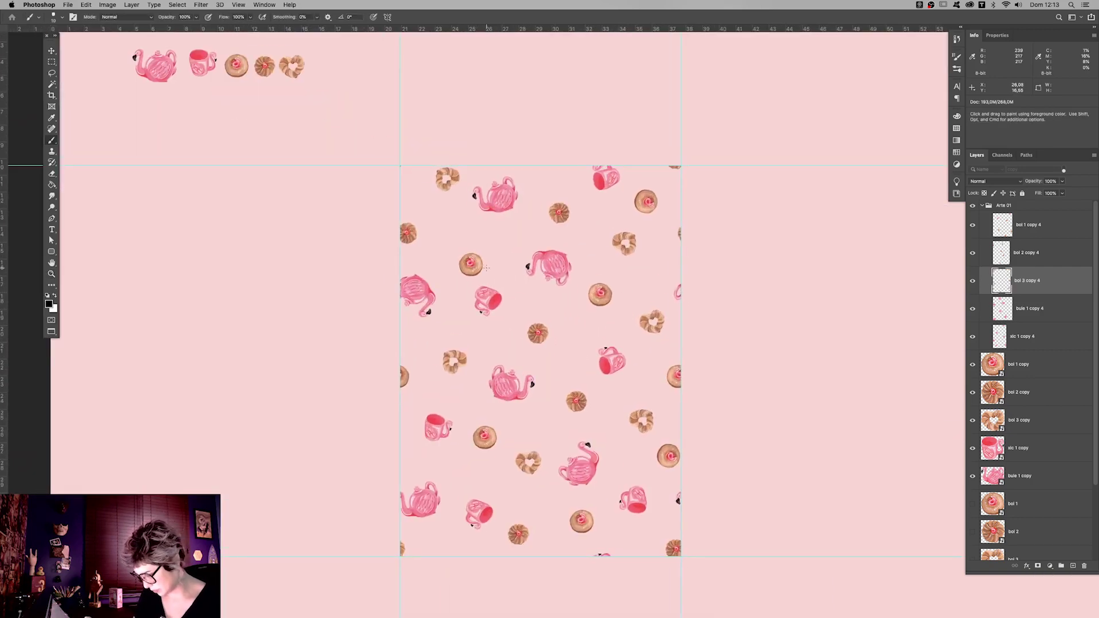
key("v")
left_click_drag(482, 270, 478, 254)
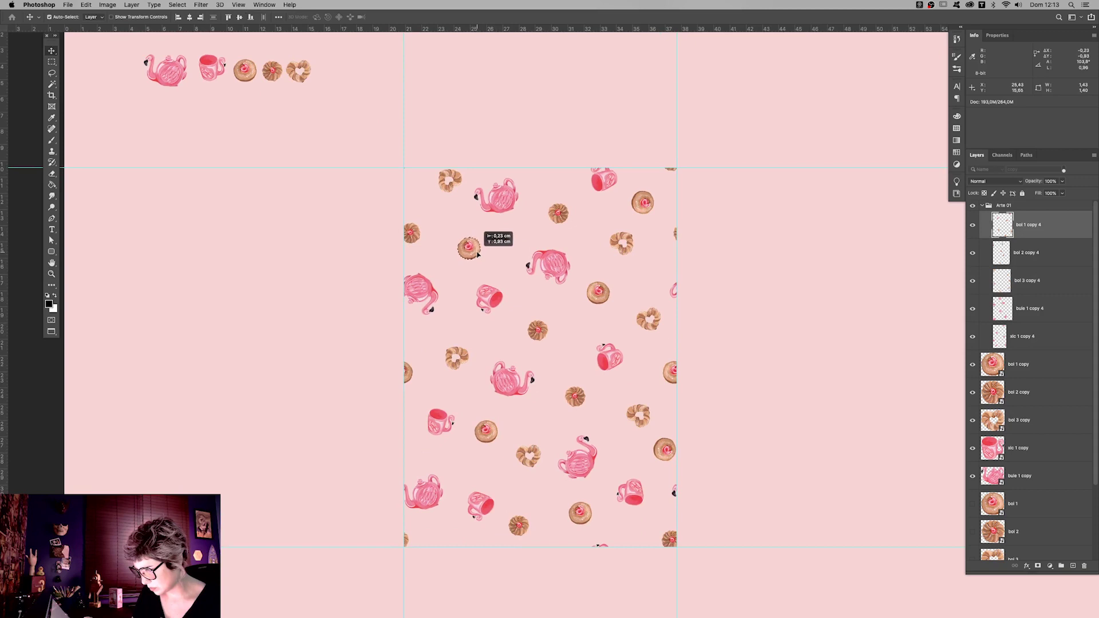
key("z")
left_click_drag(515, 237, 541, 237)
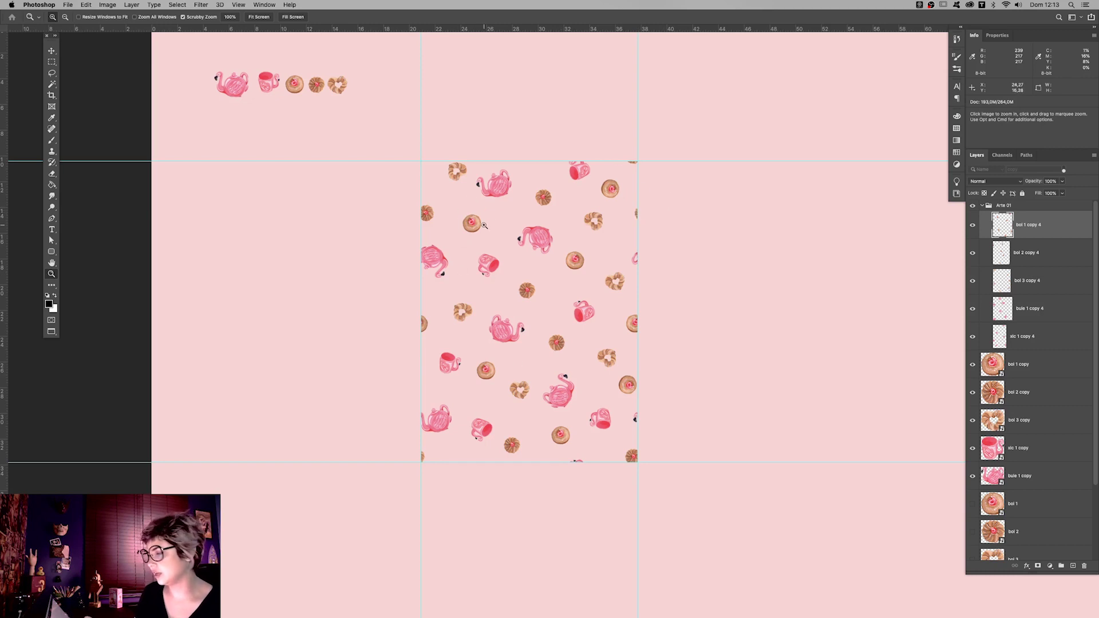
left_click(979, 206)
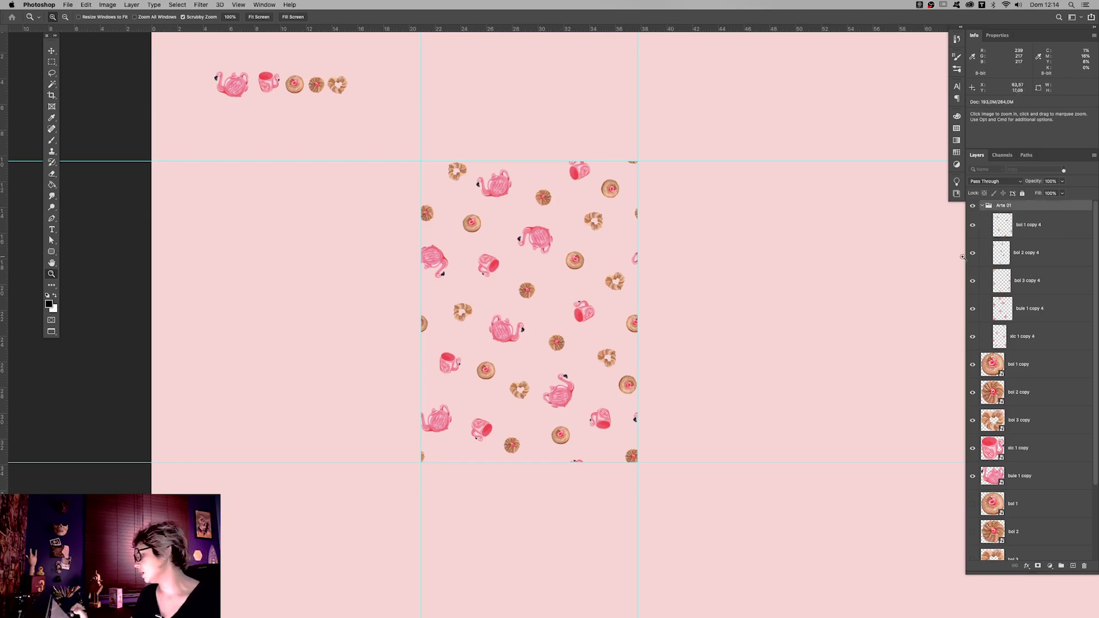
- Duplicate FUNDO and place the copy inside Arte 01 beneath the pattern layers
left_click(972, 205)
left_click(981, 206)
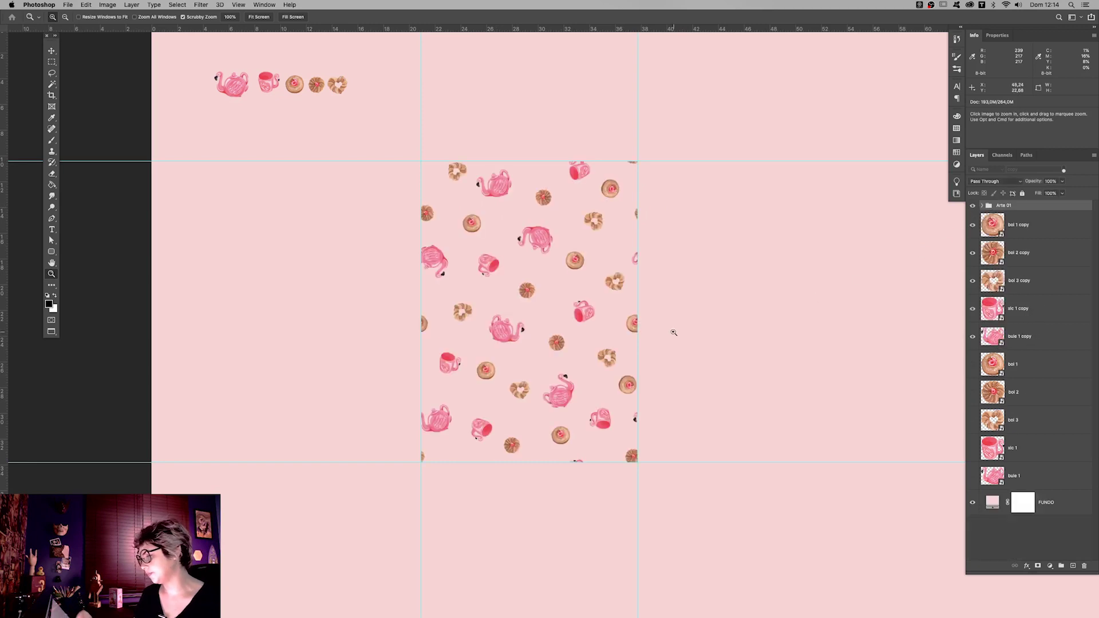
scroll(633, 366, "down", 2)
left_click_drag(633, 366, 624, 349)
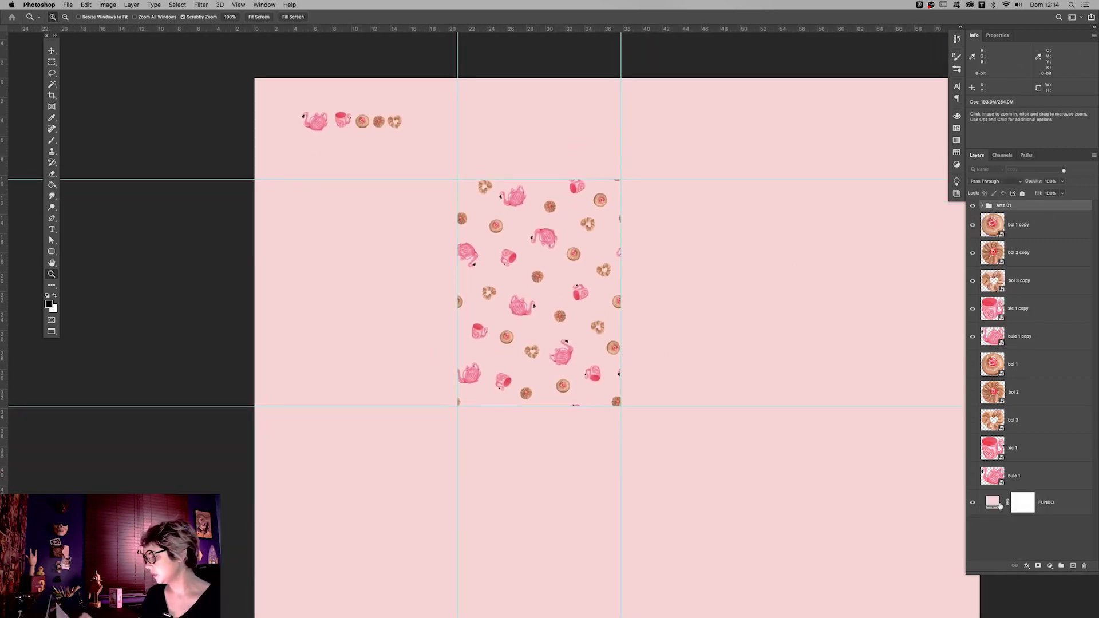
left_click(981, 206)
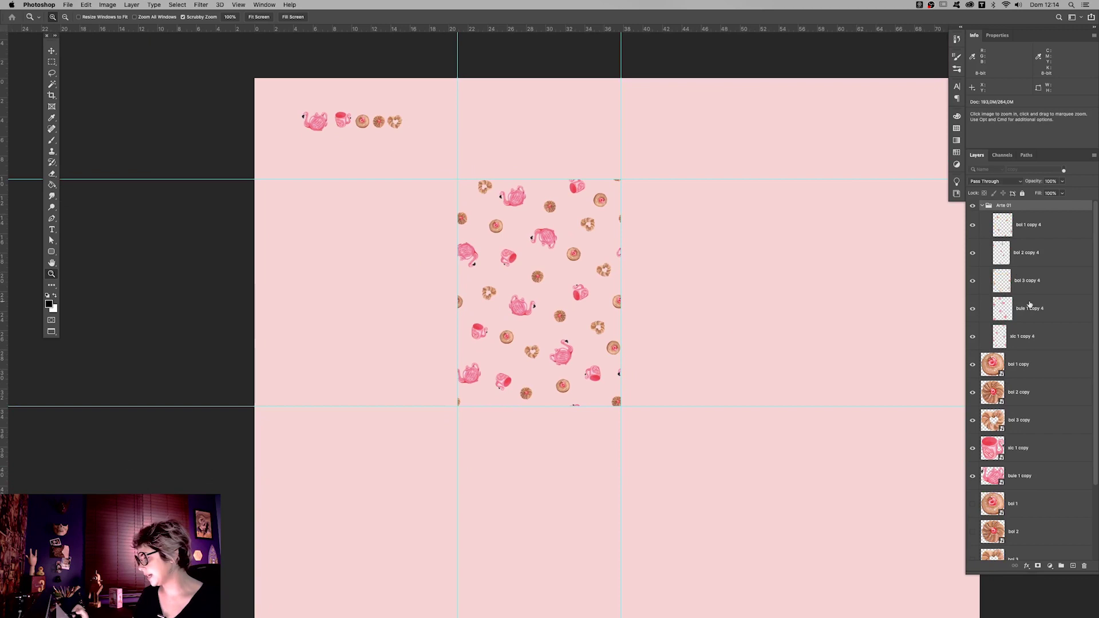
left_click(983, 206)
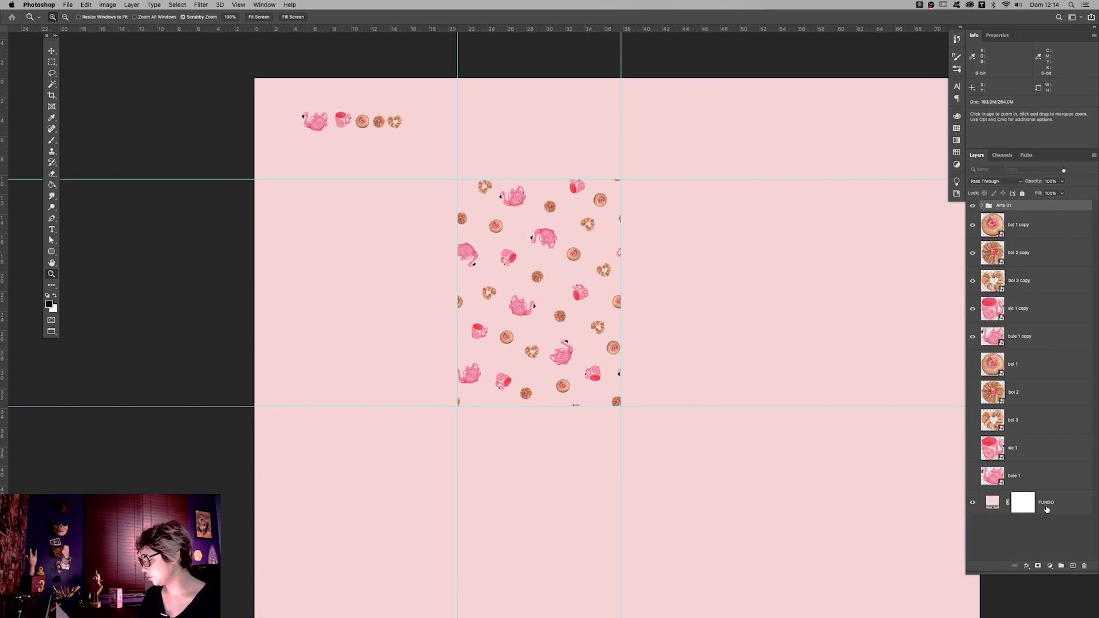
mouse_move(993, 511)
left_mouse_down()
mouse_move(1008, 508)
mouse_move(1006, 213)
left_mouse_up()
left_click(983, 206)
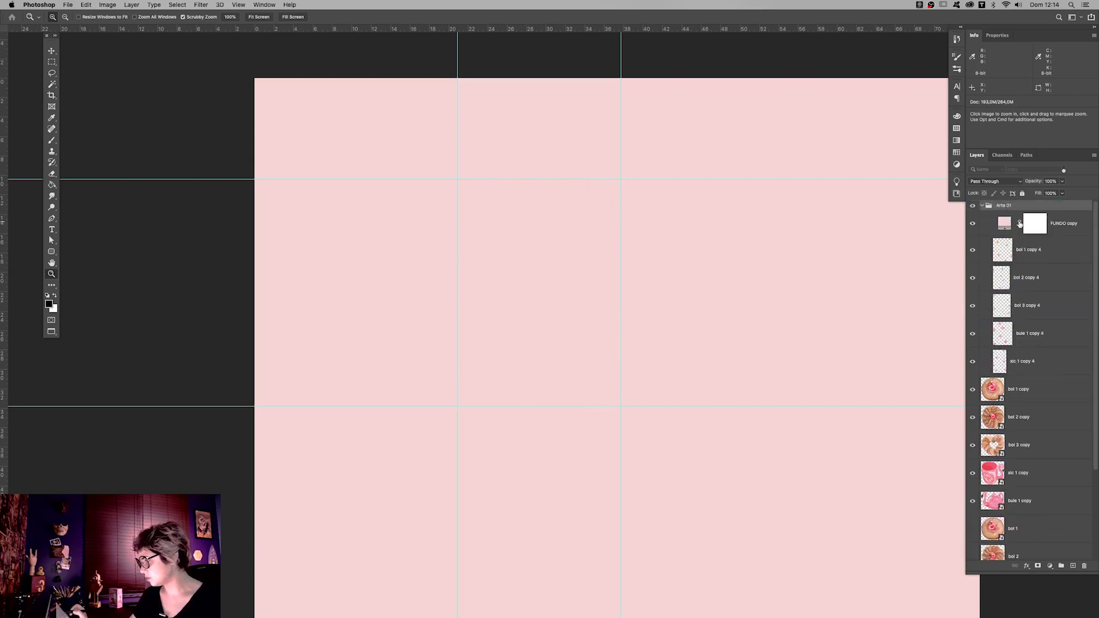
left_click_drag(1019, 223, 1019, 372)
- Toggle Arte 01 to compare, then hide it and move it below FUNDO
left_click(972, 206)
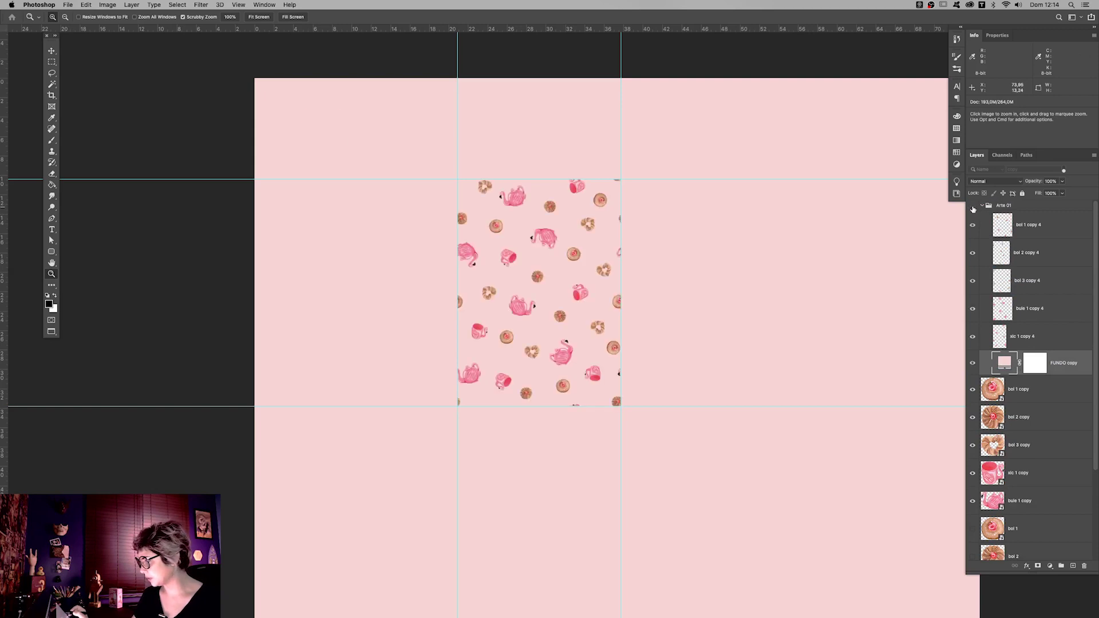
left_click(972, 209)
left_click(972, 206)
left_click(982, 205)
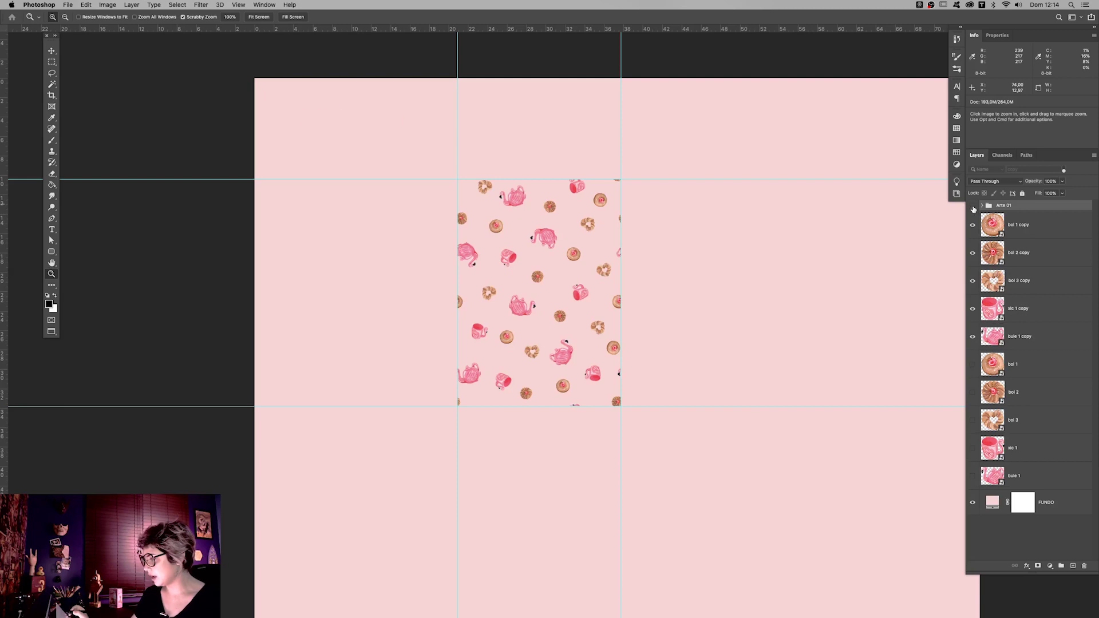
left_click(972, 205)
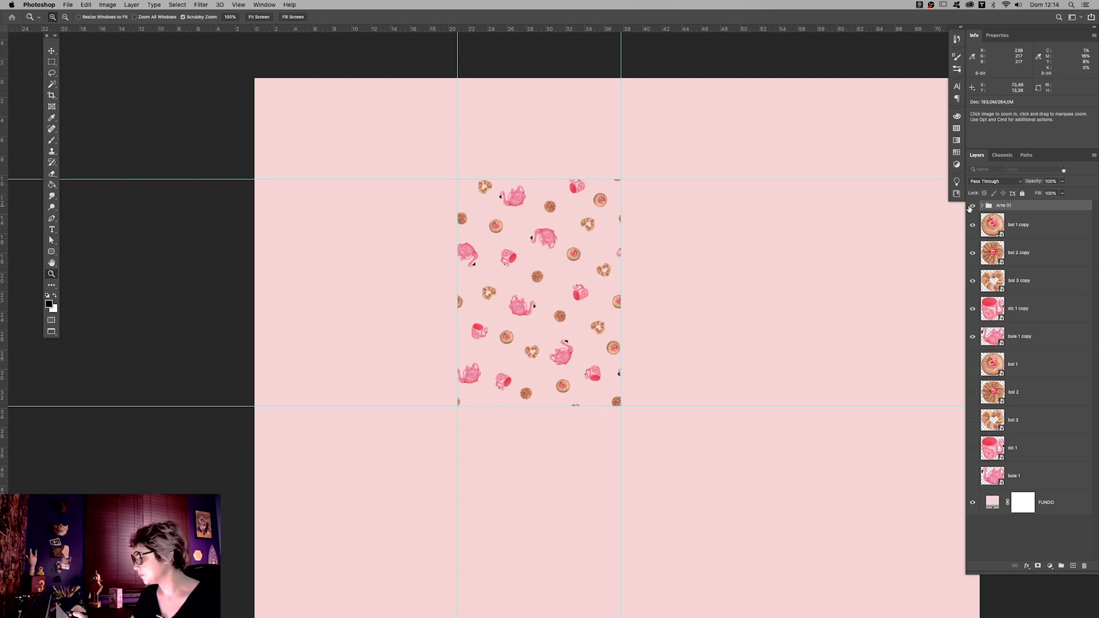
left_click(972, 205)
mouse_move(1011, 448)
left_mouse_down()
mouse_move(1030, 470)
mouse_move(1035, 525)
left_mouse_up()
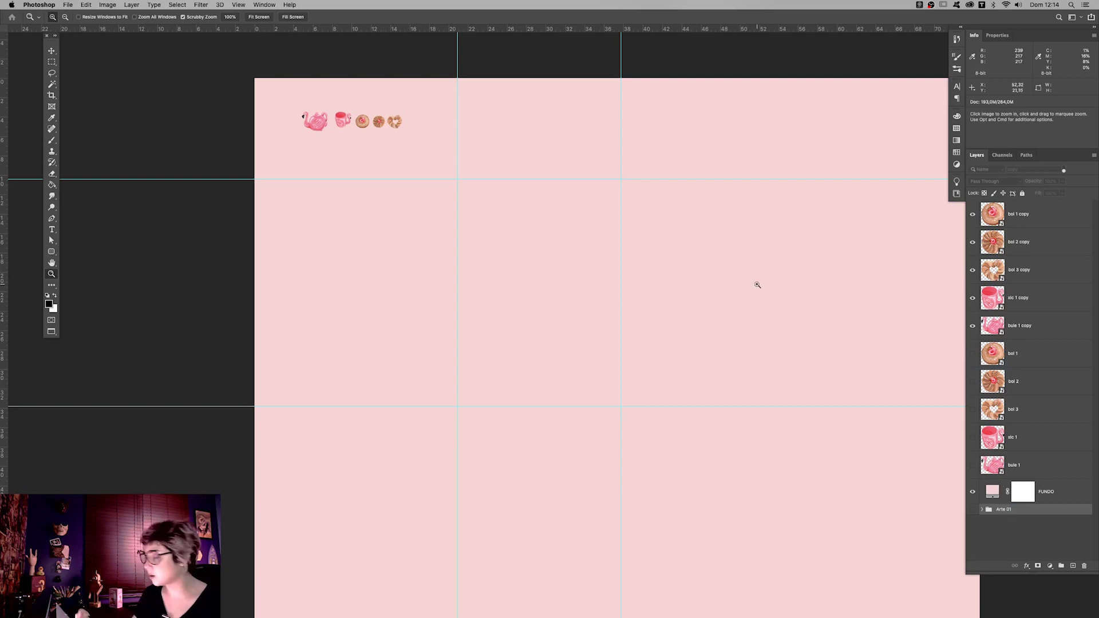
- Delete the five loose copy layers and make the original donuts, cup and teapot visible
left_click(1030, 326)
left_click(1039, 225, "shift")
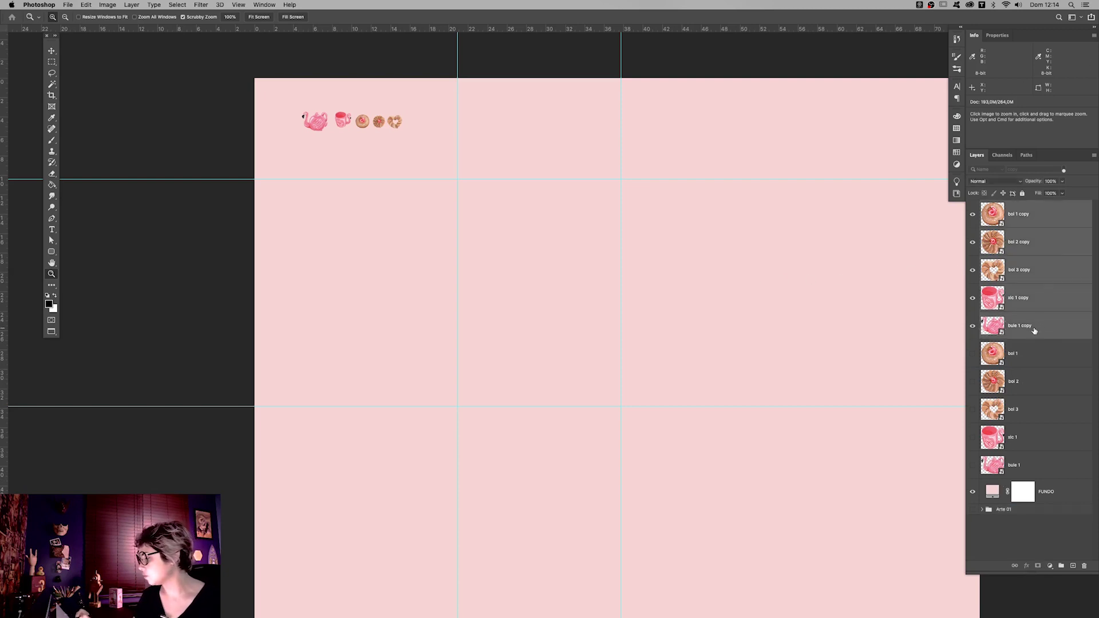
left_click_drag(1035, 332, 1083, 565)
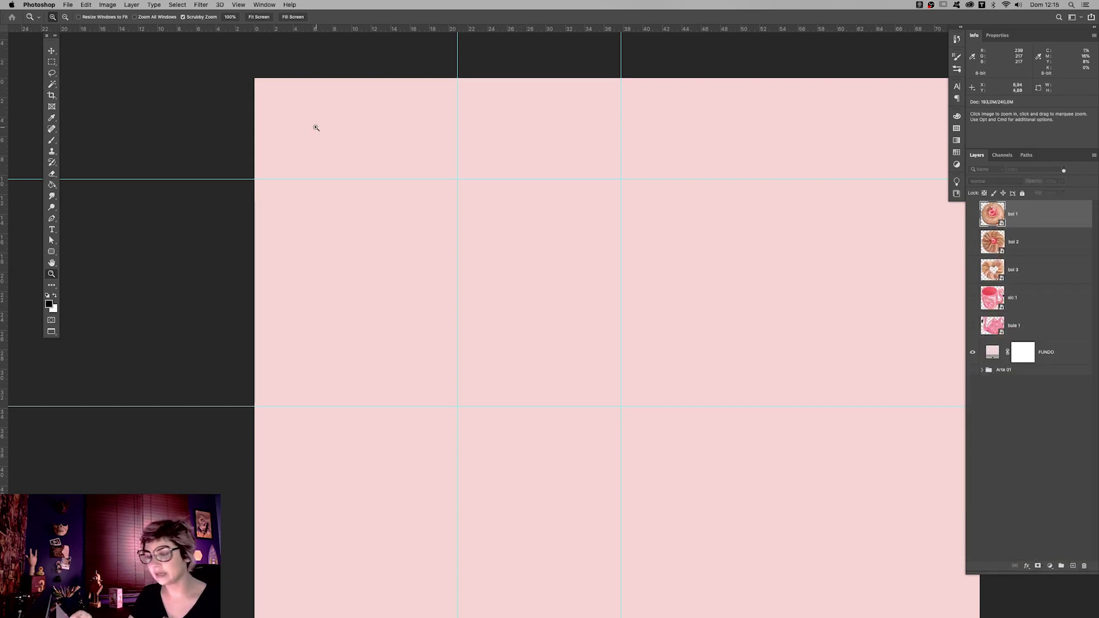
left_click_drag(971, 239, 972, 326)
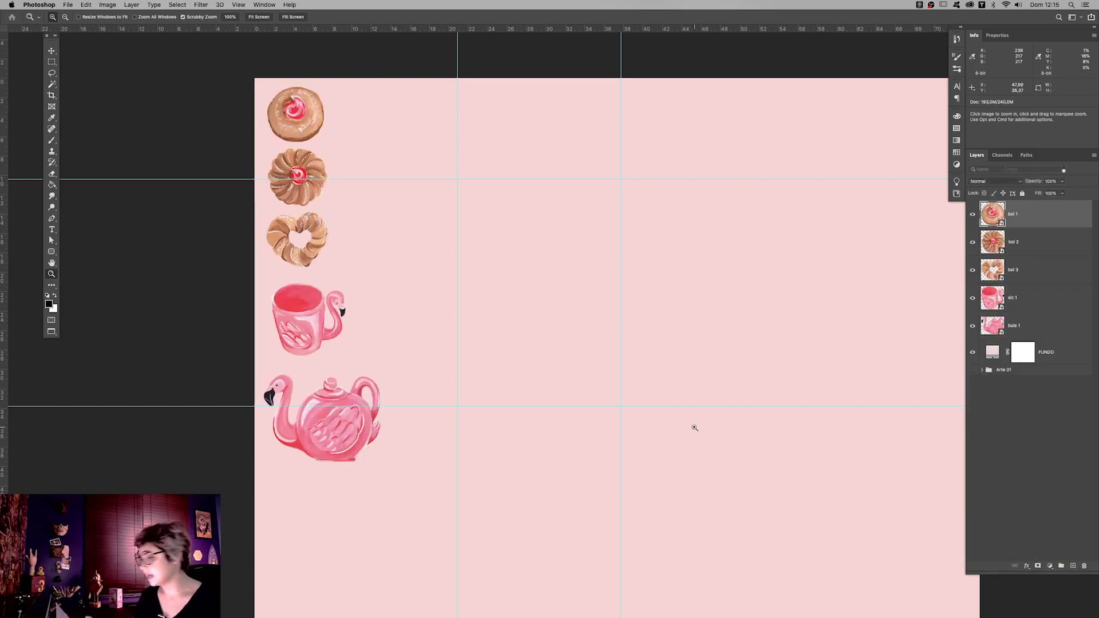
left_click(554, 374, "alt")
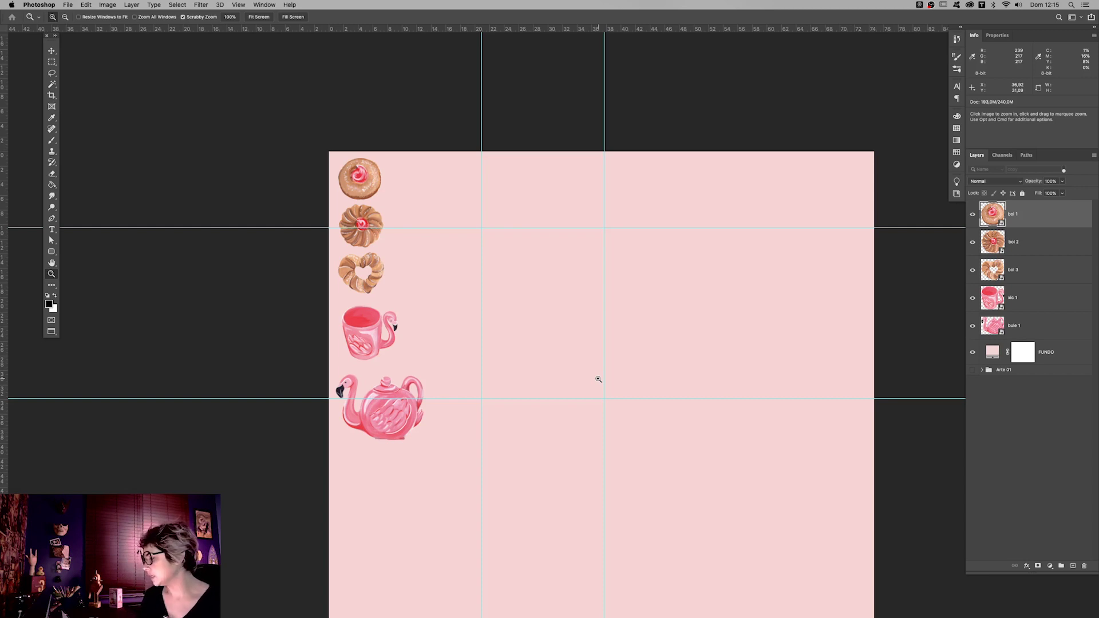
- Remove both vertical and both horizontal guides by dragging them onto the rulers
key("v")
left_click_drag(603, 137, 603, 29)
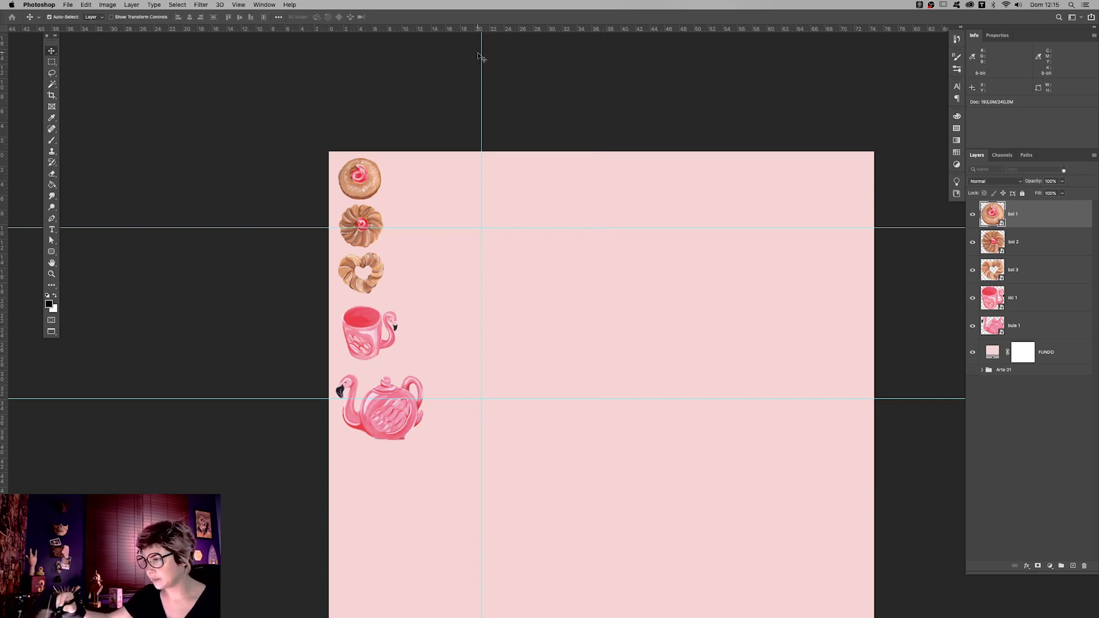
left_click_drag(481, 56, 481, 28)
left_click_drag(593, 227, 593, 28)
left_click(648, 393)
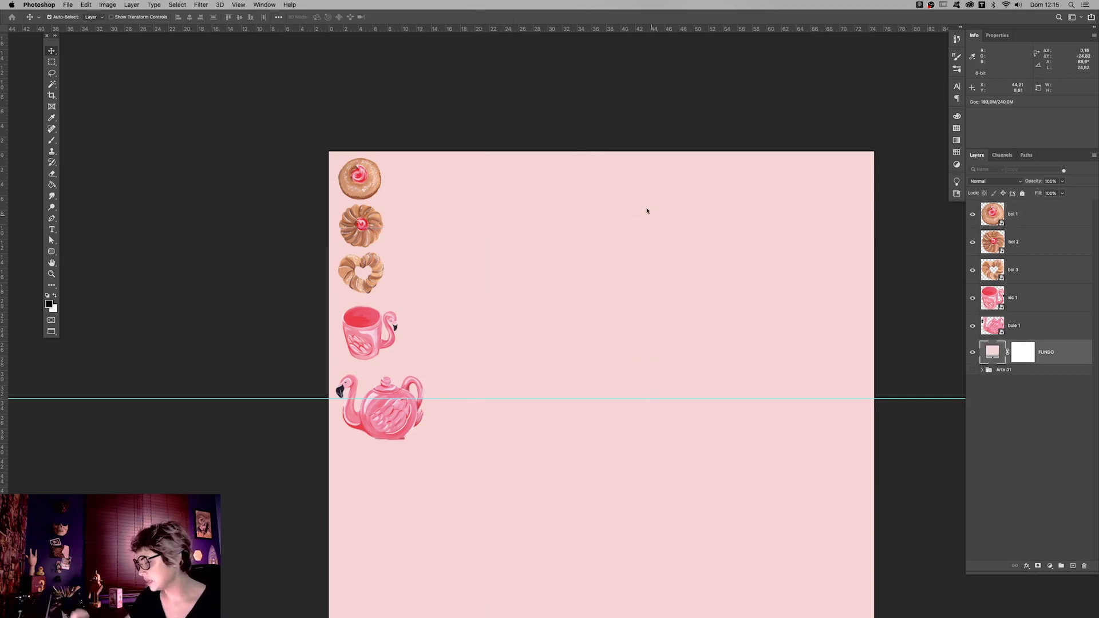
left_click_drag(685, 398, 670, 29)
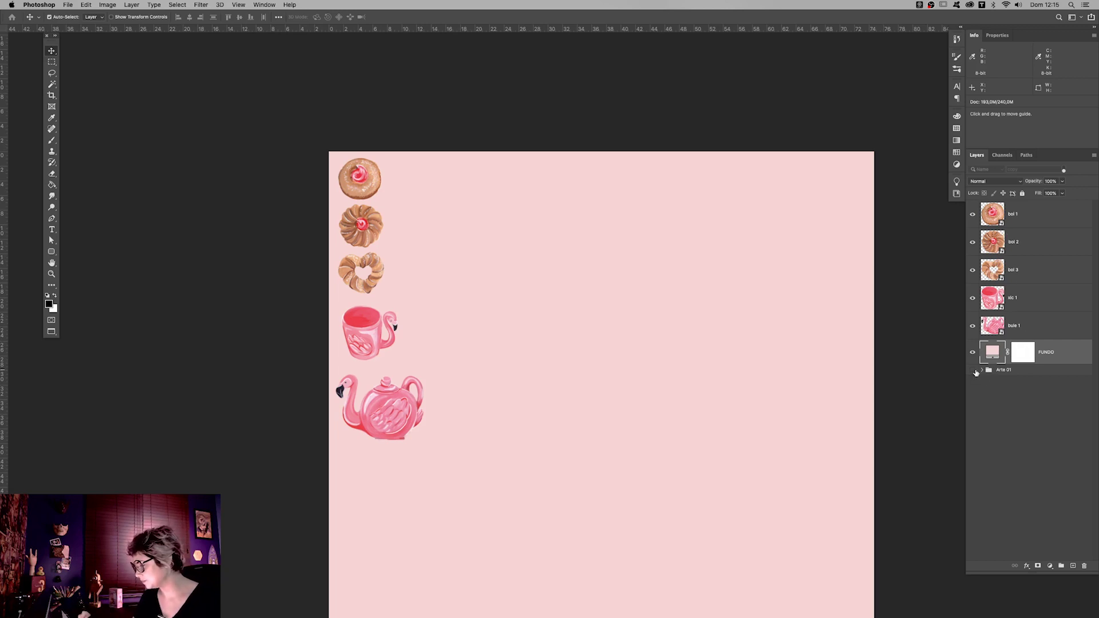
left_click_drag(974, 229, 972, 214)
left_click(982, 370)
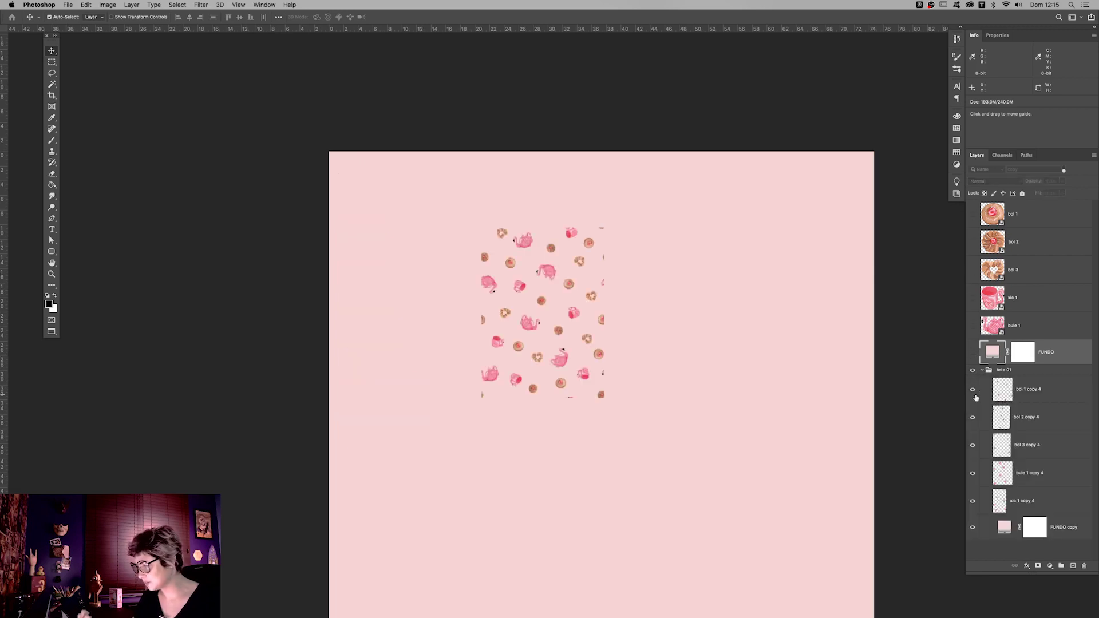
key("z")
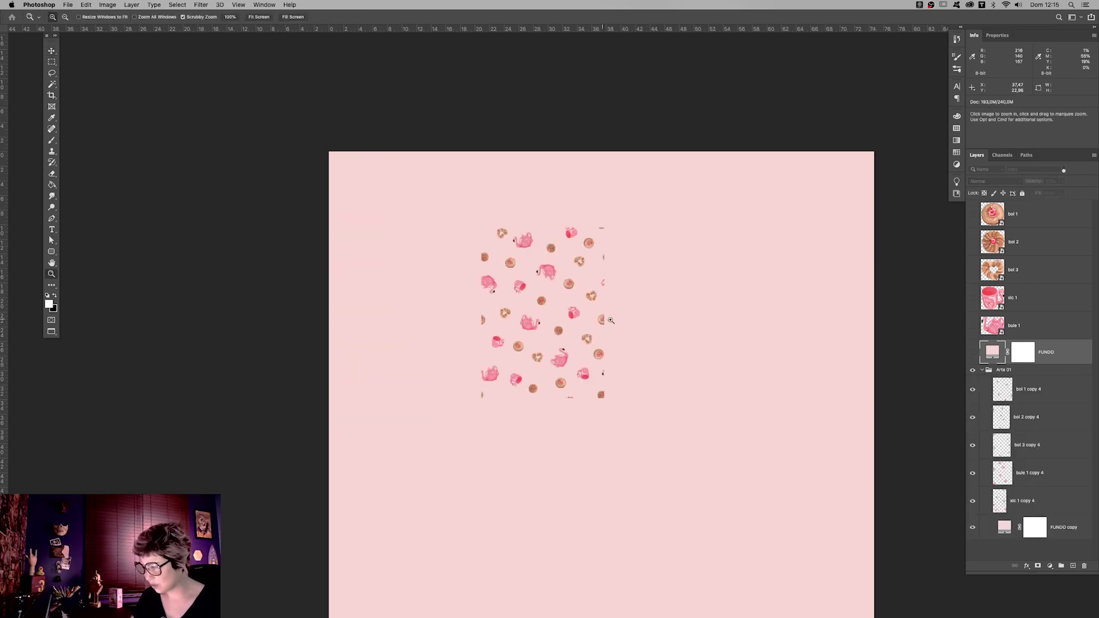
left_click(605, 328)
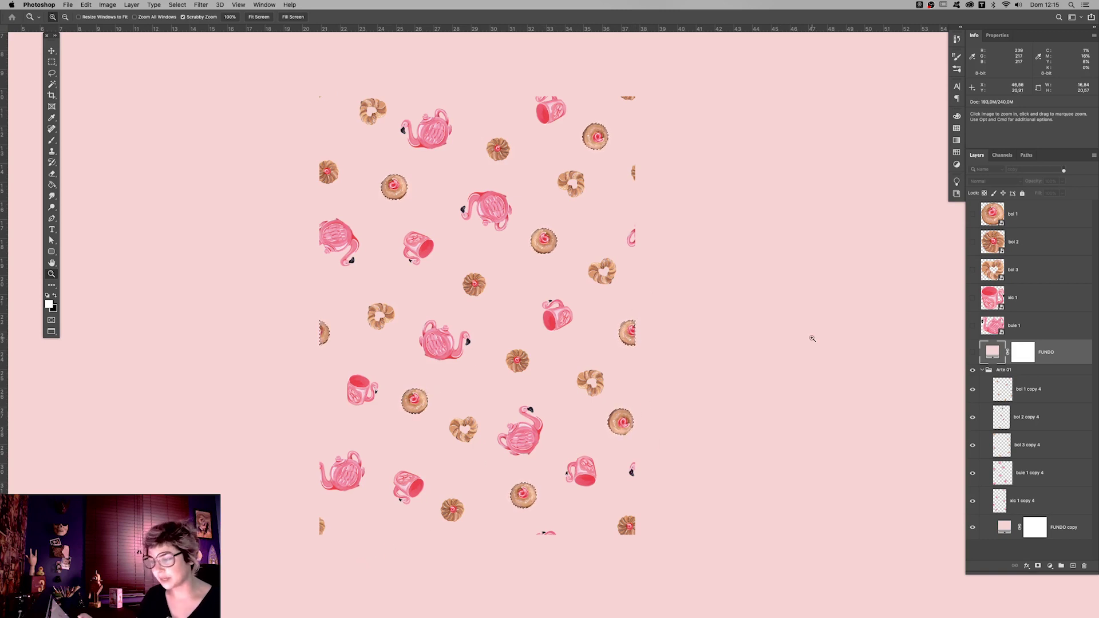
left_click(982, 370)
left_click(973, 352)
key("super+d")
left_click(674, 423, "alt")
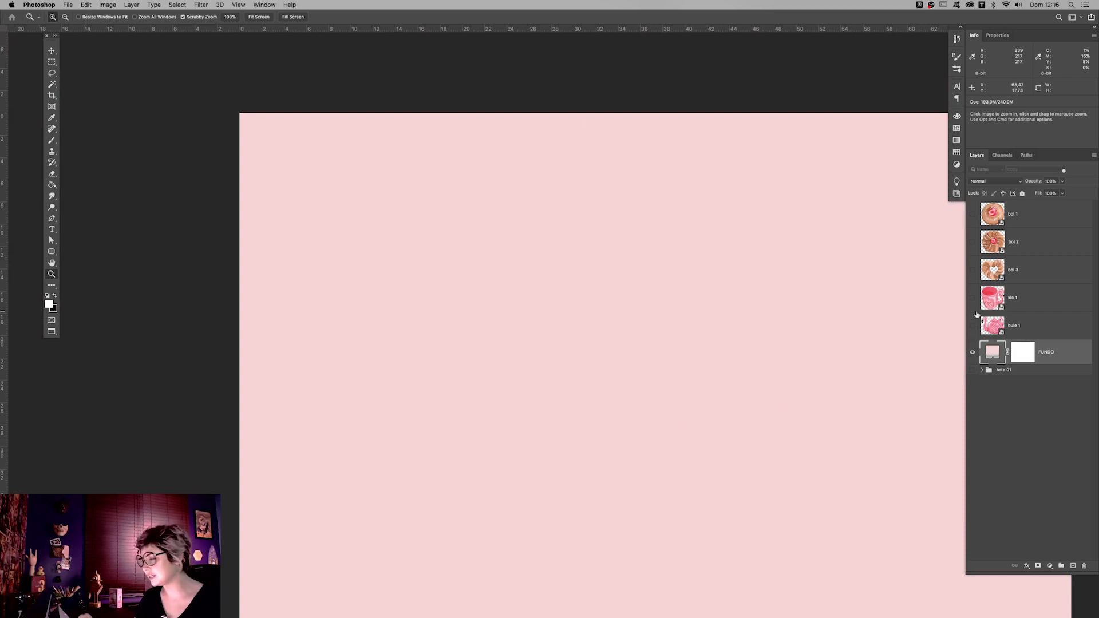
left_click_drag(972, 332, 971, 213)
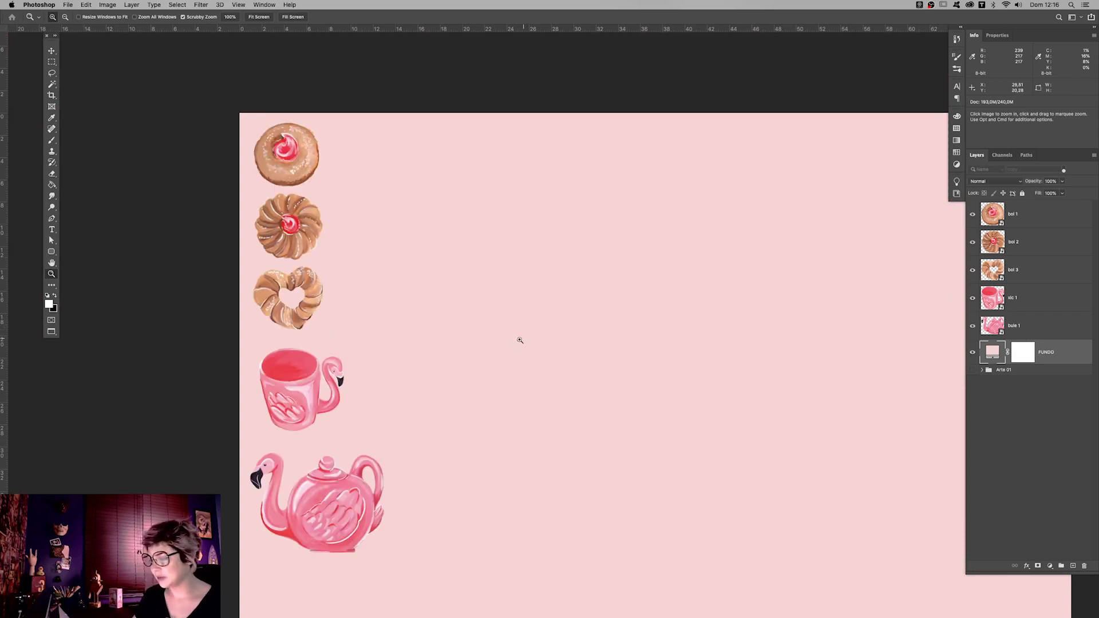
left_click(517, 342, "alt")
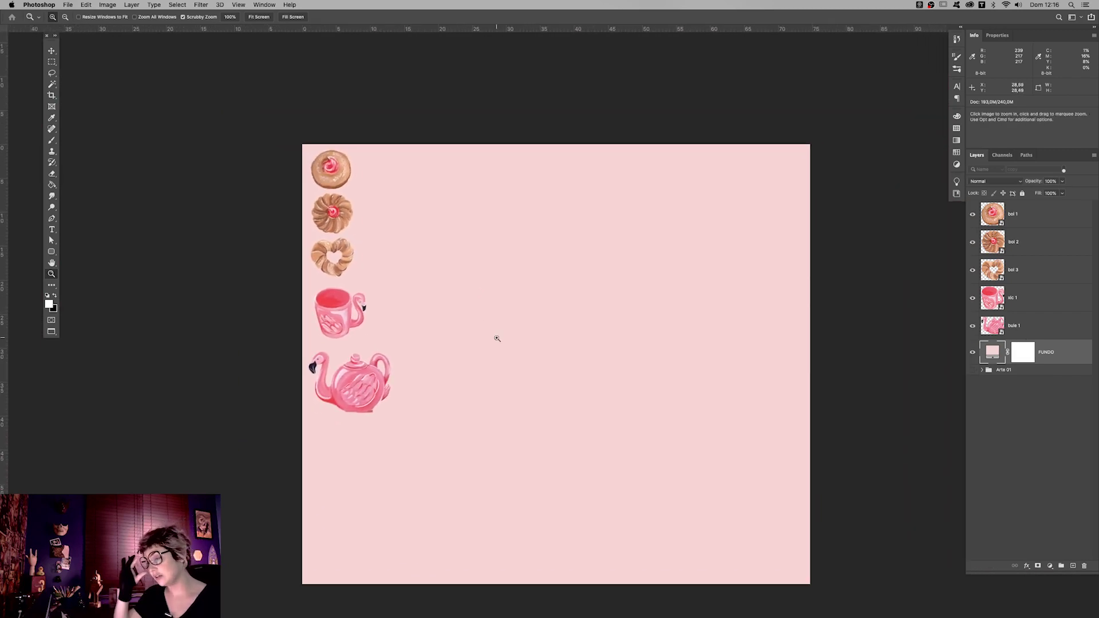
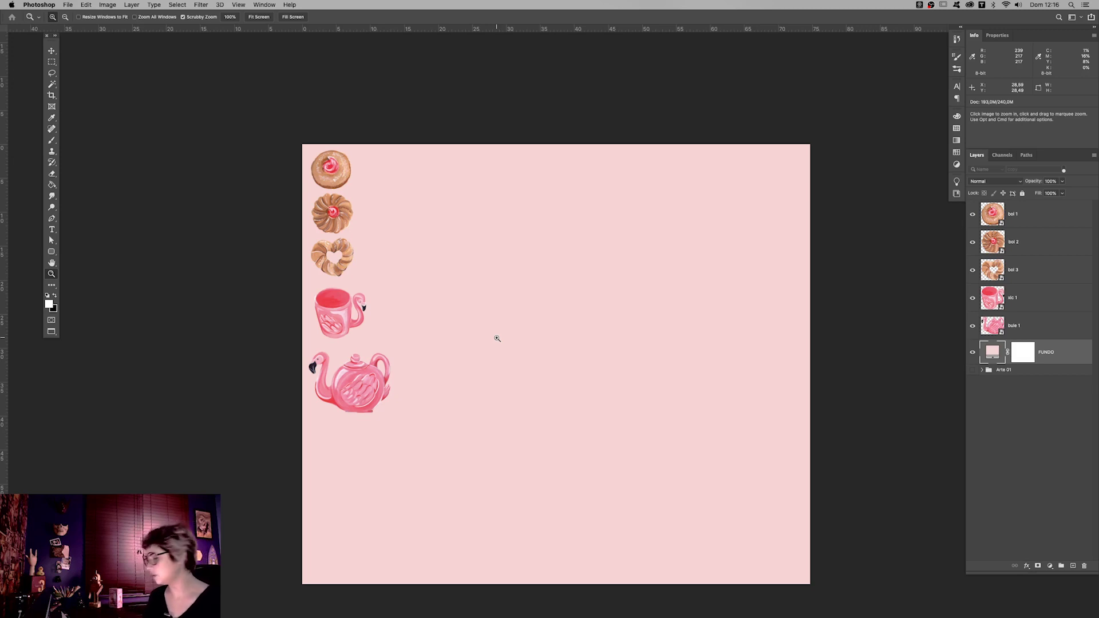
- Reposition the teapot back under the cup
key("v")
left_click_drag(375, 381, 468, 275)
key("super+t")
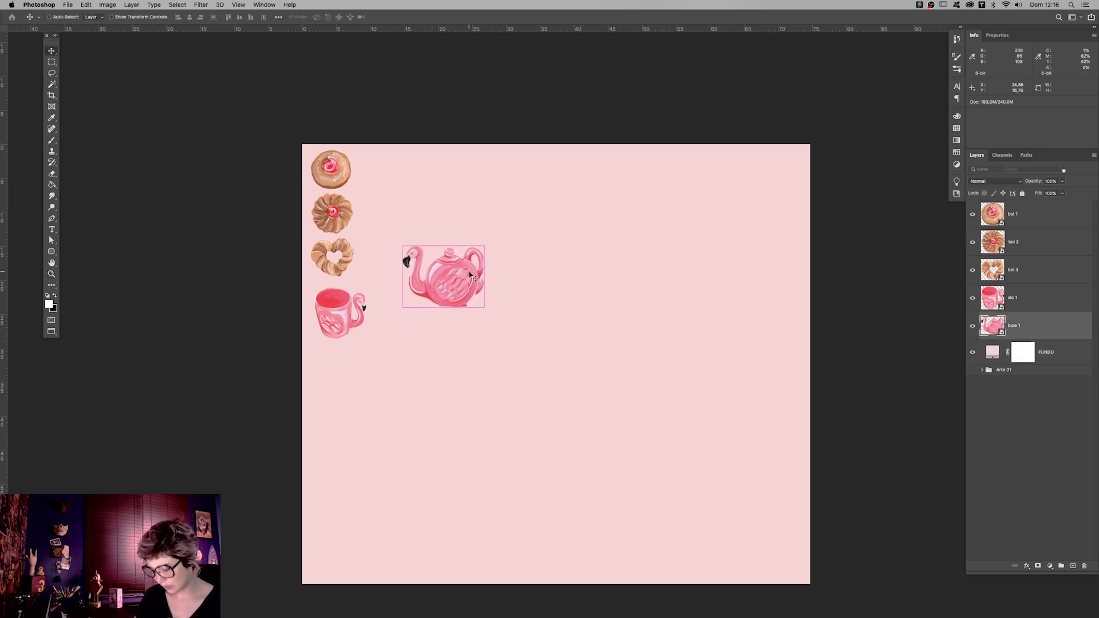
key("Return")
left_click_drag(457, 307, 360, 408)
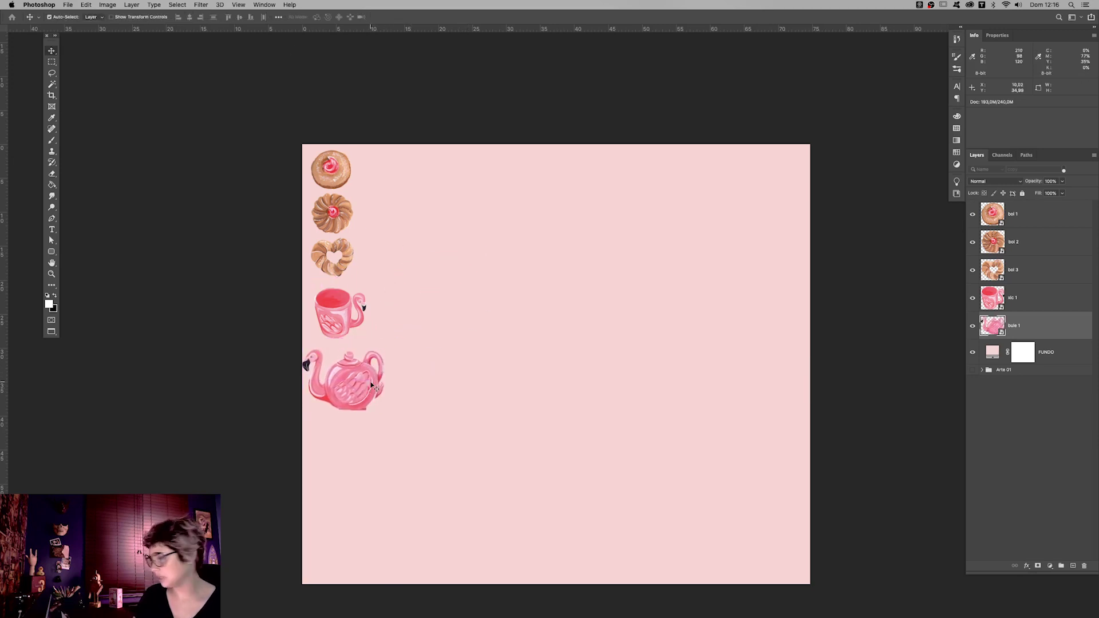
- Duplicate the five item layers and group the originals as 'Elementos' below Arte 01
left_click(1044, 215, "shift")
key("super+j")
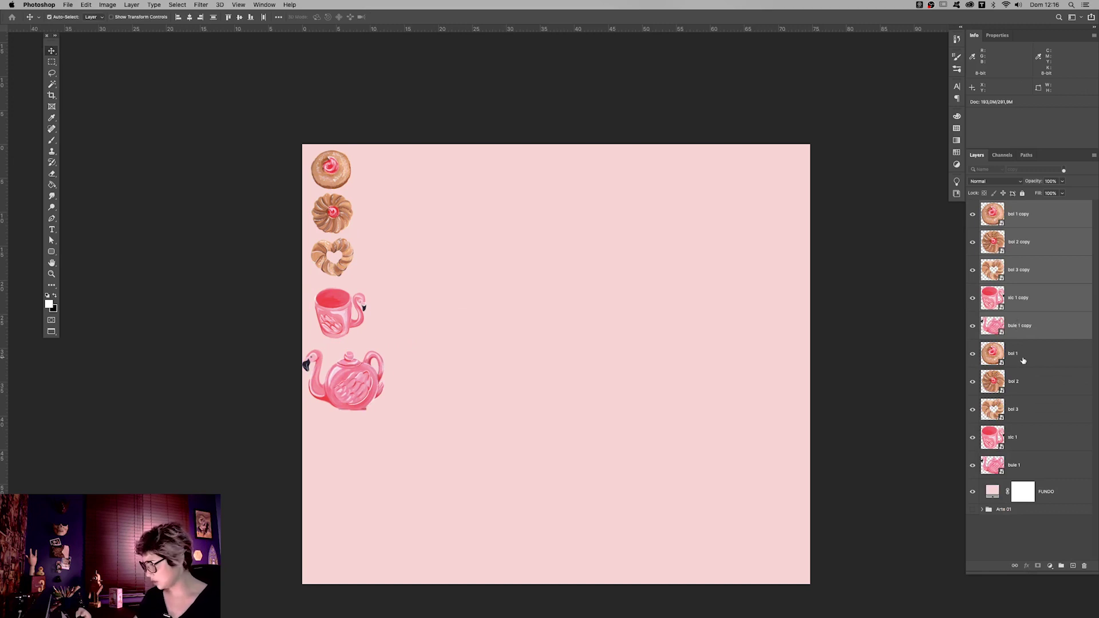
left_click(1024, 357)
left_click(1049, 469, "shift")
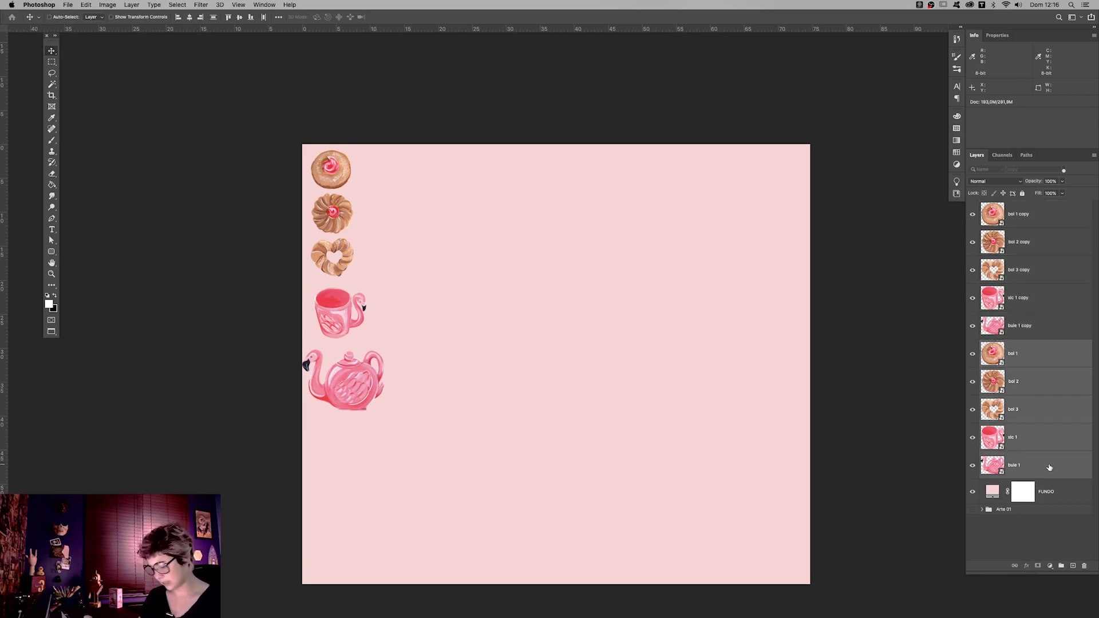
key("super+g")
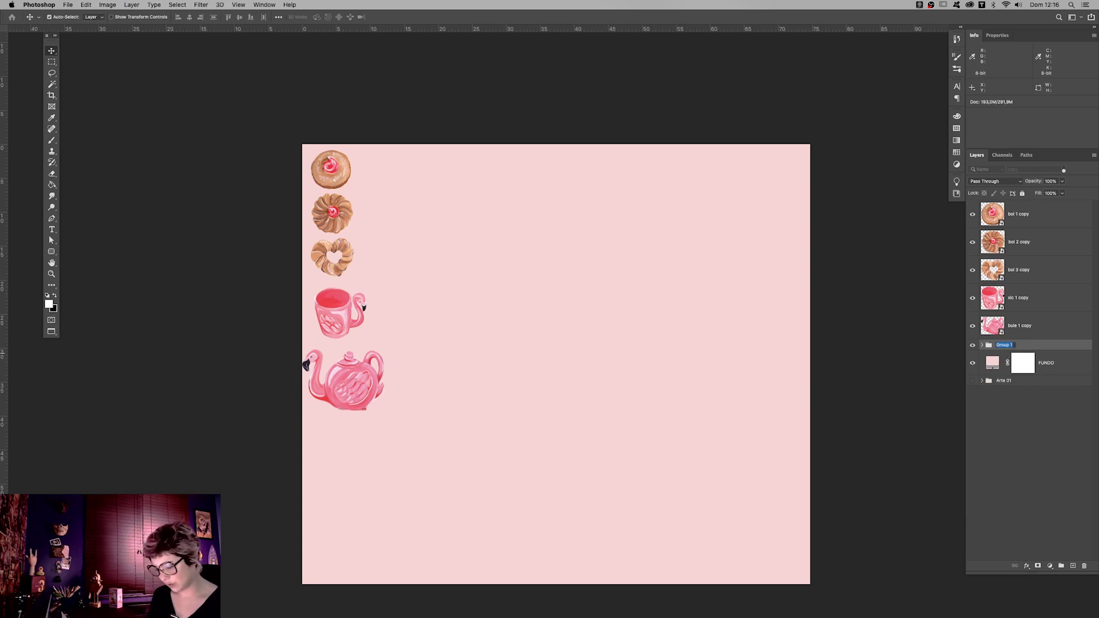
type("Elementos")
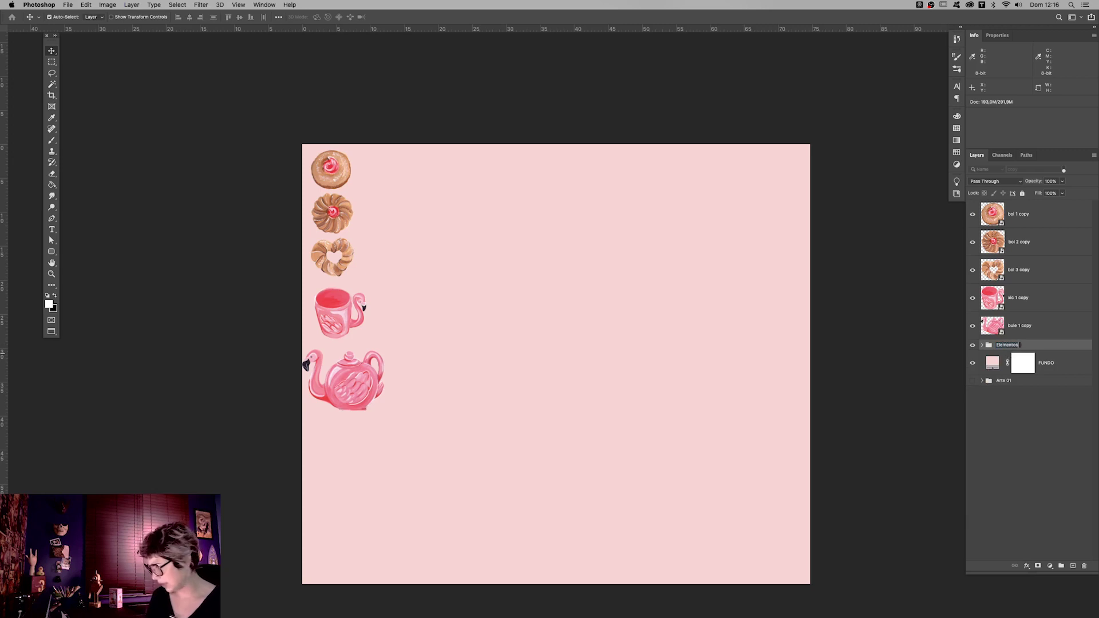
left_click(1029, 337)
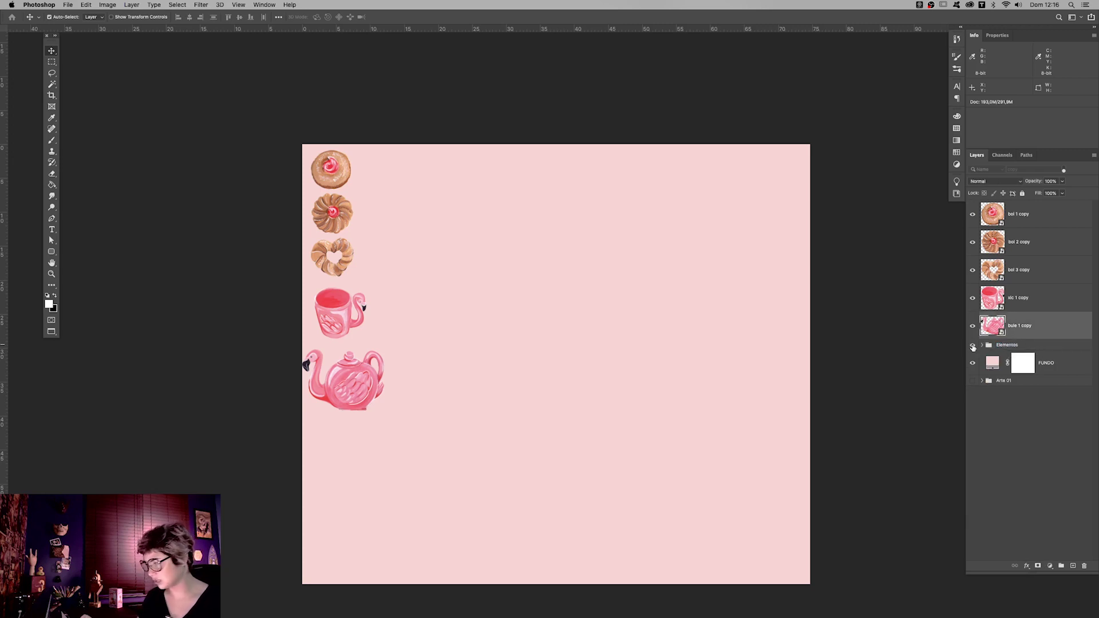
left_click_drag(1022, 345, 989, 383)
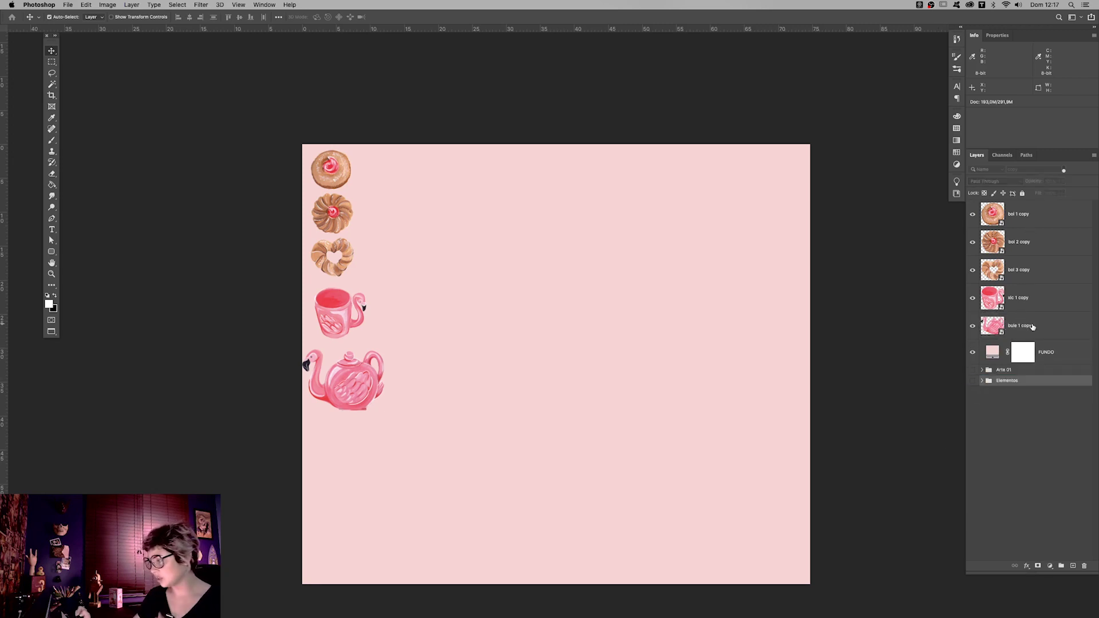
- Move the bule 1 copy teapot to the right beside the cup
left_click(1006, 324)
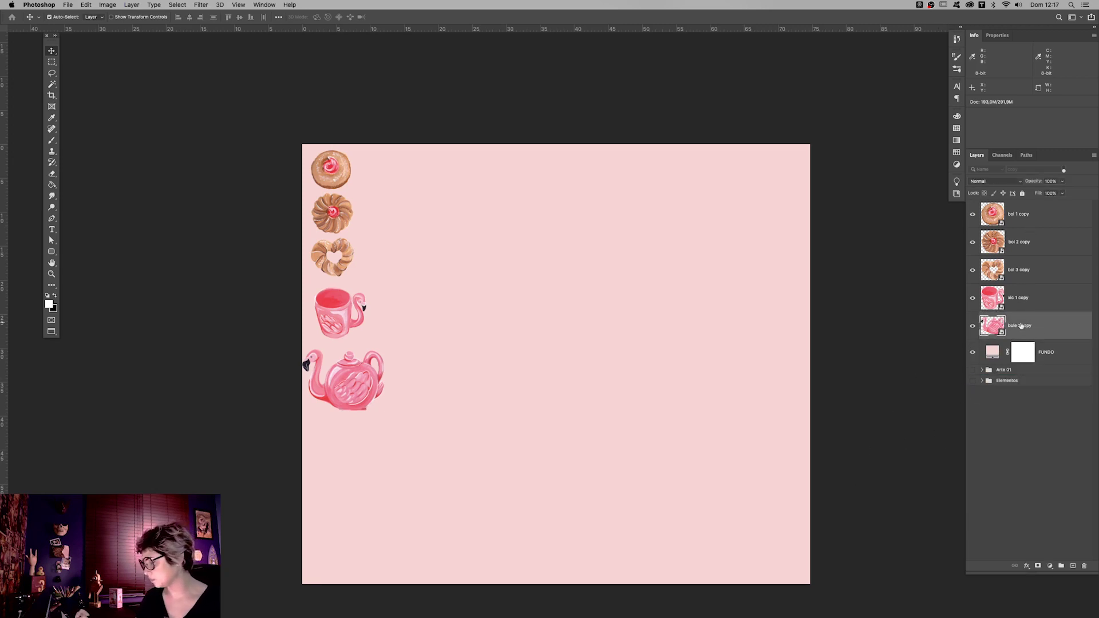
mouse_move(357, 387)
left_mouse_down()
mouse_move(404, 392)
mouse_move(459, 326)
mouse_move(515, 367)
left_mouse_up()
key("ctrl+z")
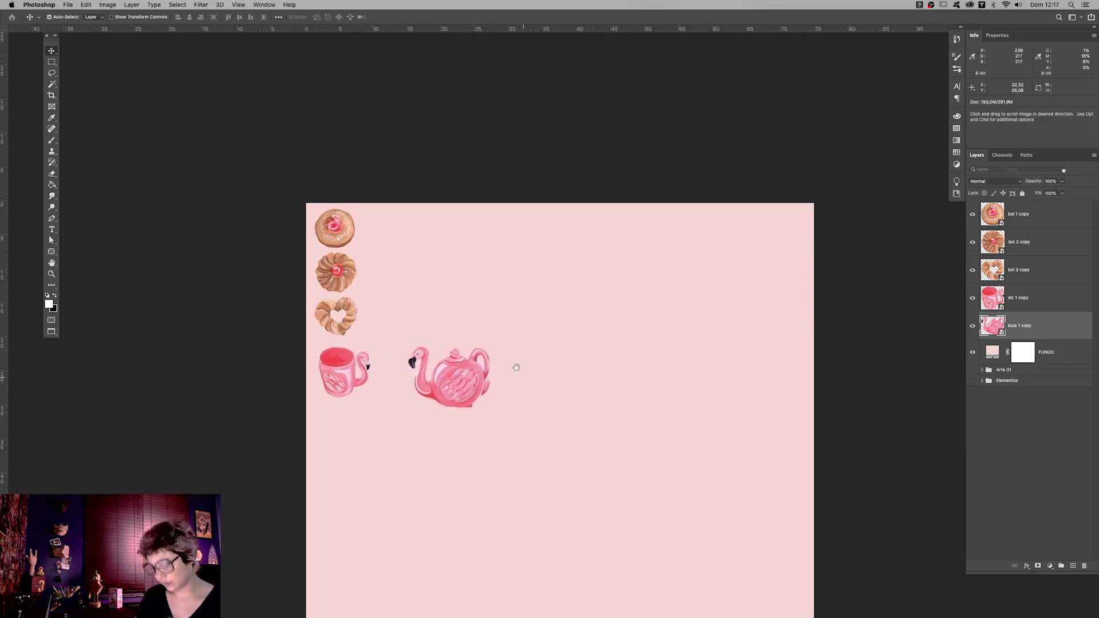
- Resize the teapot copy to a width of 9 cm
key("ctrl+t")
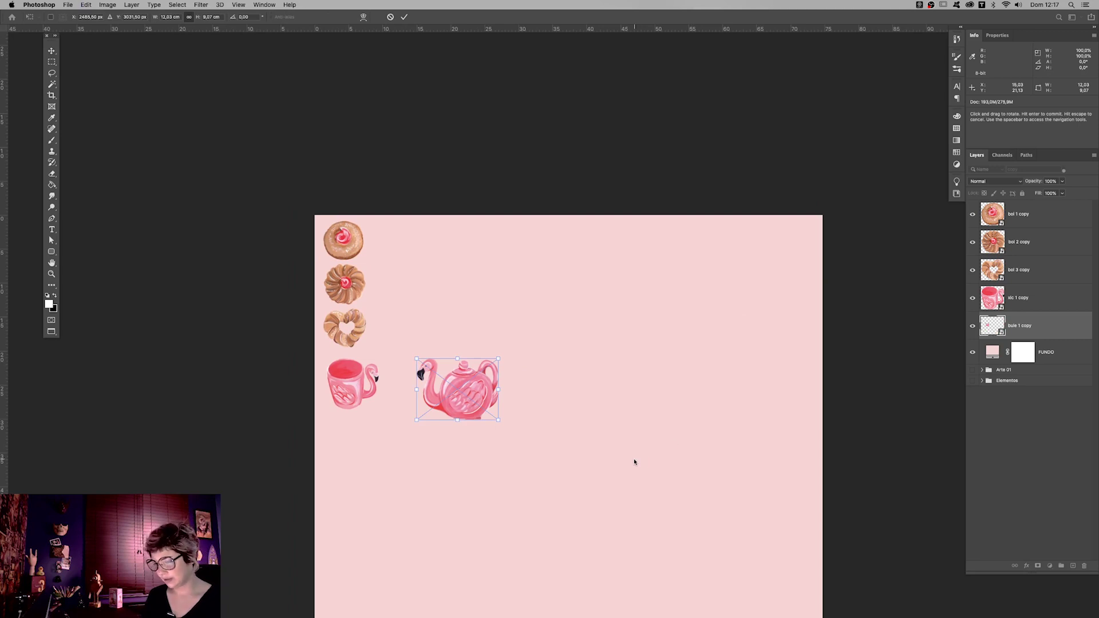
double_click(170, 16)
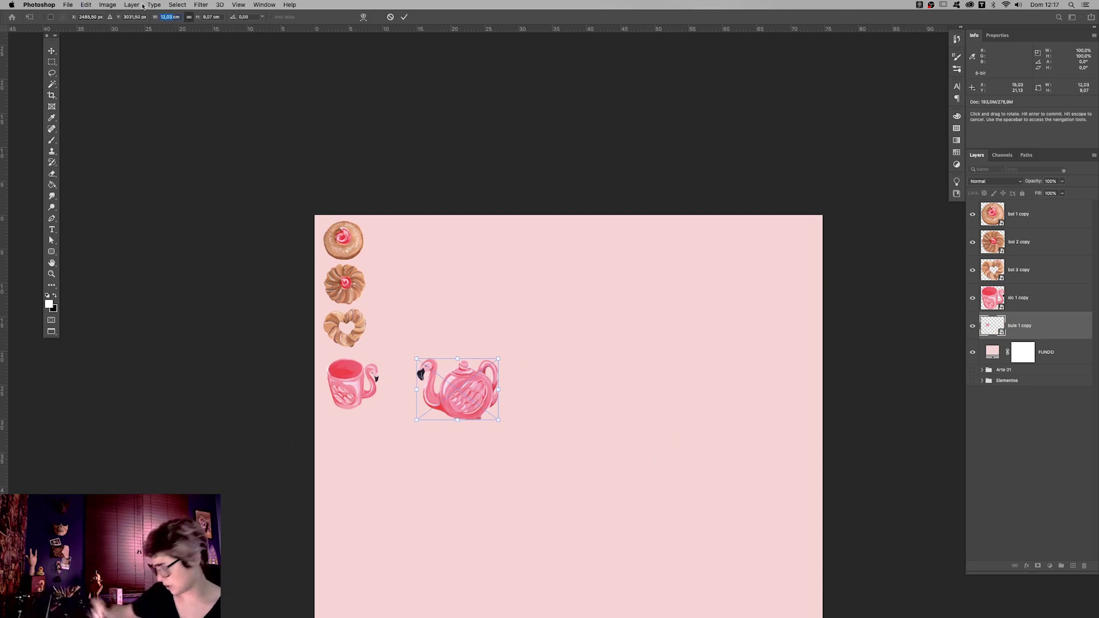
type("9")
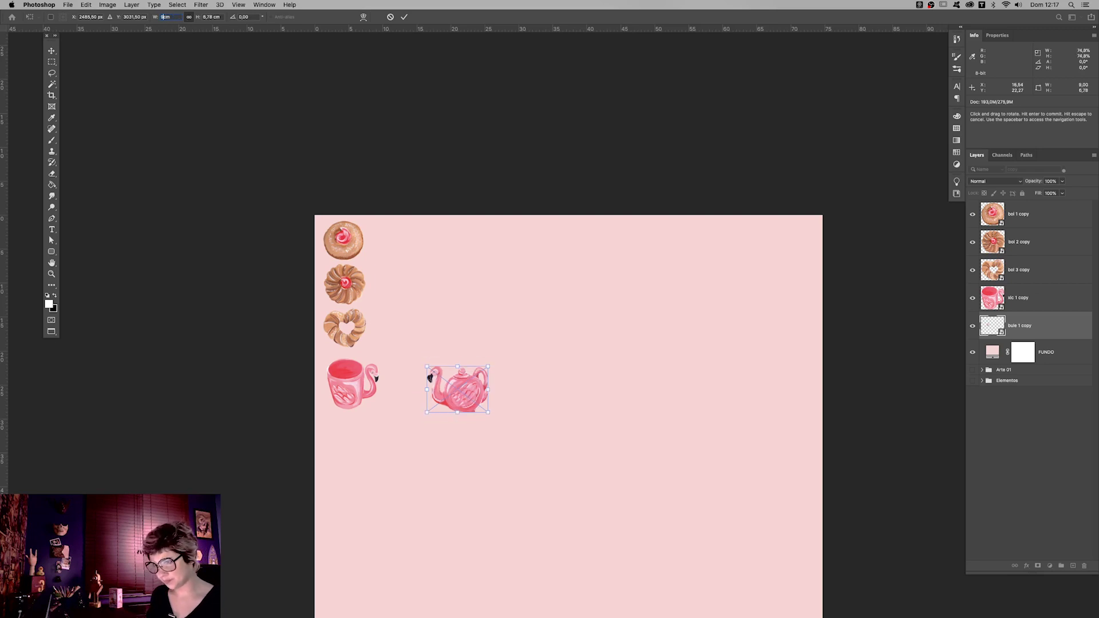
key("Return")
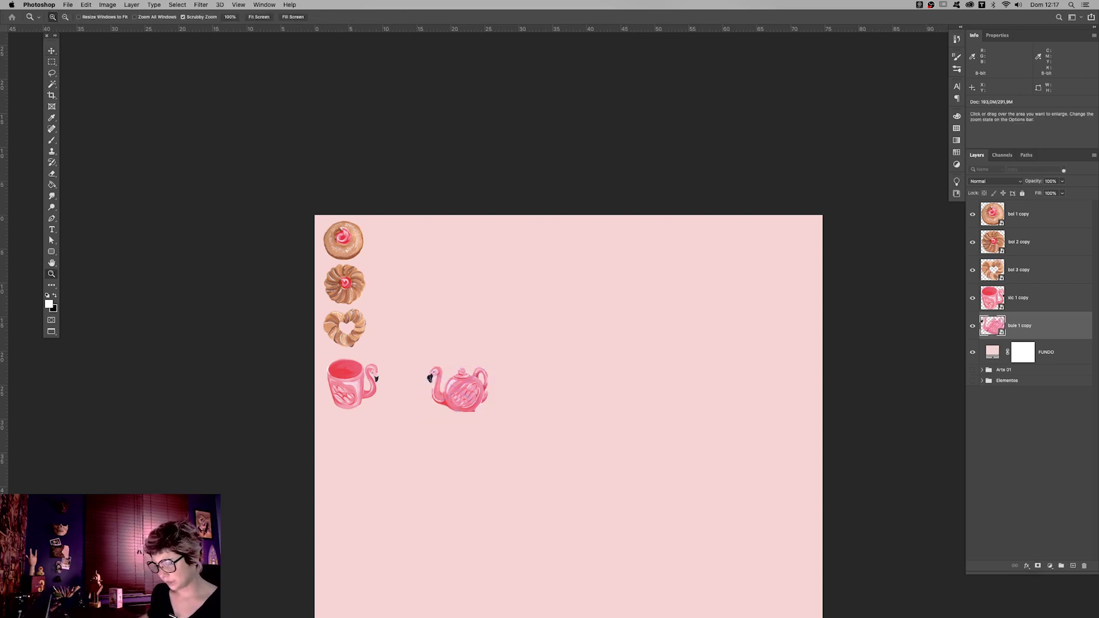
- Place the cup right of the teapot and shrink it to match
left_click_drag(381, 382, 404, 384)
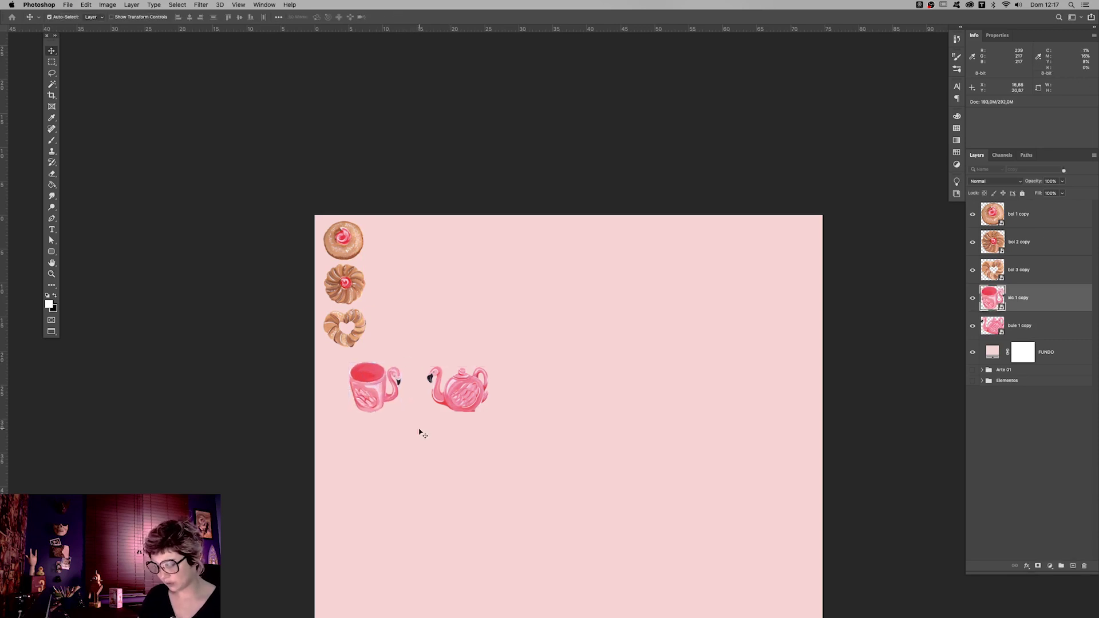
scroll(492, 417, "up", 3)
left_click_drag(278, 375, 547, 377)
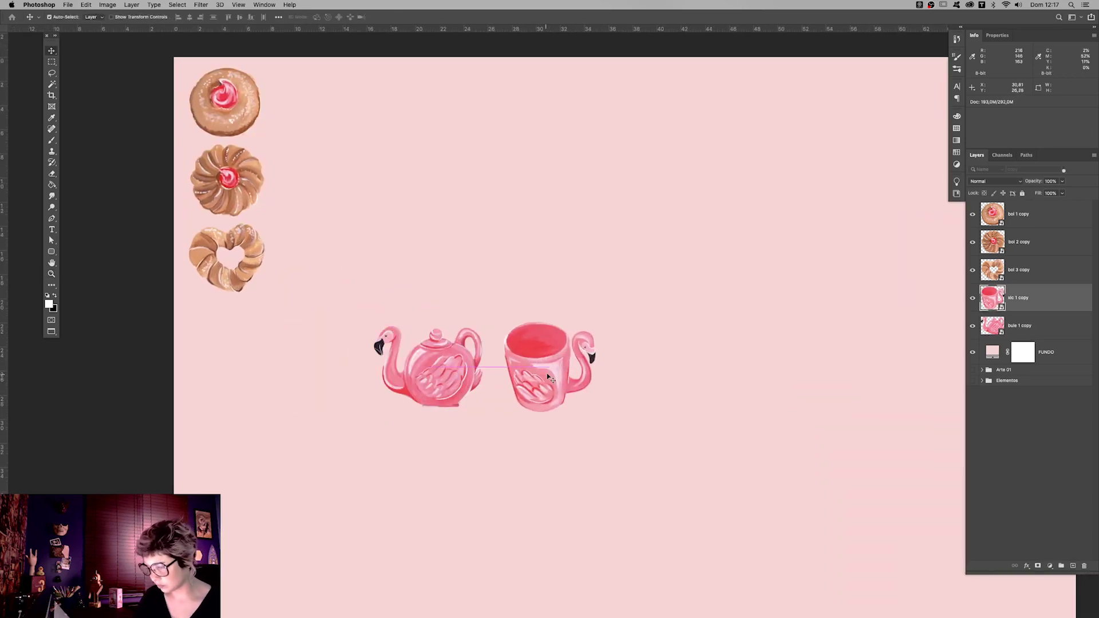
key("ctrl+t")
left_click_drag(595, 322, 566, 345)
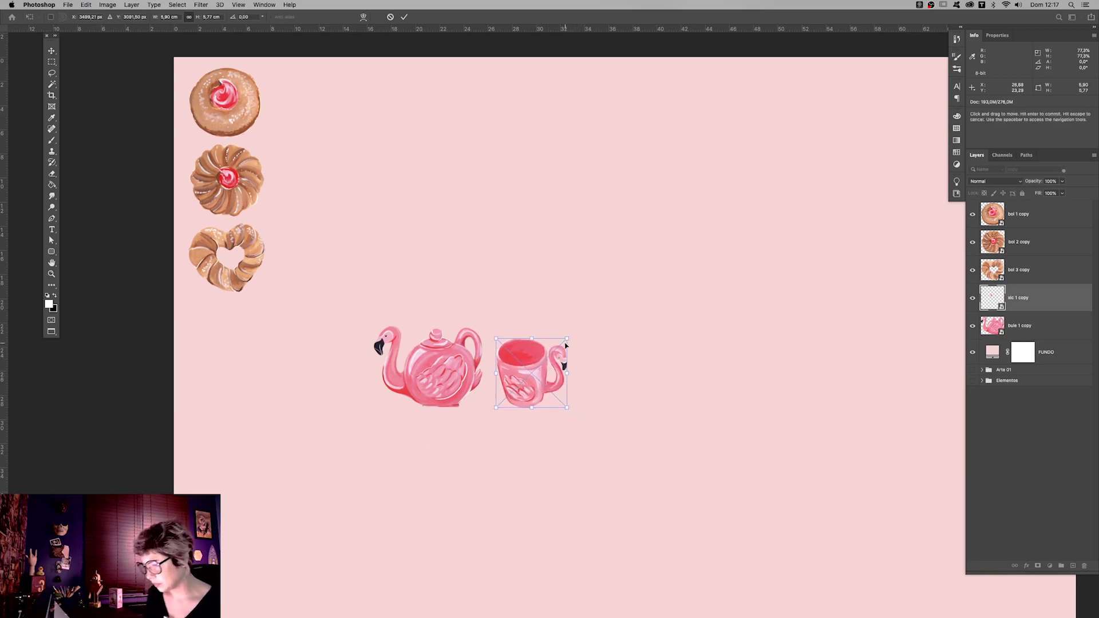
key("Return")
- Line up the heart, cream and pink donuts beside the cup, scaled to match
mouse_move(252, 256)
left_mouse_down()
mouse_move(644, 372)
mouse_move(646, 347)
left_mouse_up()
key("ctrl+t")
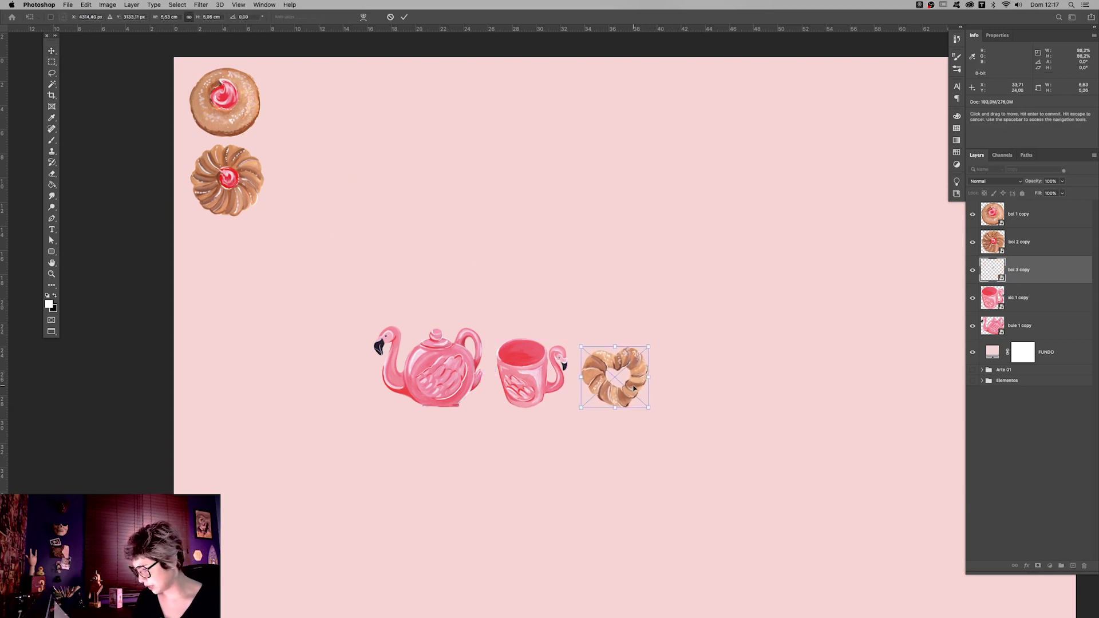
key("Return")
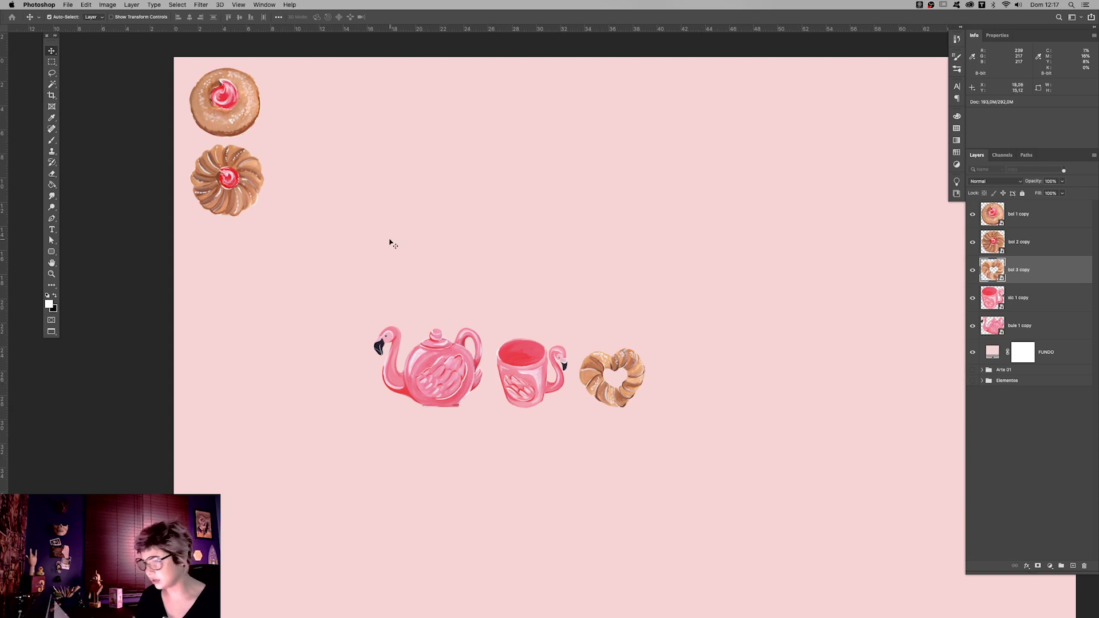
left_click_drag(227, 180, 694, 377)
key("ctrl+t")
left_click_drag(732, 339, 714, 350)
left_click_drag(694, 400, 694, 395)
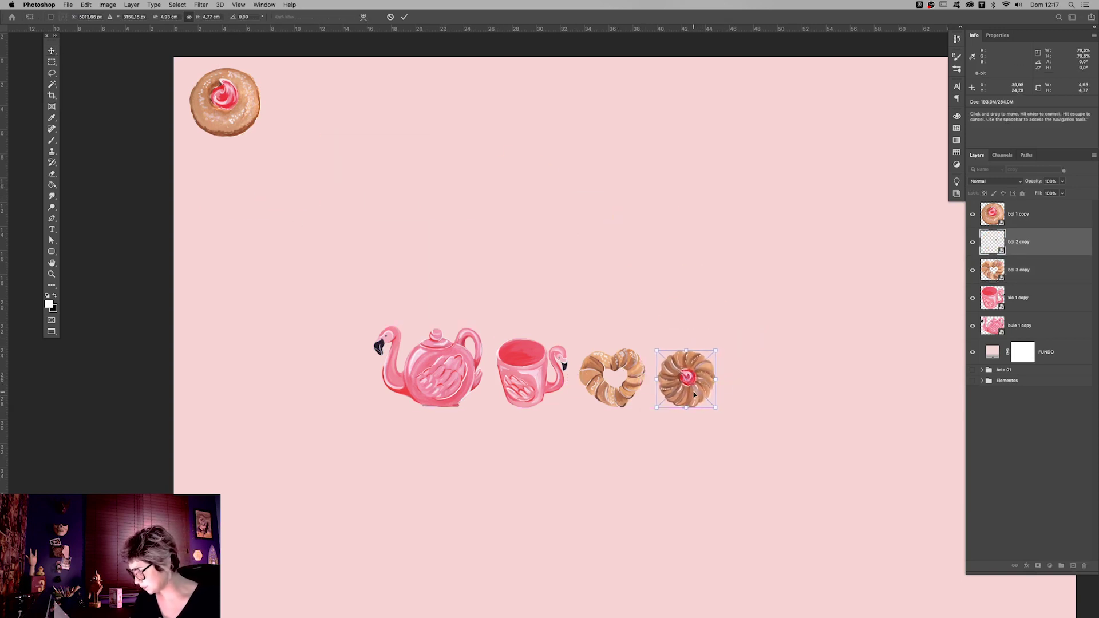
key("Return")
mouse_move(225, 102)
left_mouse_down()
mouse_move(790, 400)
mouse_move(767, 396)
mouse_move(596, 147)
left_mouse_up()
key("ctrl+t")
key("Return")
- Stack the cup and three donuts in a column below the teapot
key("ctrl+alt+a")
left_click_drag(357, 151, 259, 241)
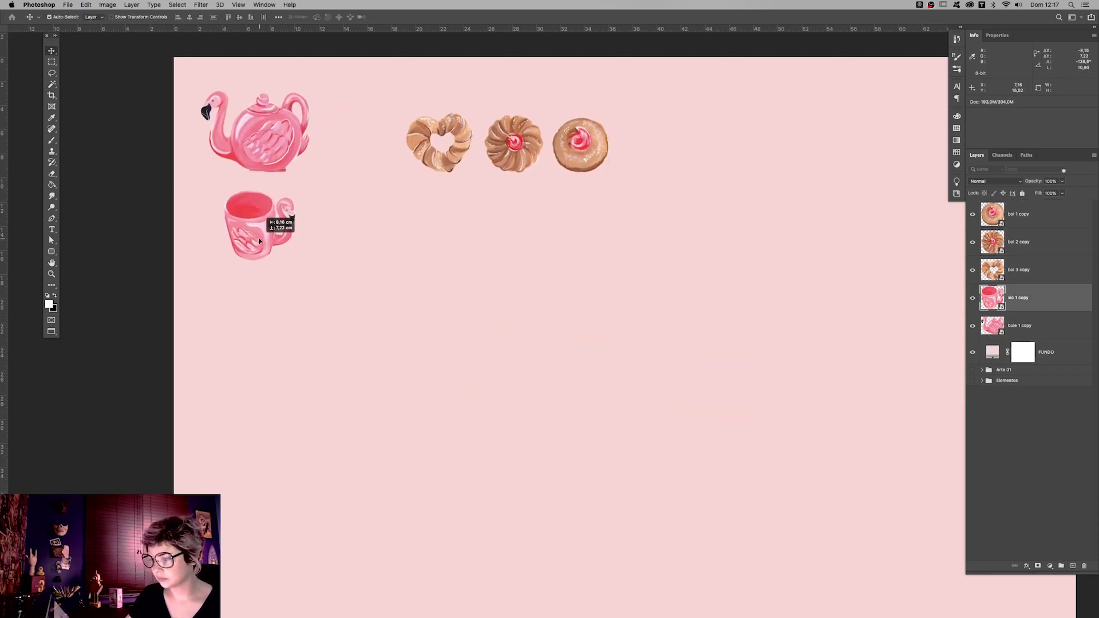
left_click_drag(439, 142, 247, 301)
left_click_drag(510, 143, 294, 363)
left_click_drag(576, 143, 263, 441)
key("z")
key("ctrl+minus")
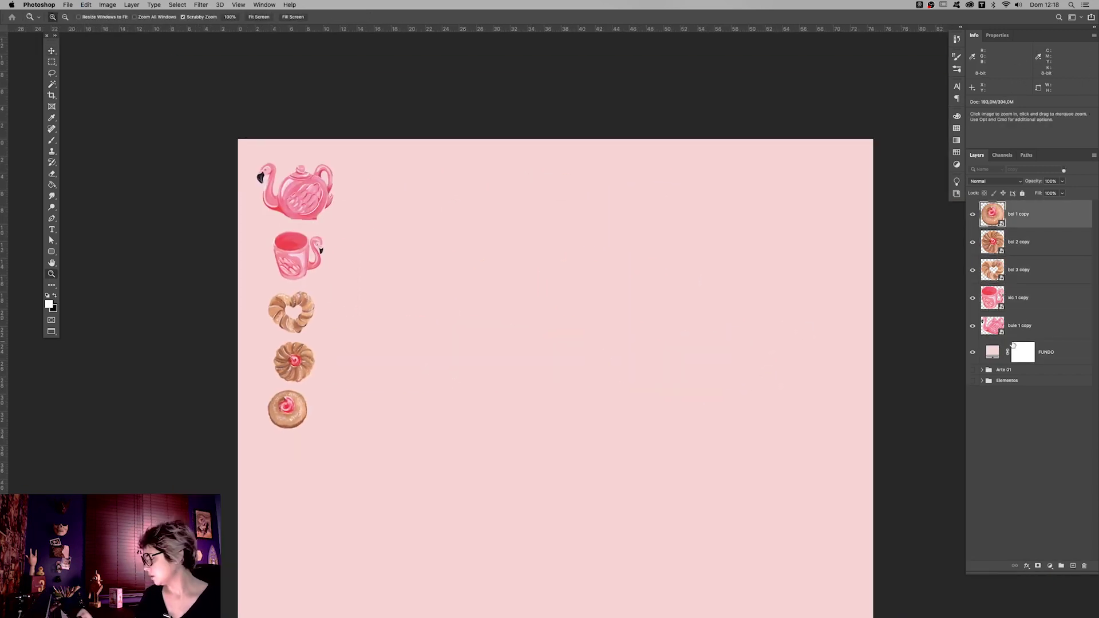
- Change the FUNDO fill colour from pink to a pale mint green
double_click(991, 351)
left_click(899, 226)
mouse_move(821, 214)
left_mouse_down()
mouse_move(807, 188)
mouse_move(770, 380)
mouse_move(804, 182)
left_mouse_up()
left_click_drag(899, 226, 902, 240)
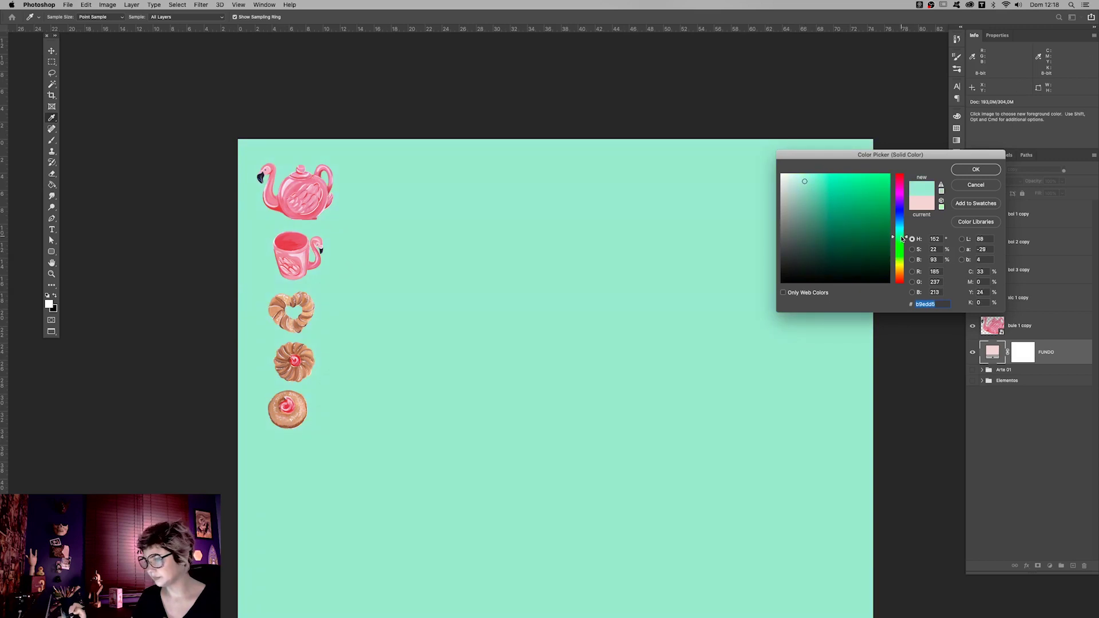
left_click_drag(803, 182, 794, 185)
left_click_drag(903, 239, 903, 234)
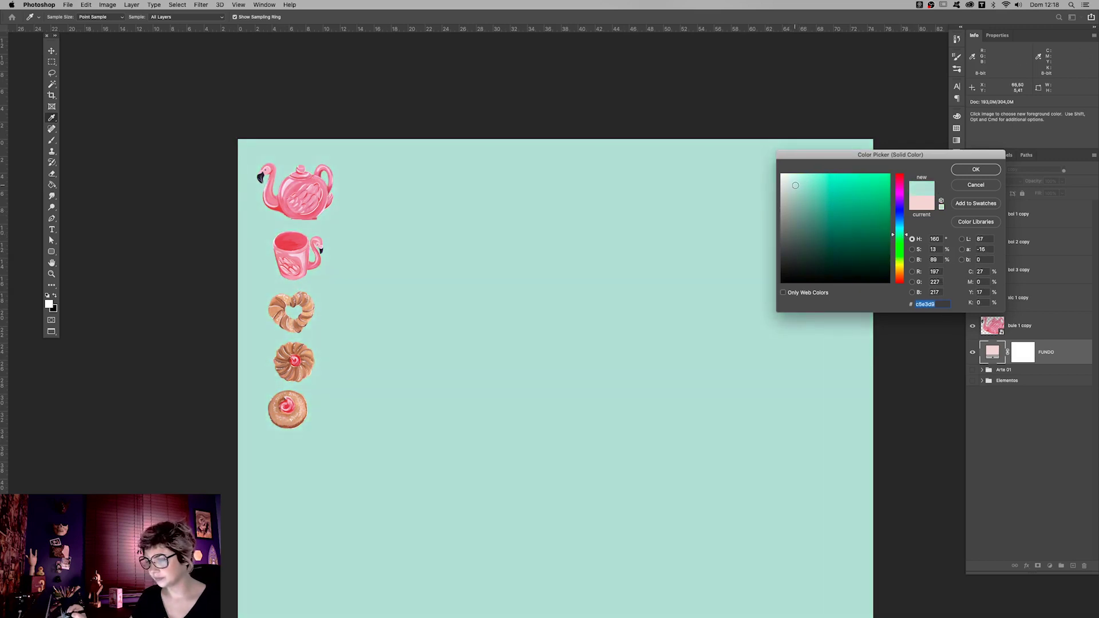
key("Return")
key("z")
scroll(805, 544, "down", 3)
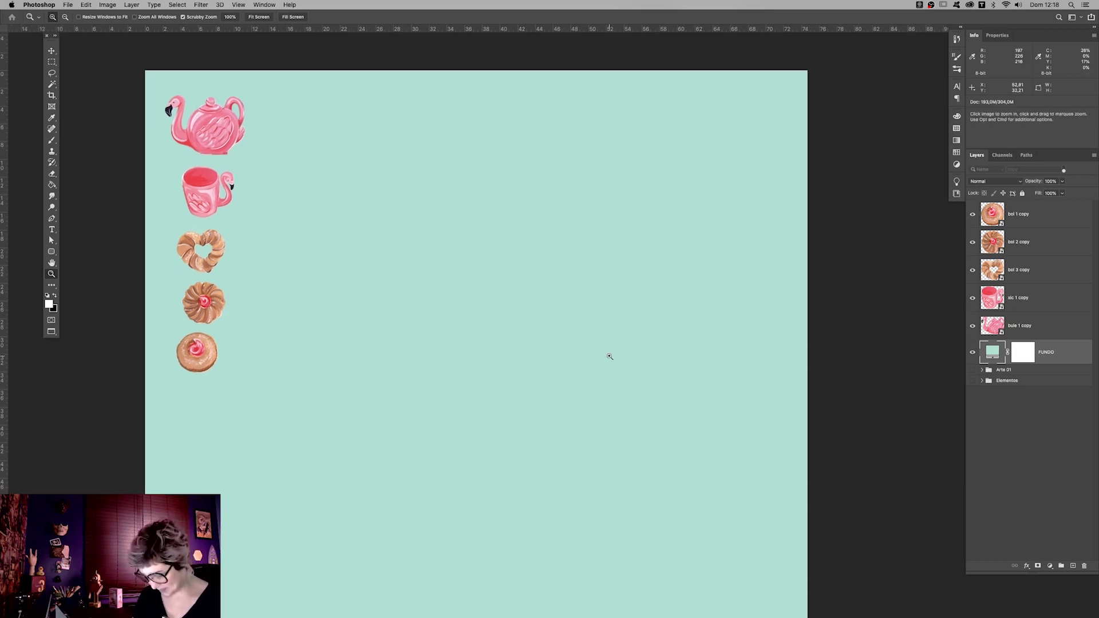
- Place a rotated teapot copy near the canvas centre
key("v")
left_click_drag(260, 132, 580, 297)
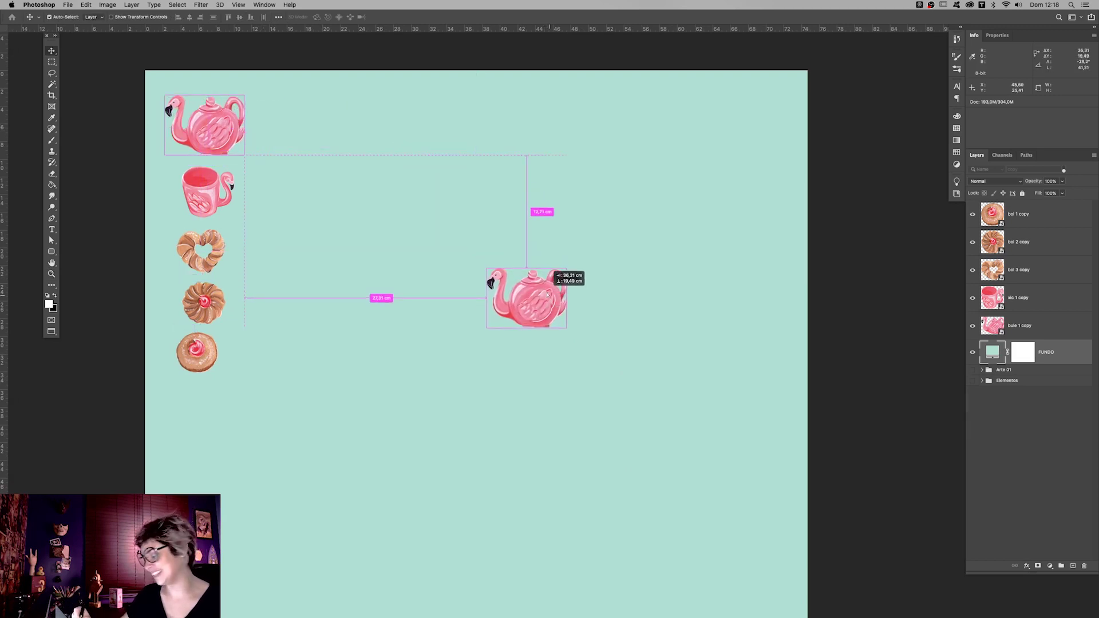
key("ctrl+t")
left_click_drag(593, 351, 608, 294)
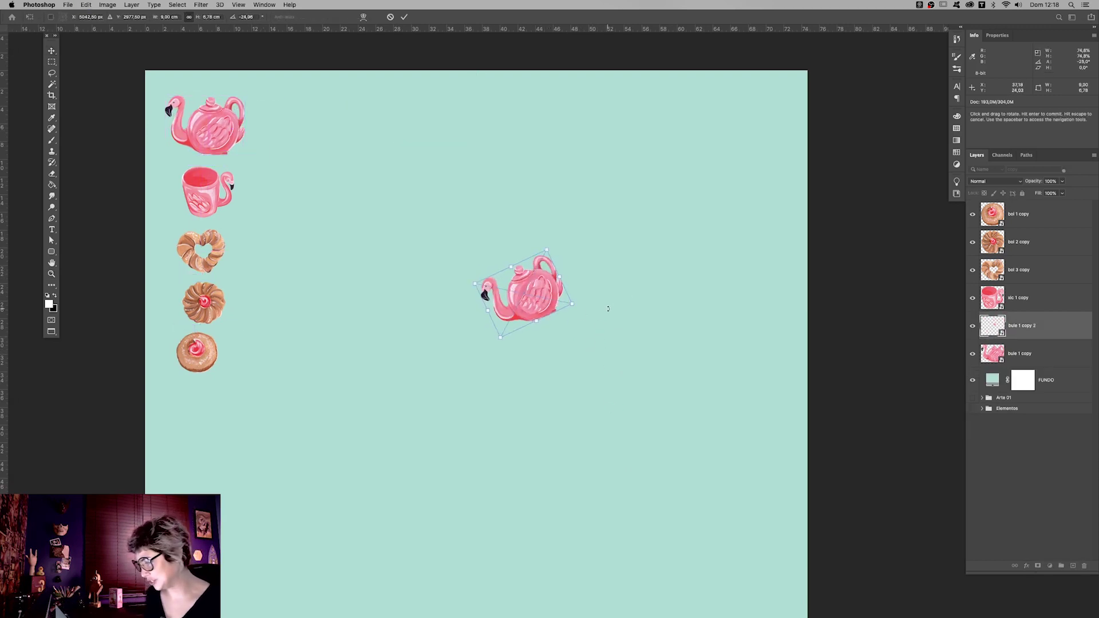
key("Return")
- Add heart donut, cup, cream and pink donut copies around it, cup in front
left_click_drag(214, 260, 532, 349)
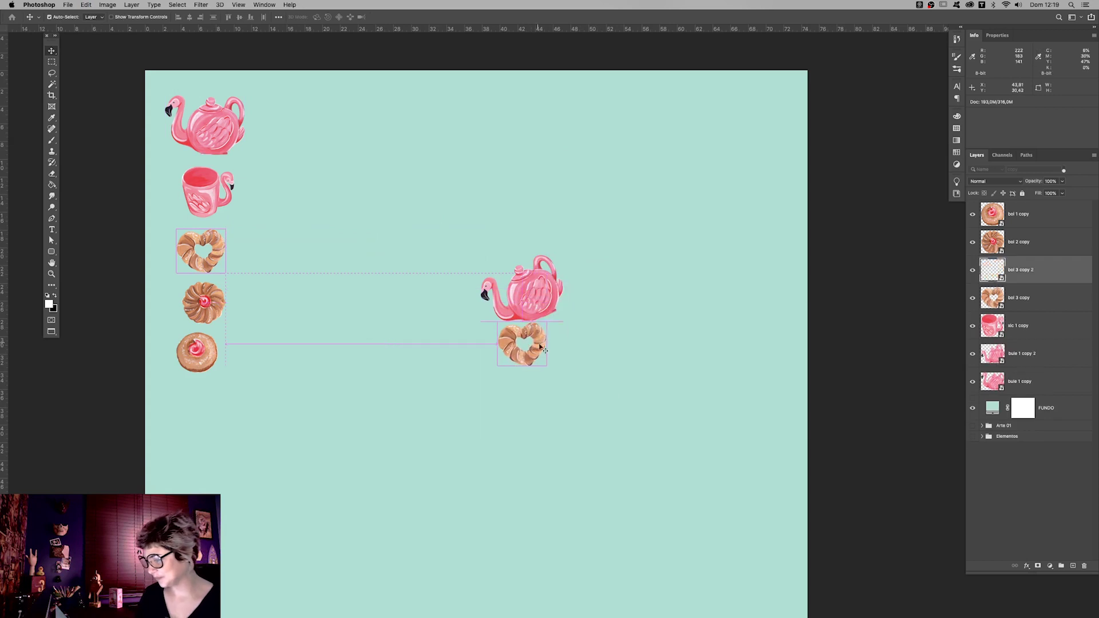
mouse_move(213, 197)
left_mouse_down()
mouse_move(606, 230)
mouse_move(679, 186)
left_mouse_up()
key("ctrl+t")
key("Return")
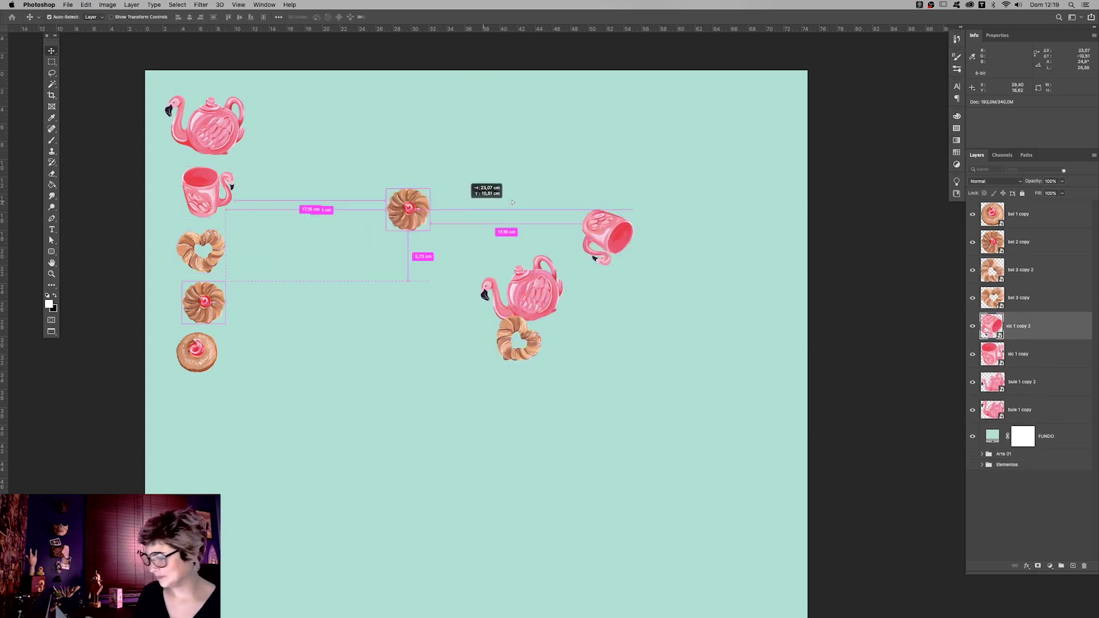
left_click_drag(203, 302, 562, 208)
mouse_move(206, 361)
left_mouse_down()
mouse_move(598, 273)
mouse_move(587, 279)
left_mouse_up()
left_click(609, 232)
key("ctrl+shift+]")
scroll(635, 393, "right", 3)
- Add another cream donut, a rotated teapot and a heart donut copy below
mouse_move(171, 312)
left_mouse_down()
mouse_move(579, 367)
mouse_move(566, 331)
left_mouse_up()
left_click_drag(175, 134, 601, 312)
key("ctrl+t")
mouse_move(595, 366)
left_mouse_down()
mouse_move(616, 384)
mouse_move(595, 407)
mouse_move(632, 329)
left_mouse_up()
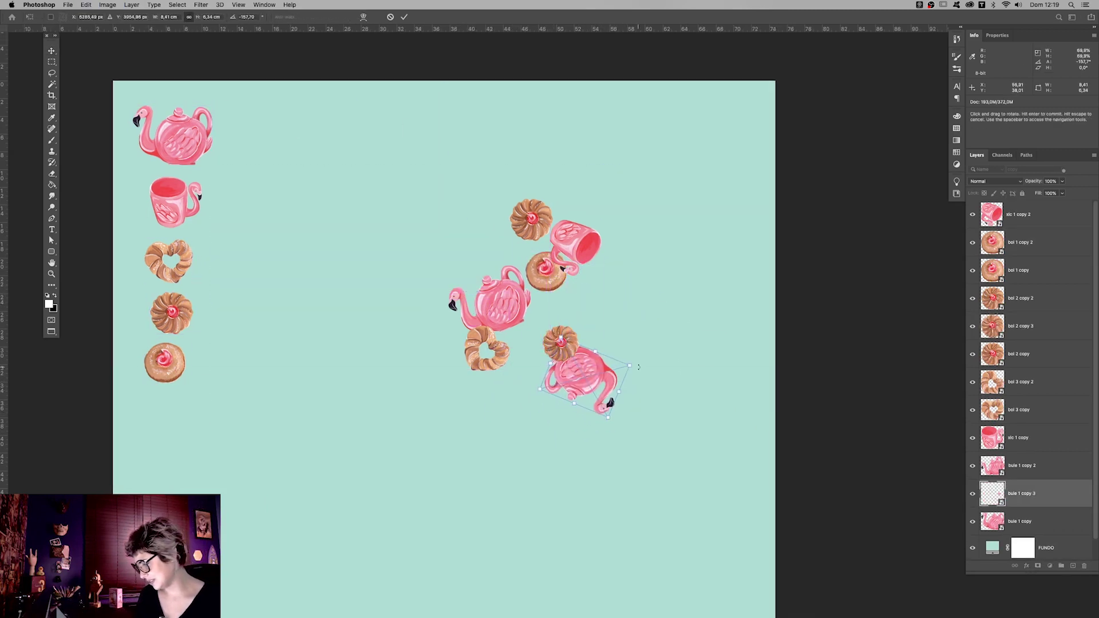
key("Return")
left_click_drag(169, 260, 584, 416)
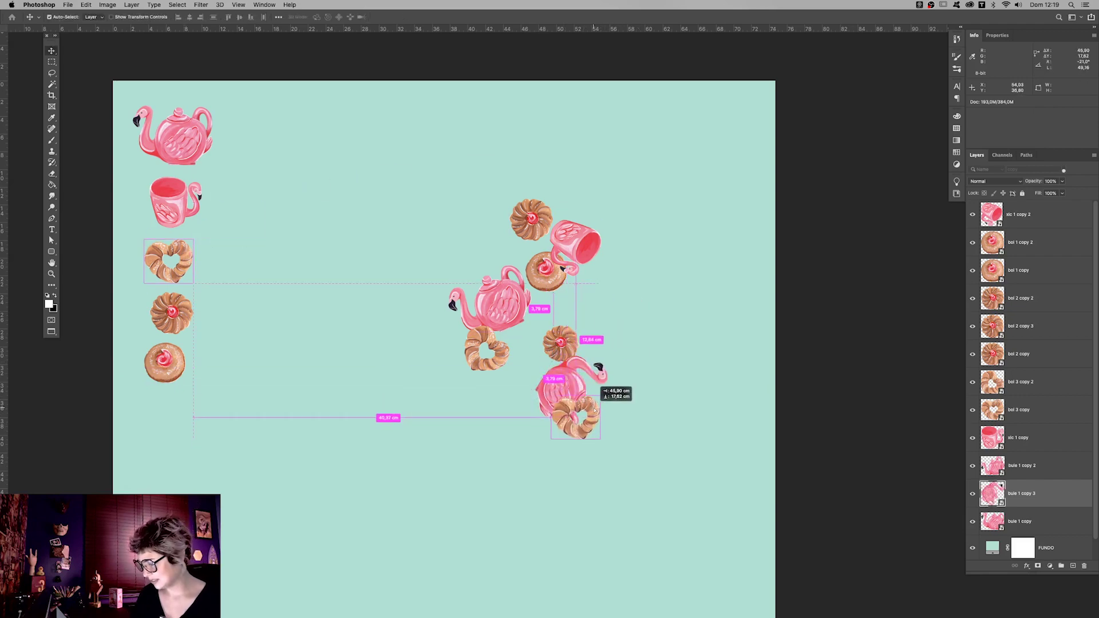
key("ctrl+t")
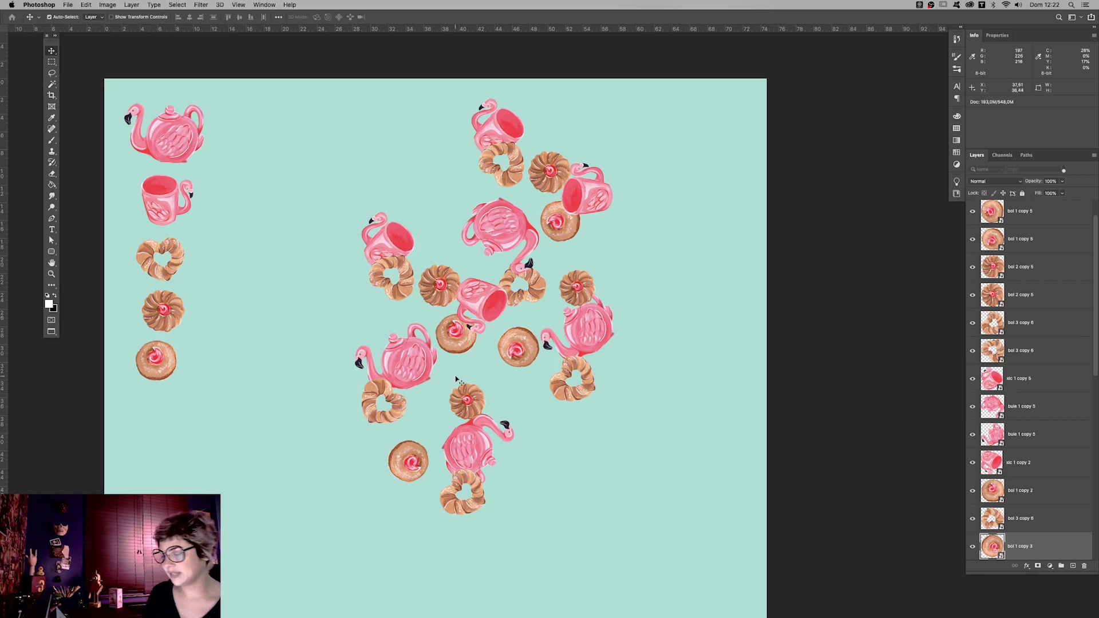
left_click_drag(411, 421, 411, 416)
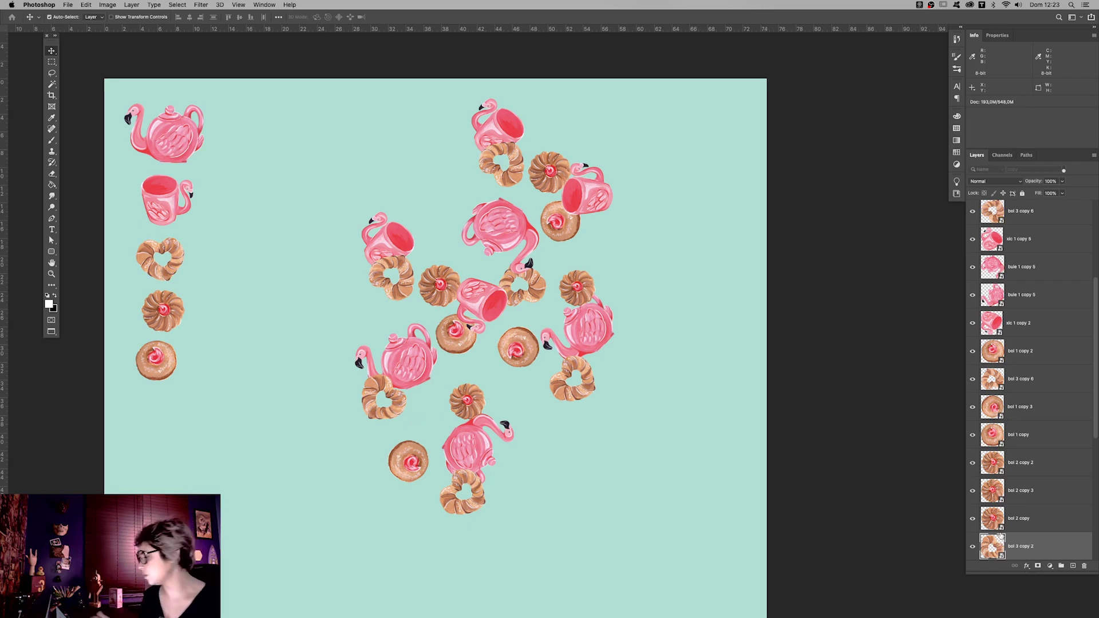
- Scroll the Layers panel to the newest copies at the top of the stack
scroll(1092, 209, "up", 3)
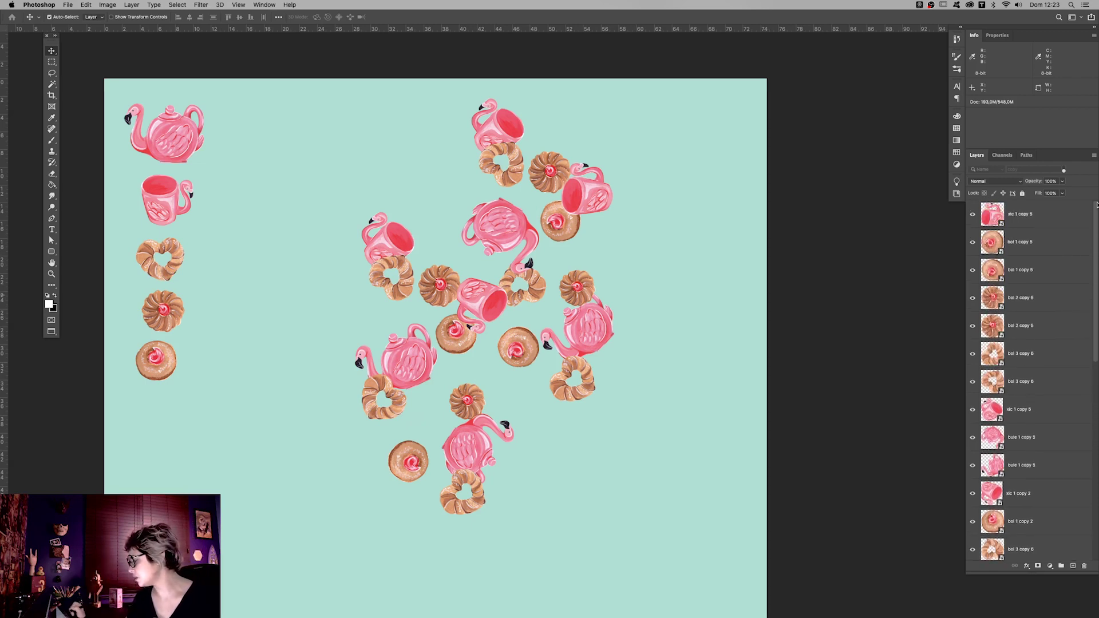
- Hide bule 1 copy, xic 1 copy, bol 3 copy, bol 2 copy and bol 1 copy
scroll(1030, 344, "down", 5)
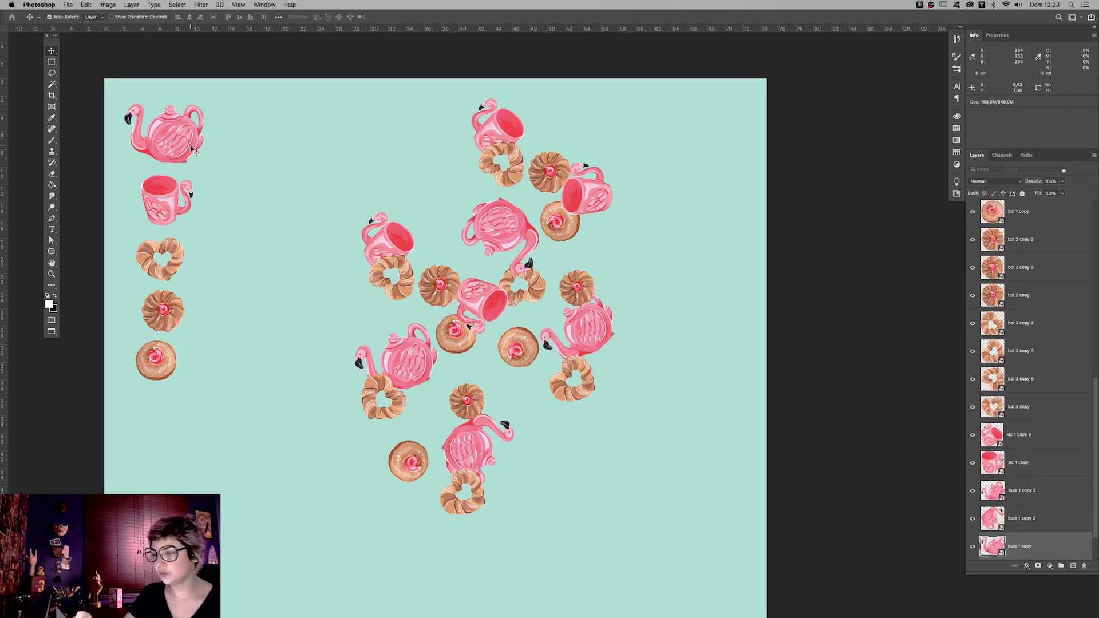
left_click(972, 546)
left_click(165, 200)
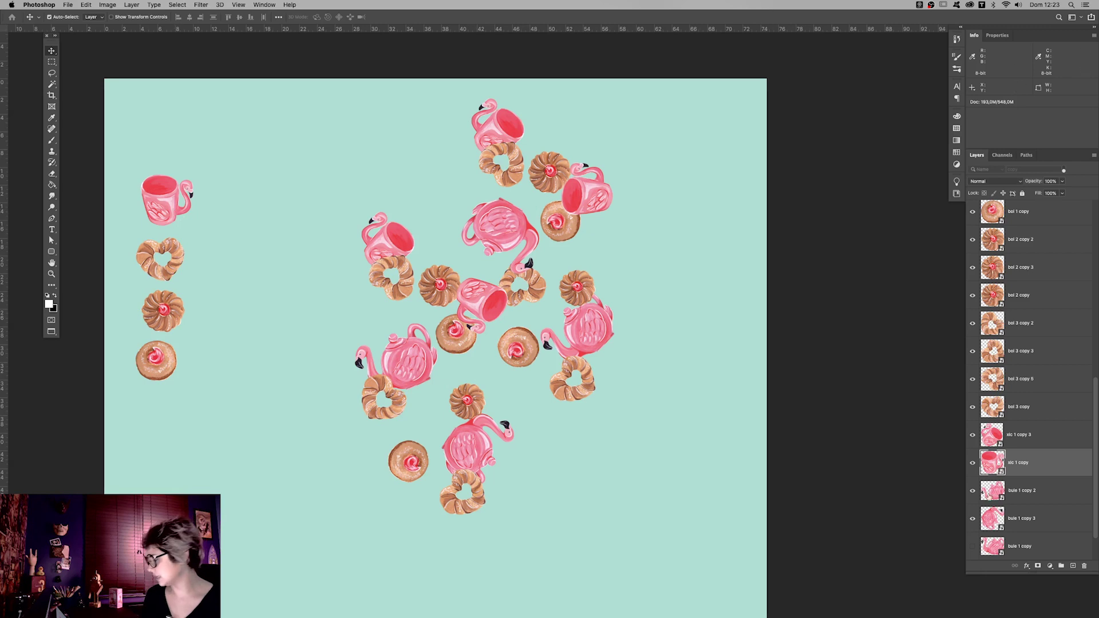
left_click(972, 464)
left_click(983, 413)
left_click(977, 297)
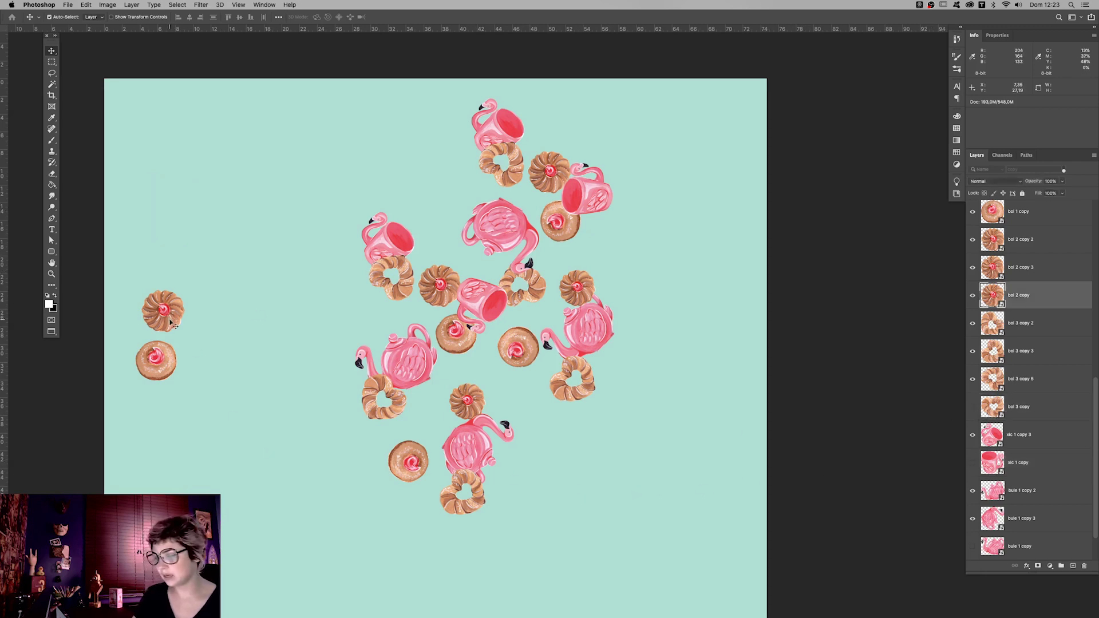
left_click(972, 296)
left_click(1007, 217)
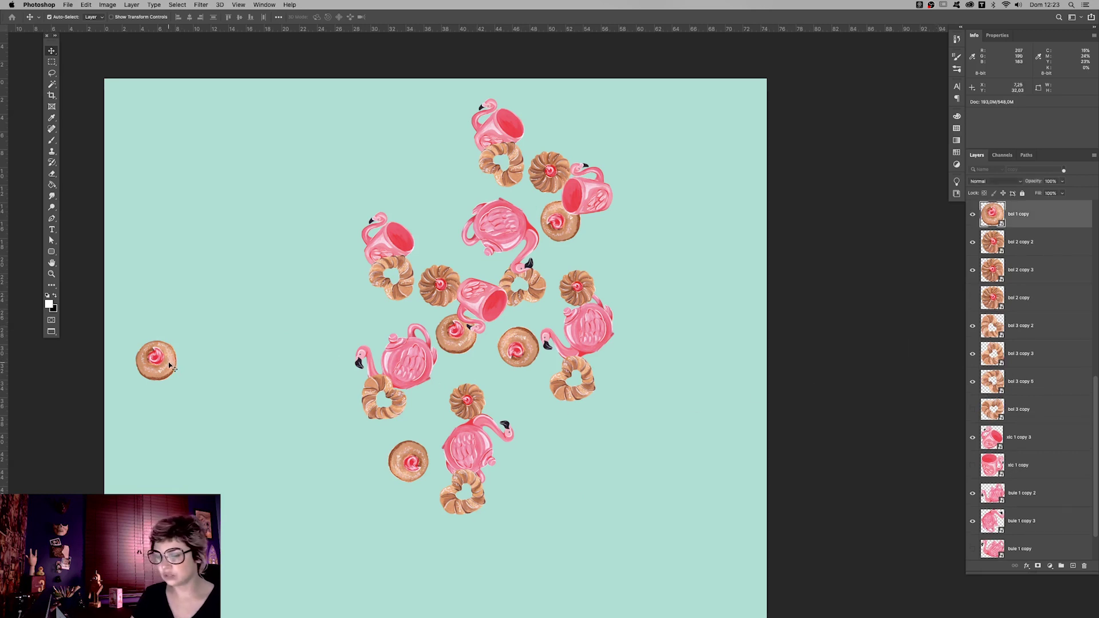
left_click(972, 215)
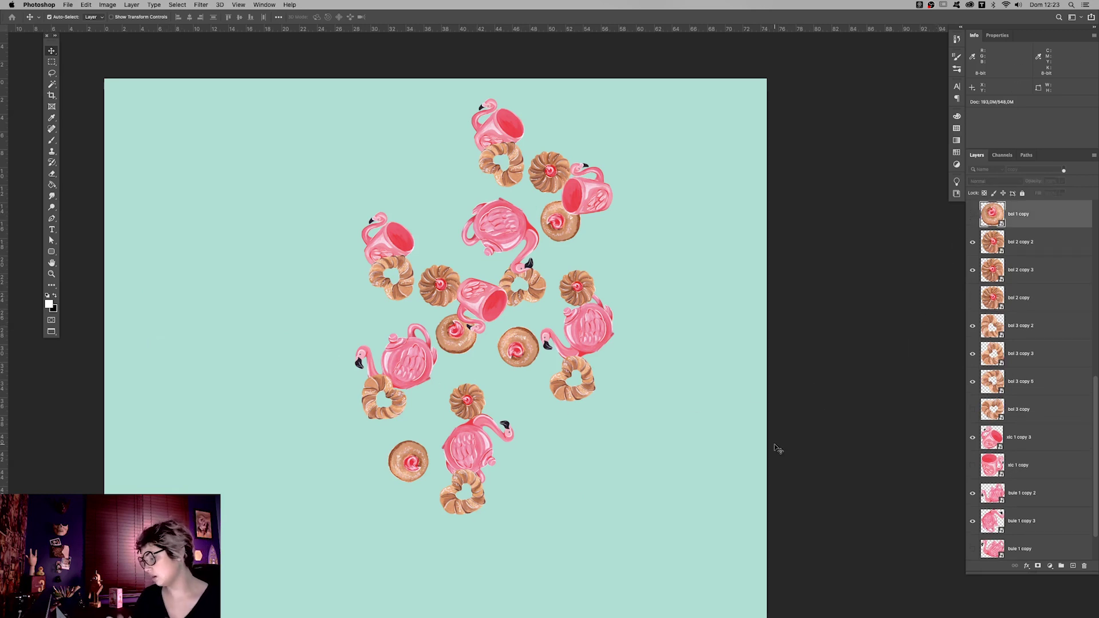
left_click_drag(1094, 457, 1094, 177)
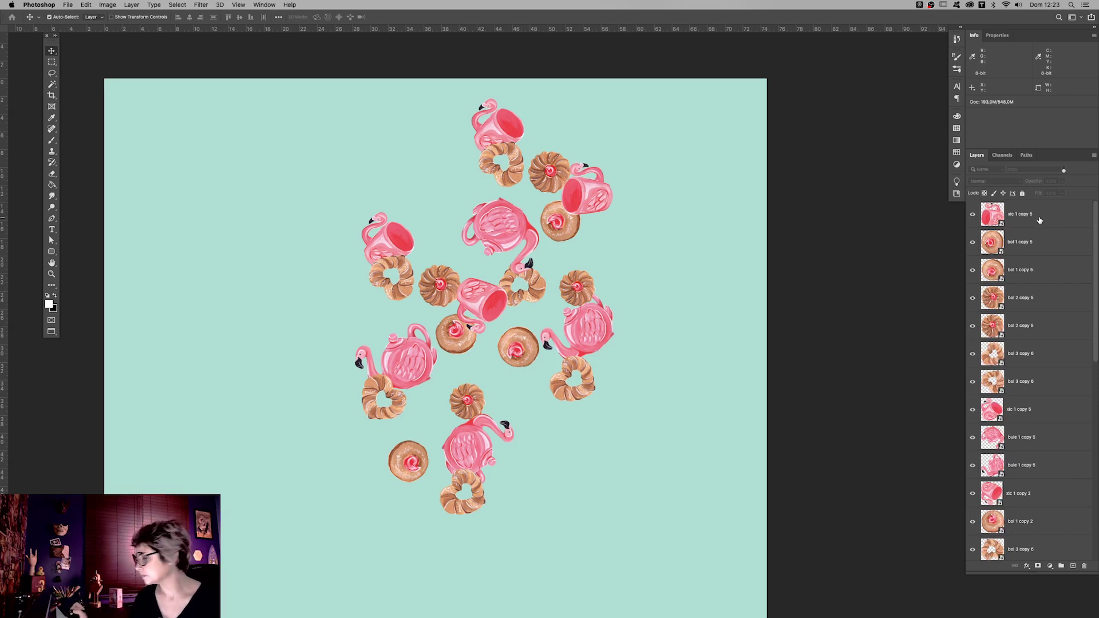
- Merge the paired bol 1 copy 5, bol 2 copy 5 and bol 3 copy 6 layers
left_click(1038, 246)
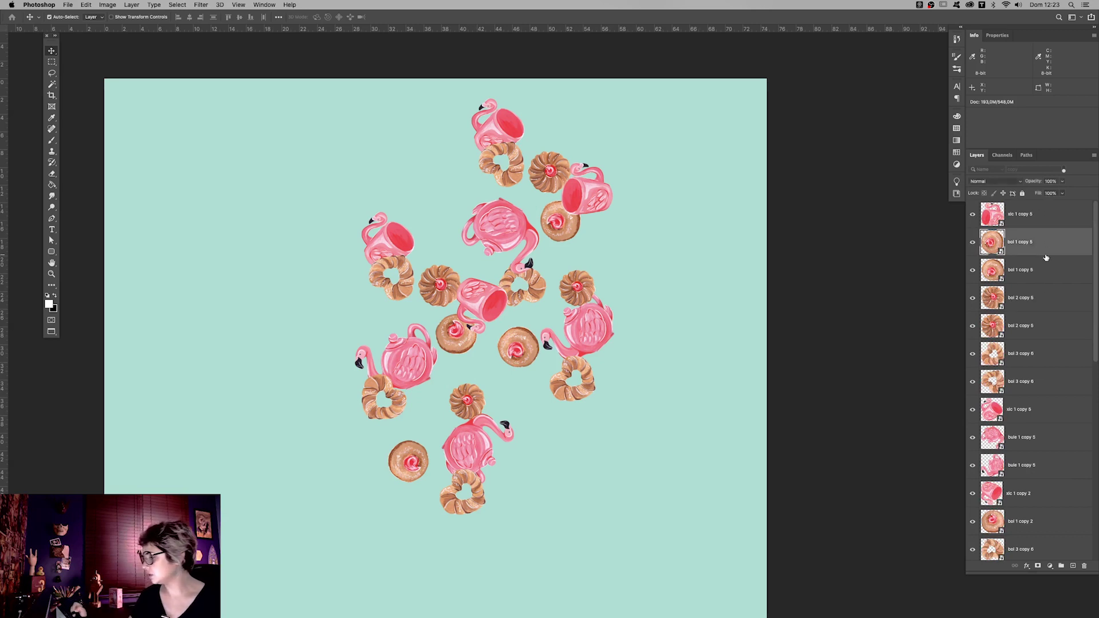
left_click(1044, 275, "shift")
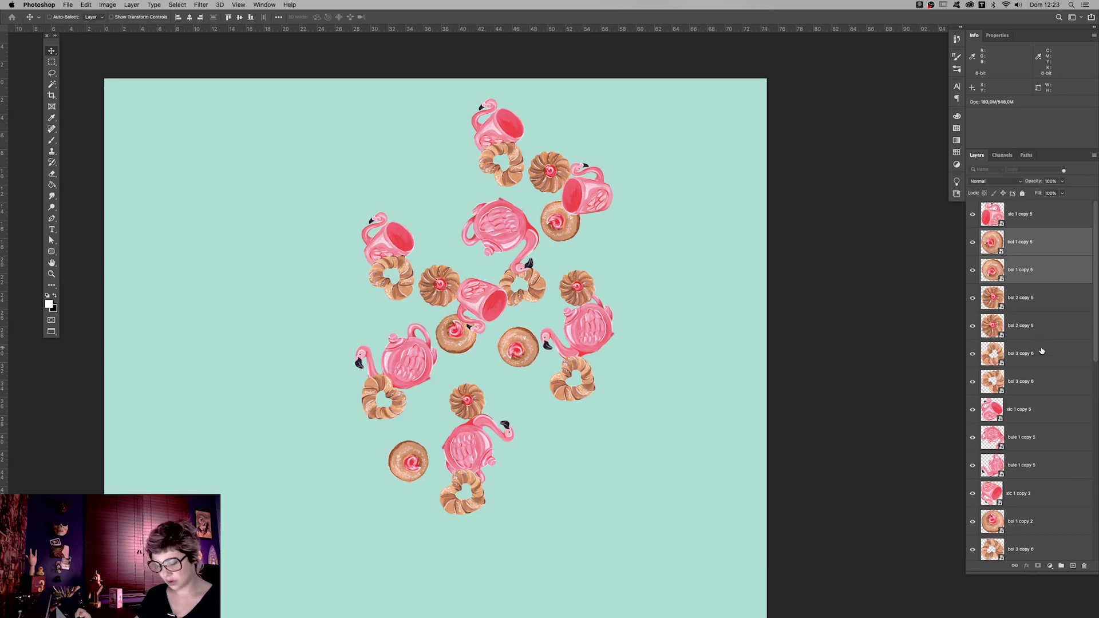
key("ctrl+e")
left_click(1042, 278)
left_click(1046, 301, "shift")
key("ctrl+e")
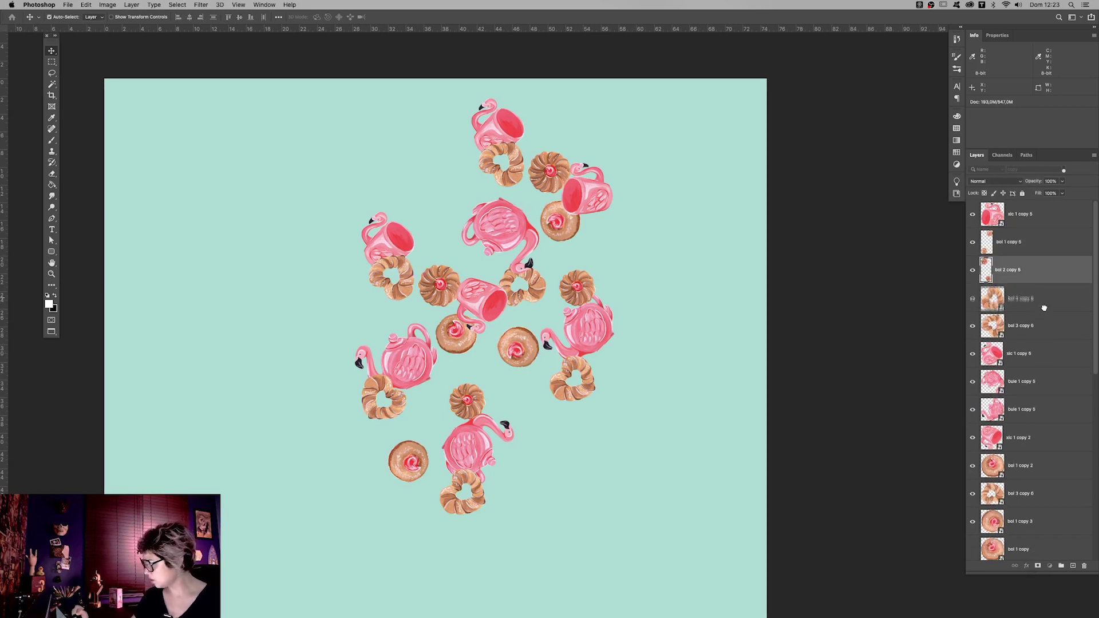
left_click(1042, 299)
left_click(1044, 326, "shift")
key("ctrl+e")
- Merge the bule 1 copy 5 pair, and bol 1 copy into bol 1 copy 3
left_click(1042, 326)
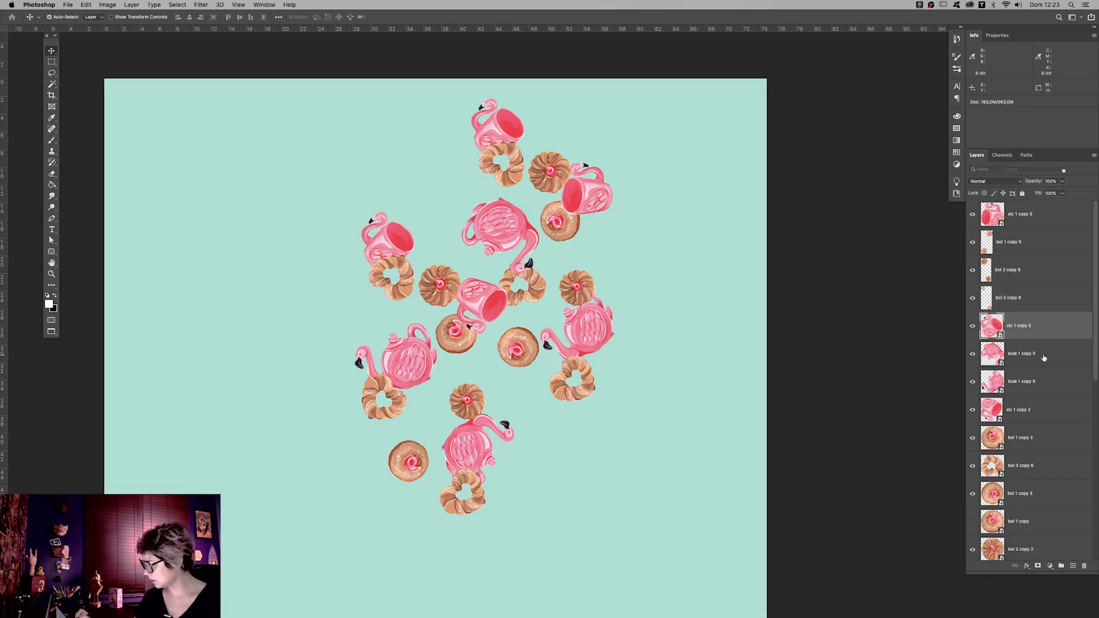
left_click(1041, 354)
left_click(1045, 383, "shift")
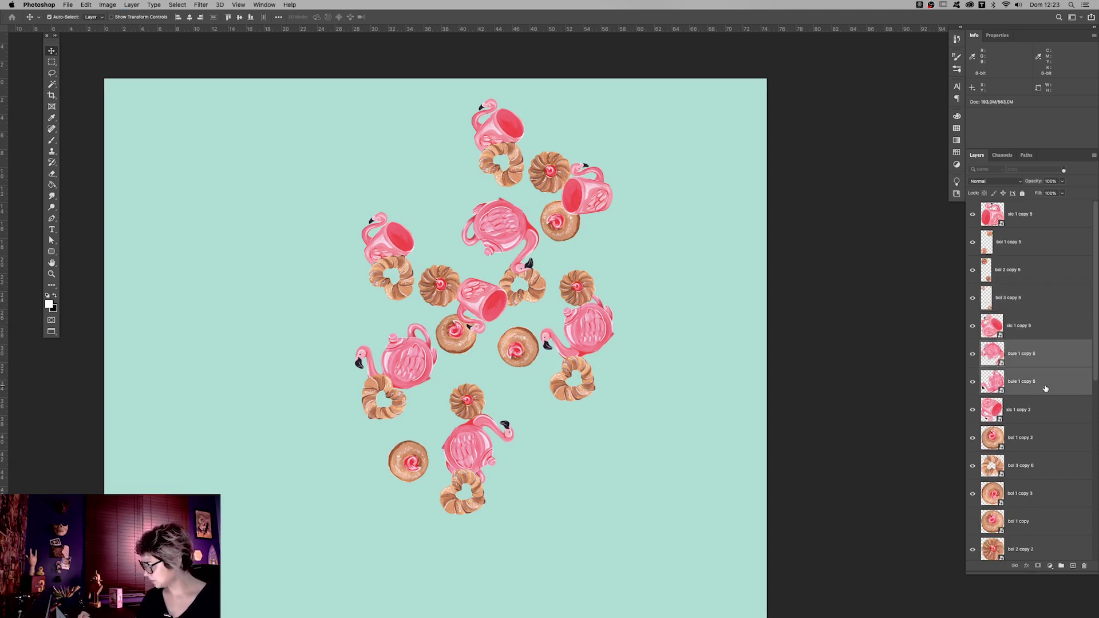
key("ctrl+e")
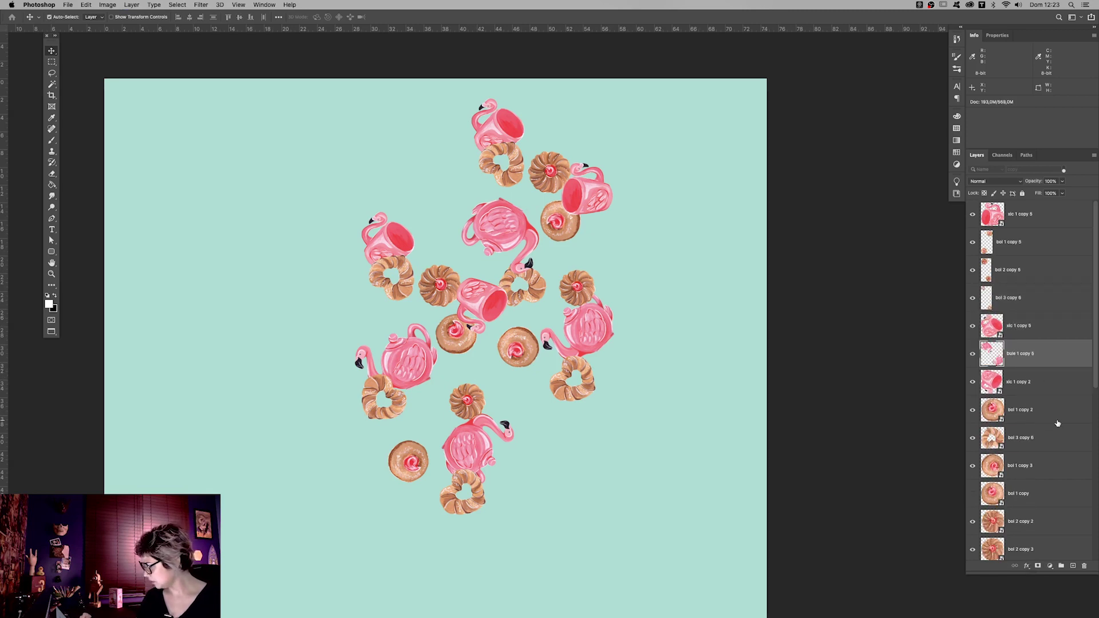
left_click(1043, 462)
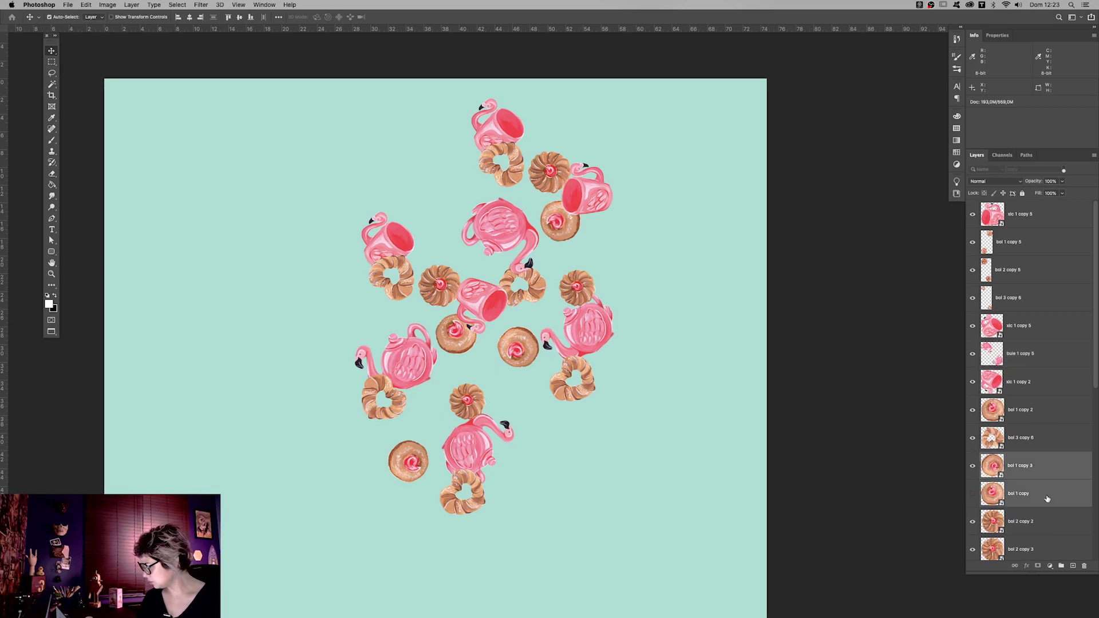
left_click(1046, 496, "shift")
key("ctrl+e")
- Merge bol 2 copy 2 with bol 2 copy 3, and the bol 3 copy layers
scroll(1095, 383, "down", 1)
left_click_drag(1094, 382, 1095, 422)
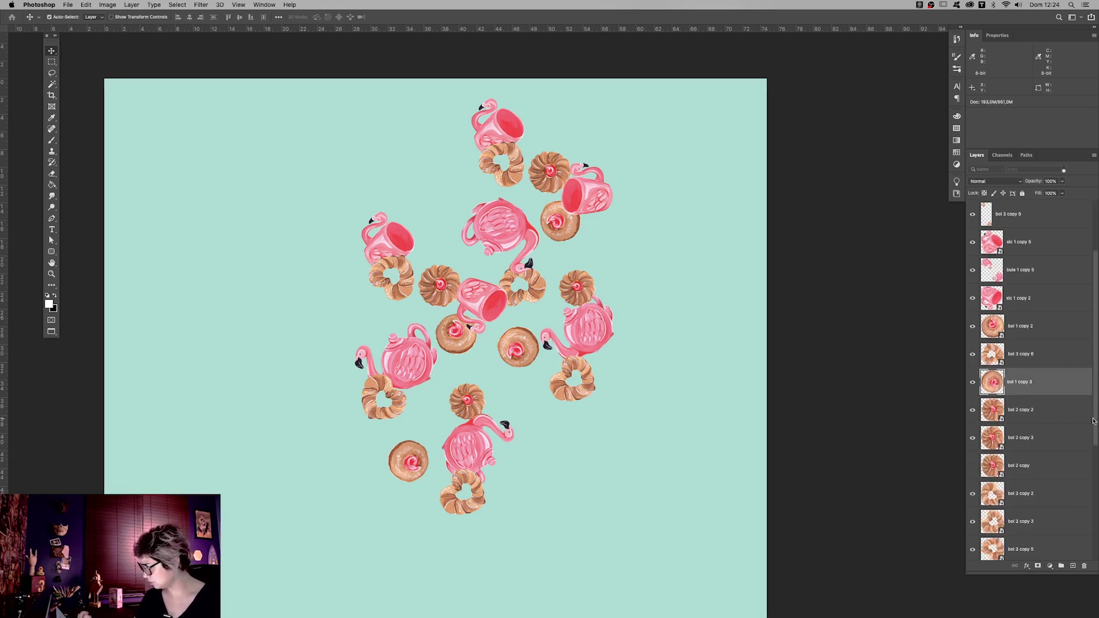
left_click(1043, 410)
left_click(1047, 442, "shift")
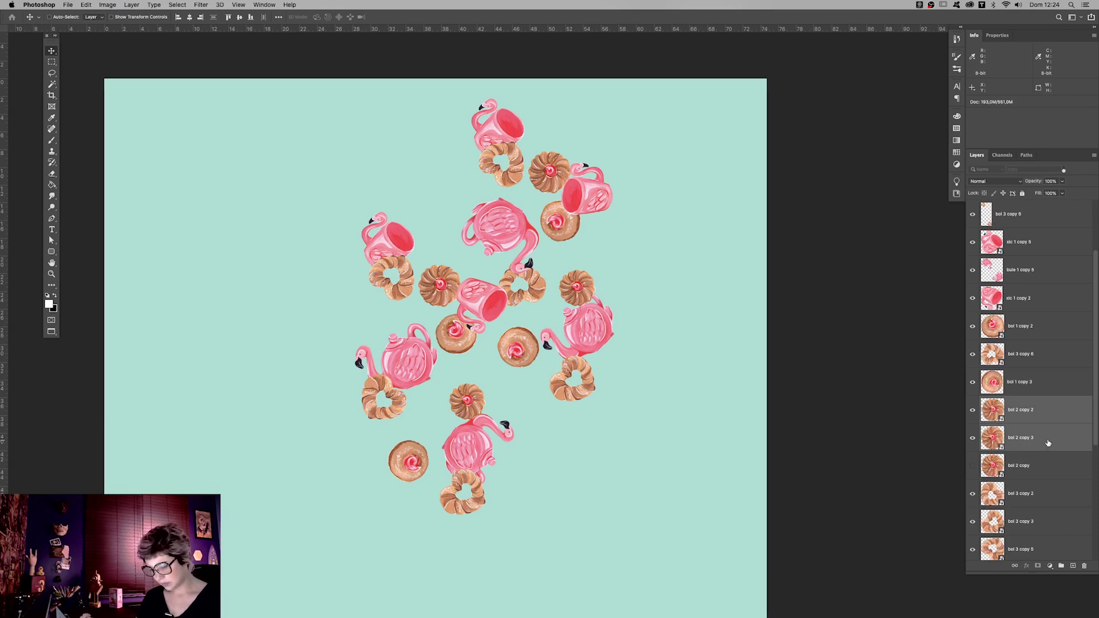
key("ctrl+e")
left_click(1049, 466)
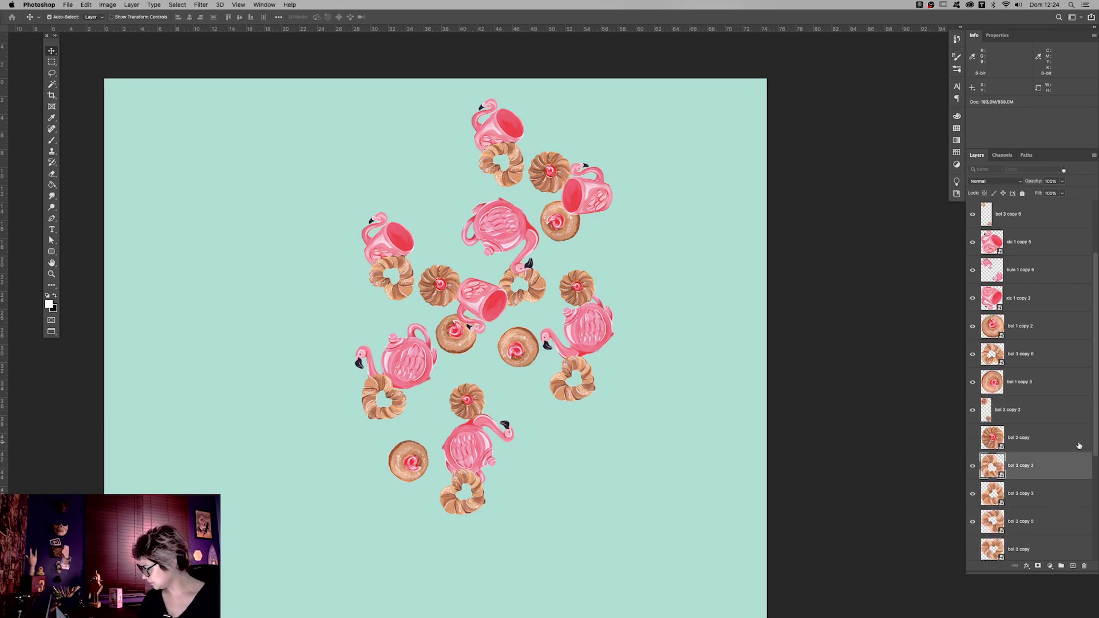
key("ctrl+e")
scroll(993, 242, "up", 3)
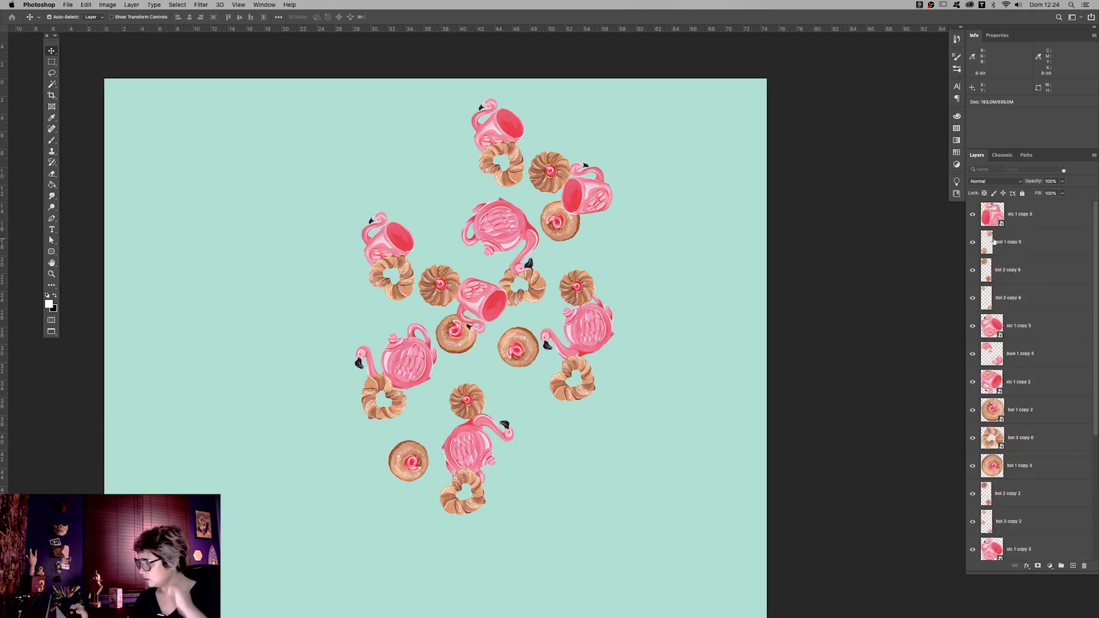
left_click(972, 243)
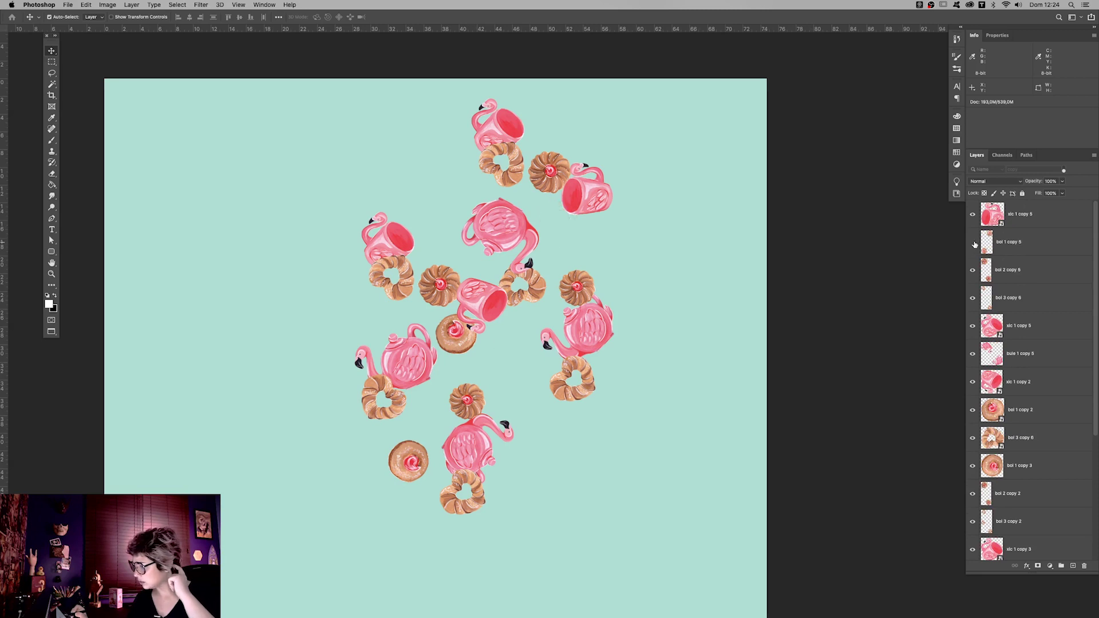
left_click(973, 242)
left_click(972, 270)
left_click(973, 270)
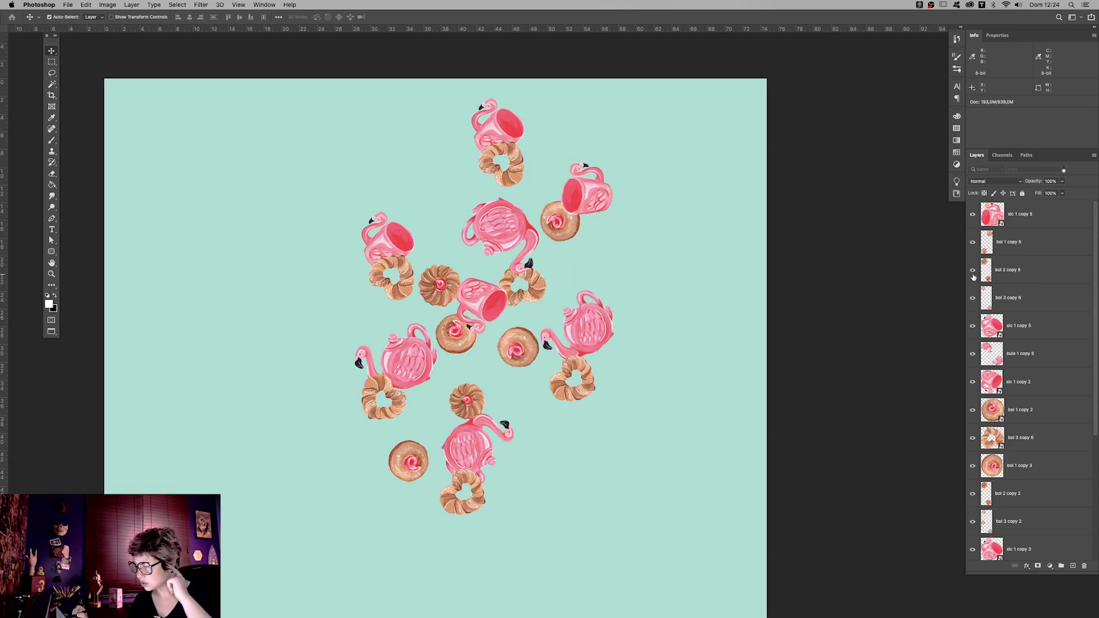
left_click(972, 270)
left_click(972, 271)
left_click(972, 297)
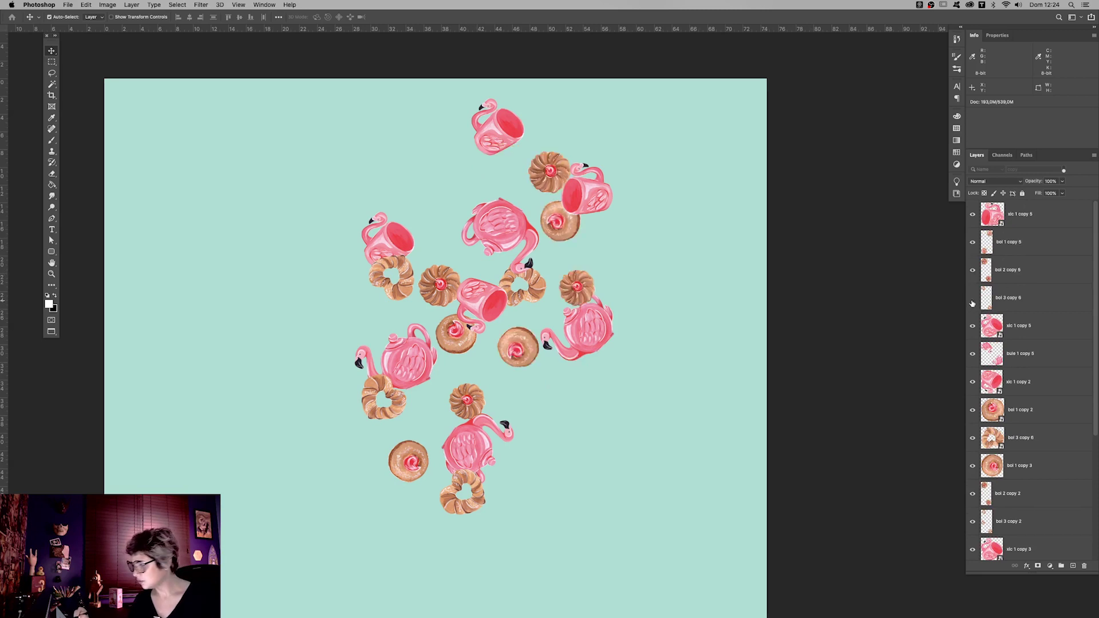
left_click(972, 297)
left_click(972, 298)
left_click(972, 297)
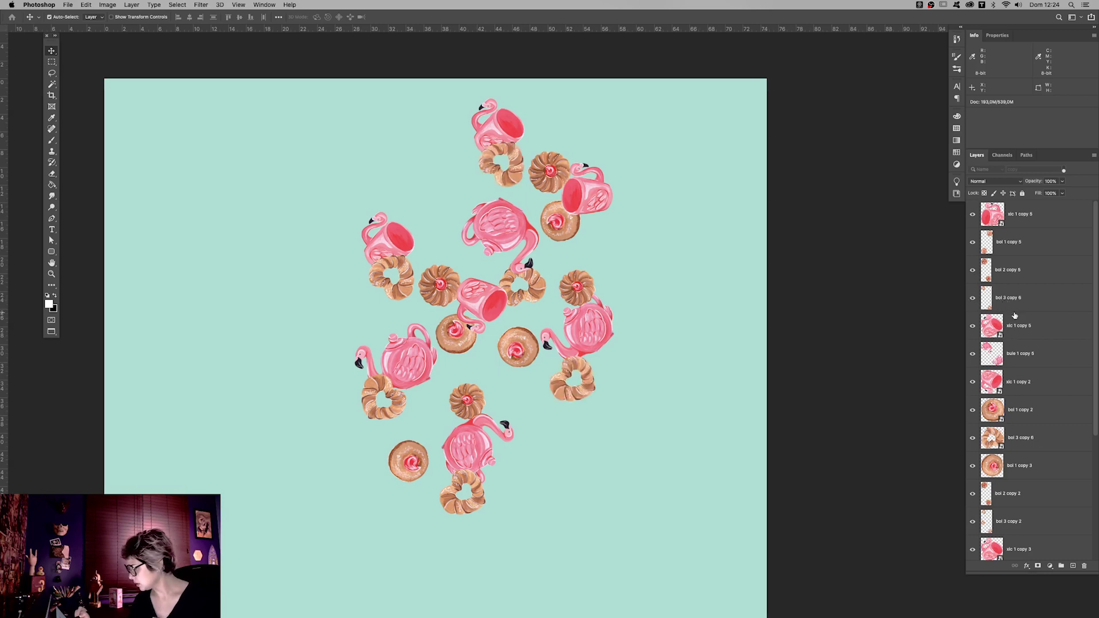
left_click(972, 326)
left_click(973, 326)
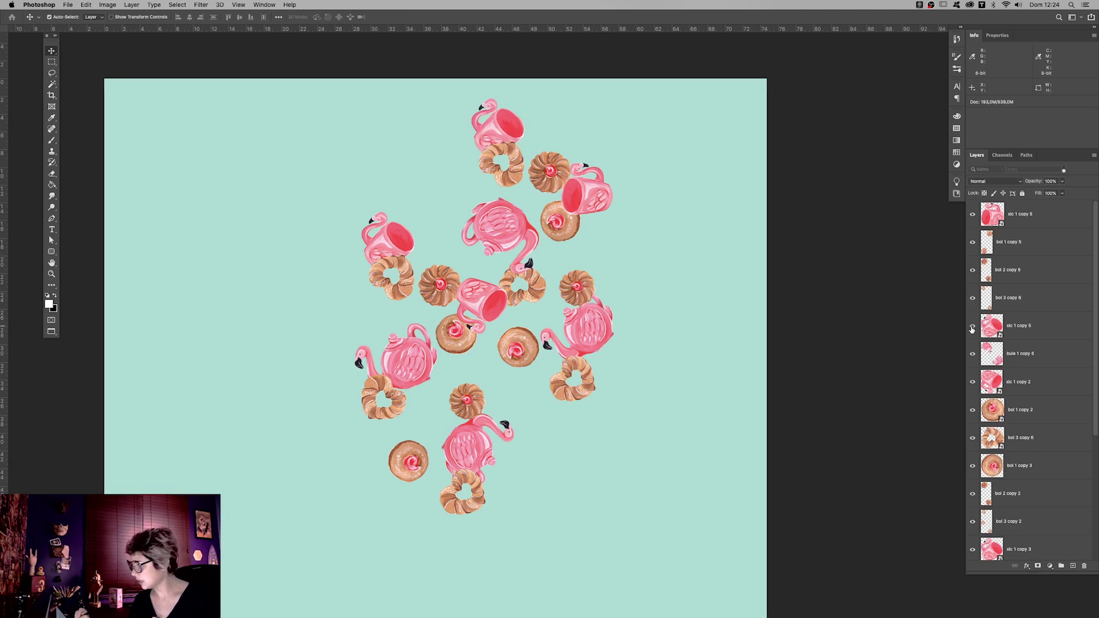
left_click(972, 326)
left_click(972, 214)
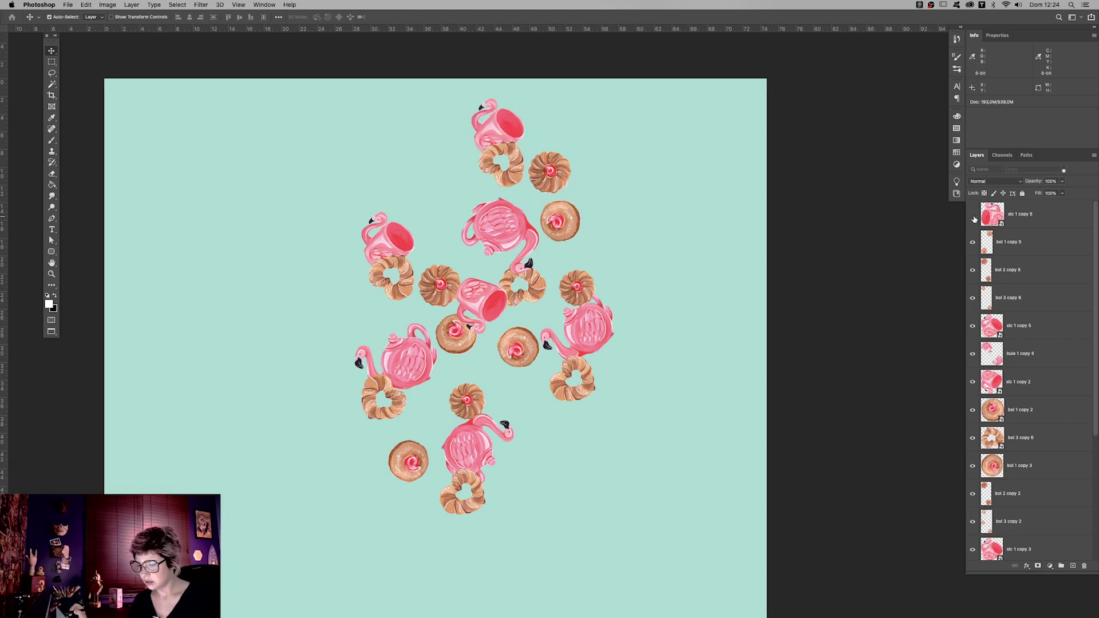
left_click(972, 214)
left_click(972, 214)
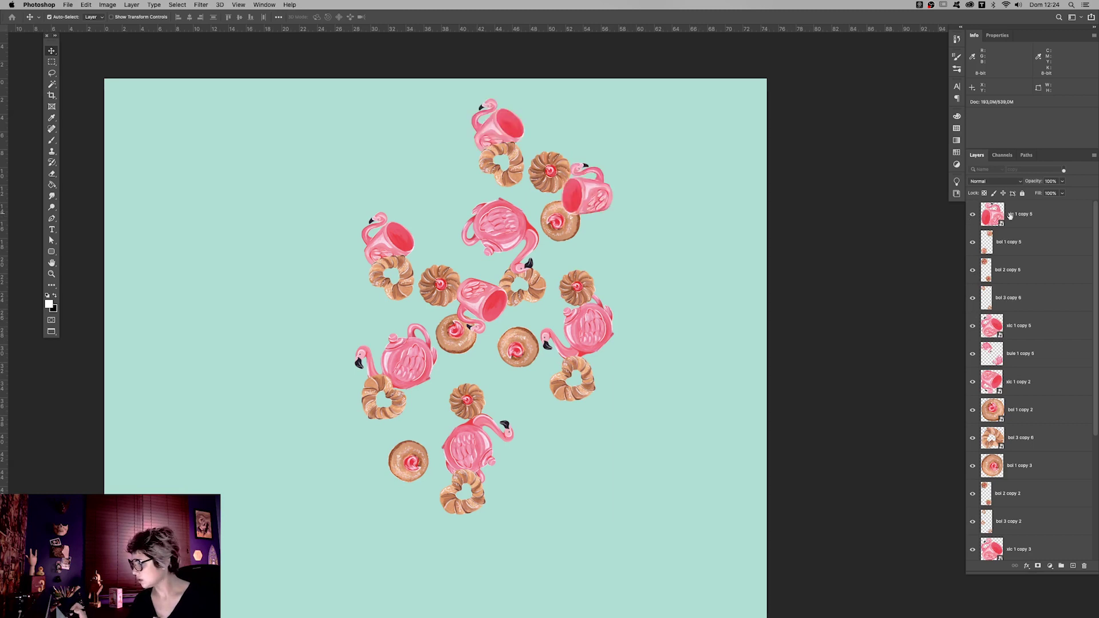
left_click_drag(1032, 215, 1018, 310)
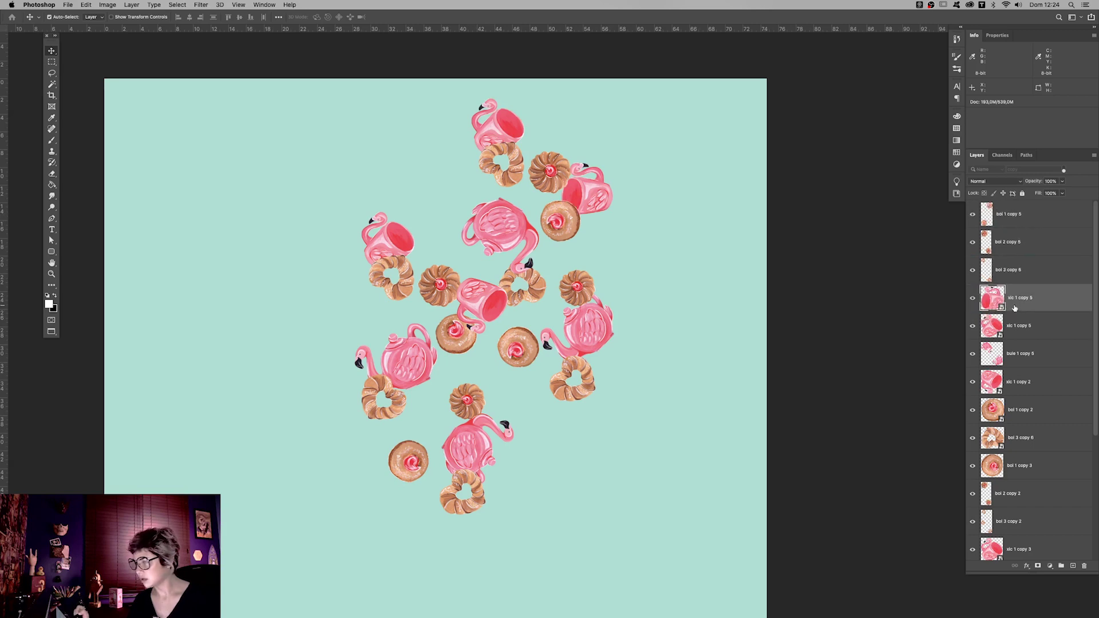
key("ctrl+z")
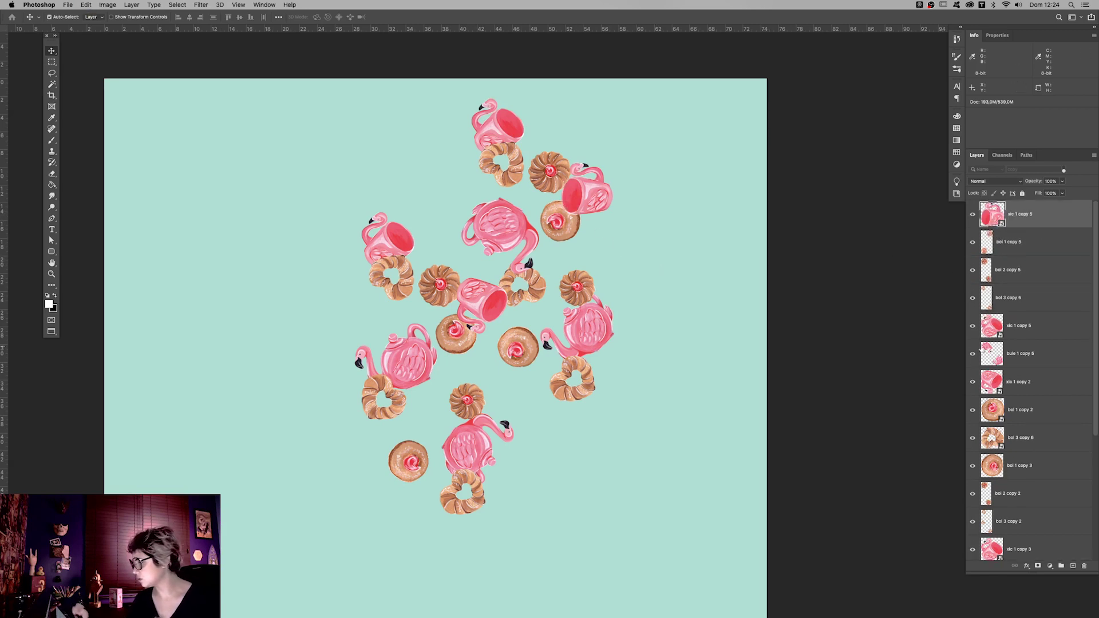
left_click(972, 353)
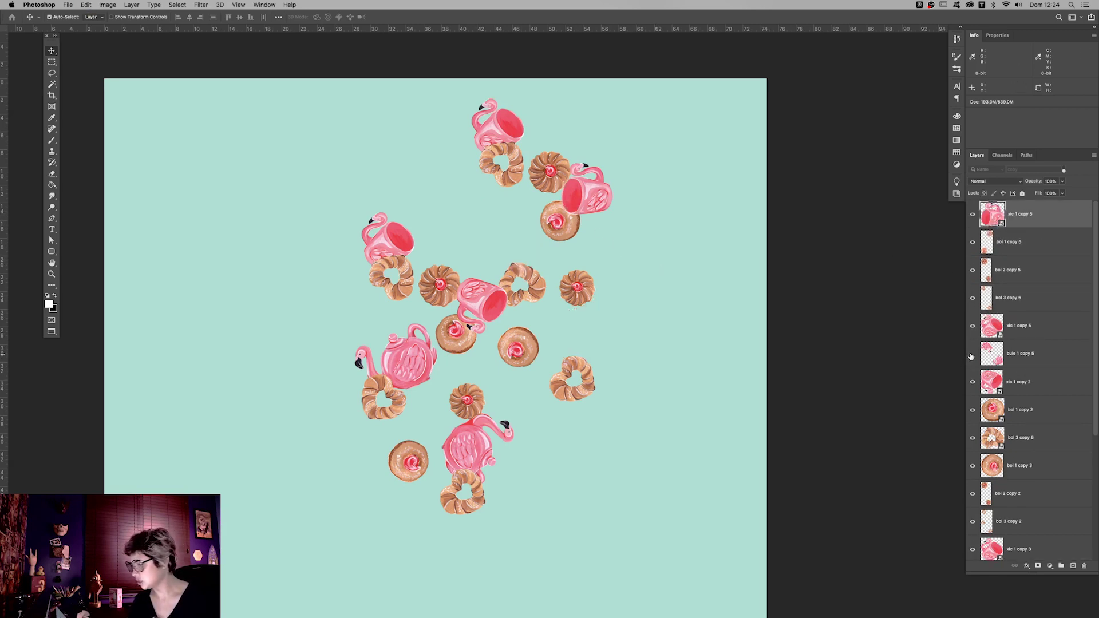
left_click(972, 354)
left_click(972, 353)
left_click(972, 355)
left_click(972, 355)
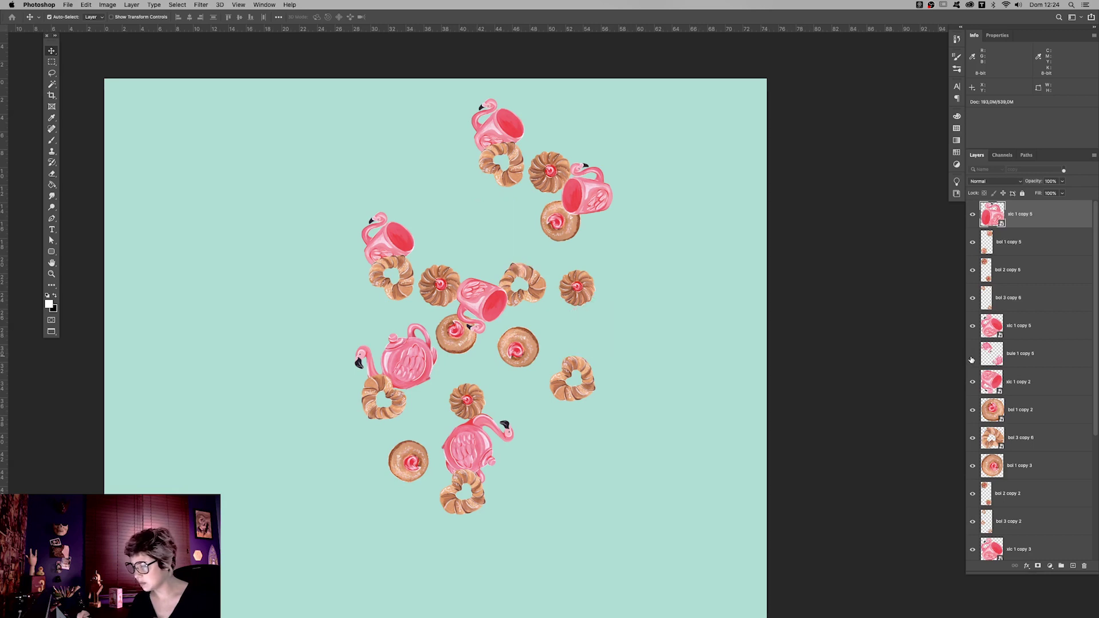
left_click(972, 355)
left_click(972, 355)
- Identify the two pink cup layers and merge xic 1 copy 2 into xic 1 copy 5
left_click(971, 389)
left_click(972, 389)
left_click(972, 389)
left_click(972, 382)
left_click(972, 382)
left_click(972, 381)
left_click_drag(1027, 382, 1030, 231)
left_click(972, 215)
left_click(971, 214)
left_click(972, 215)
left_click(1013, 215)
left_click(1047, 245, "shift")
key("ctrl+e")
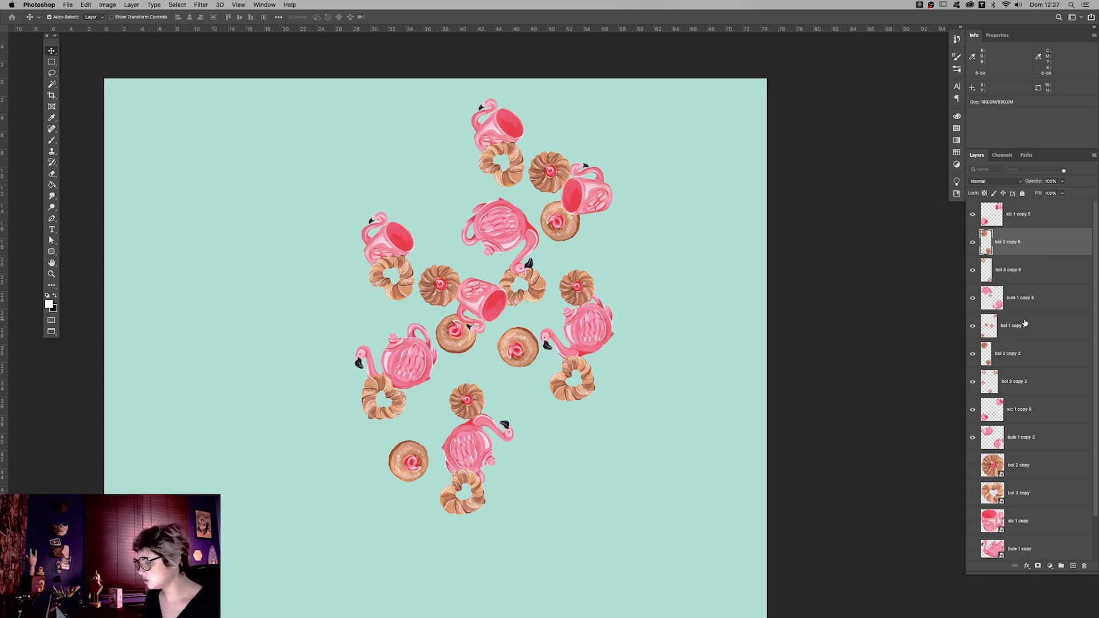
- Group all the scattered piece layers into a new group named 'Arte'
left_click(1089, 444)
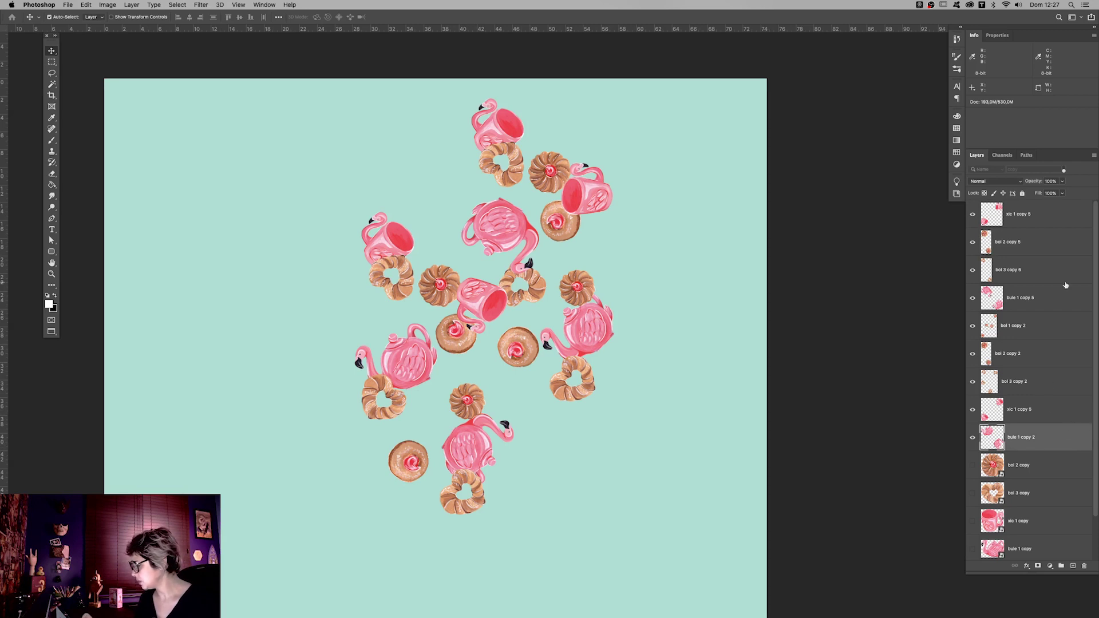
left_click(1060, 217, "shift")
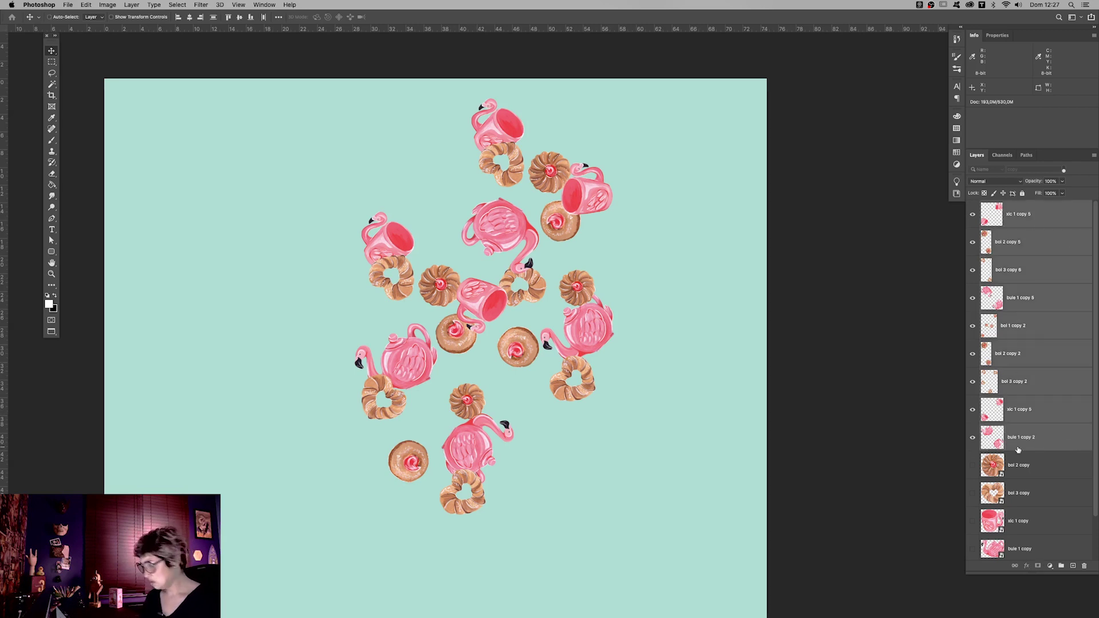
key("ctrl+g")
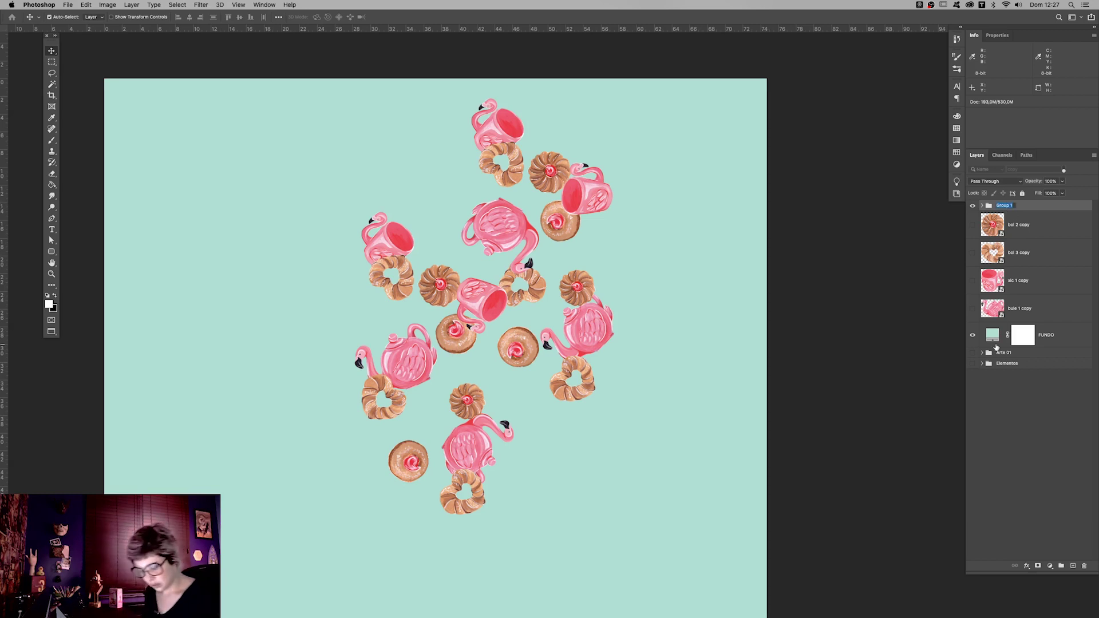
type("Arte")
key("Return")
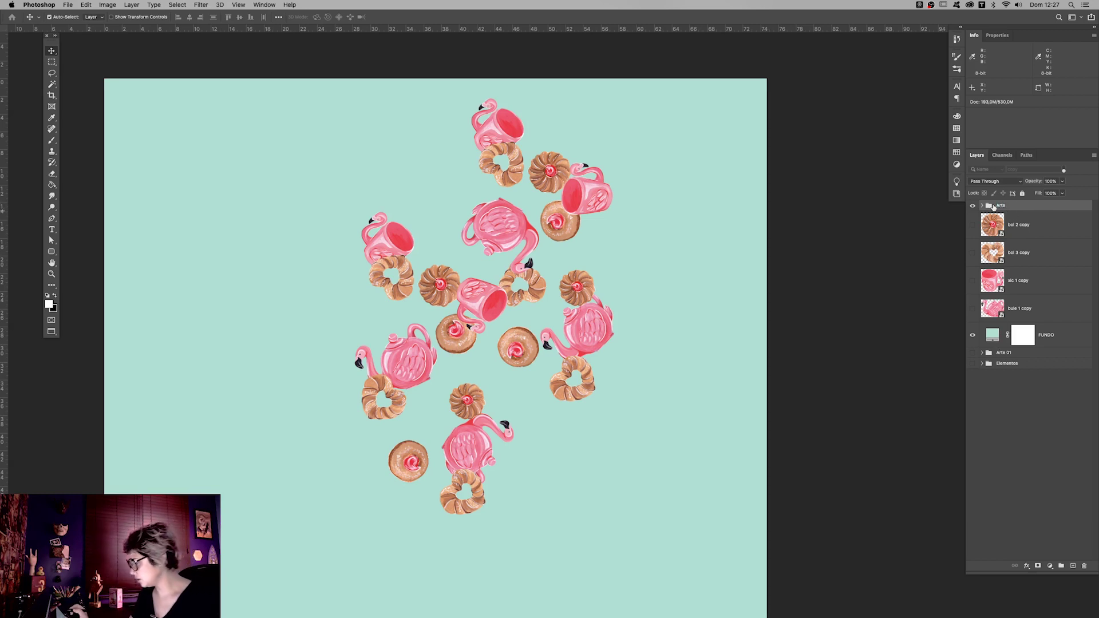
left_click(982, 205)
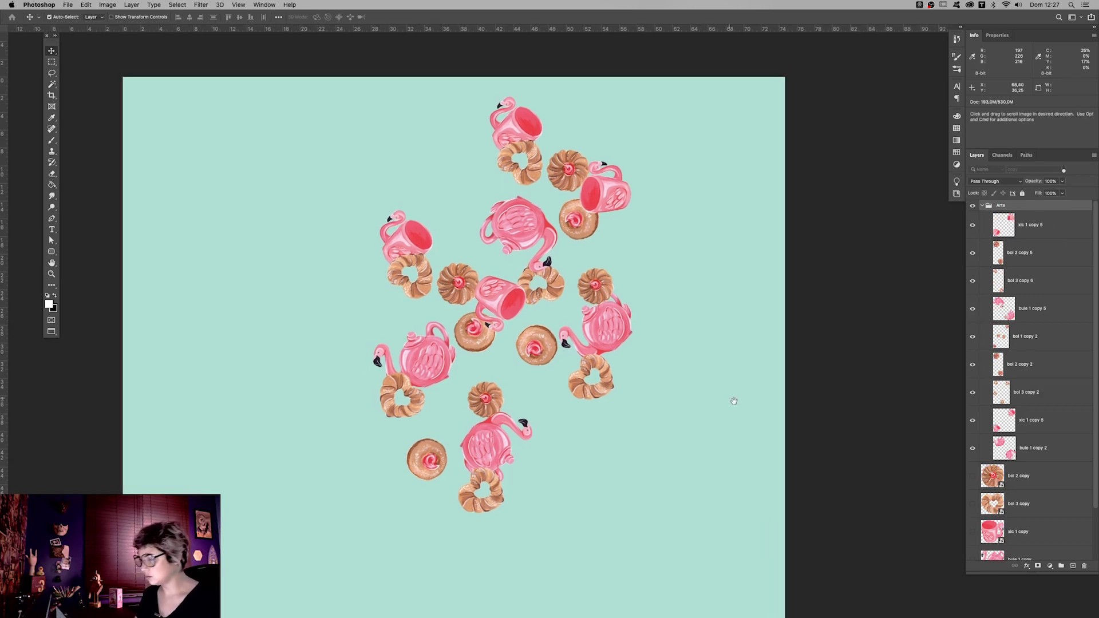
- Select every layer in the Arte group and move the pattern pieces down together
key("z")
left_click(699, 331, "alt")
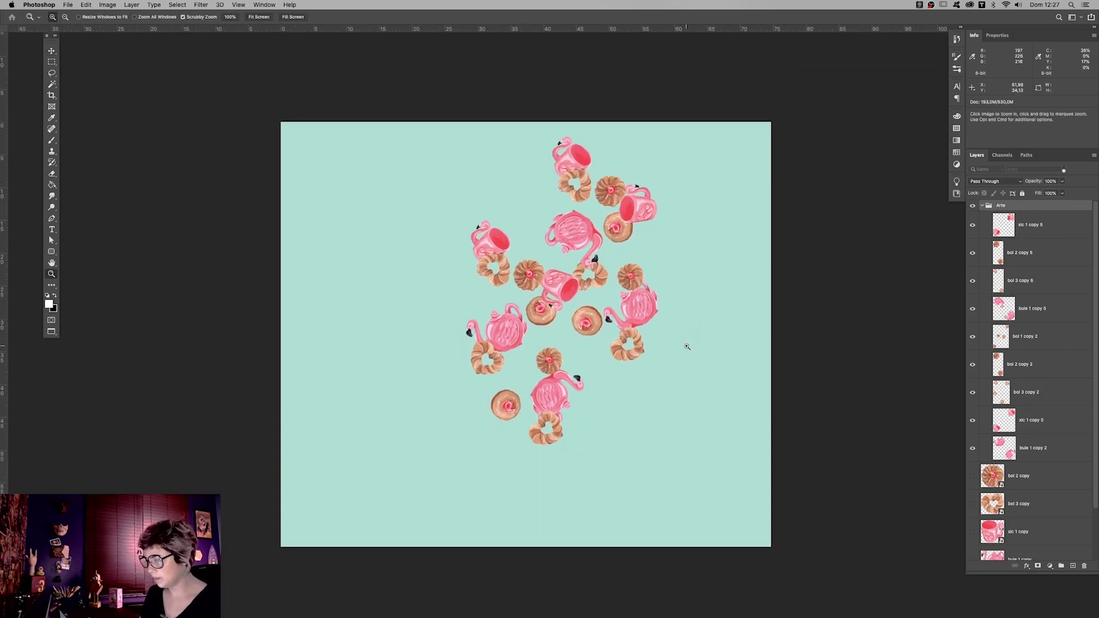
key("m")
left_click(1047, 229)
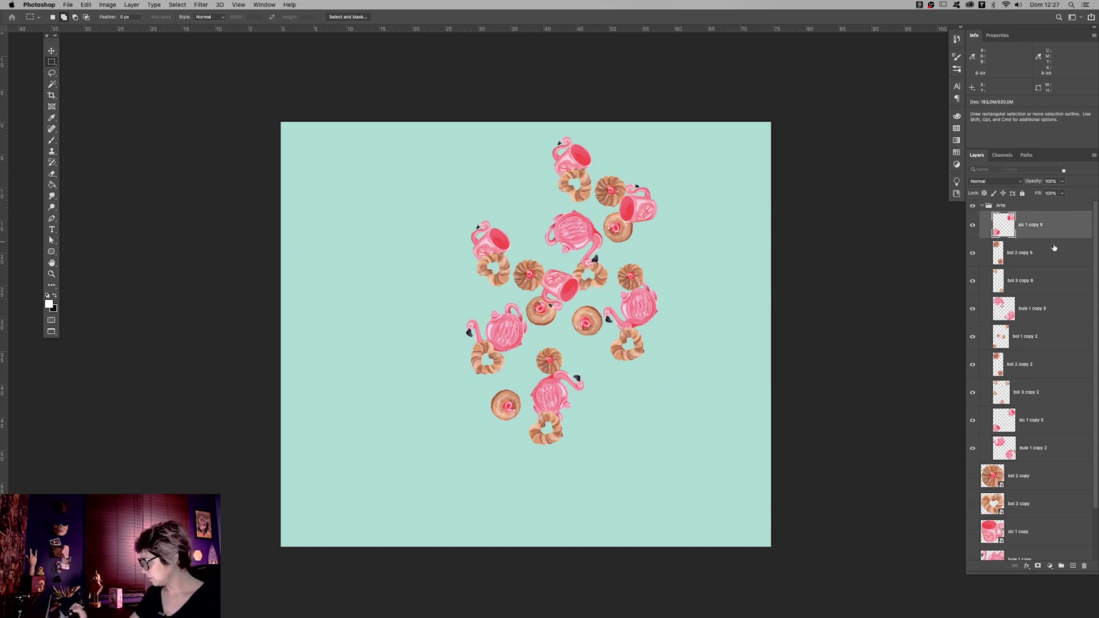
left_click(1056, 449, "shift")
key("v")
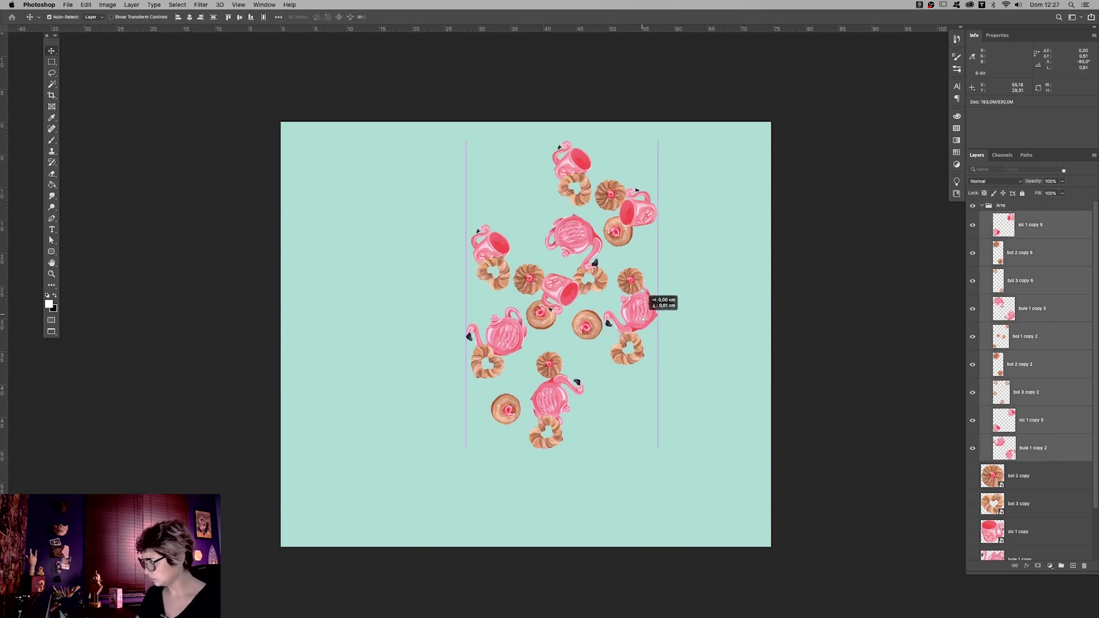
left_click_drag(642, 312, 642, 359)
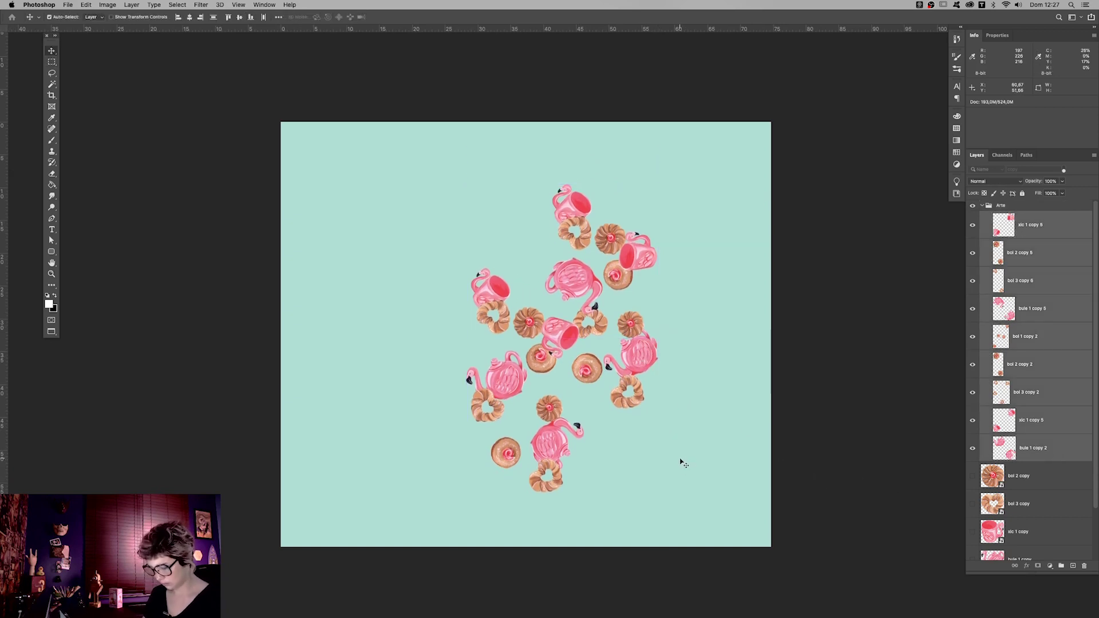
- Place a horizontal guide over the lower pattern, then crop to extend the canvas upward
key("m")
left_click_drag(727, 513, 374, 404)
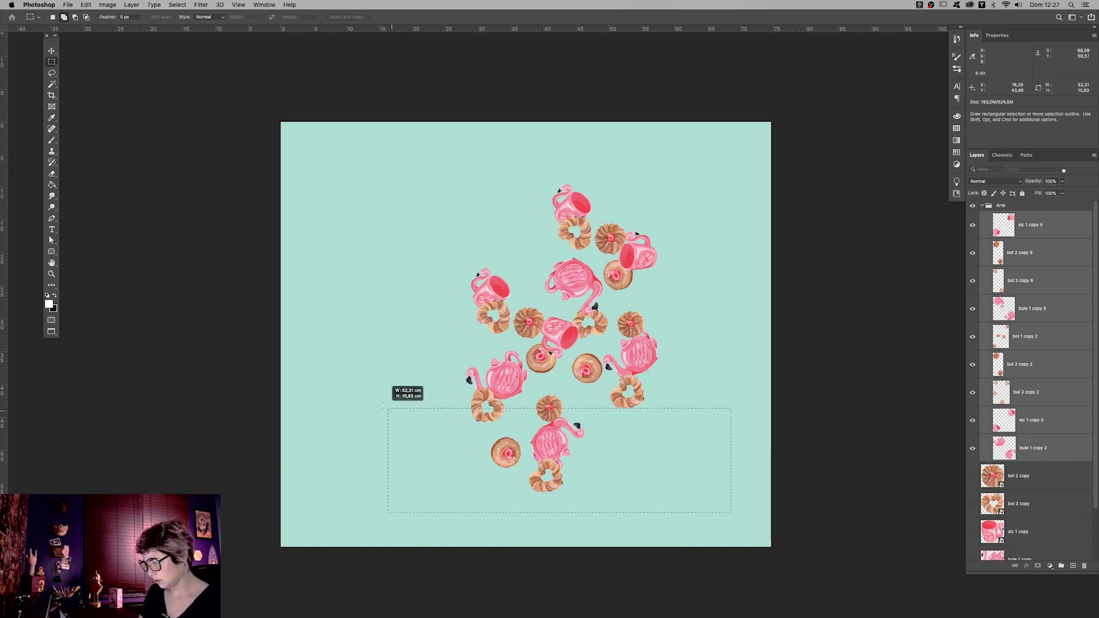
left_click_drag(641, 28, 650, 405)
key("z")
left_click(646, 467, "alt")
key("c")
left_click_drag(572, 251, 576, 179)
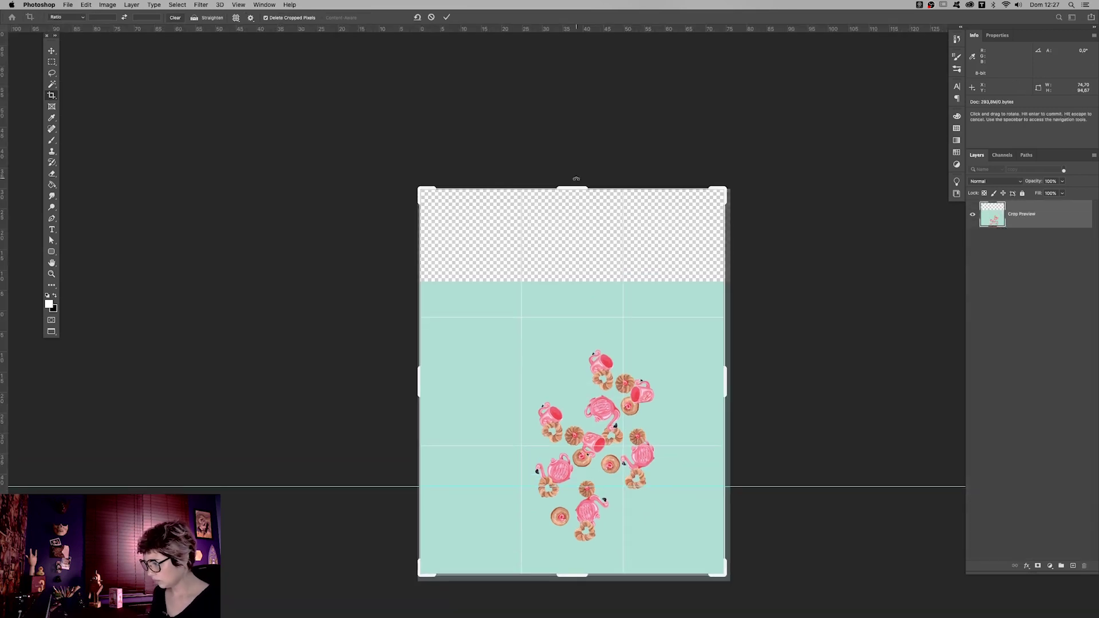
key("Return")
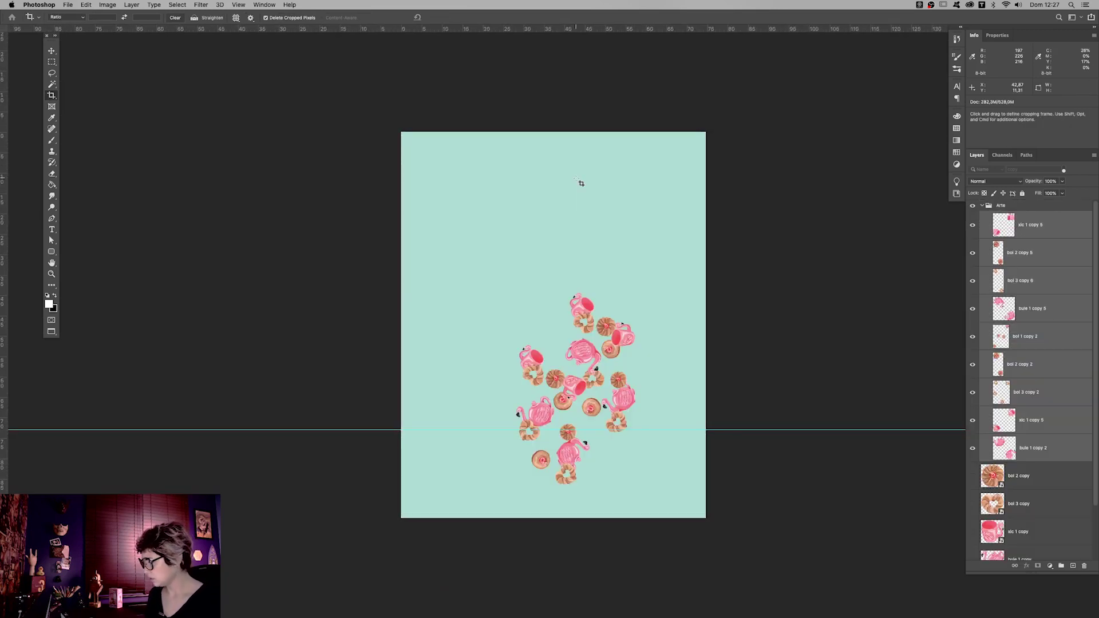
- Toggle layer visibility so the original teapot, cup and donut column shows at left
scroll(1034, 553, "down", 4)
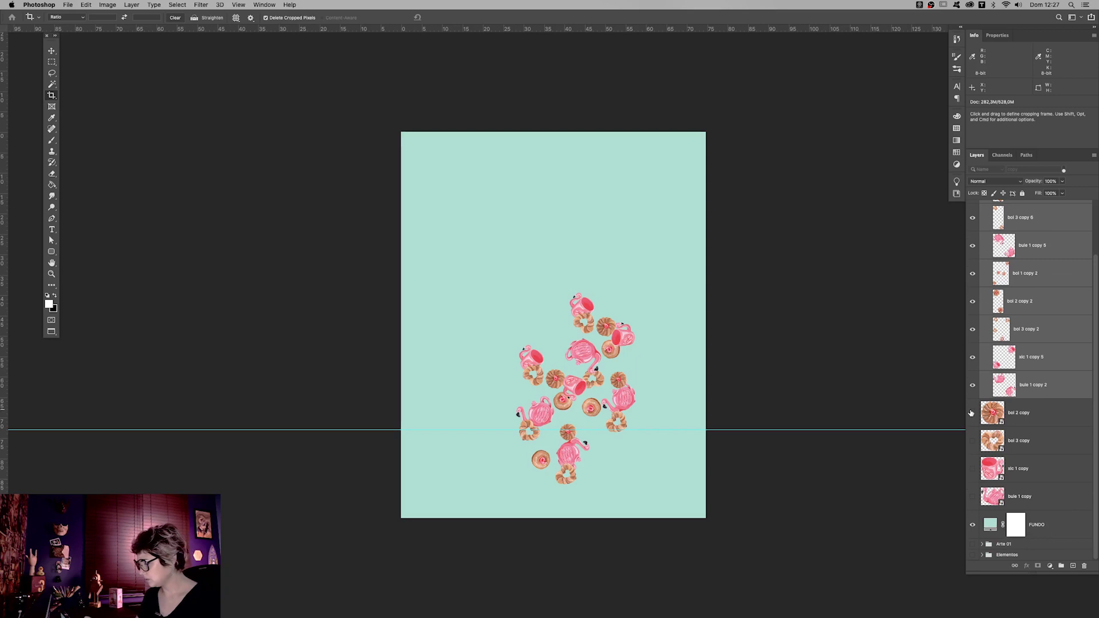
left_click(972, 525)
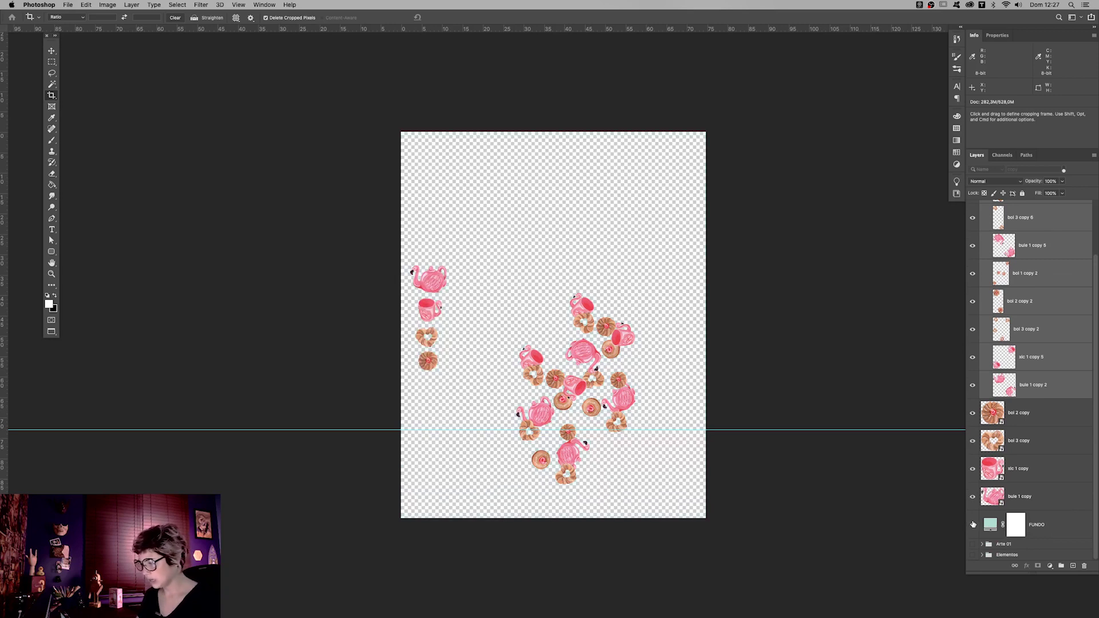
left_click(972, 524)
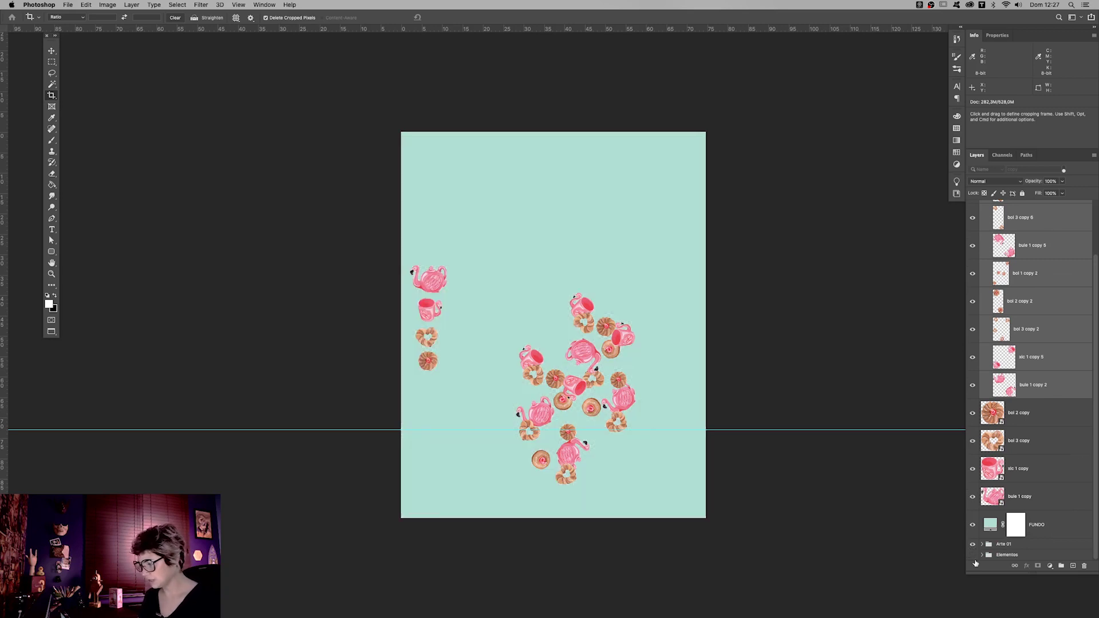
left_click(972, 544)
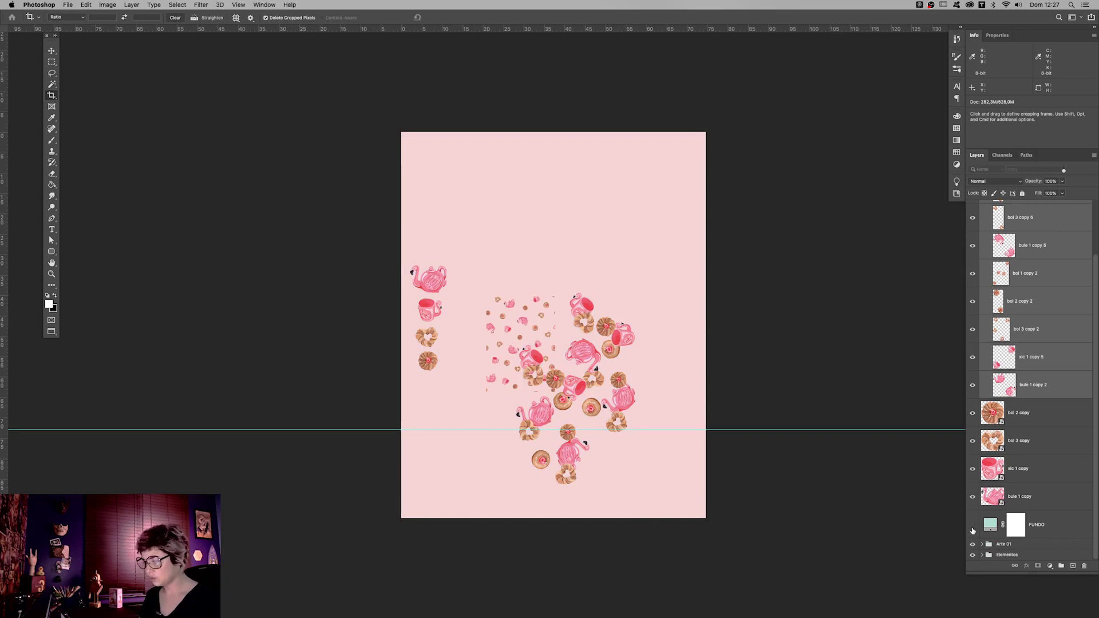
left_click(972, 545)
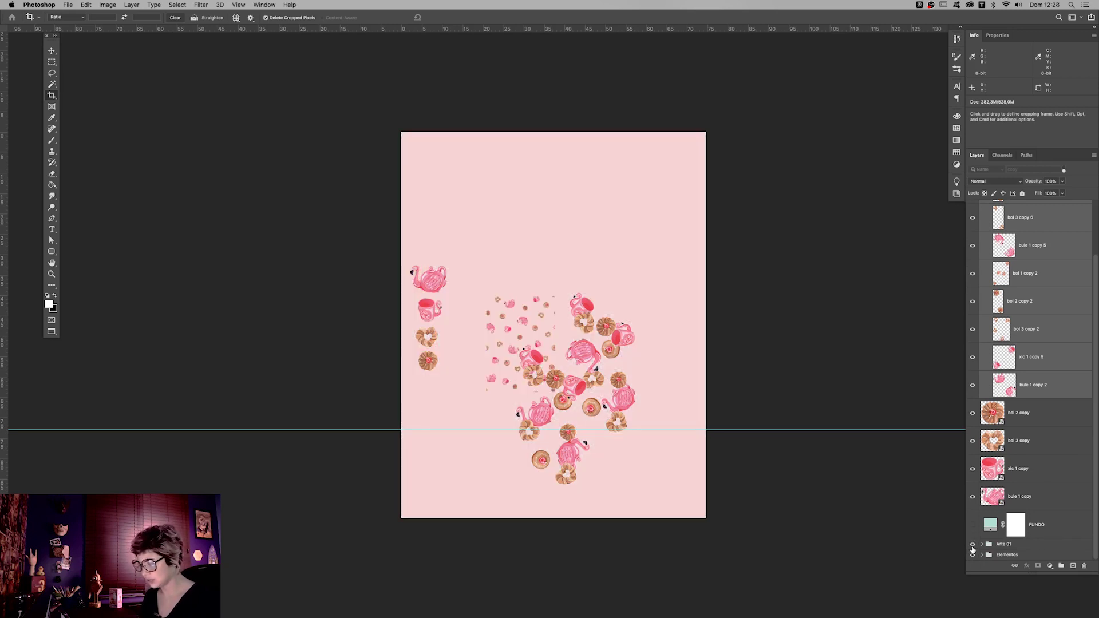
left_click(972, 545)
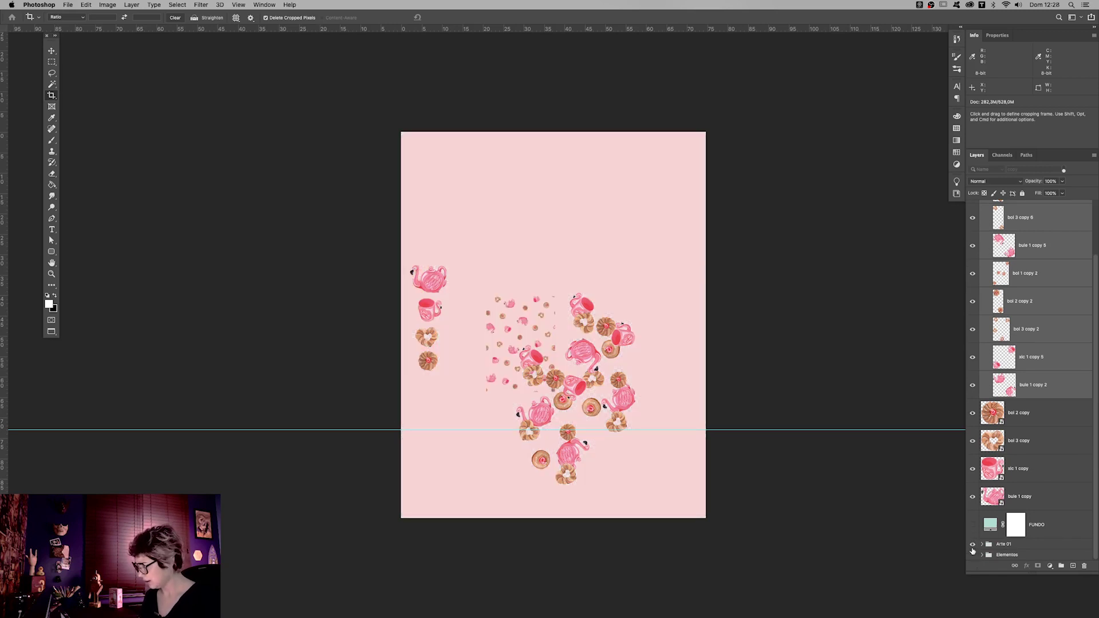
left_click(972, 546, "alt")
left_click_drag(973, 555, 972, 544)
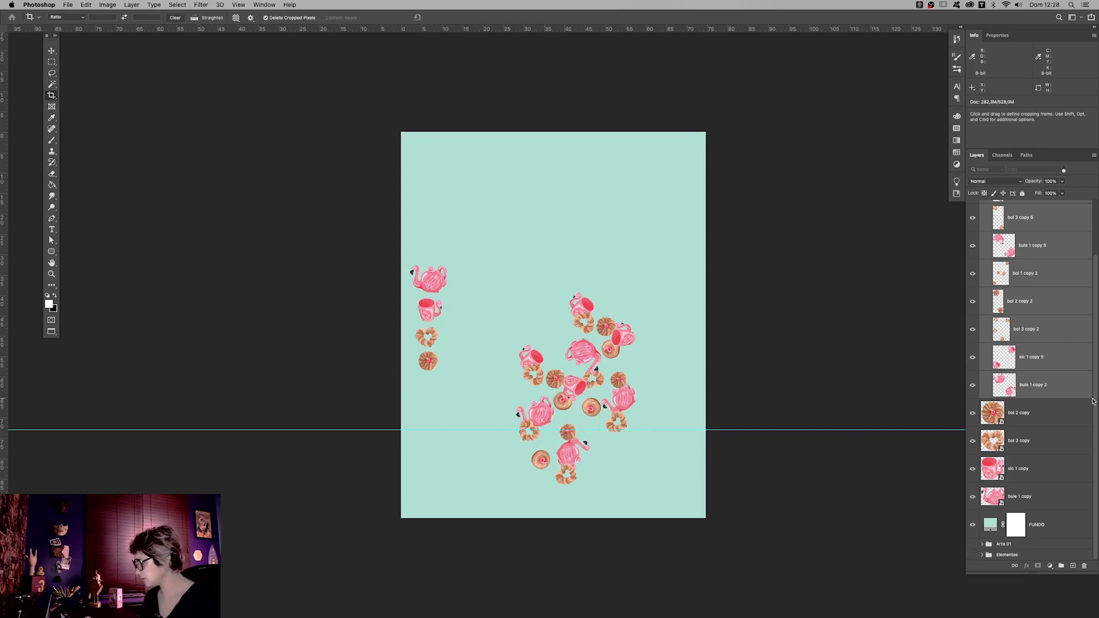
left_click_drag(1093, 404, 1094, 318)
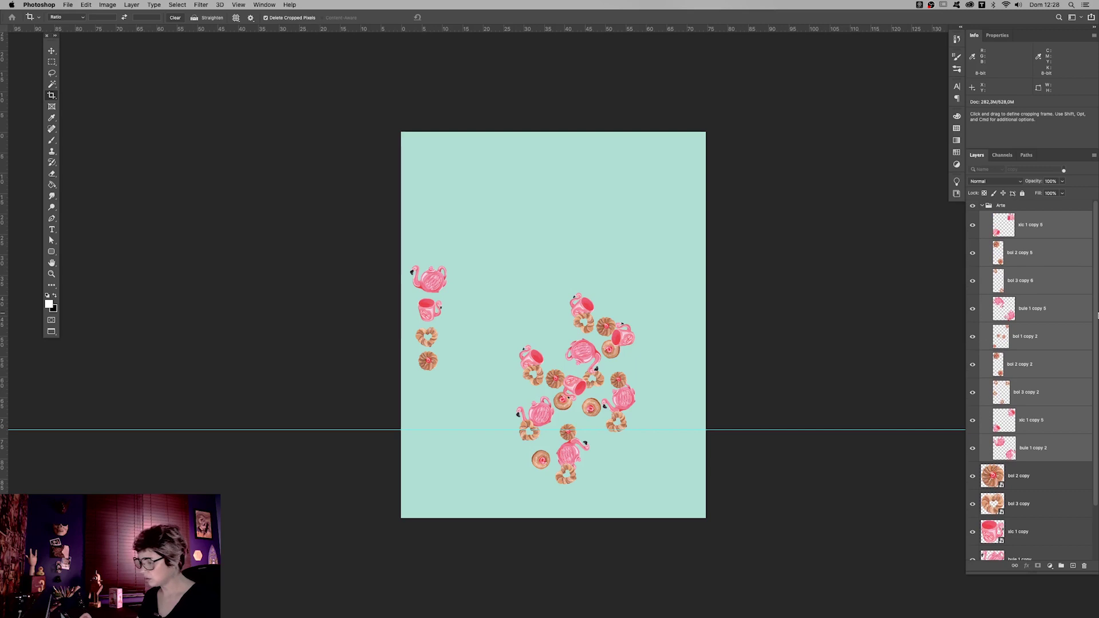
key("z")
left_click_drag(598, 481, 682, 446)
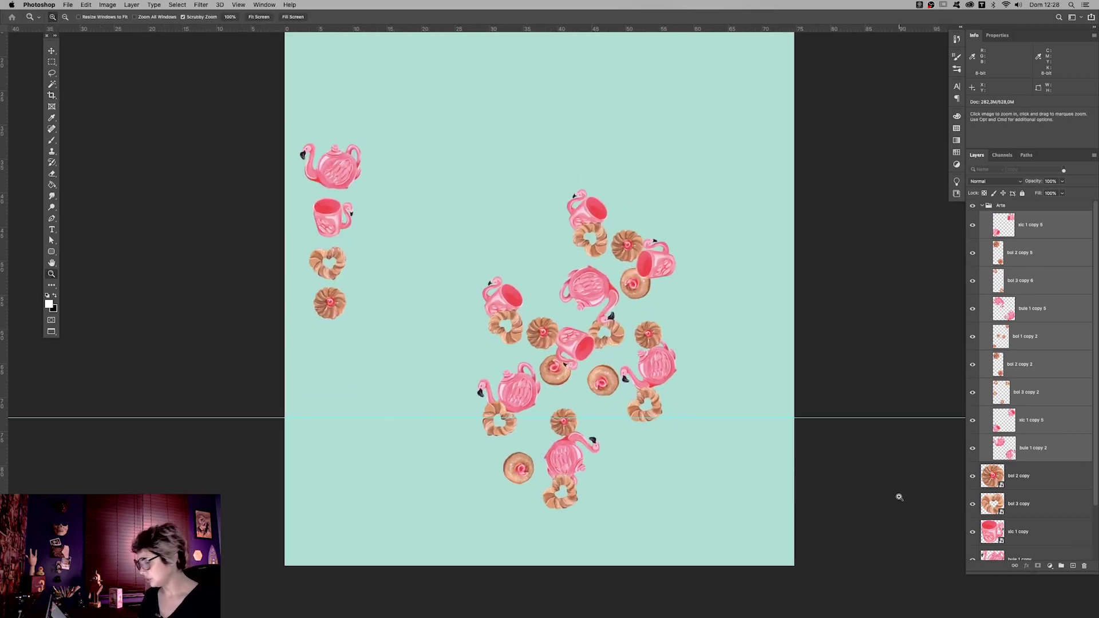
- Select the bottom pieces, move bottom donuts upward, and drag a guide near the top
scroll(1096, 459, "down", 3)
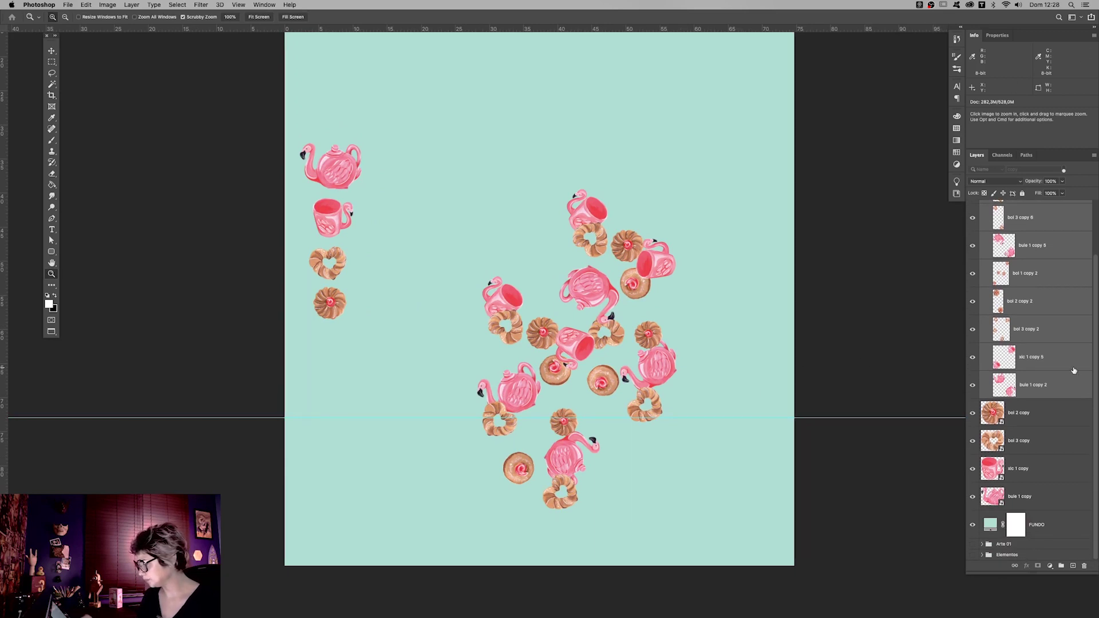
scroll(1030, 377, "up", 3)
key("v")
left_click_drag(694, 475, 703, 484)
scroll(703, 484, "up", 2)
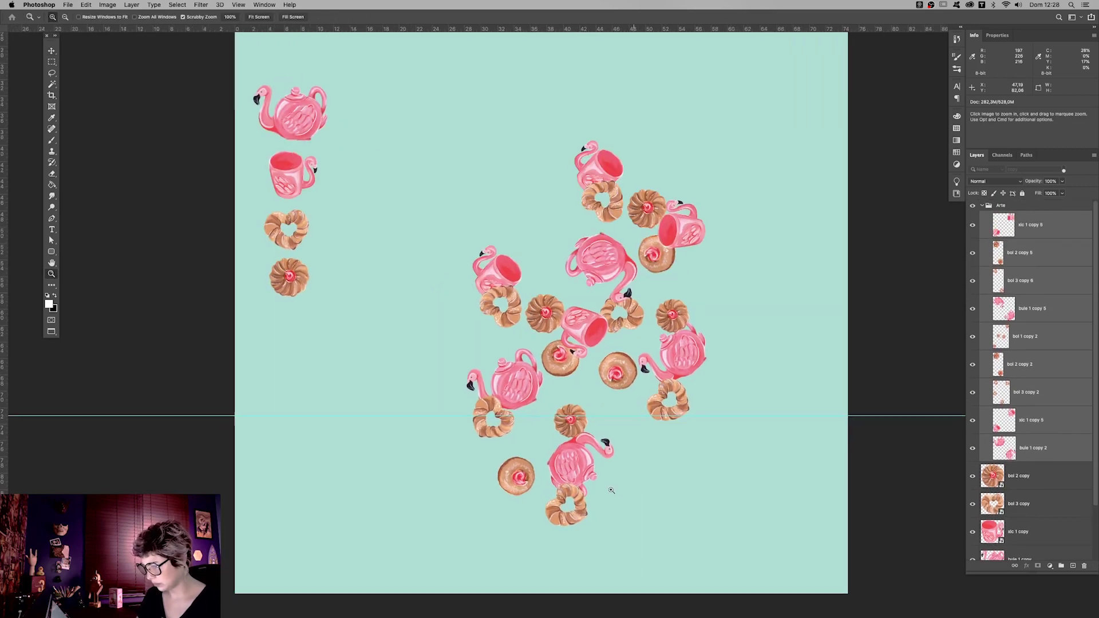
scroll(703, 484, "down", 3)
left_click(606, 510)
key("m")
left_click_drag(728, 544, 429, 433)
key("v")
left_click_drag(579, 469, 572, 170)
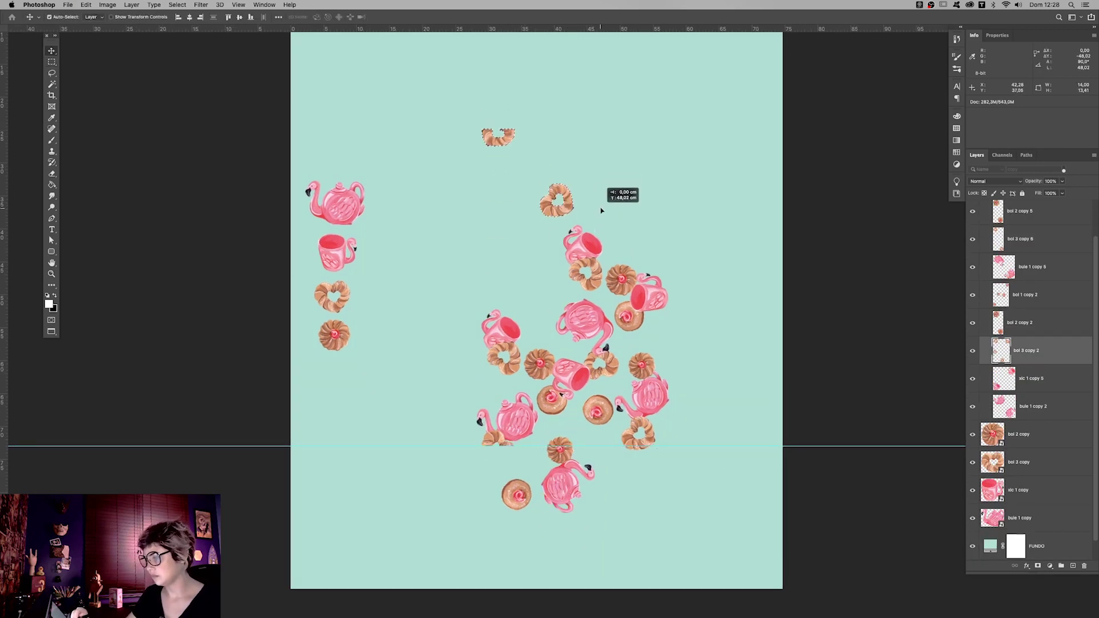
left_click_drag(662, 29, 653, 131)
- Move the bottom flamingo teapot and remaining donuts up across the top guide
left_click_drag(724, 547, 423, 441)
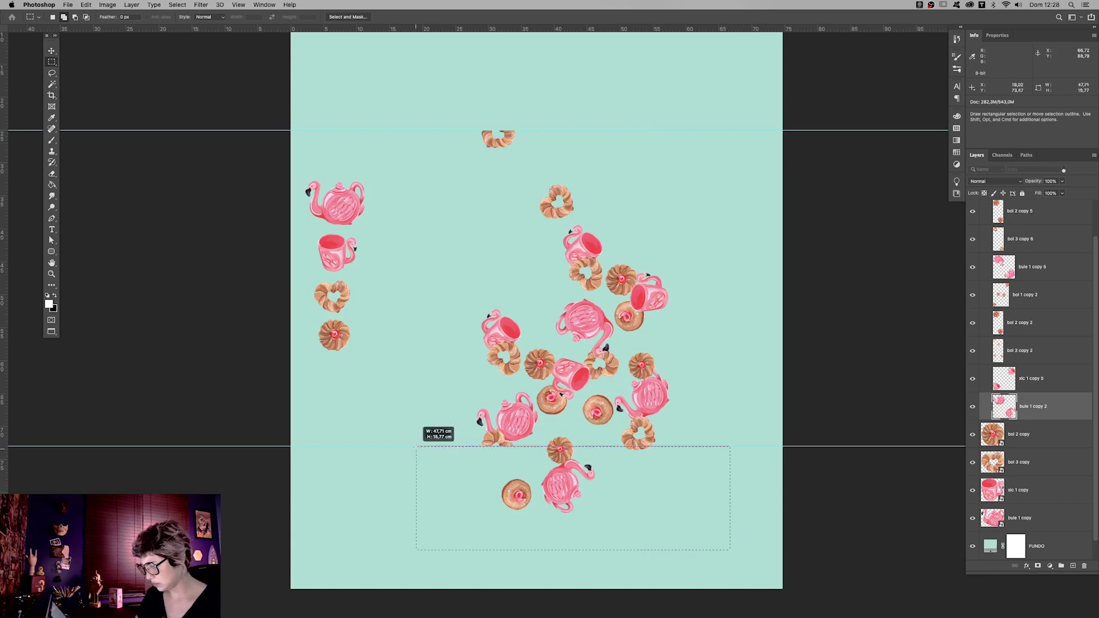
left_click_drag(566, 492, 566, 171)
left_click_drag(694, 527, 405, 442)
left_click_drag(524, 497, 542, 187)
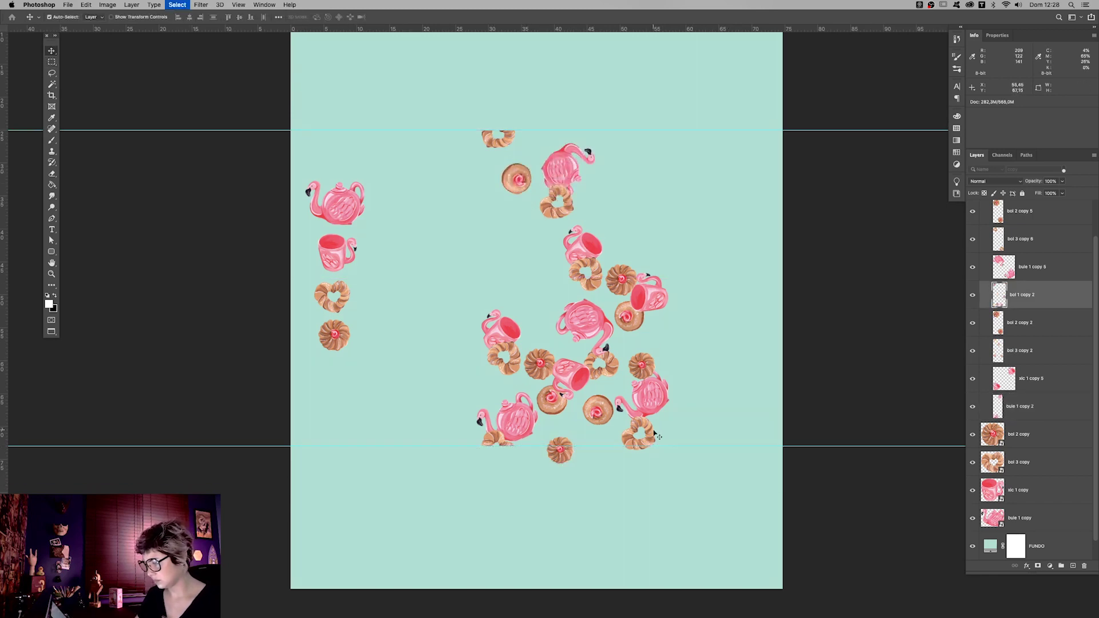
left_click_drag(735, 490, 405, 446)
mouse_move(612, 448)
left_mouse_down()
mouse_move(612, 188)
mouse_move(633, 140)
left_mouse_up()
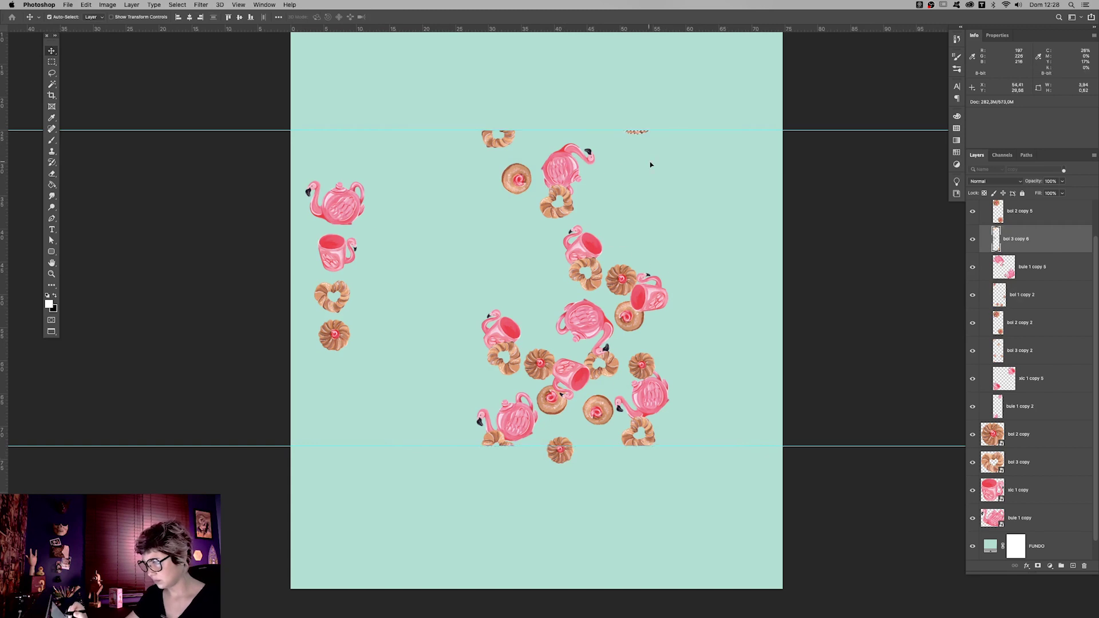
left_click_drag(698, 503, 424, 446)
left_click_drag(567, 423, 588, 246)
left_click_drag(698, 498, 426, 449)
left_click_drag(560, 455, 590, 124)
- Select the top flamingo teapot, then the donut near the top of the tile
left_click_drag(719, 365, 727, 412)
scroll(611, 161, "up", 2)
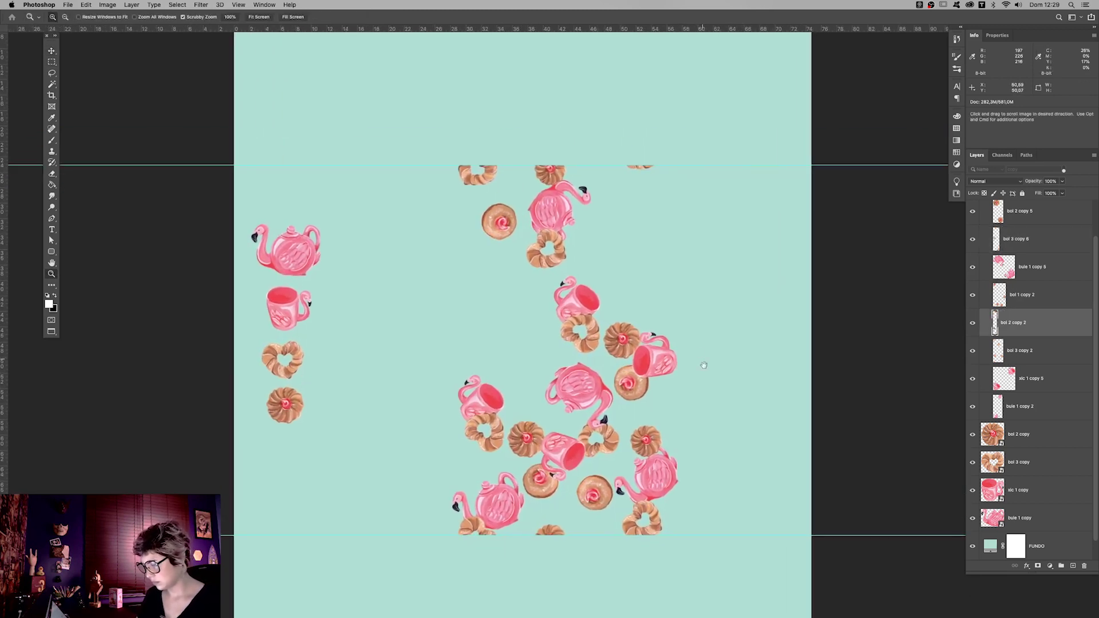
left_click(599, 217)
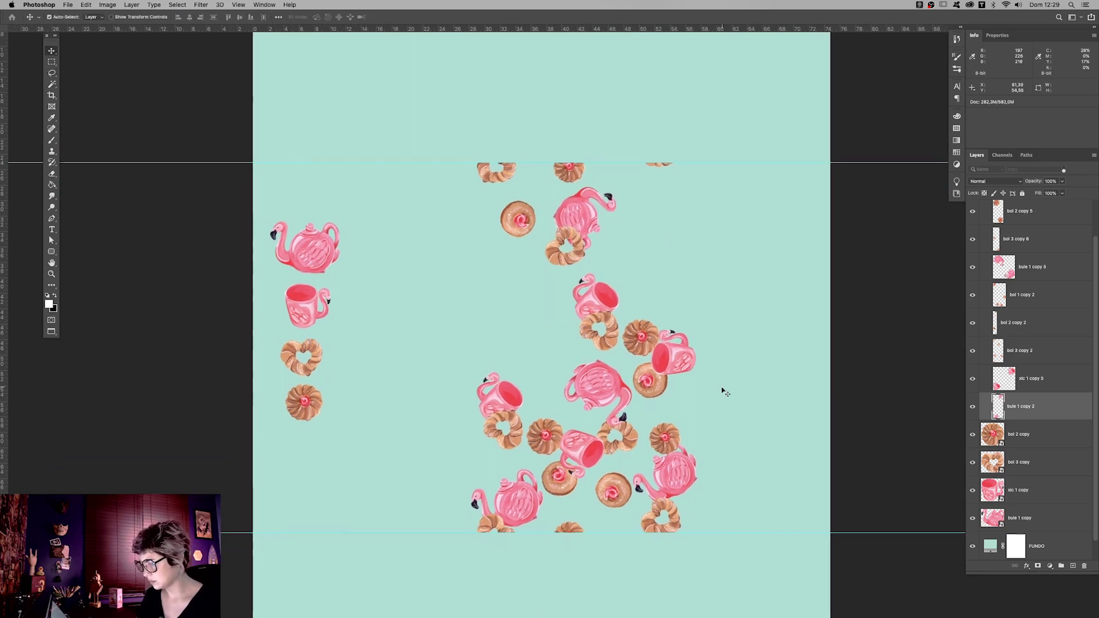
scroll(726, 400, "left", 3)
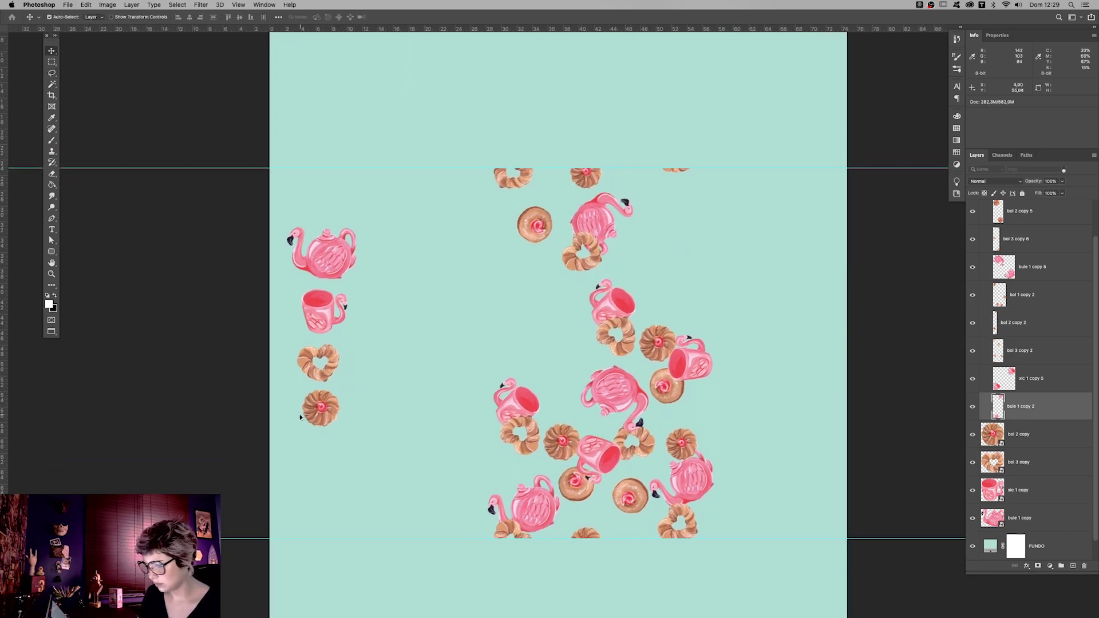
scroll(1090, 499, "down", 2)
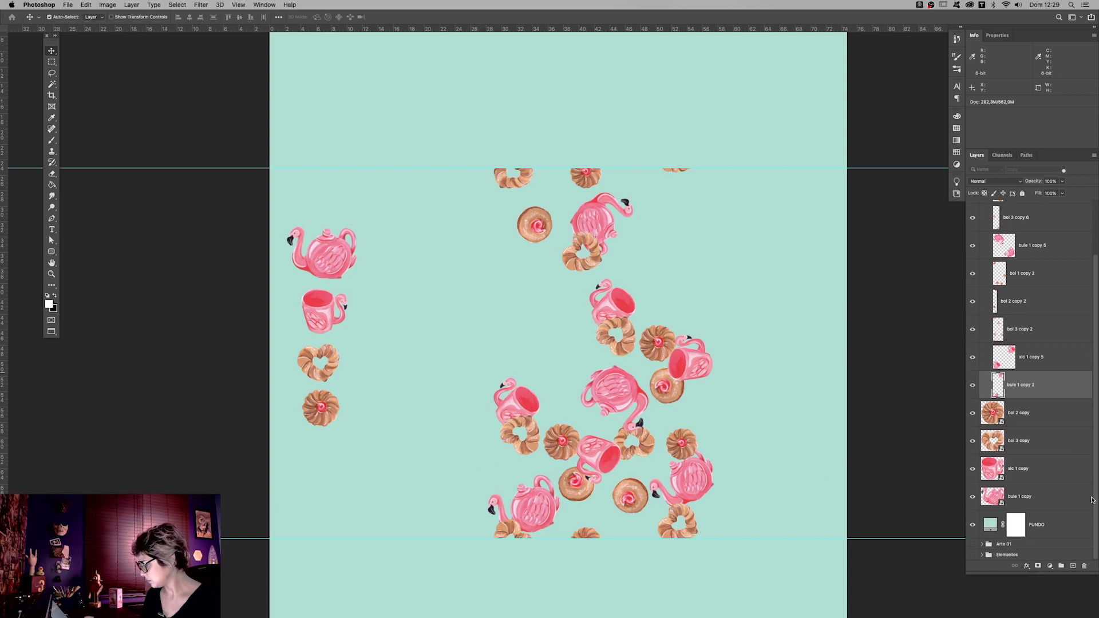
left_click(330, 414)
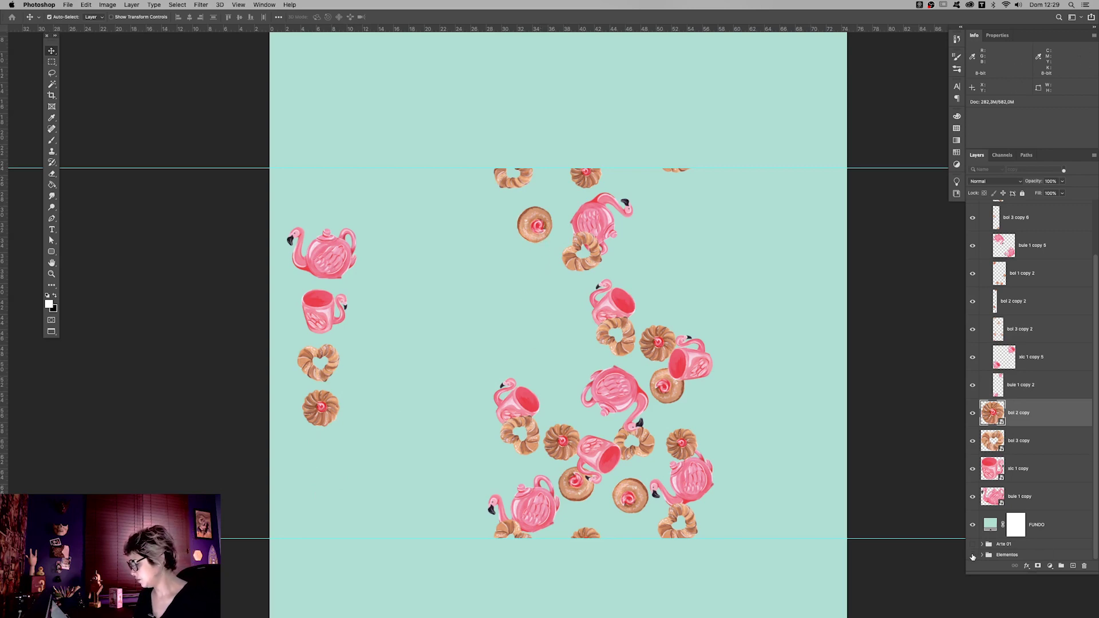
- Hide FUNDO, expand Elementos, and Alt-copy the bol 1 donut below bol 2 copy
left_click(975, 527)
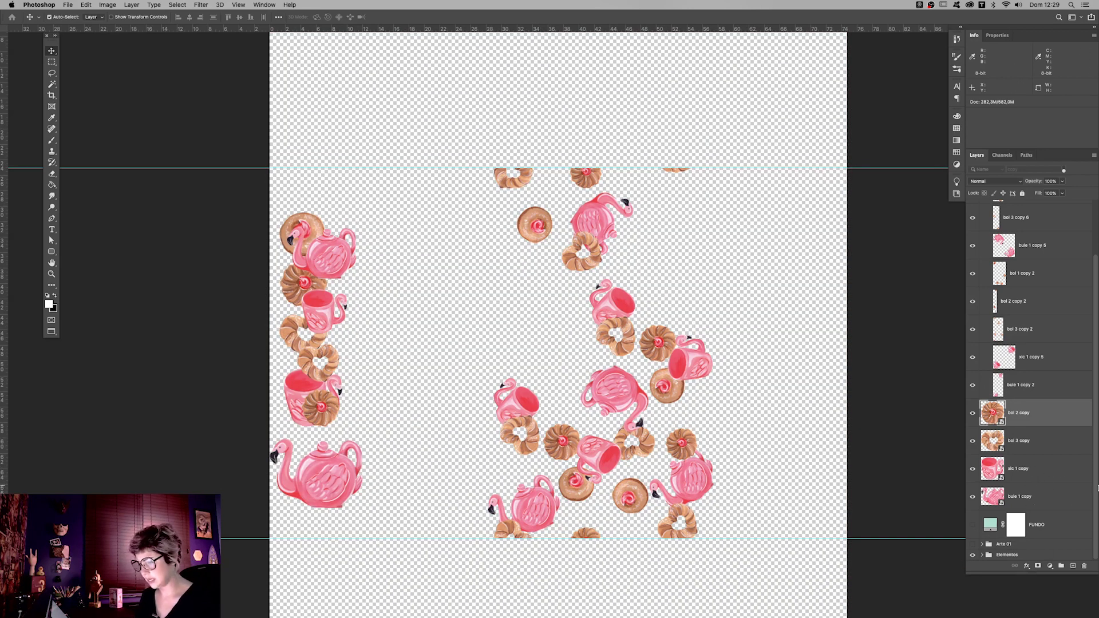
left_click(982, 555)
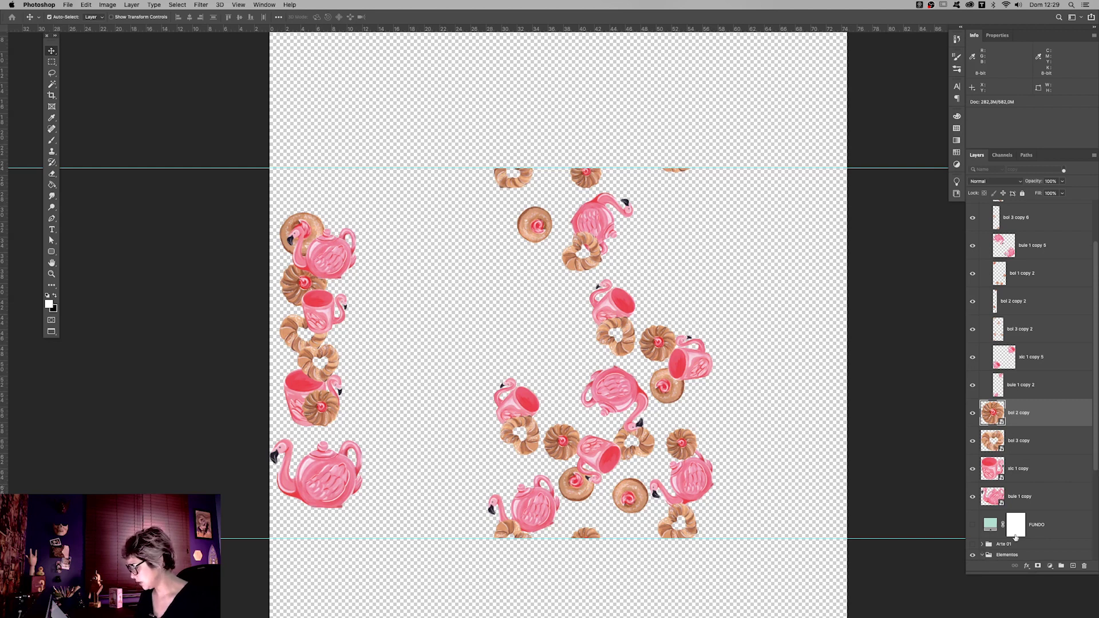
left_click_drag(1094, 464, 1092, 550)
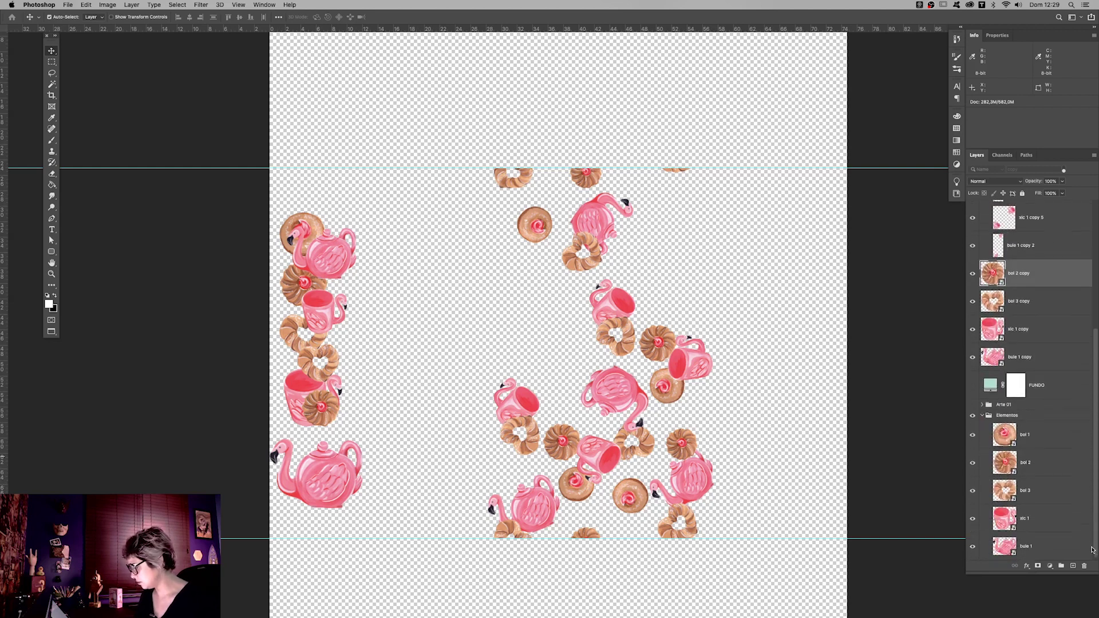
left_click(972, 436)
left_click(972, 437)
mouse_move(987, 439)
left_mouse_down()
mouse_move(1056, 432)
mouse_move(1039, 291)
mouse_move(1023, 342)
left_mouse_up()
left_click_drag(1026, 292, 1027, 291)
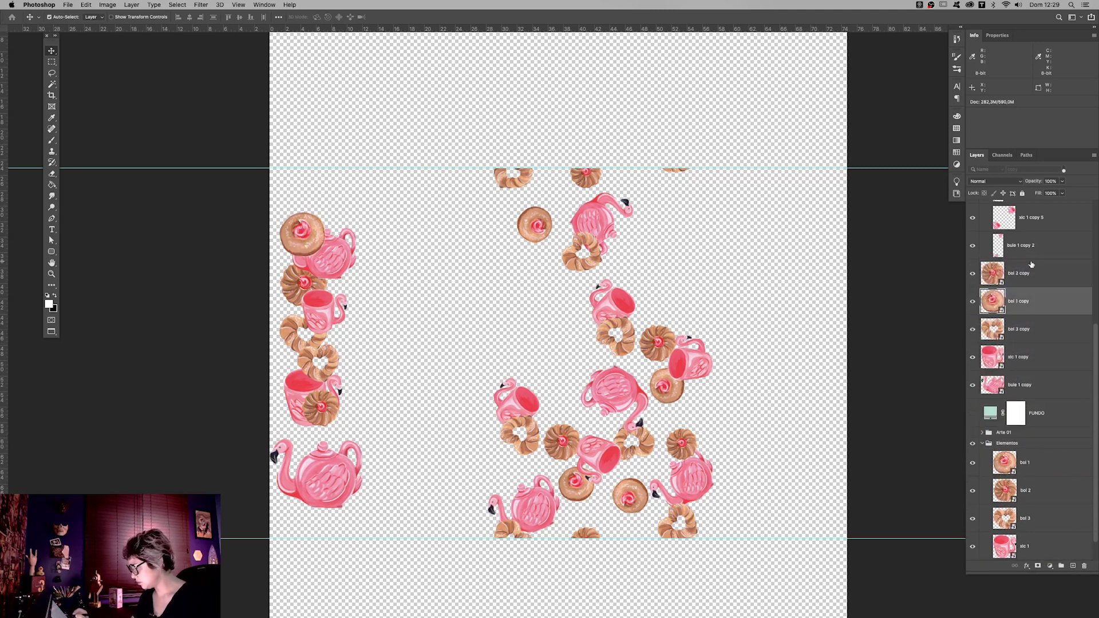
- Collapse and hide Elementos, show FUNDO, and move the glazed donut to the column's bottom
left_click(980, 443)
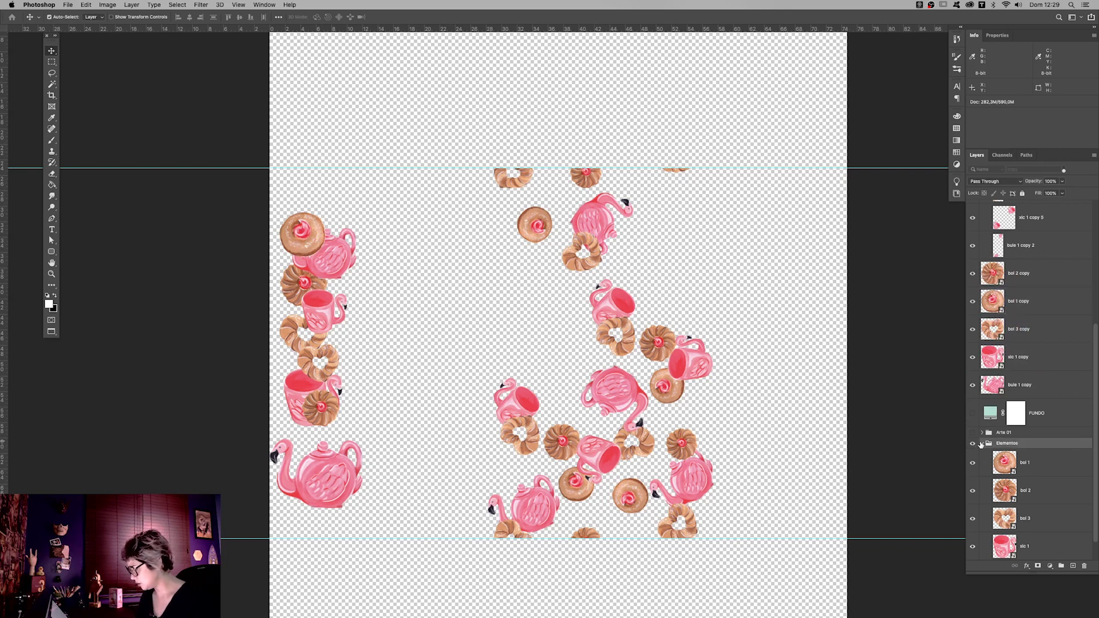
left_click(972, 555)
left_click(973, 524)
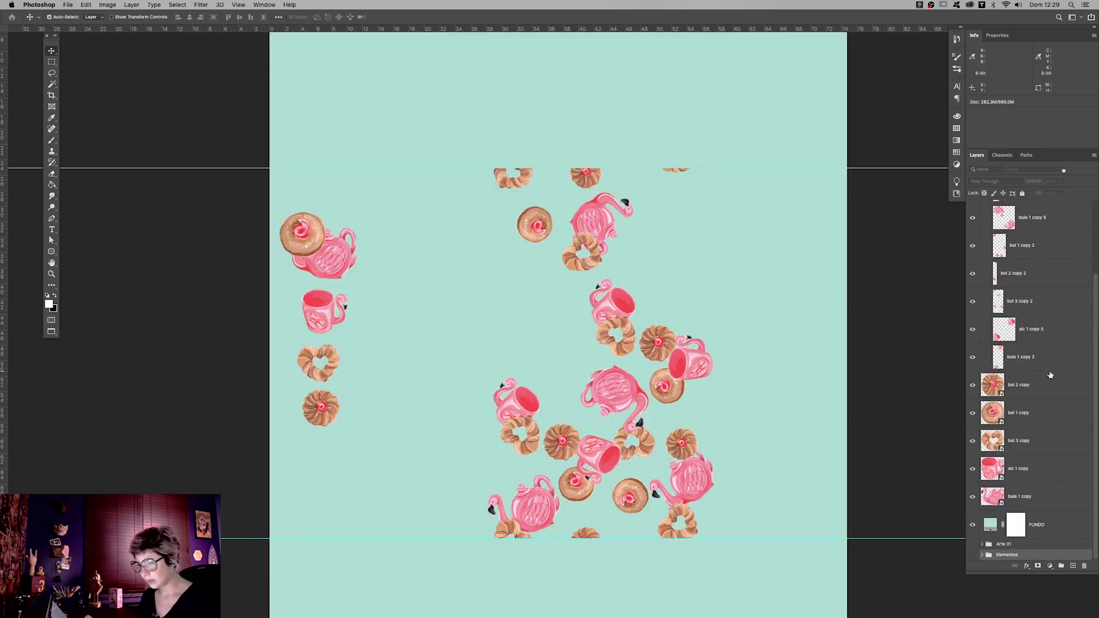
left_click_drag(322, 243, 337, 467)
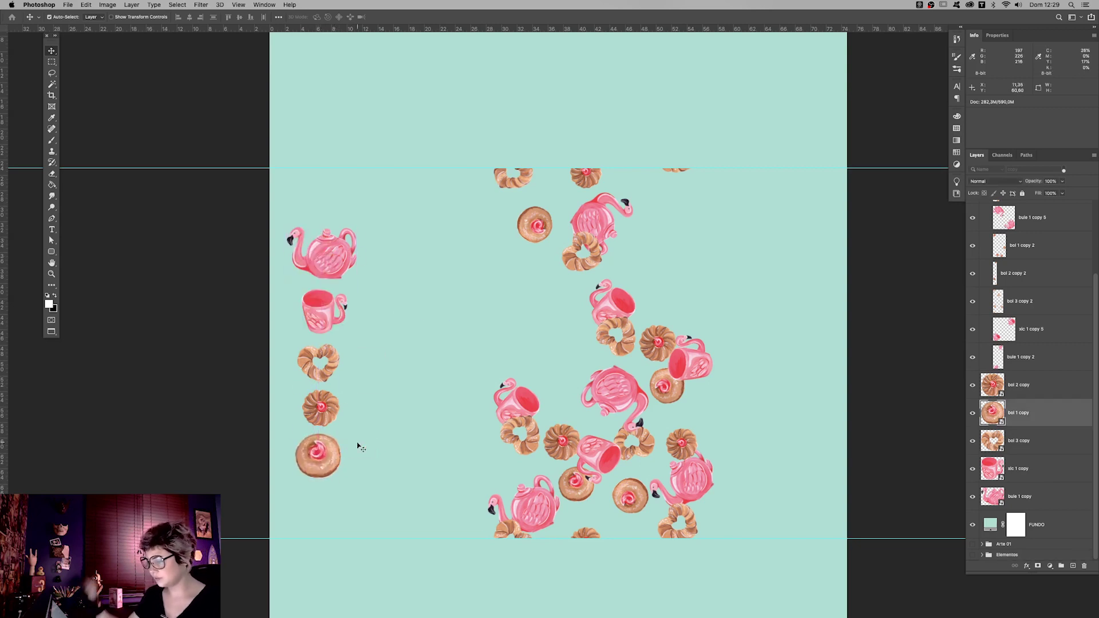
- Shrink the glazed donut at the bottom of the left column with Free Transform
key("z")
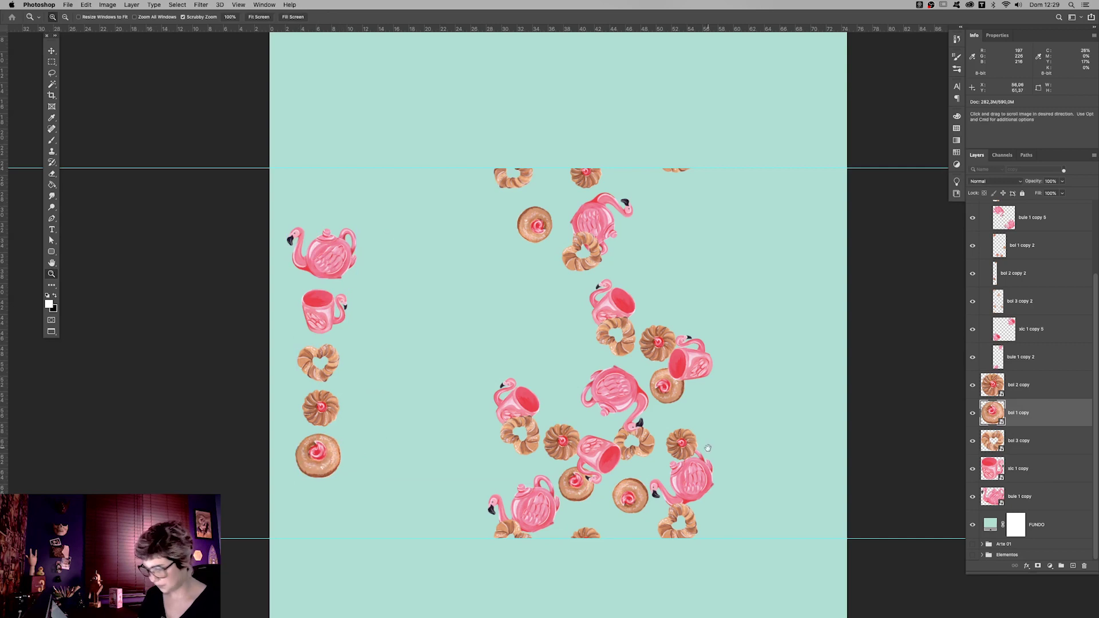
scroll(709, 366, "down", 5)
key("v")
left_click_drag(307, 419, 537, 304)
key("ctrl+z")
key("ctrl+t")
mouse_move(337, 418)
left_mouse_down()
mouse_move(331, 410)
mouse_move(572, 308)
left_mouse_up()
key("Return")
- Copy the left teapot into the central cluster, flipped and re-angled
scroll(755, 373, "up", 1)
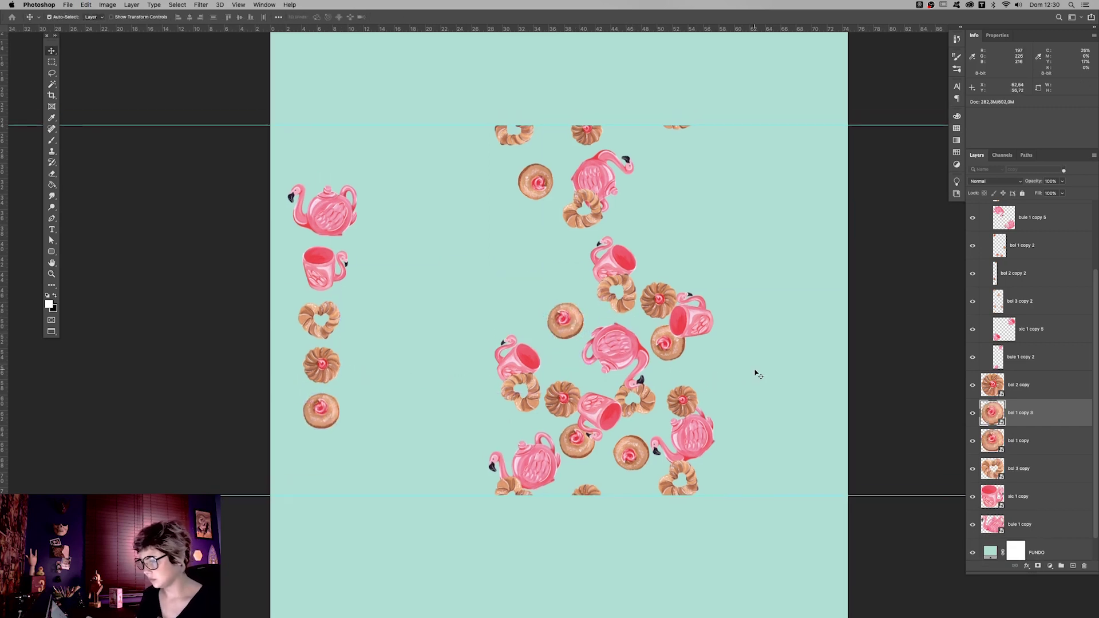
mouse_move(323, 208)
left_mouse_down()
mouse_move(532, 266)
mouse_move(526, 310)
mouse_move(569, 263)
left_mouse_up()
key("ctrl+t")
right_click(525, 310)
left_click(601, 424)
key("Return")
- Copy the heart donut into the cluster and turn it upside down
scroll(581, 283, "up", 1)
mouse_move(306, 335)
left_mouse_down()
mouse_move(510, 250)
mouse_move(445, 252)
left_mouse_up()
key("ctrl+t")
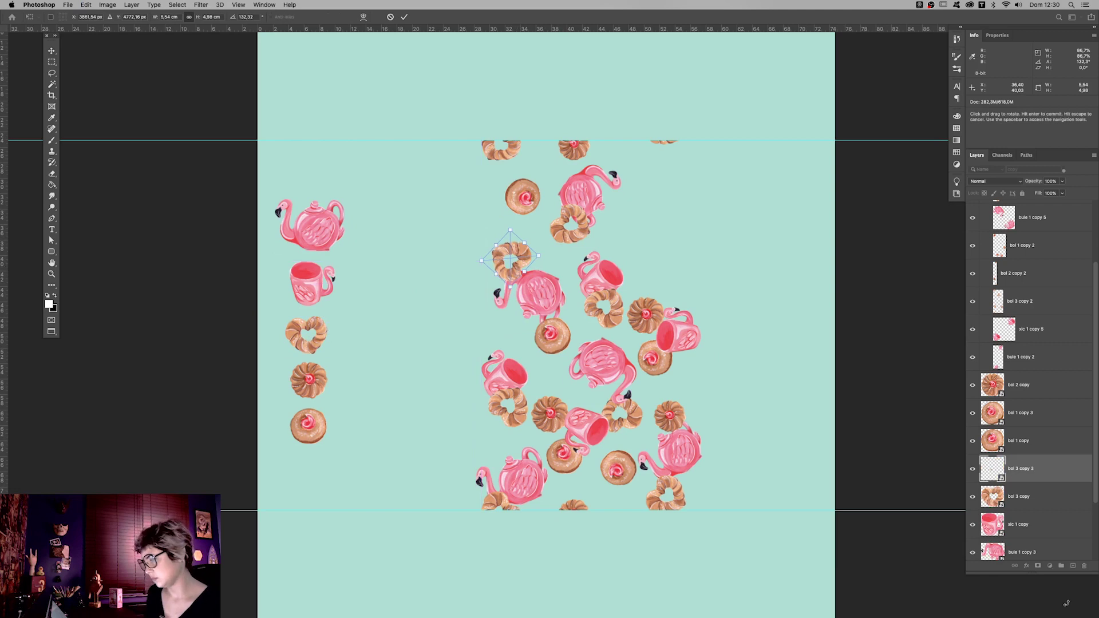
left_click_drag(518, 258, 520, 267)
key("Return")
- Copy the flower and glazed donuts into the cluster, rotating and raising the glazed one
scroll(543, 321, "up", 1)
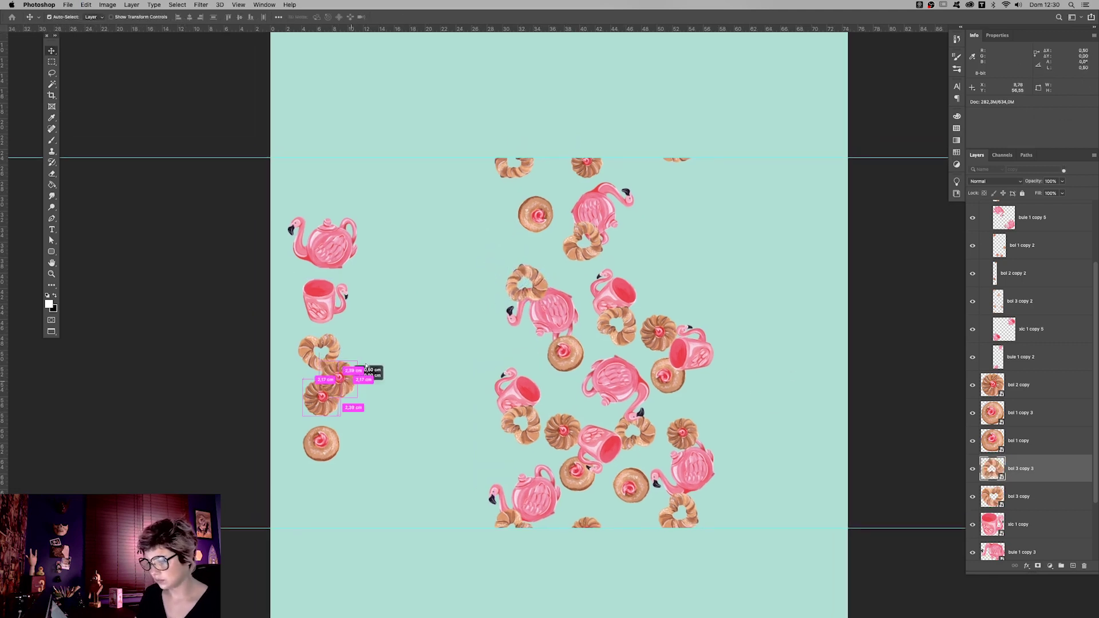
left_click_drag(305, 399, 473, 252)
mouse_move(305, 446)
left_mouse_down()
mouse_move(470, 369)
mouse_move(472, 426)
left_mouse_up()
key("ctrl+t")
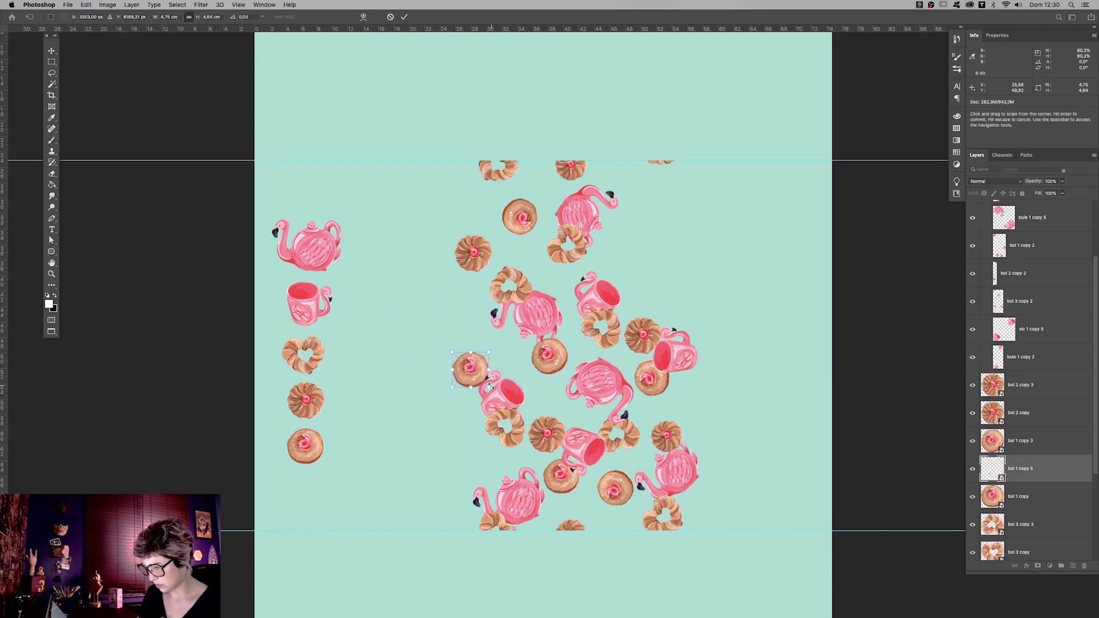
left_click_drag(478, 372, 484, 355)
key("Return")
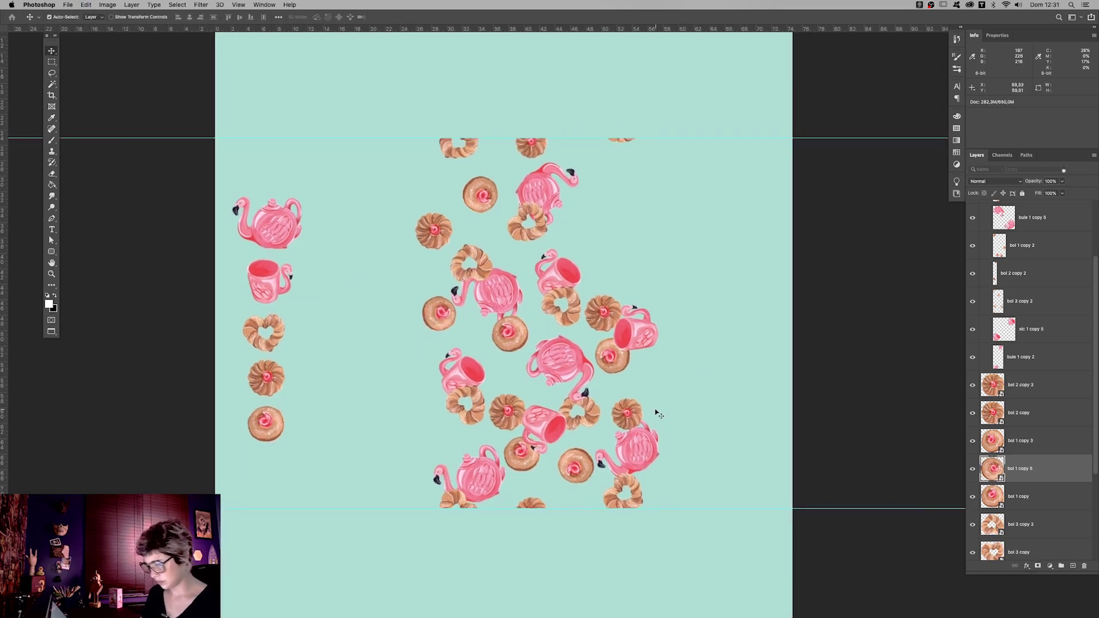
left_click(691, 412)
scroll(659, 399, "down", 2)
left_click(548, 364)
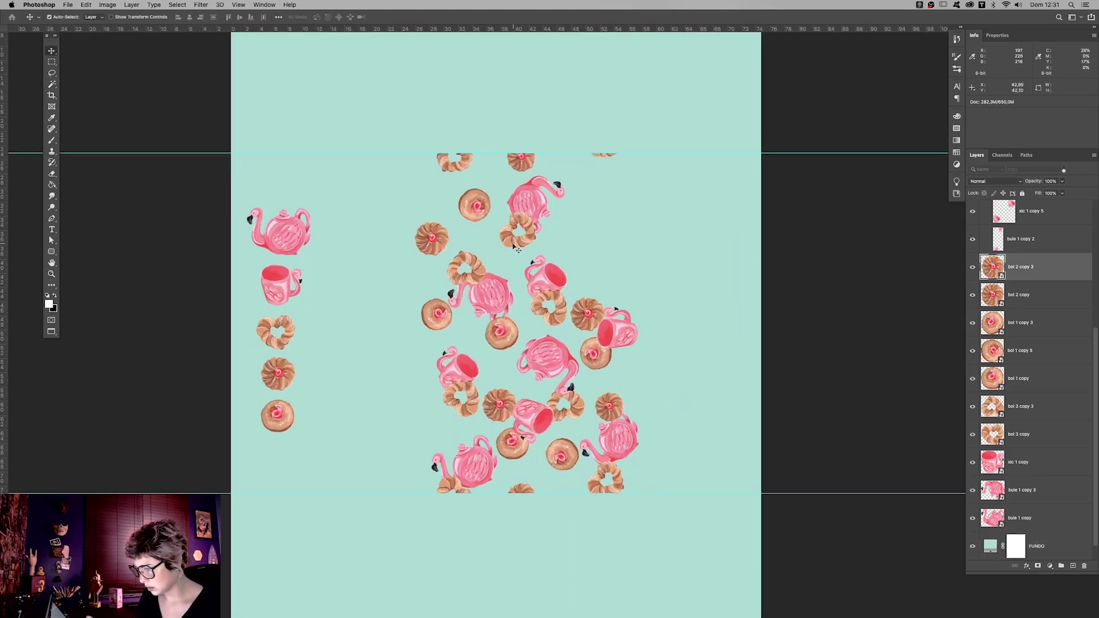
- Rename bol 2 copy, bol 1 copy, bol 3 copy, xic 1 copy and bule 1 copy layers, swapping 'copy' for 'c'
double_click(1028, 356)
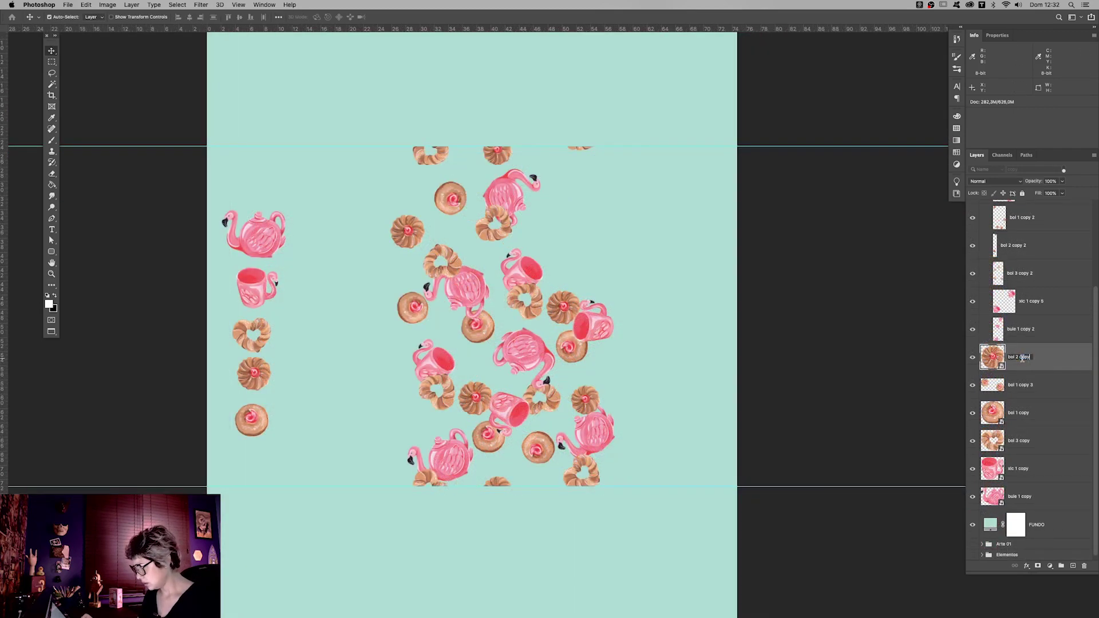
double_click(1028, 385)
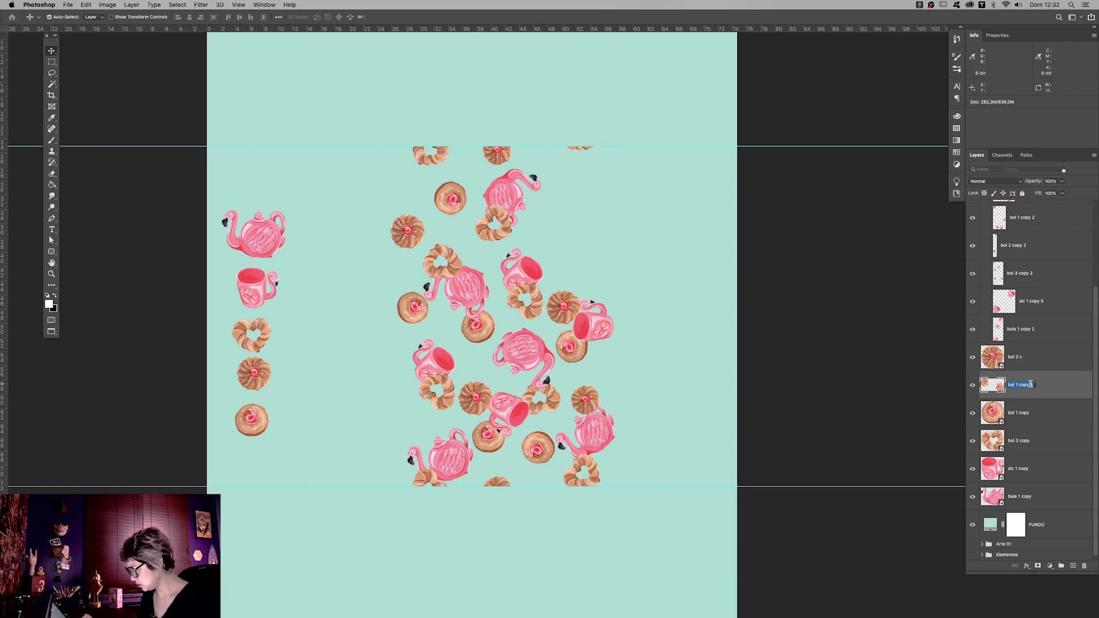
double_click(1020, 412)
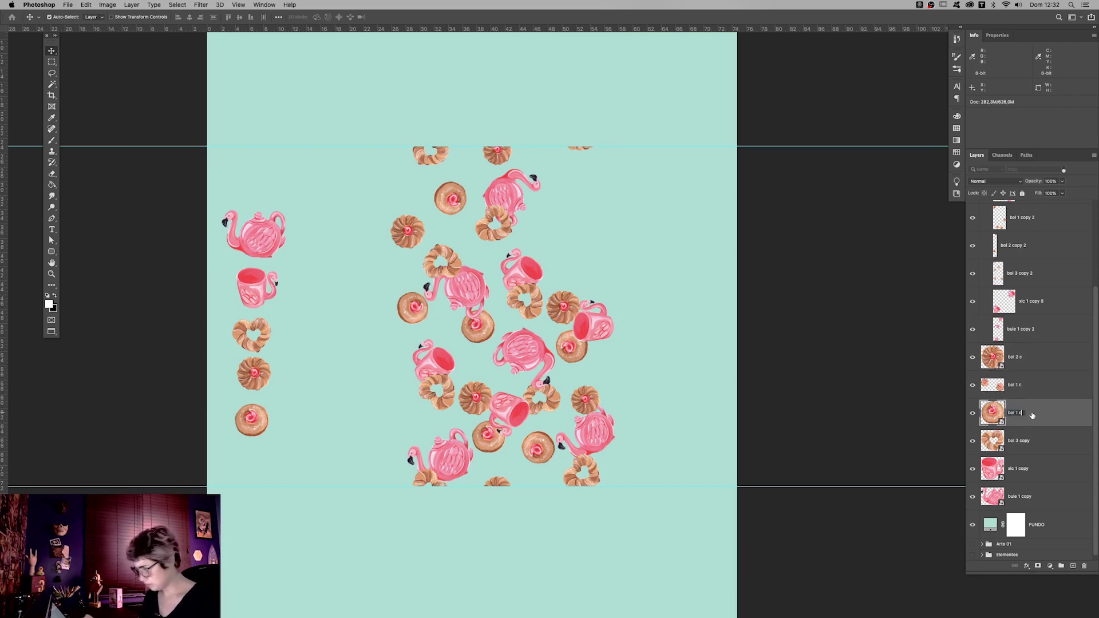
double_click(1023, 441)
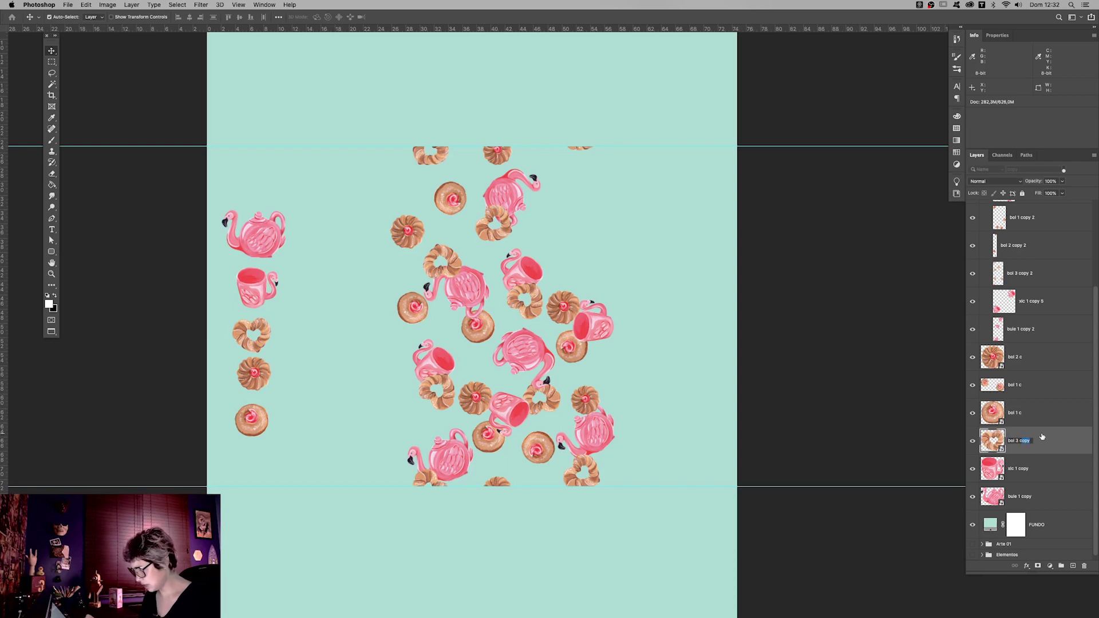
double_click(1022, 469)
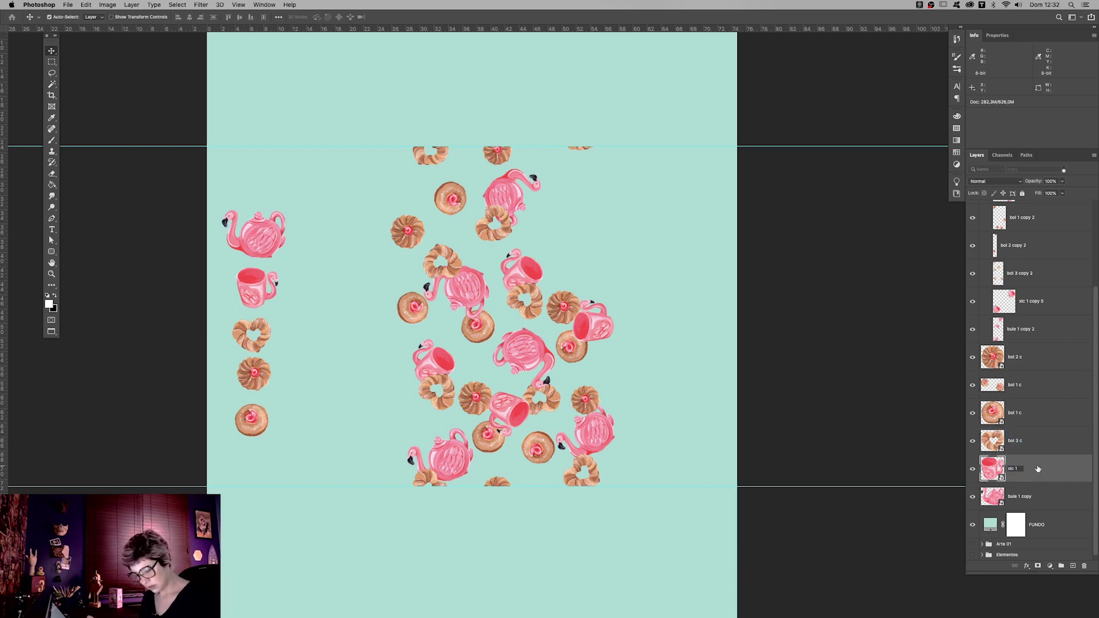
type("c")
left_click(1027, 497)
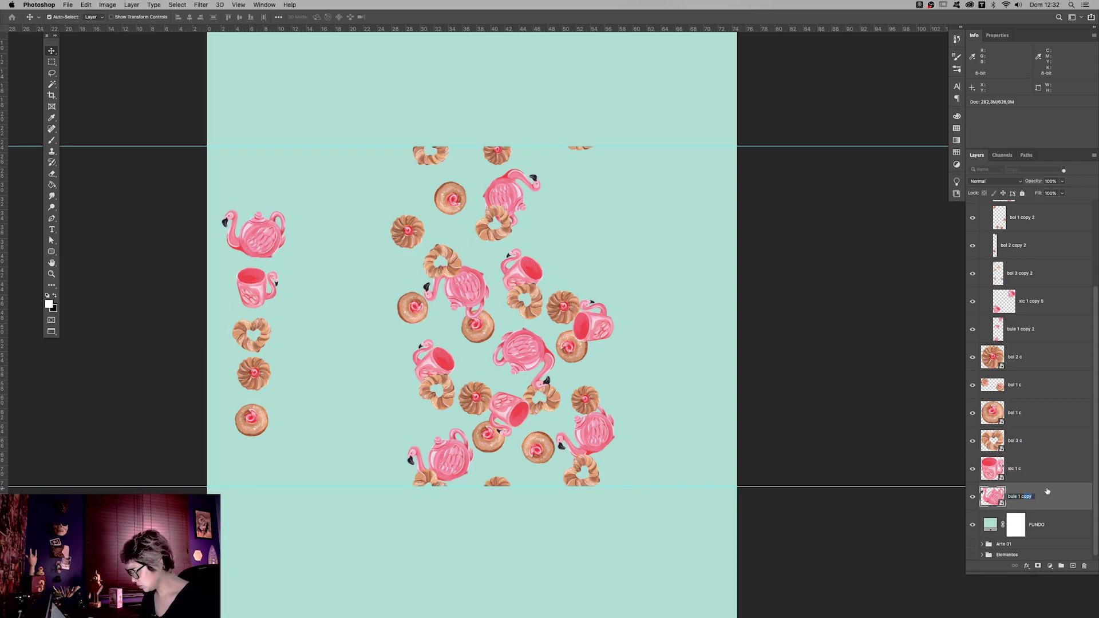
left_click(972, 498)
left_click(972, 499)
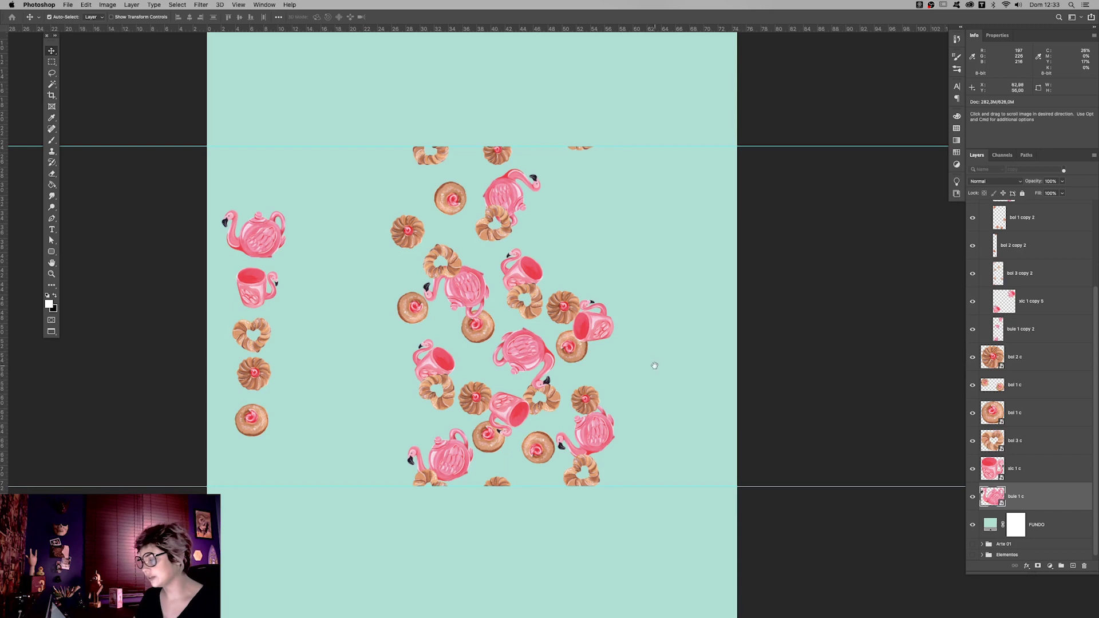
- Copy the pink cup into the cluster's top, tilt it about 41 degrees, and merge into xic 1 copy 5
scroll(677, 370, "left", 2)
scroll(674, 374, "left", 2)
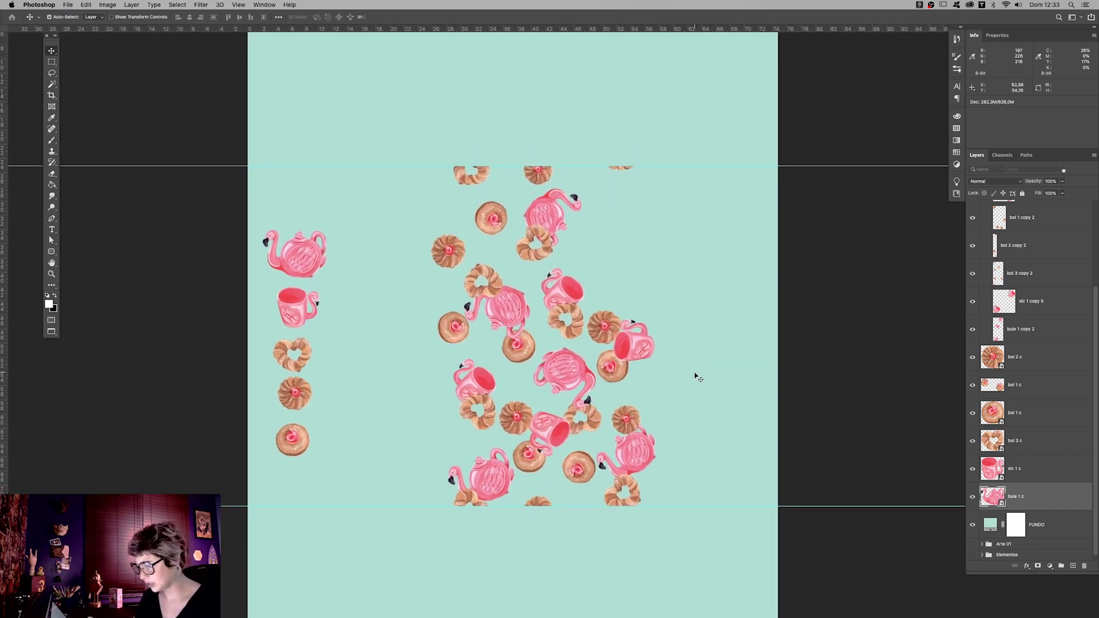
left_click_drag(308, 312, 476, 214)
key("ctrl+t")
left_click_drag(565, 200, 535, 137)
left_click_drag(483, 220, 471, 235)
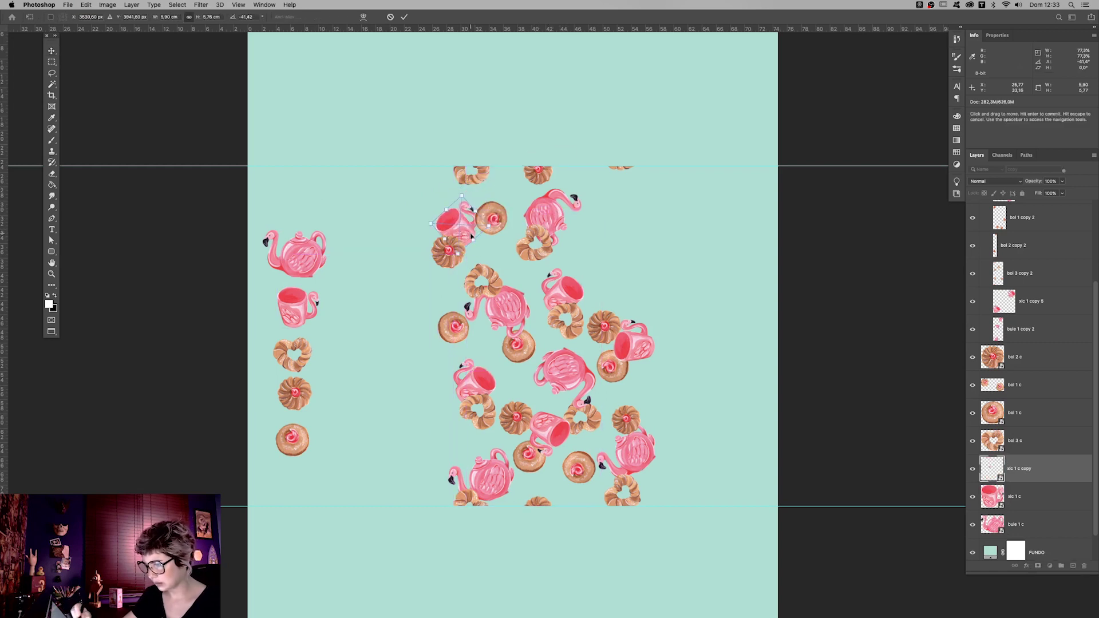
key("Return")
left_click(605, 352, "shift")
key("ctrl+e")
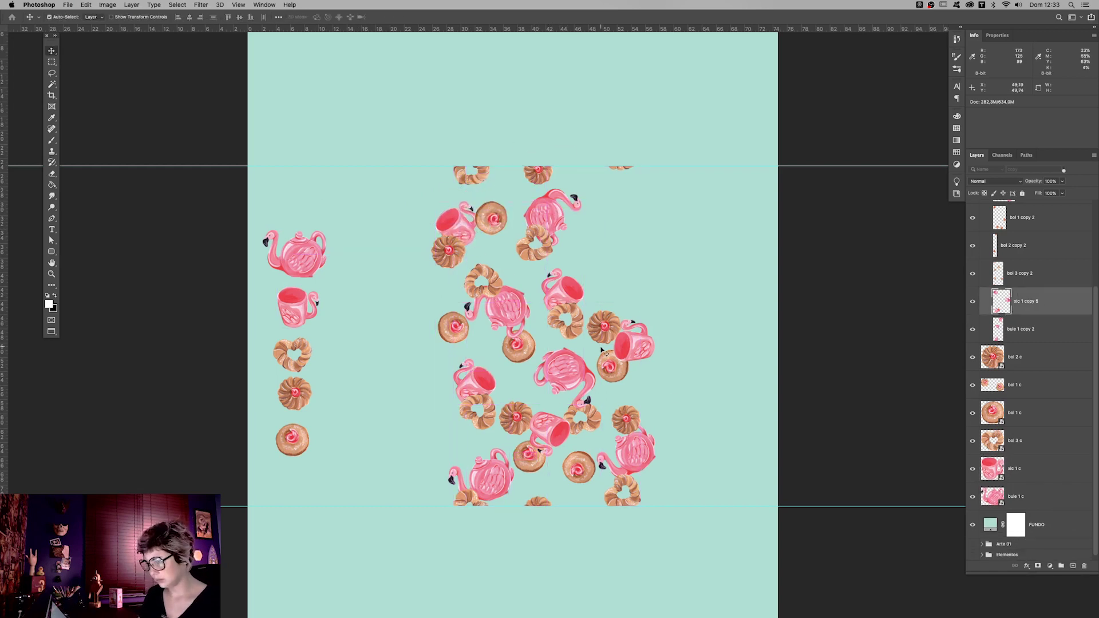
- Add a vertical guide and shift a tall strip from the cluster's left edge 28.17 cm right
key("c")
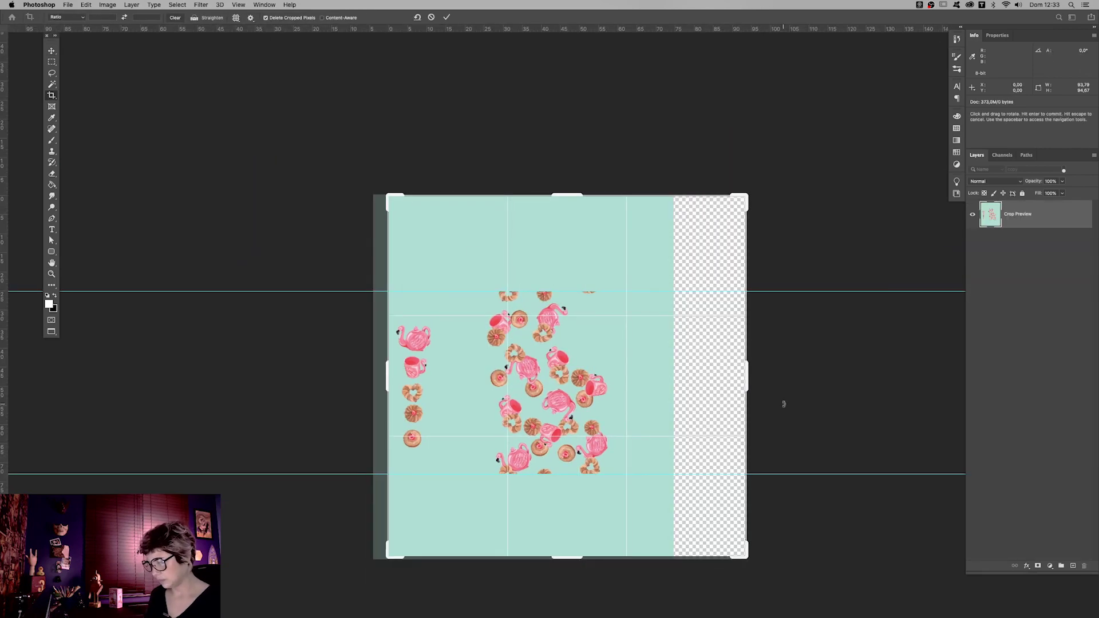
key("Escape")
key("m")
key("ctrl+plus")
left_click_drag(310, 106, 414, 525)
left_click_drag(5, 326, 414, 326)
key("v")
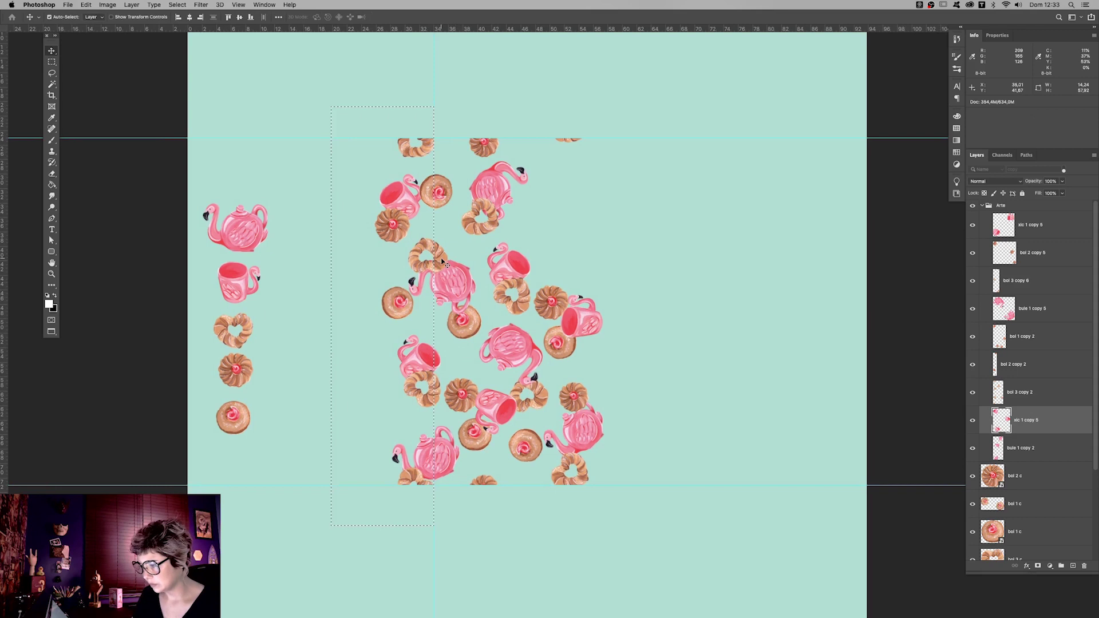
mouse_move(444, 262)
left_mouse_down()
mouse_move(622, 290)
mouse_move(643, 352)
left_mouse_up()
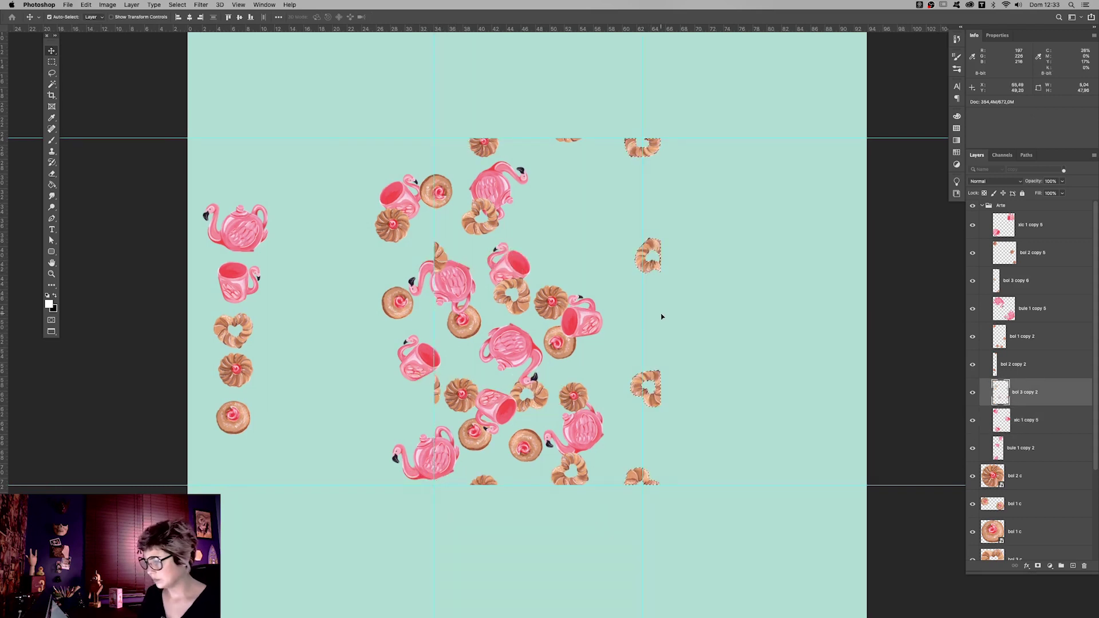
- Move further strips of flamingo and cup pieces across to the tile's right side
key("m")
left_click_drag(339, 110, 434, 540)
key("v")
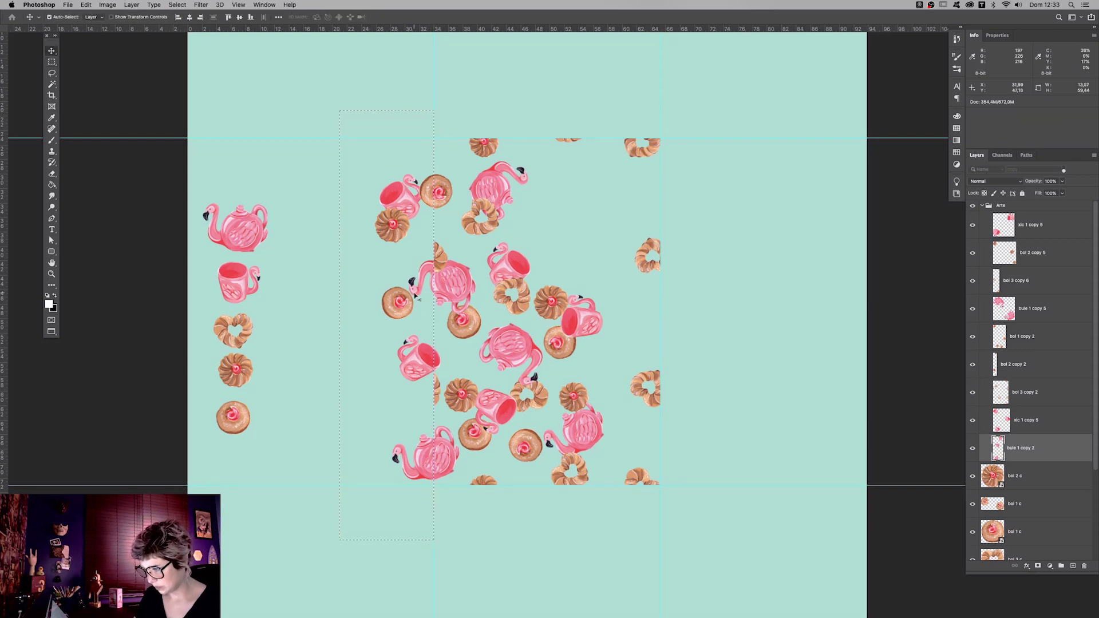
left_click_drag(415, 295, 638, 294)
left_click(1024, 420)
key("m")
left_click_drag(338, 98, 434, 554)
key("v")
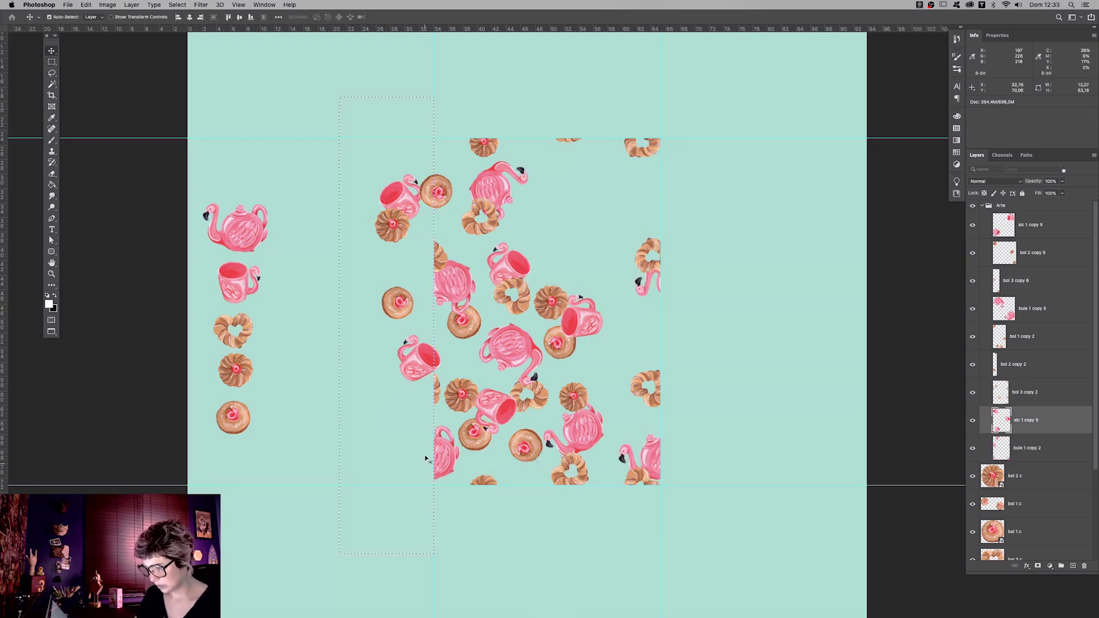
left_click_drag(437, 348, 664, 345)
- Select another strip and move its donut right into the tile
left_click(1030, 253)
key("m")
left_click_drag(342, 77, 417, 526)
key("v")
left_click_drag(392, 225, 648, 225)
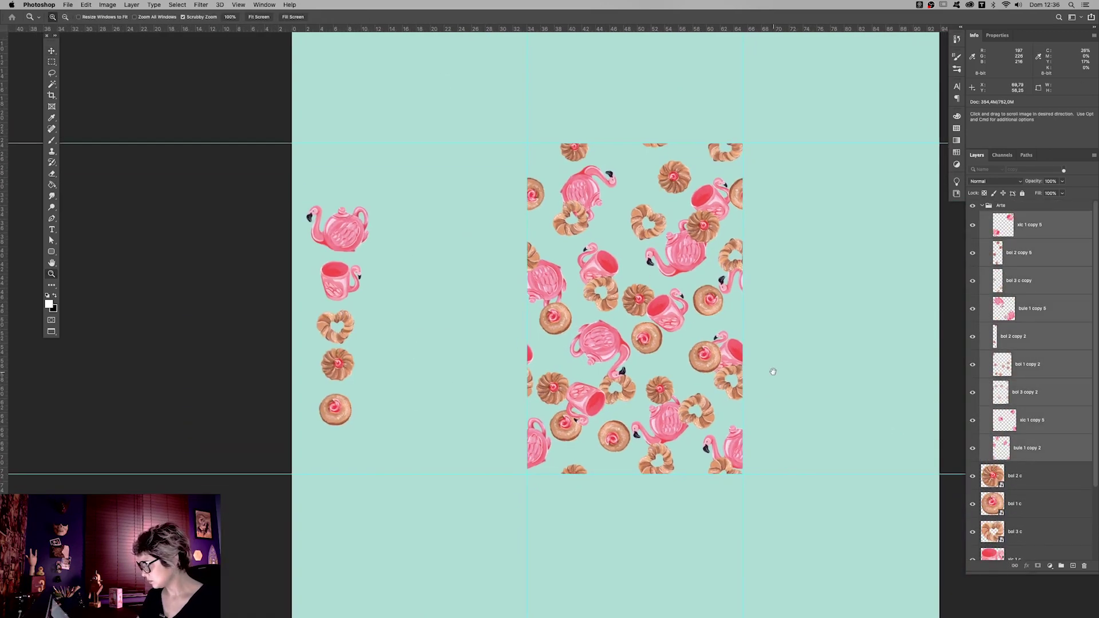
- Move the pattern pieces down 4,97 cm and check the bol 2 copy 2 donut by toggling its eye
mouse_move(738, 451)
left_mouse_down()
mouse_move(737, 479)
mouse_move(767, 508)
left_mouse_up()
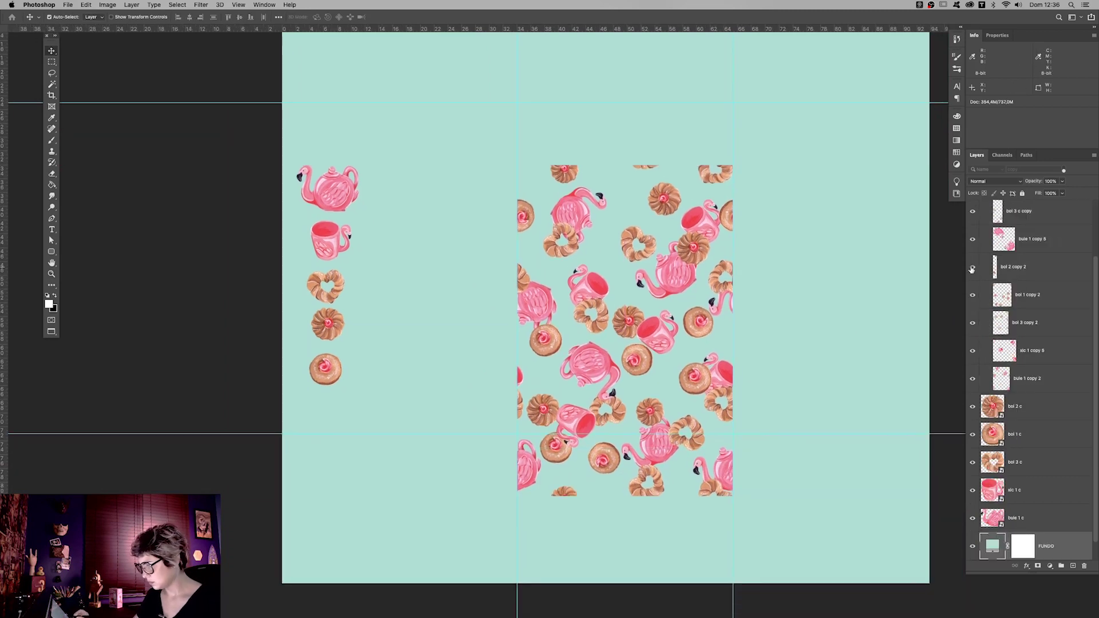
left_click(972, 267)
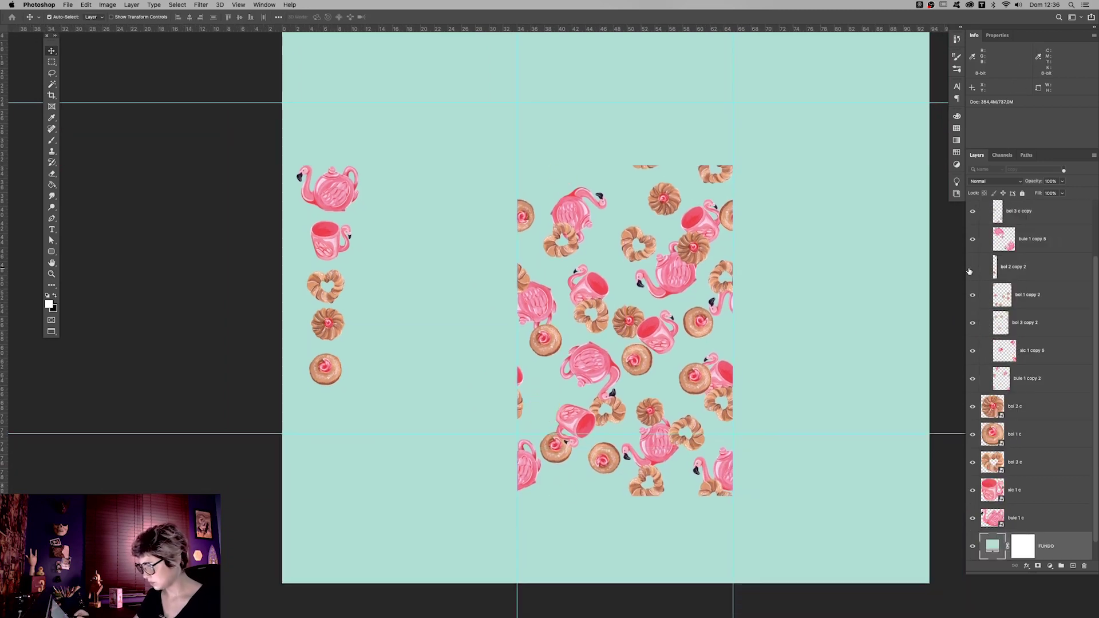
left_click(973, 268)
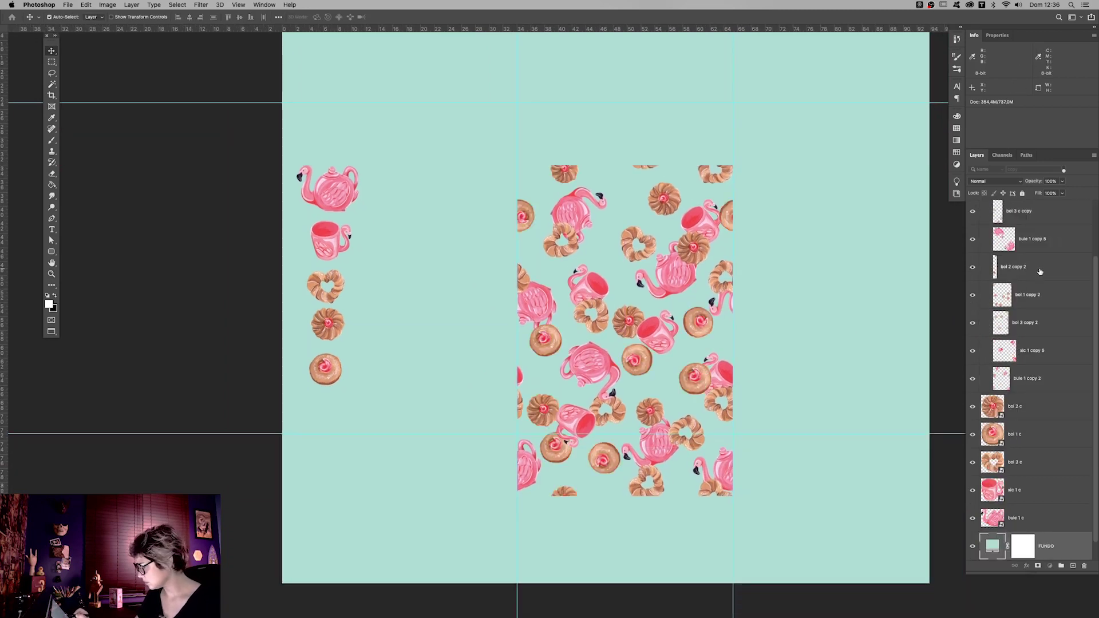
left_click(995, 268)
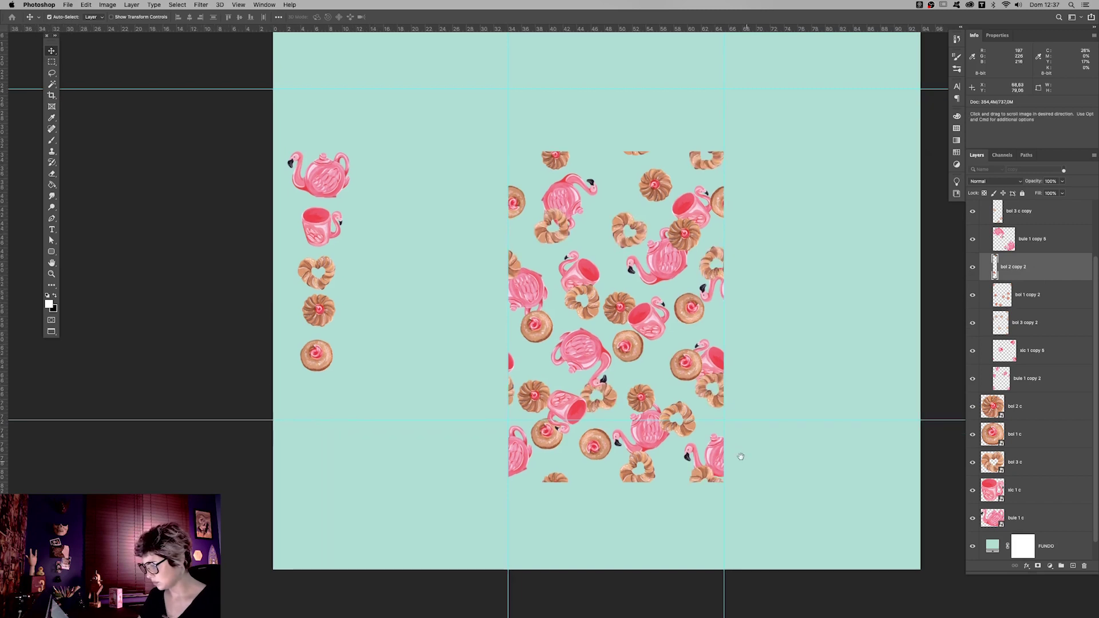
- Move the bule 1 copy 2 teapot and bol 3 copy 2 bowl pieces up to the tile's top edge
left_click_drag(682, 396, 673, 80)
key("super+z")
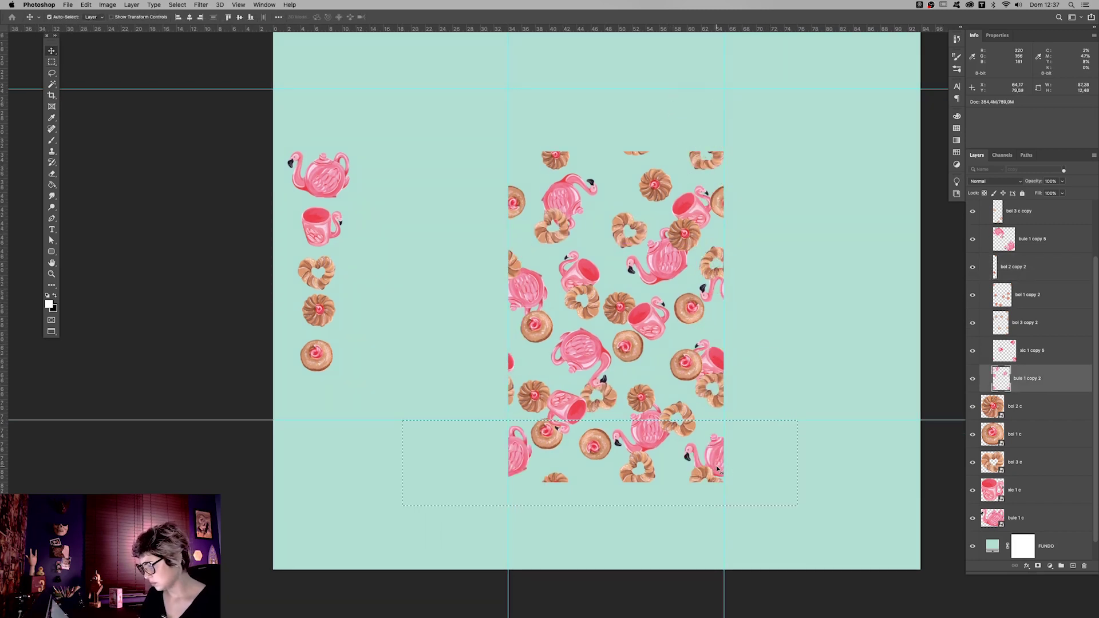
left_click_drag(720, 466, 720, 136)
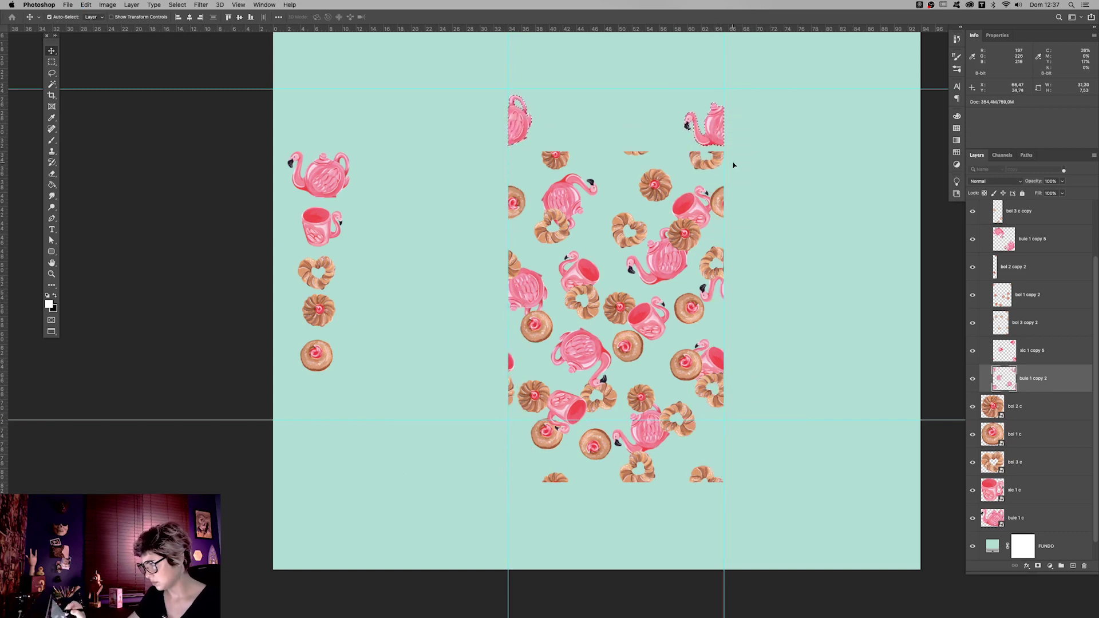
left_click_drag(707, 449, 710, 126)
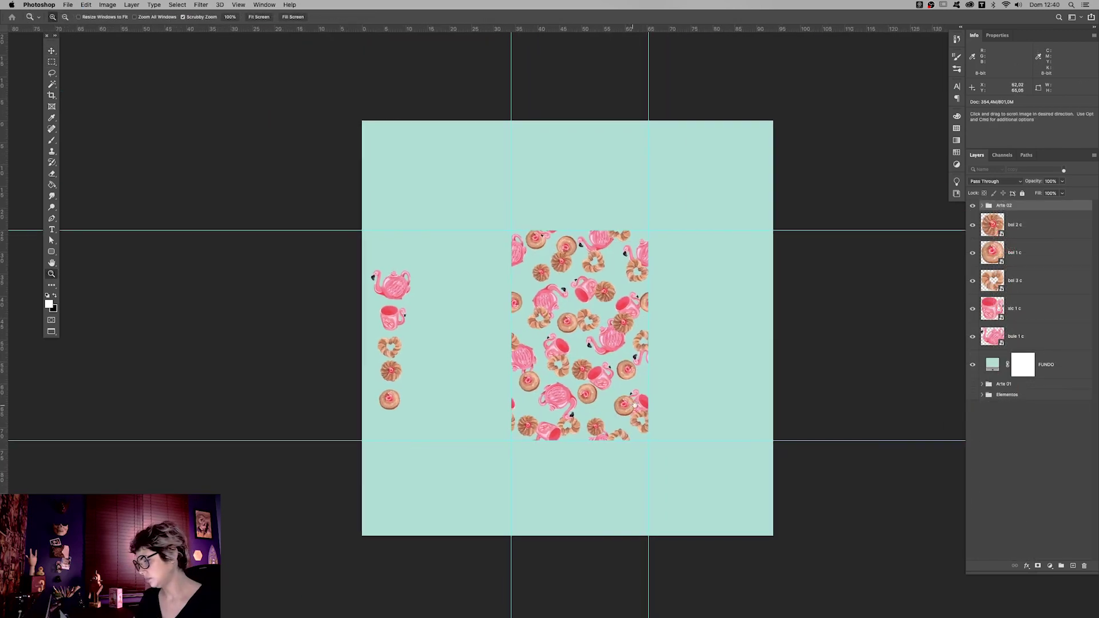
left_click_drag(634, 405, 622, 403)
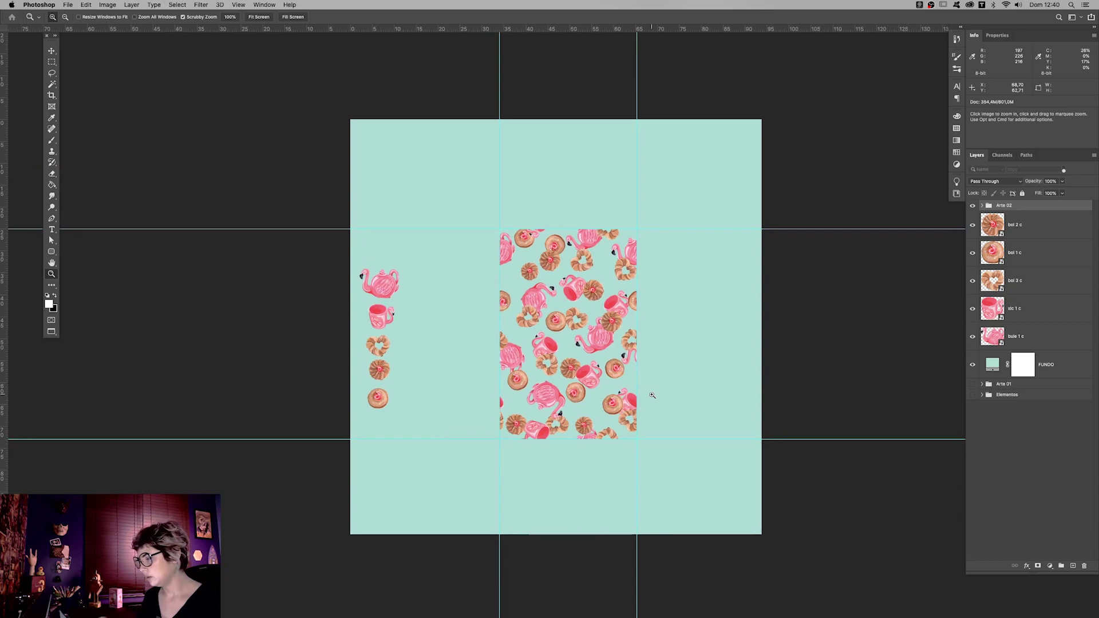
- Crop outward past the bottom-right corner, then duplicate Arte 02 and merge the copy into one layer
scroll(651, 395, "down", 5)
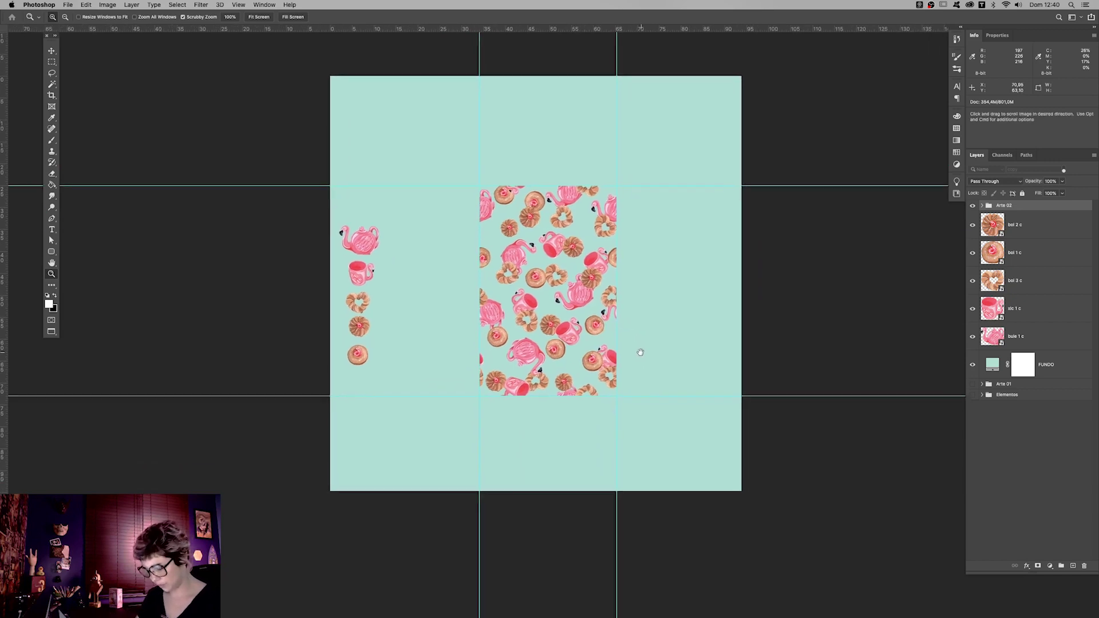
key("c")
left_click_drag(711, 421, 843, 563)
key("Return")
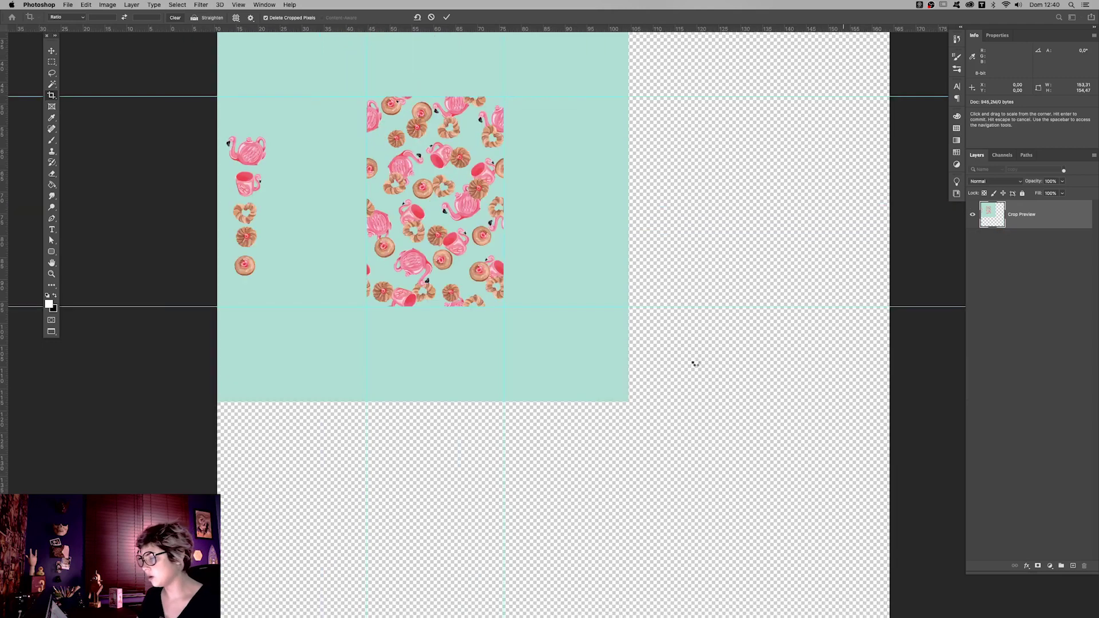
left_click_drag(1020, 206, 1072, 565)
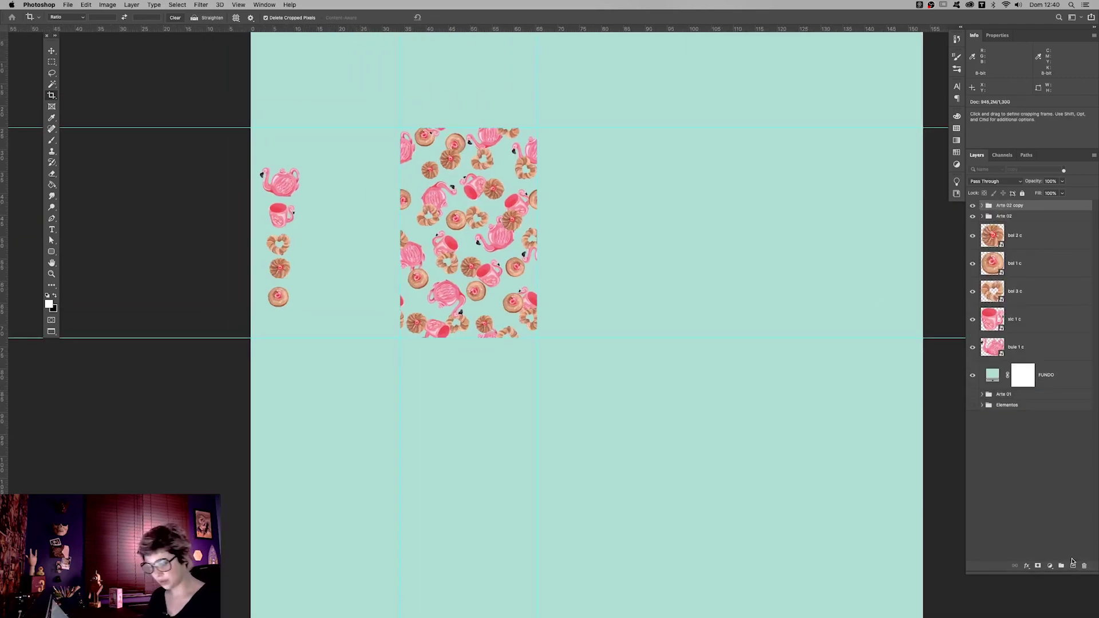
key("ctrl+e")
- Place test copies of the merged tile to the right of and below the original
key("v")
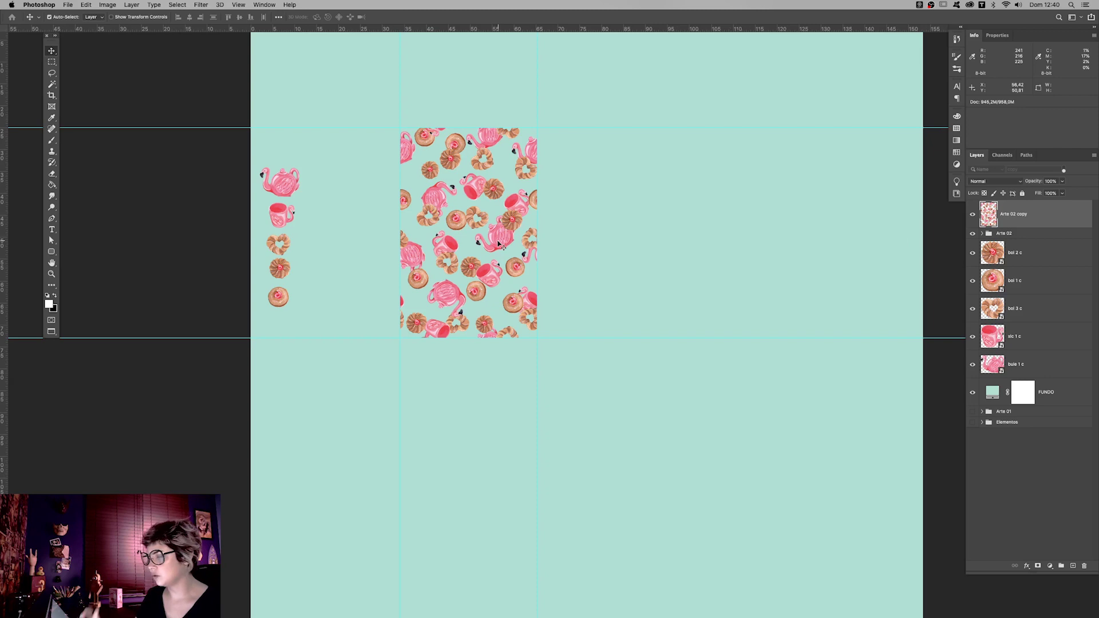
left_click_drag(515, 229, 664, 212)
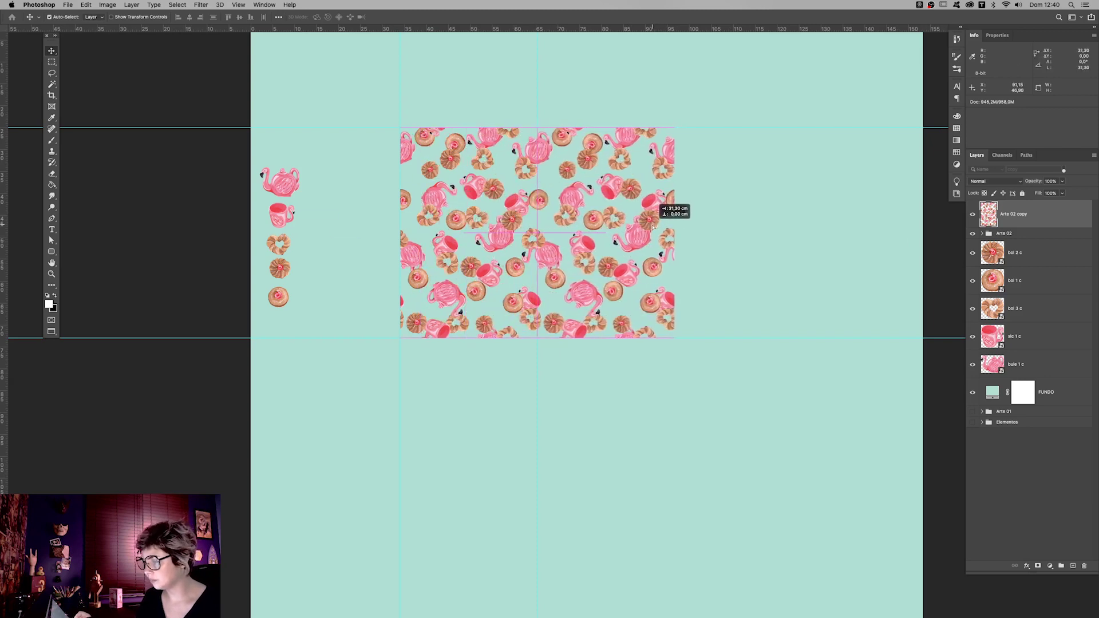
left_click_drag(637, 189, 661, 381)
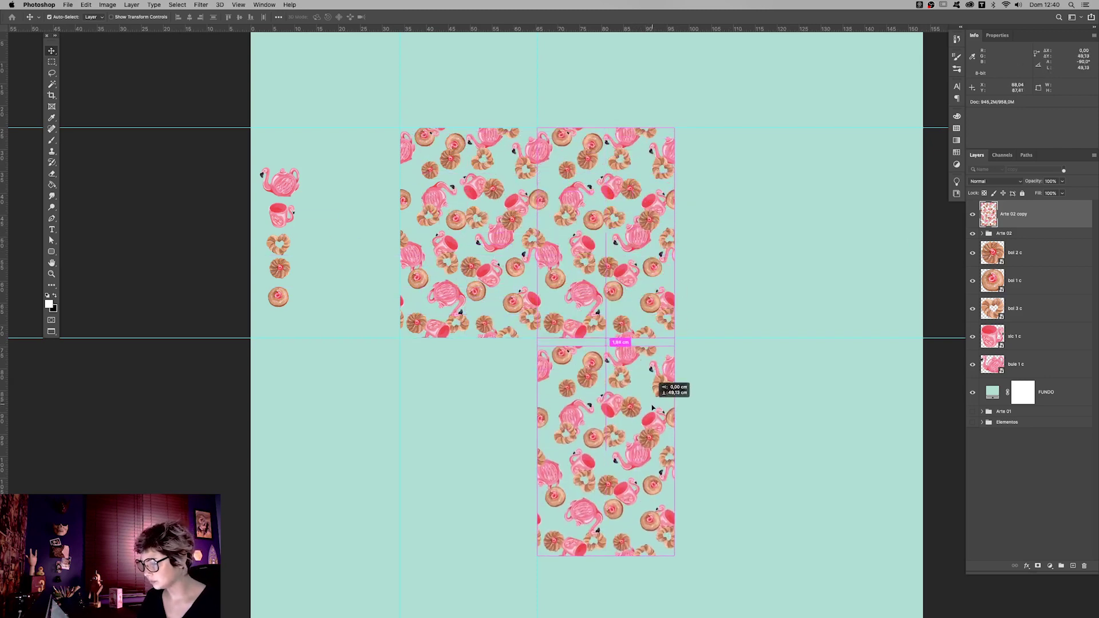
left_click_drag(661, 381, 541, 368)
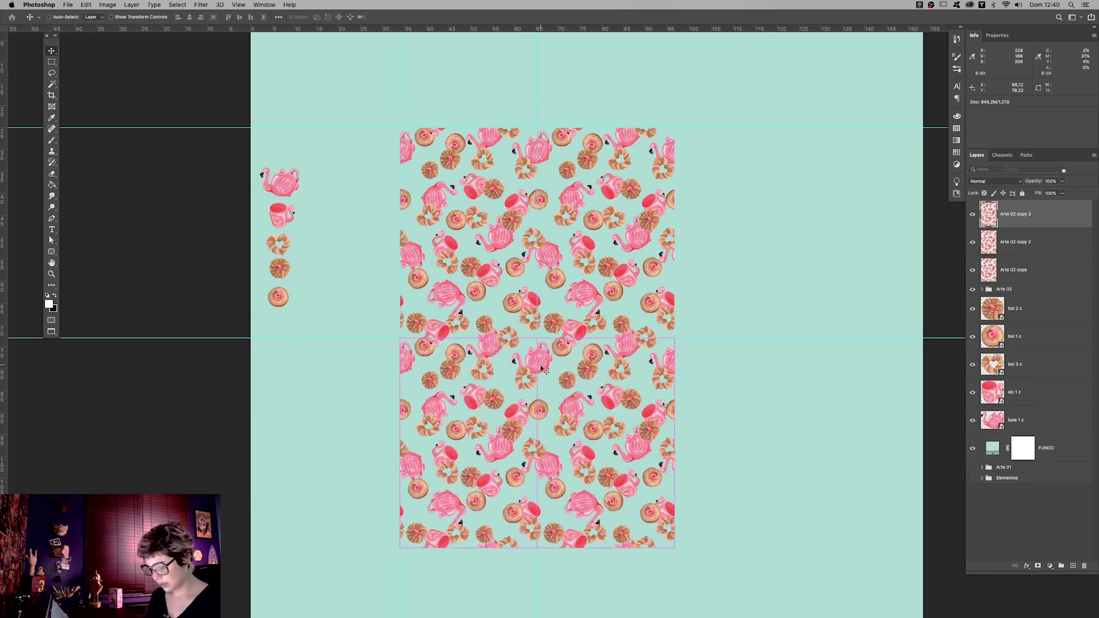
key("ctrl+t")
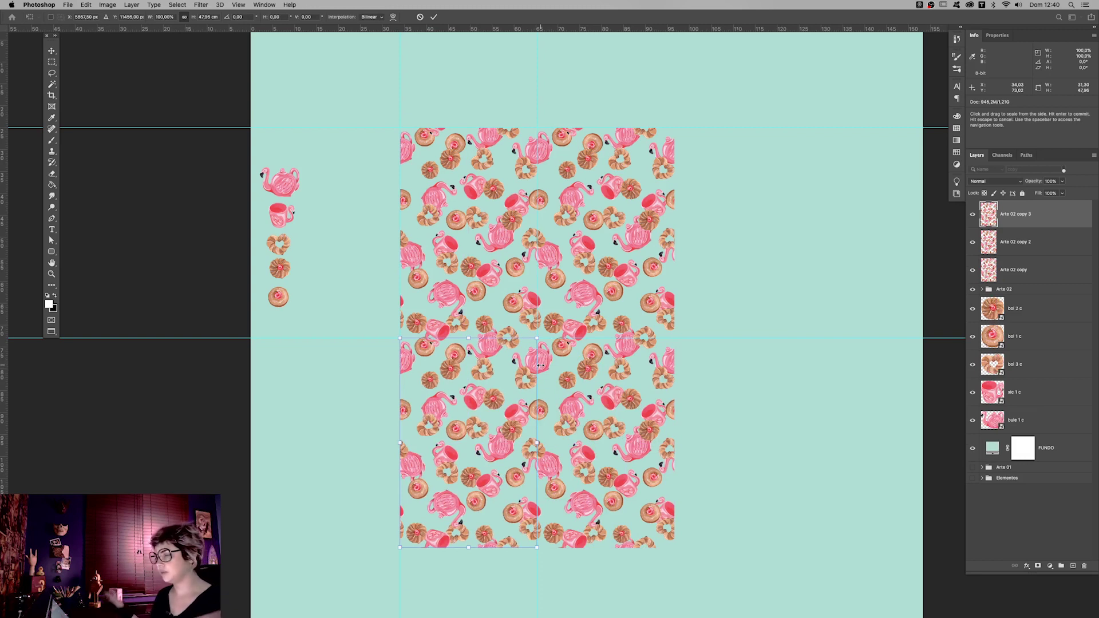
key("Return")
- Check the seams with guides hidden, remove the extra test copies, and show guides again
key("ctrl+semicolon")
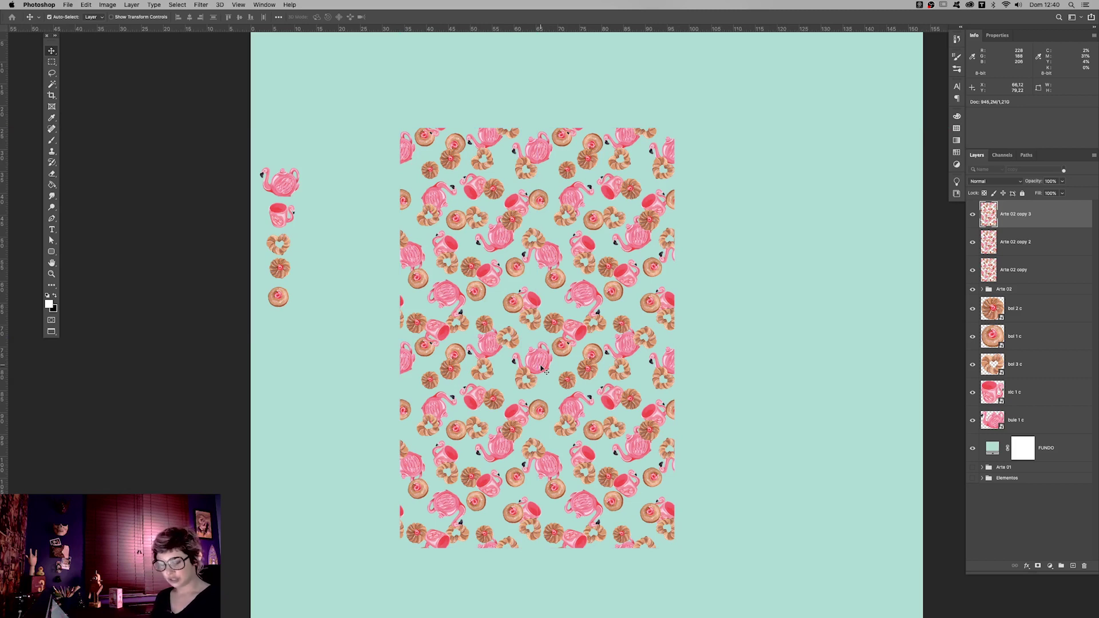
key("Delete")
key("Delete")
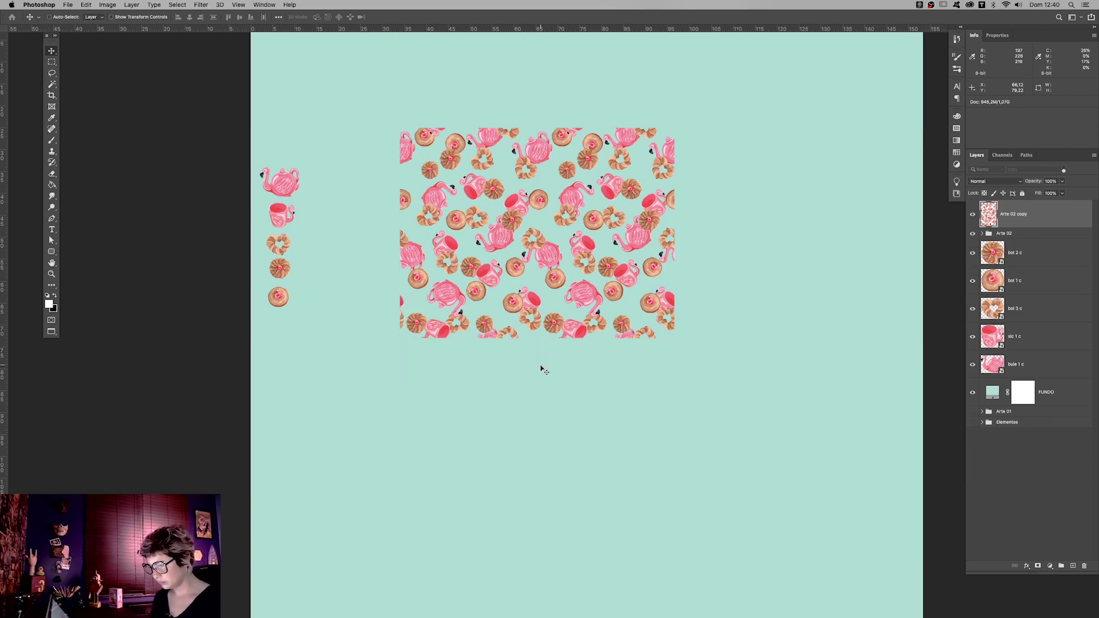
key("Delete")
key("ctrl+semicolon")
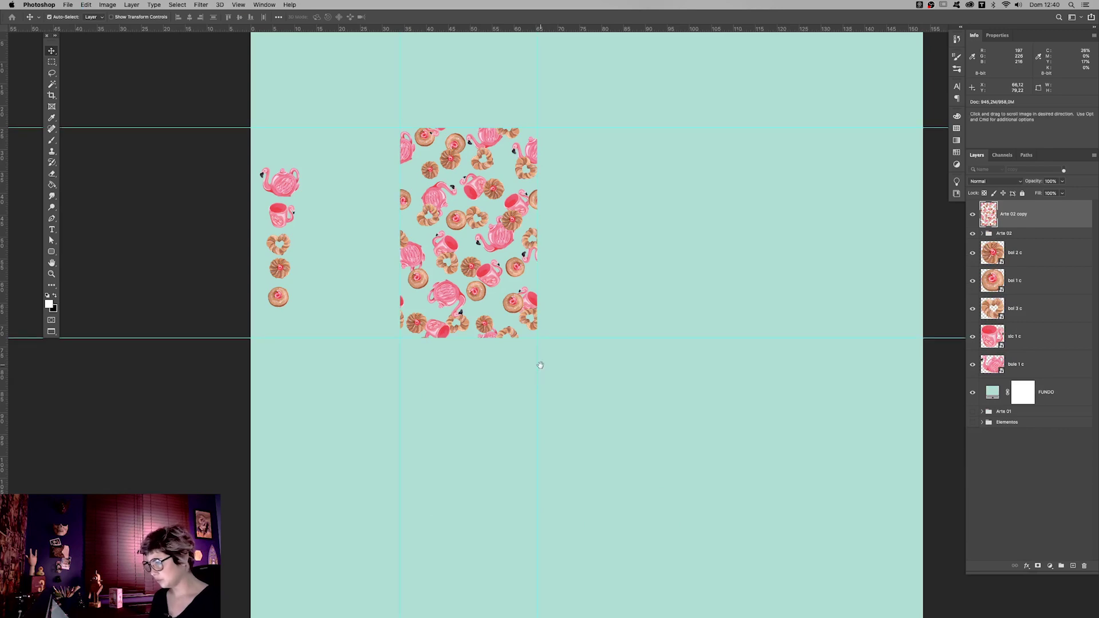
- Delete the merged Arte 02 copy, move FUNDO into Arte 02, and mask it to the tile
scroll(630, 401, "left", 3)
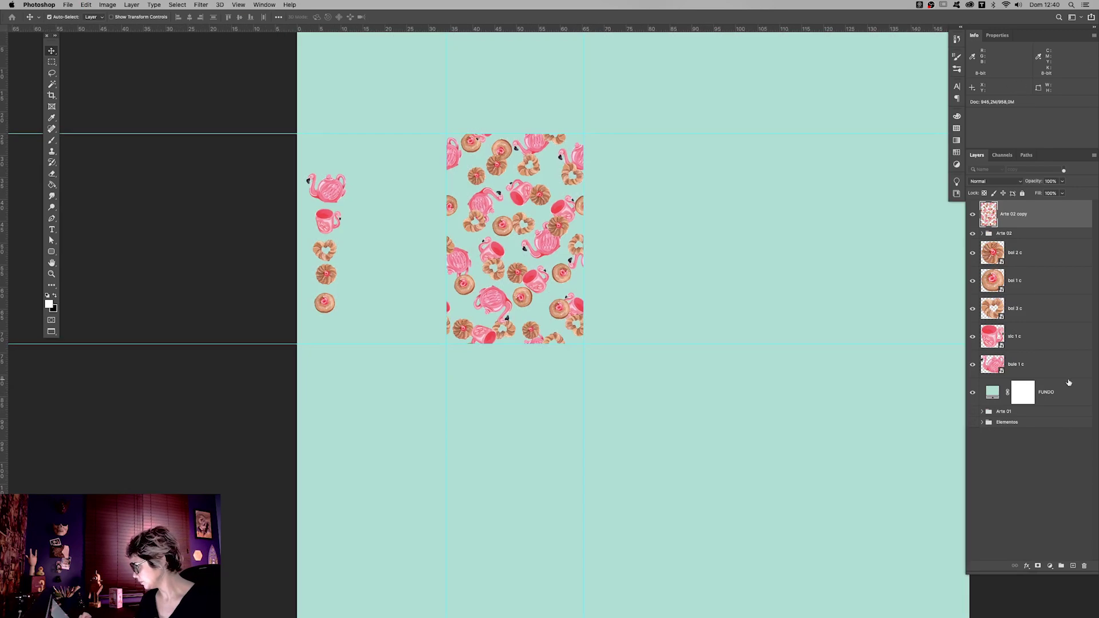
key("Delete")
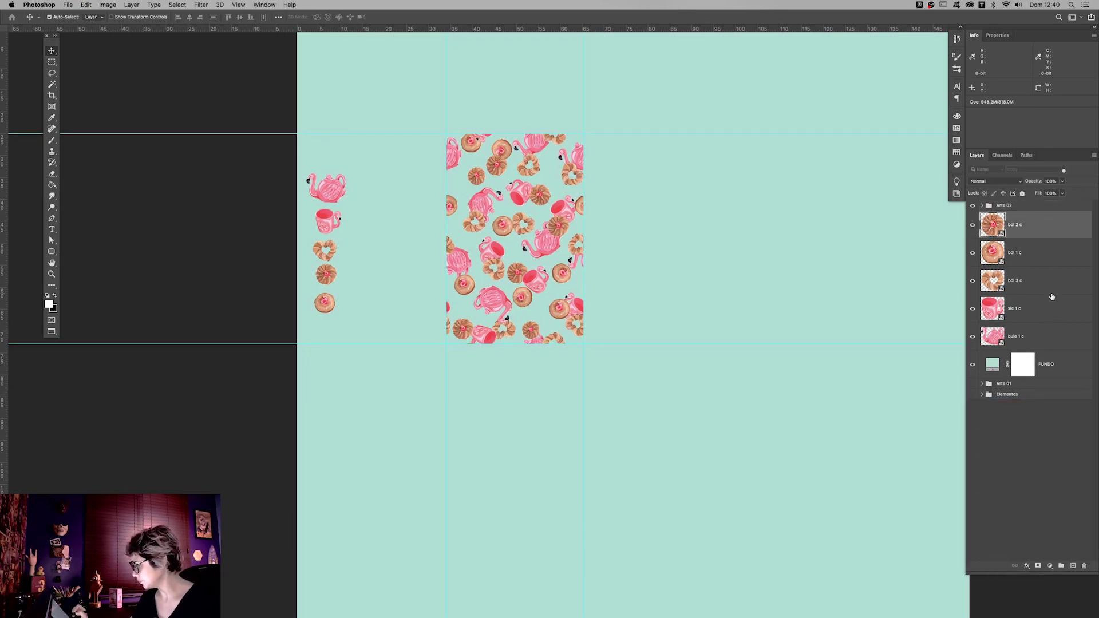
mouse_move(1064, 366)
left_mouse_down()
mouse_move(1007, 206)
mouse_move(1037, 449)
left_mouse_up()
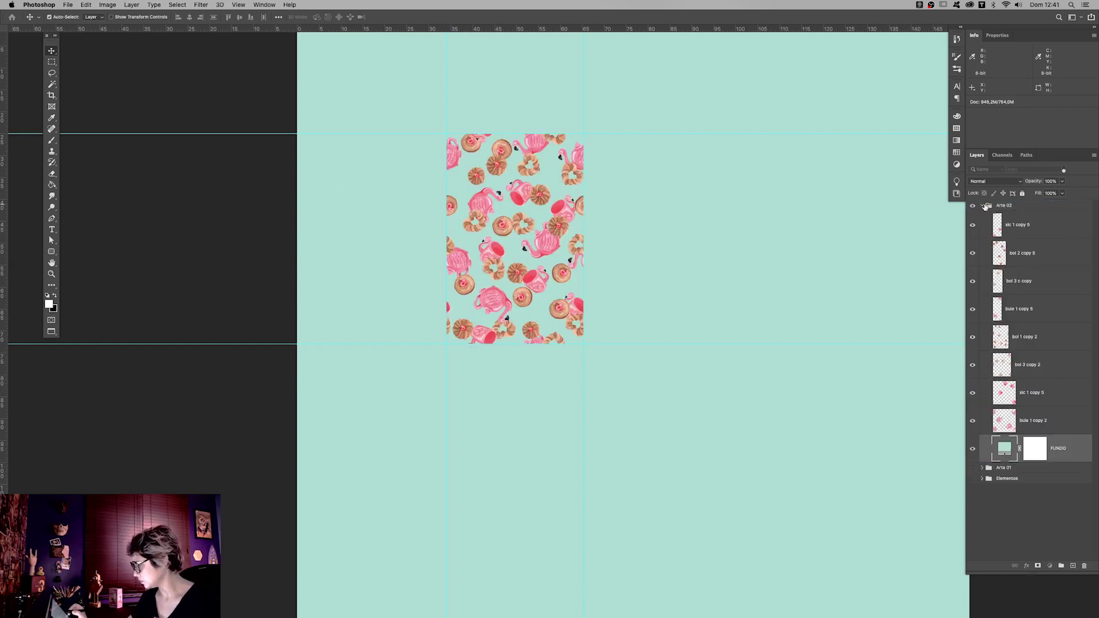
key("m")
left_click_drag(446, 134, 583, 343)
left_click(1042, 453)
key("x")
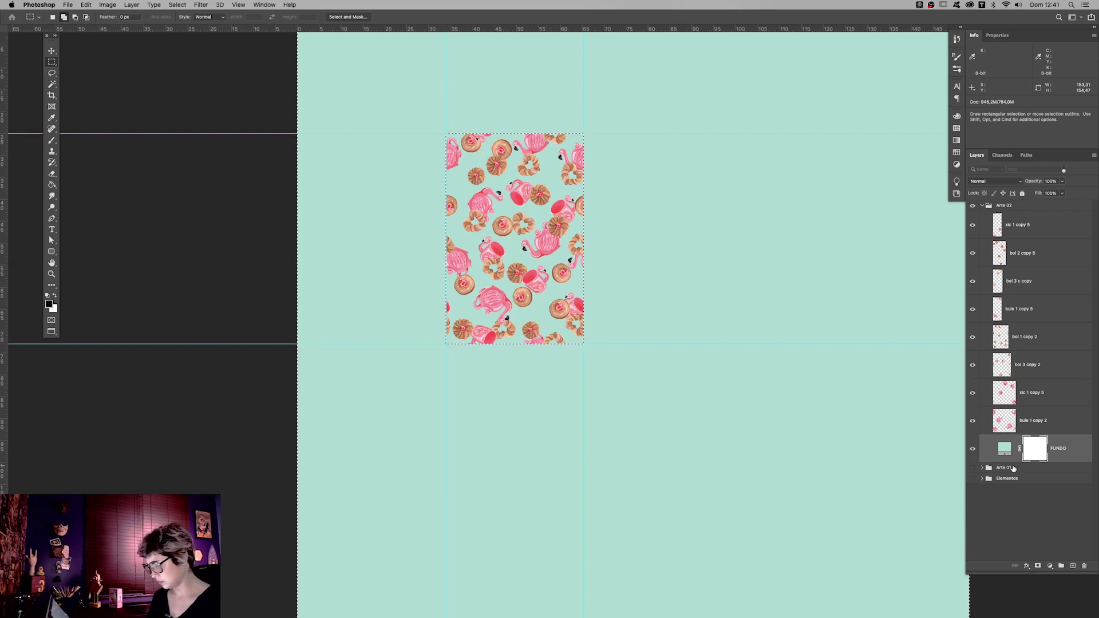
key("BackSpace")
key("ctrl+d")
- Switch to the pink Arte 01 version and move its pattern to the right
left_click(981, 204)
left_click(987, 217)
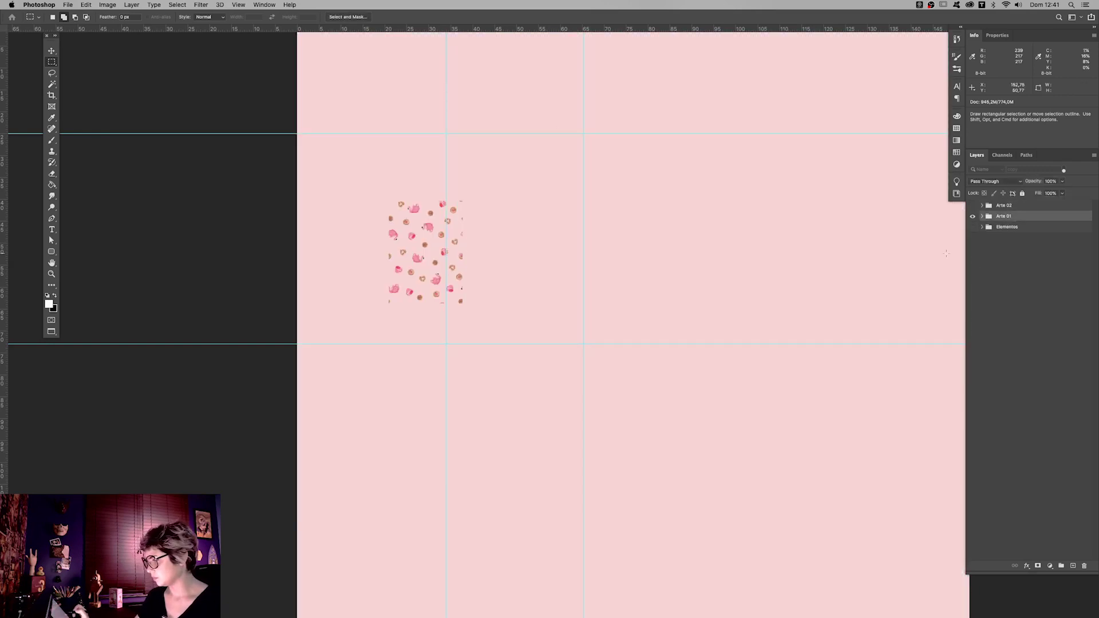
key("v")
left_click_drag(462, 259, 530, 262)
double_click(52, 273)
left_click(981, 216)
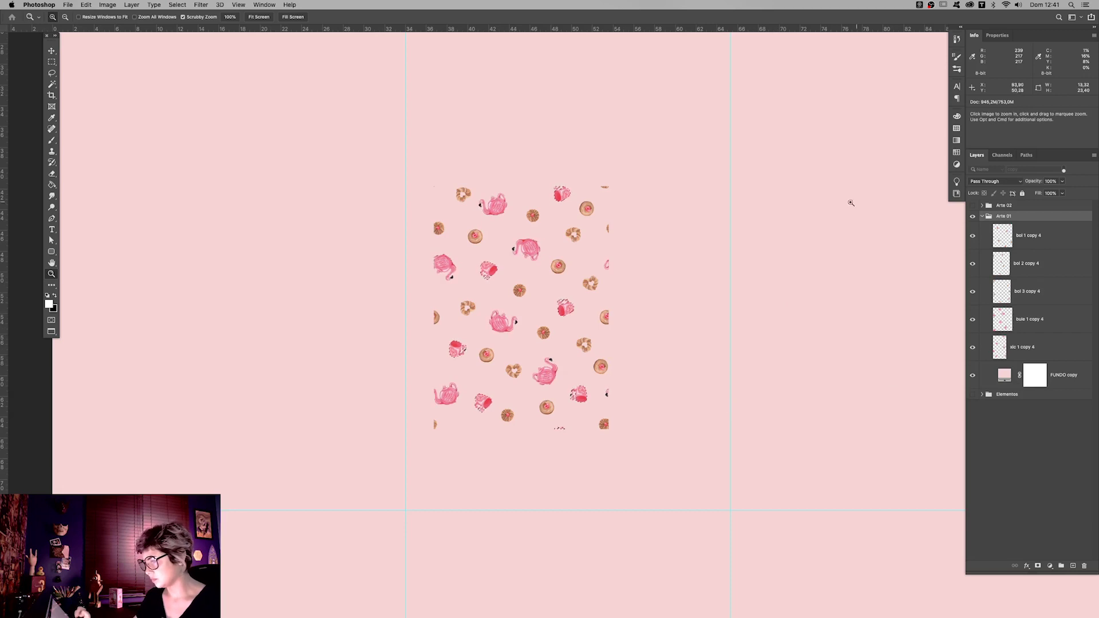
- Add guides at the pink tile's left and right edges and select the tile area on FUNDO copy
left_click_drag(4, 362, 437, 361)
left_click_drag(3, 298, 608, 298)
left_click(1063, 375)
key("m")
left_click_drag(433, 186, 609, 429)
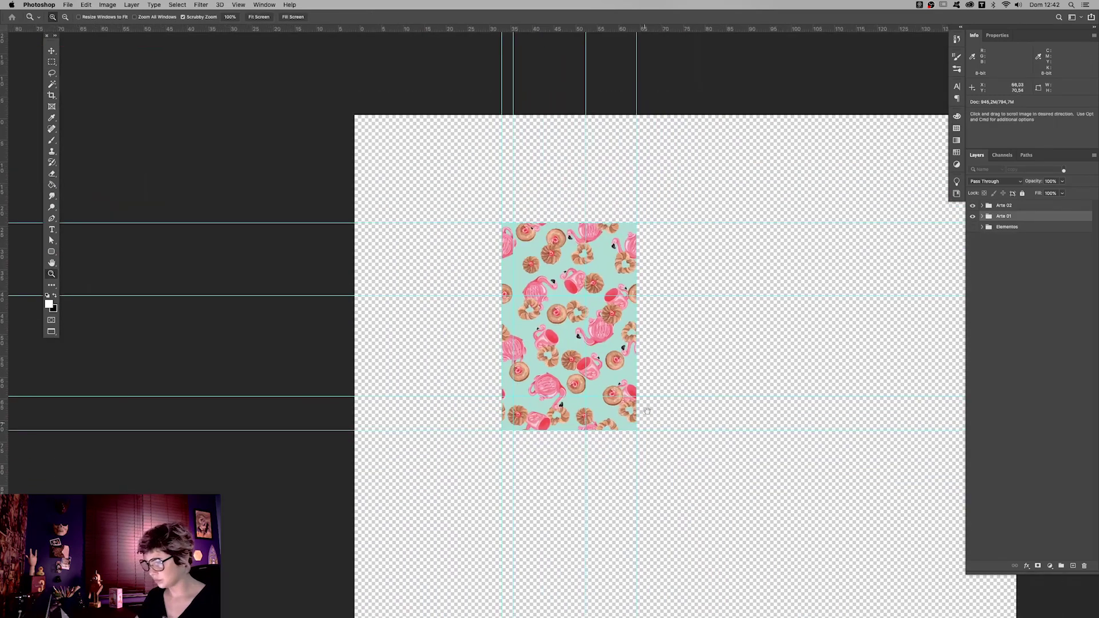
- Crop the canvas with its bottom edge pulled up, then hide the loose Elementos pieces
key("super+minus")
key("super+minus")
key("c")
left_click_drag(640, 554, 635, 486)
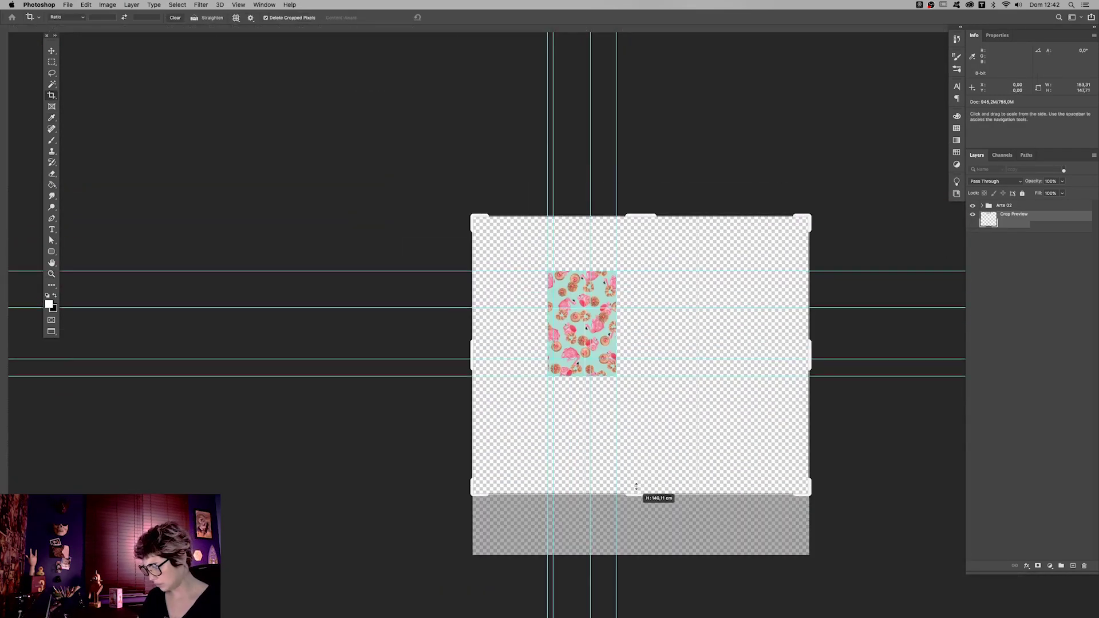
key("Return")
key("v")
left_click_drag(490, 325, 497, 326)
key("super+comma")
- Use Image > Trim to remove the transparent surroundings, then zoom in on the tile
left_click(107, 5)
left_click(123, 119)
left_click(616, 282)
key("super+0")
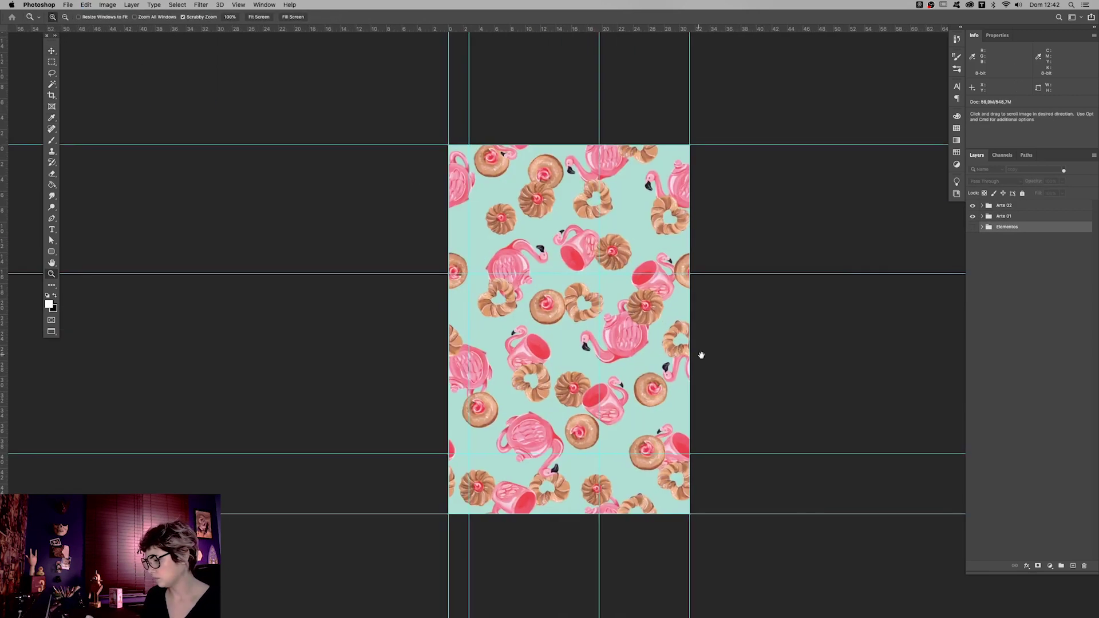
left_click_drag(701, 355, 756, 372)
left_click(756, 373)
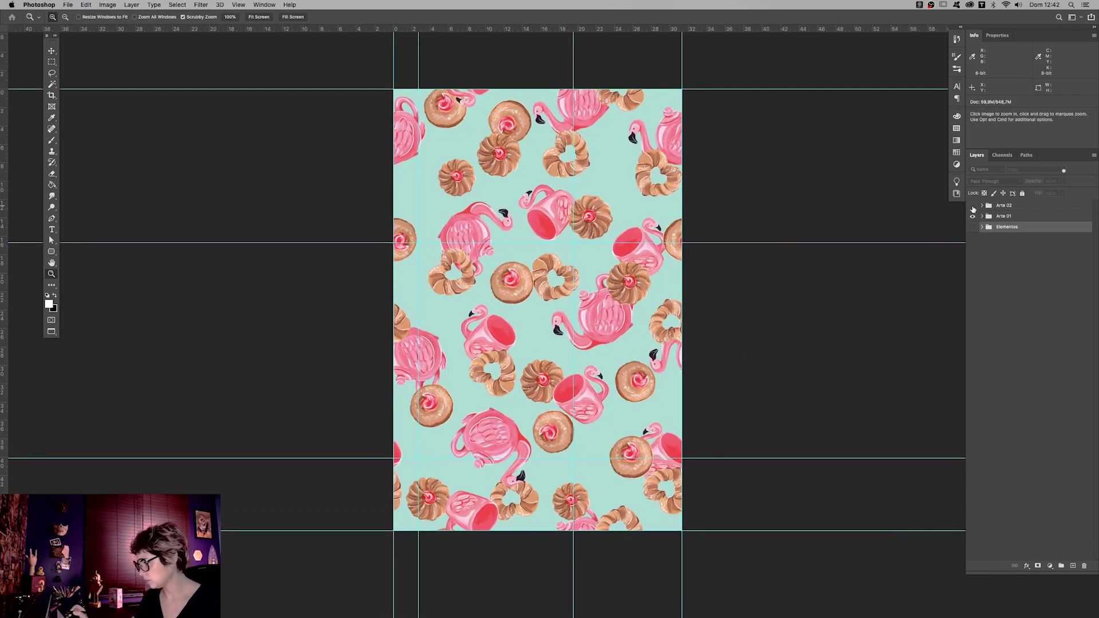
left_click_drag(759, 369, 741, 367)
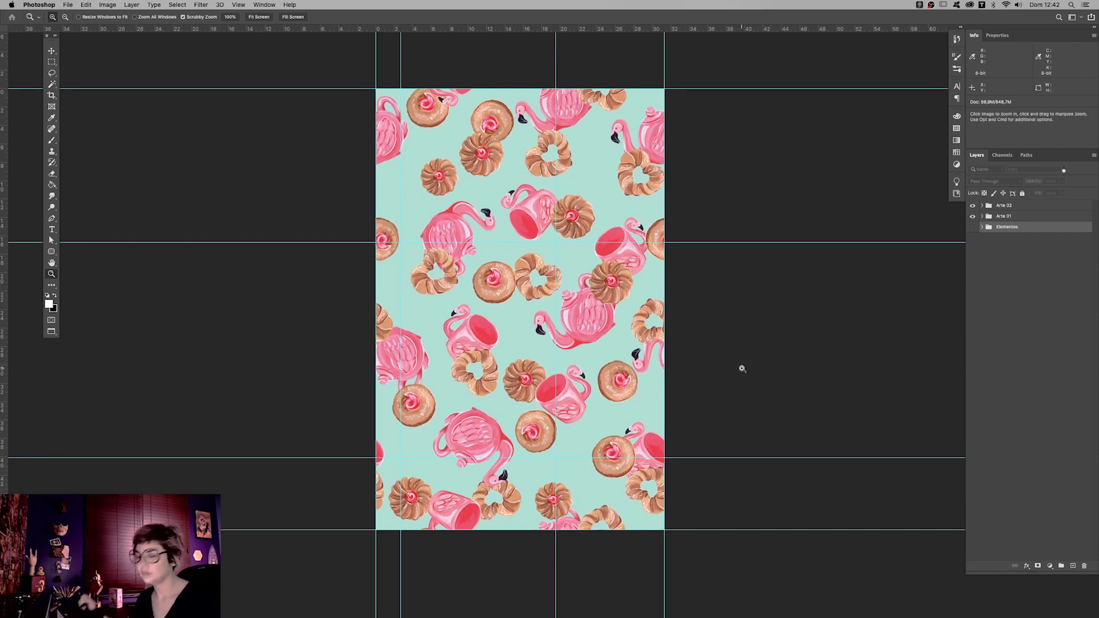